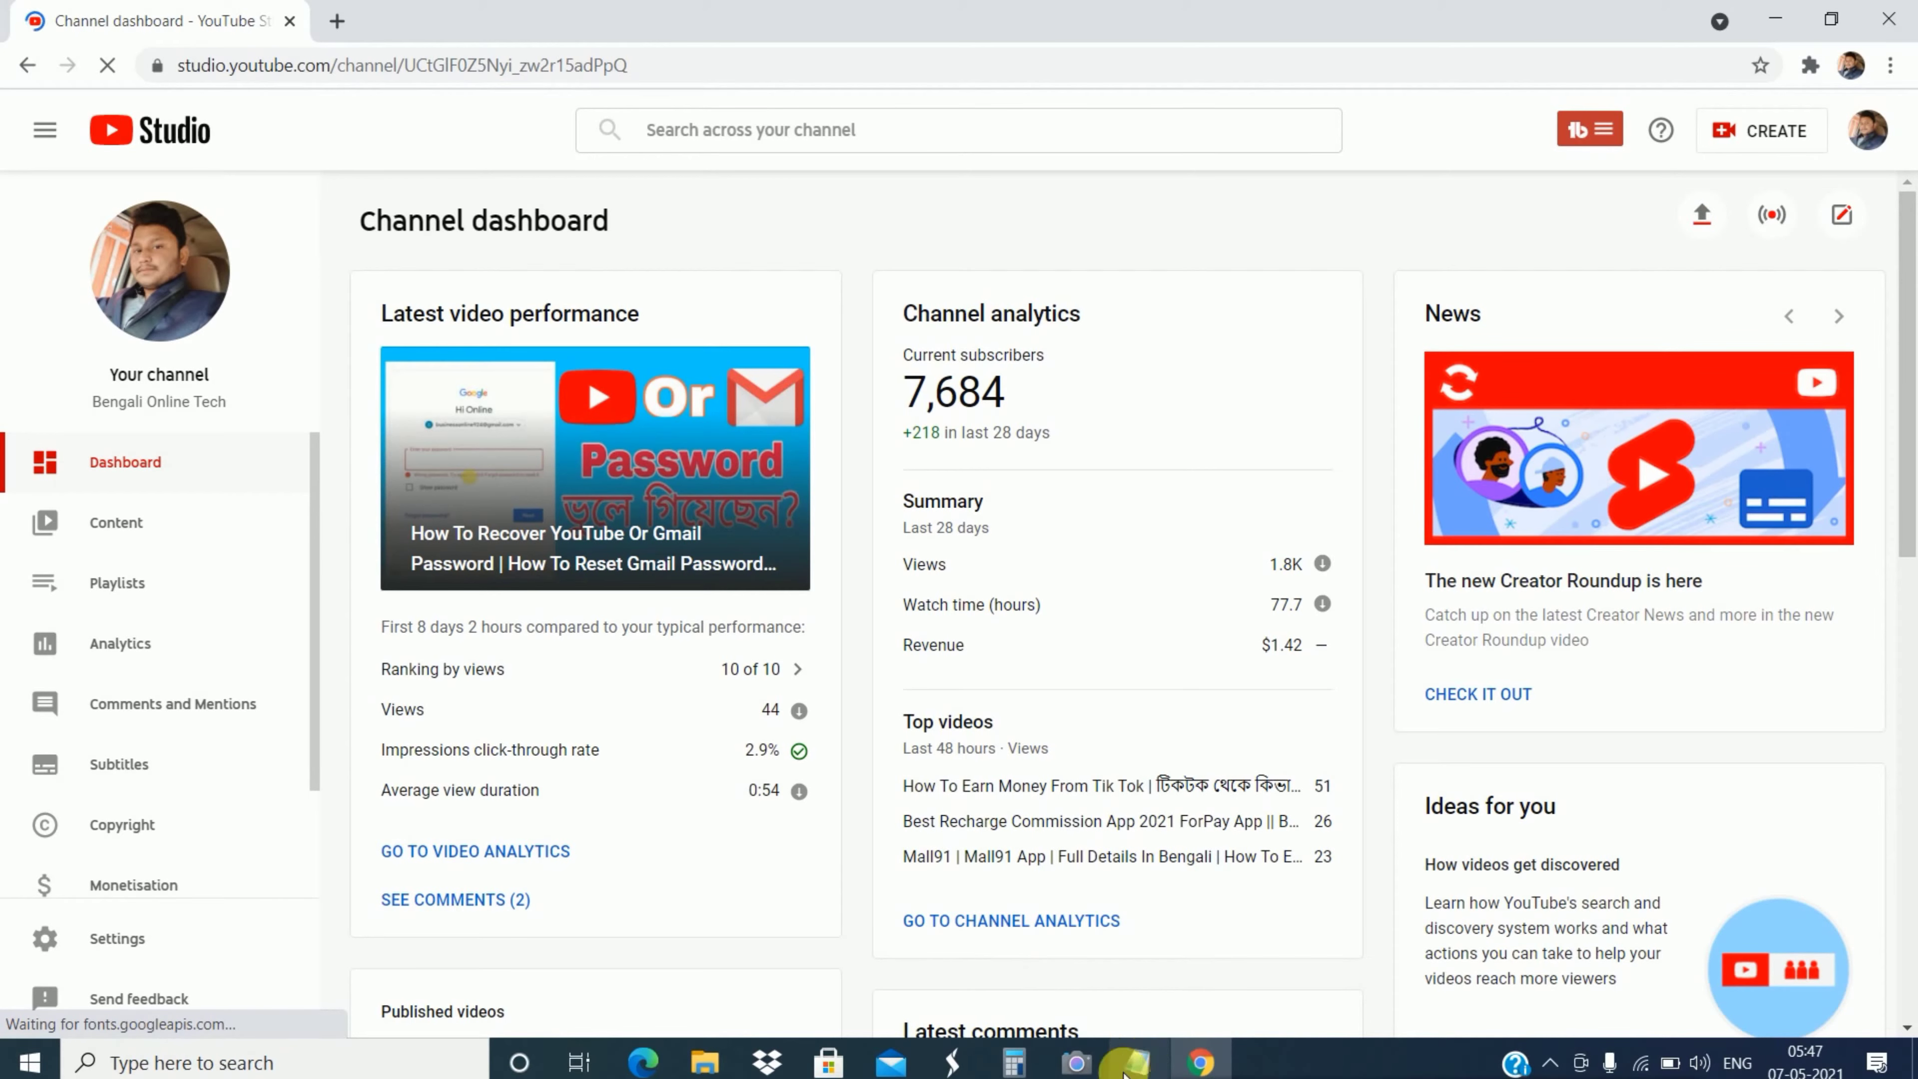
Step: Switch to File Explorer and open the Desktop folder
left_click(708, 1063)
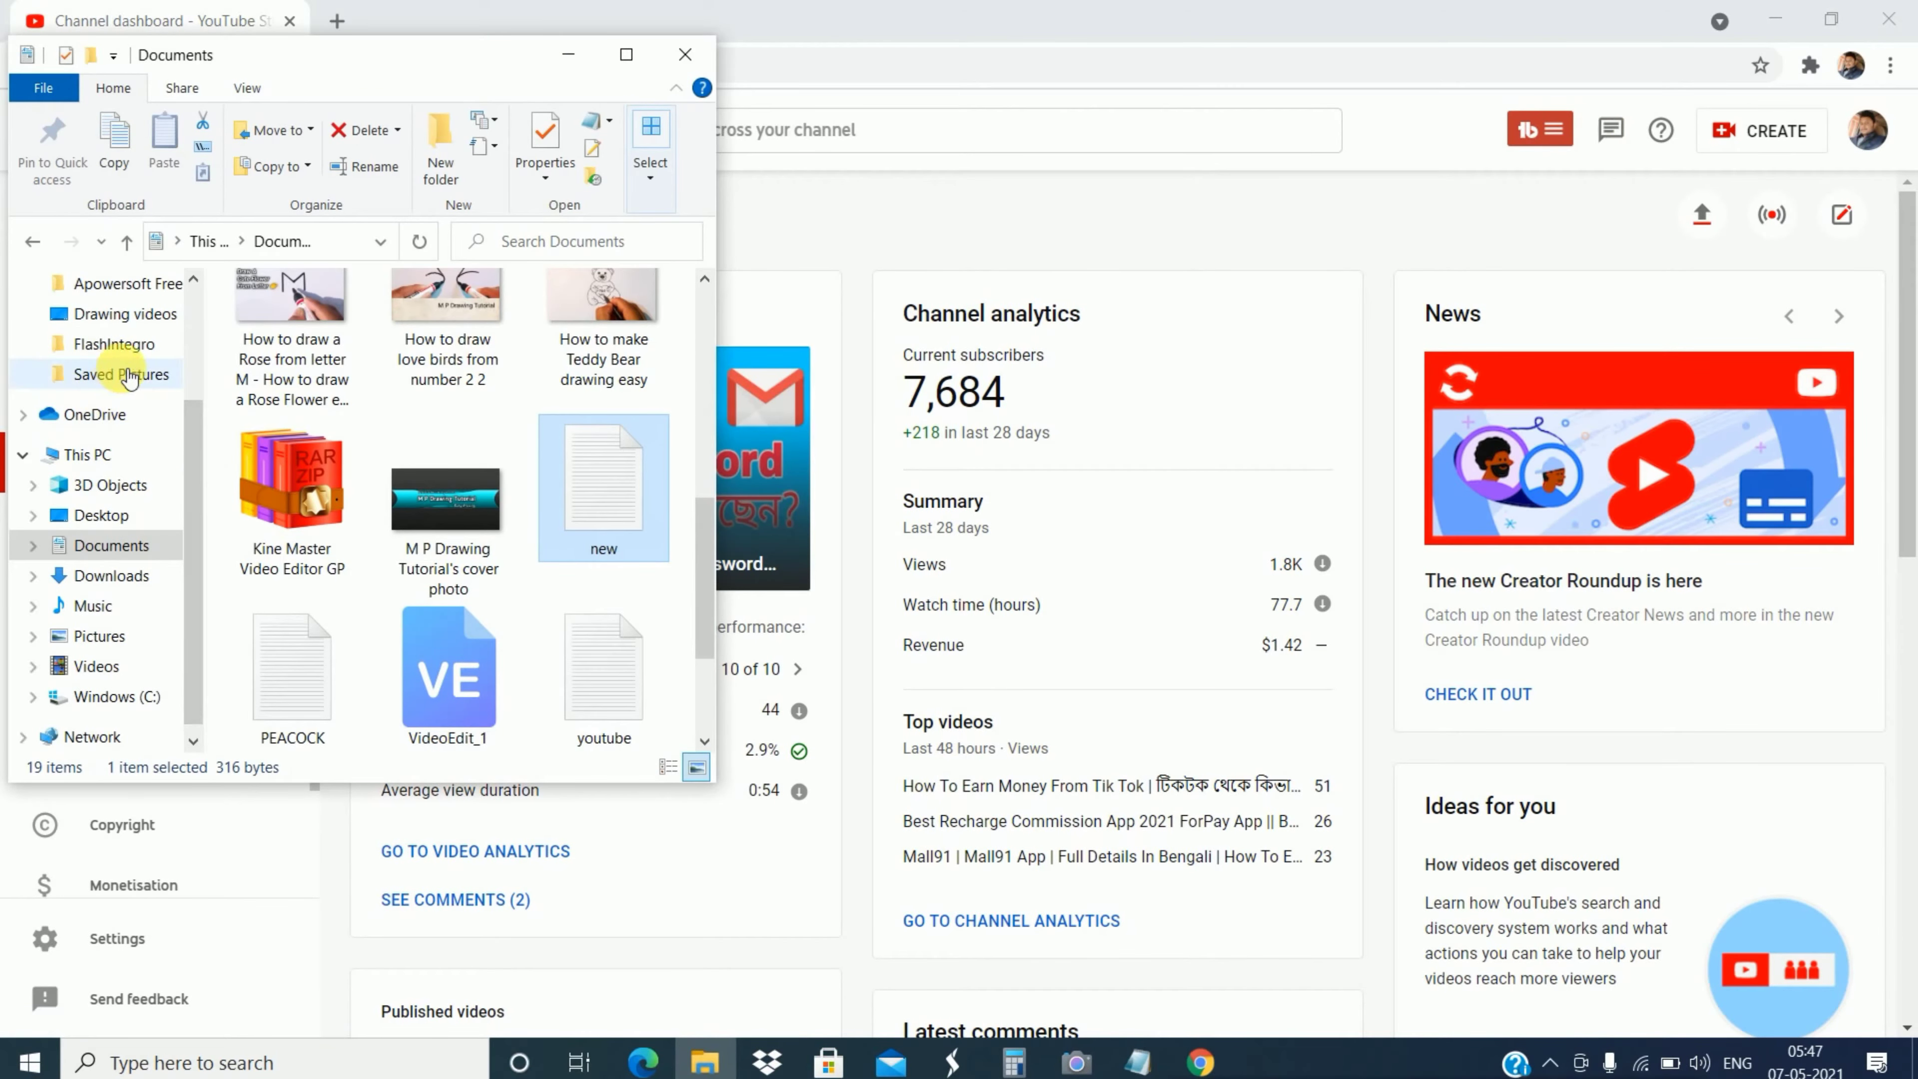
scroll(130, 377, "up", 3)
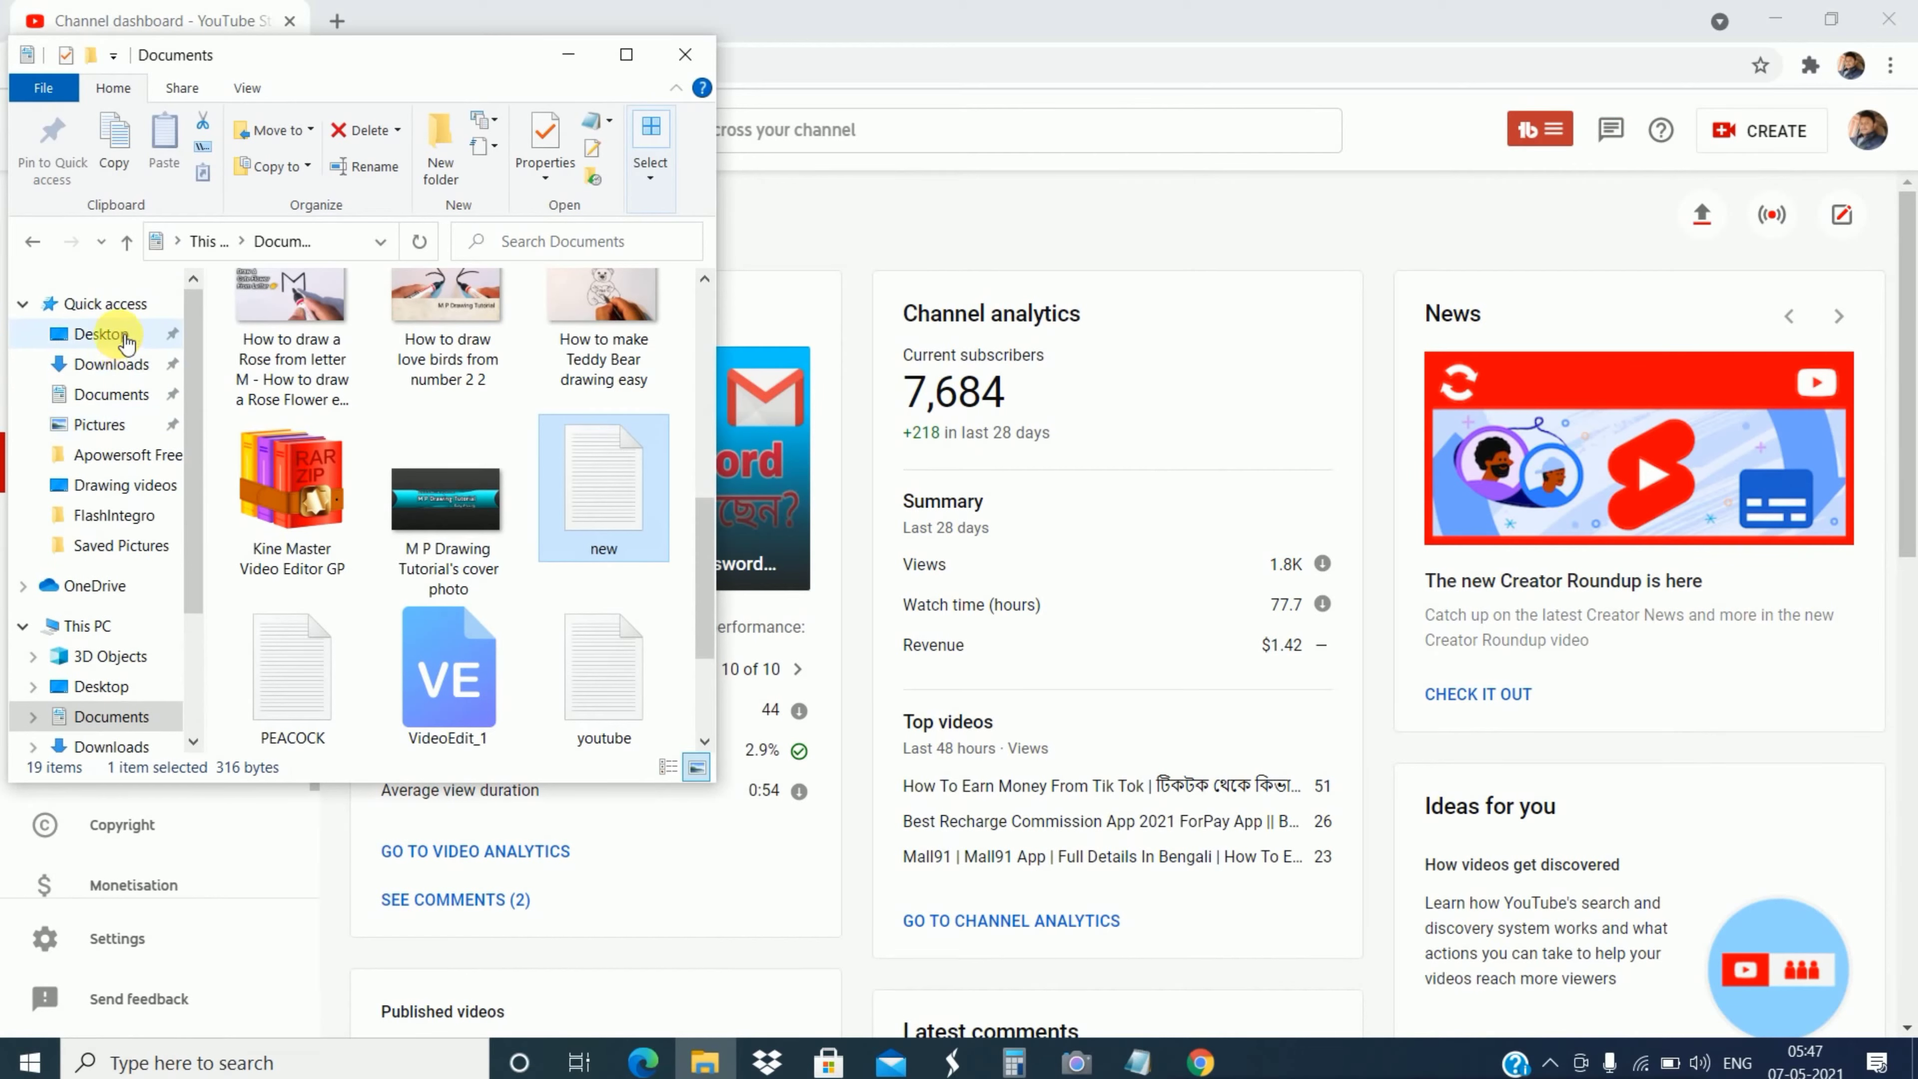
left_click(124, 342)
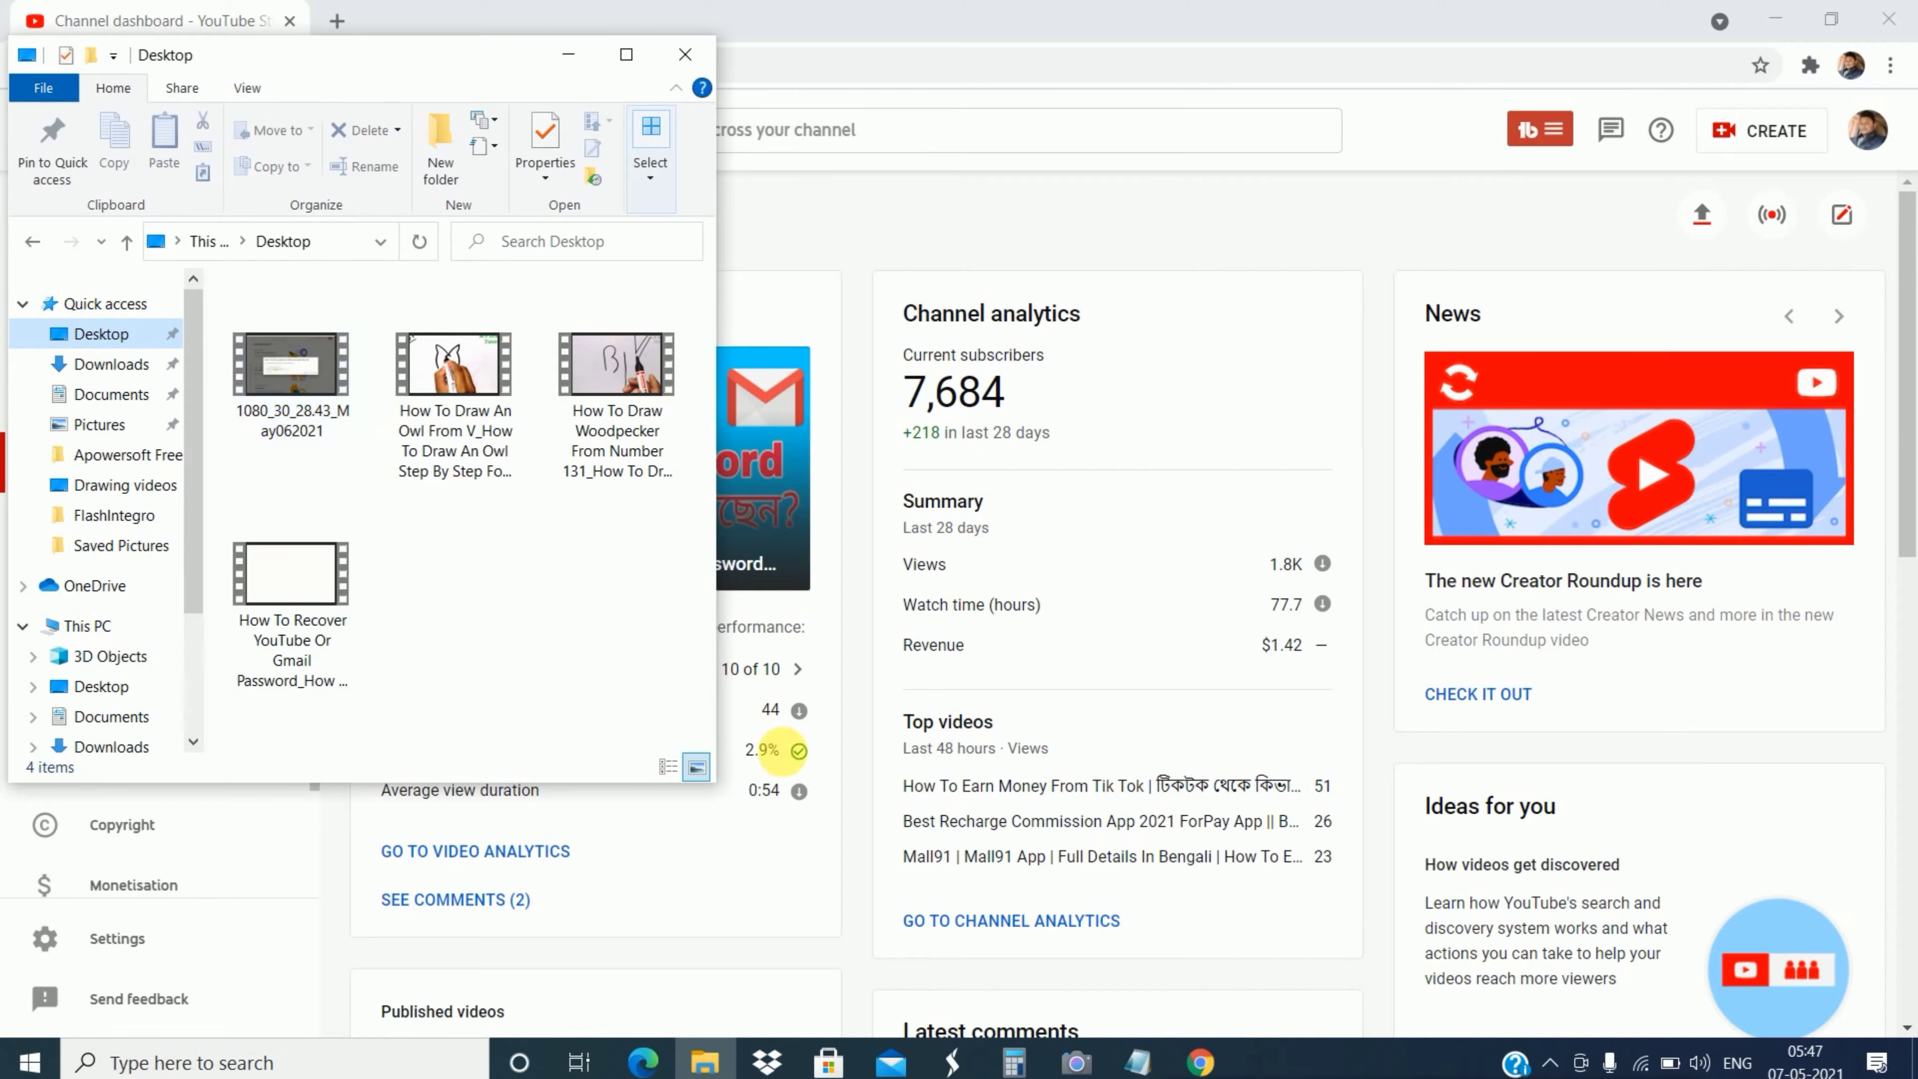
Step: Copy the title "How To Apply For Monetization On Youtube_How To Apply For Youtube Monetization Bangla 2021" from the Notepad file, then minimize Notepad
left_click(1139, 1064)
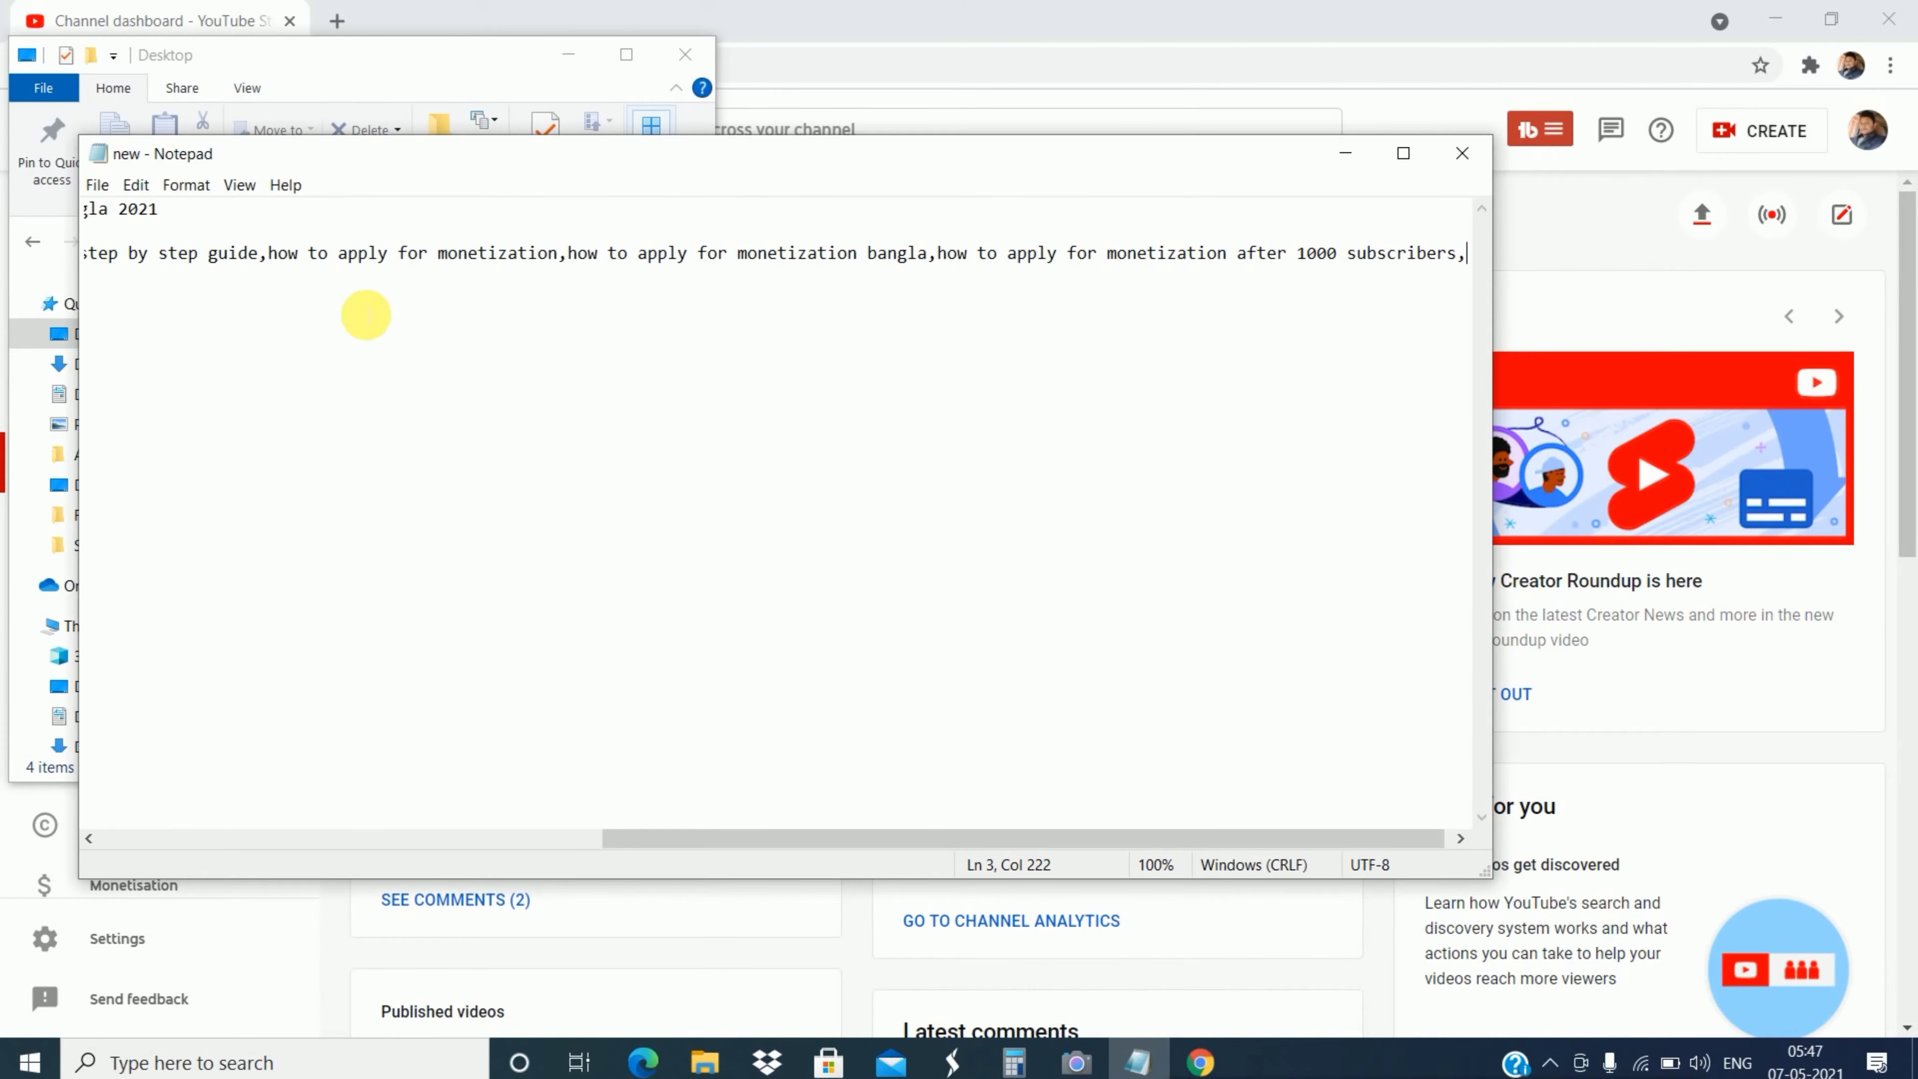
scroll(297, 275, "left", 2)
scroll(298, 275, "left", 10)
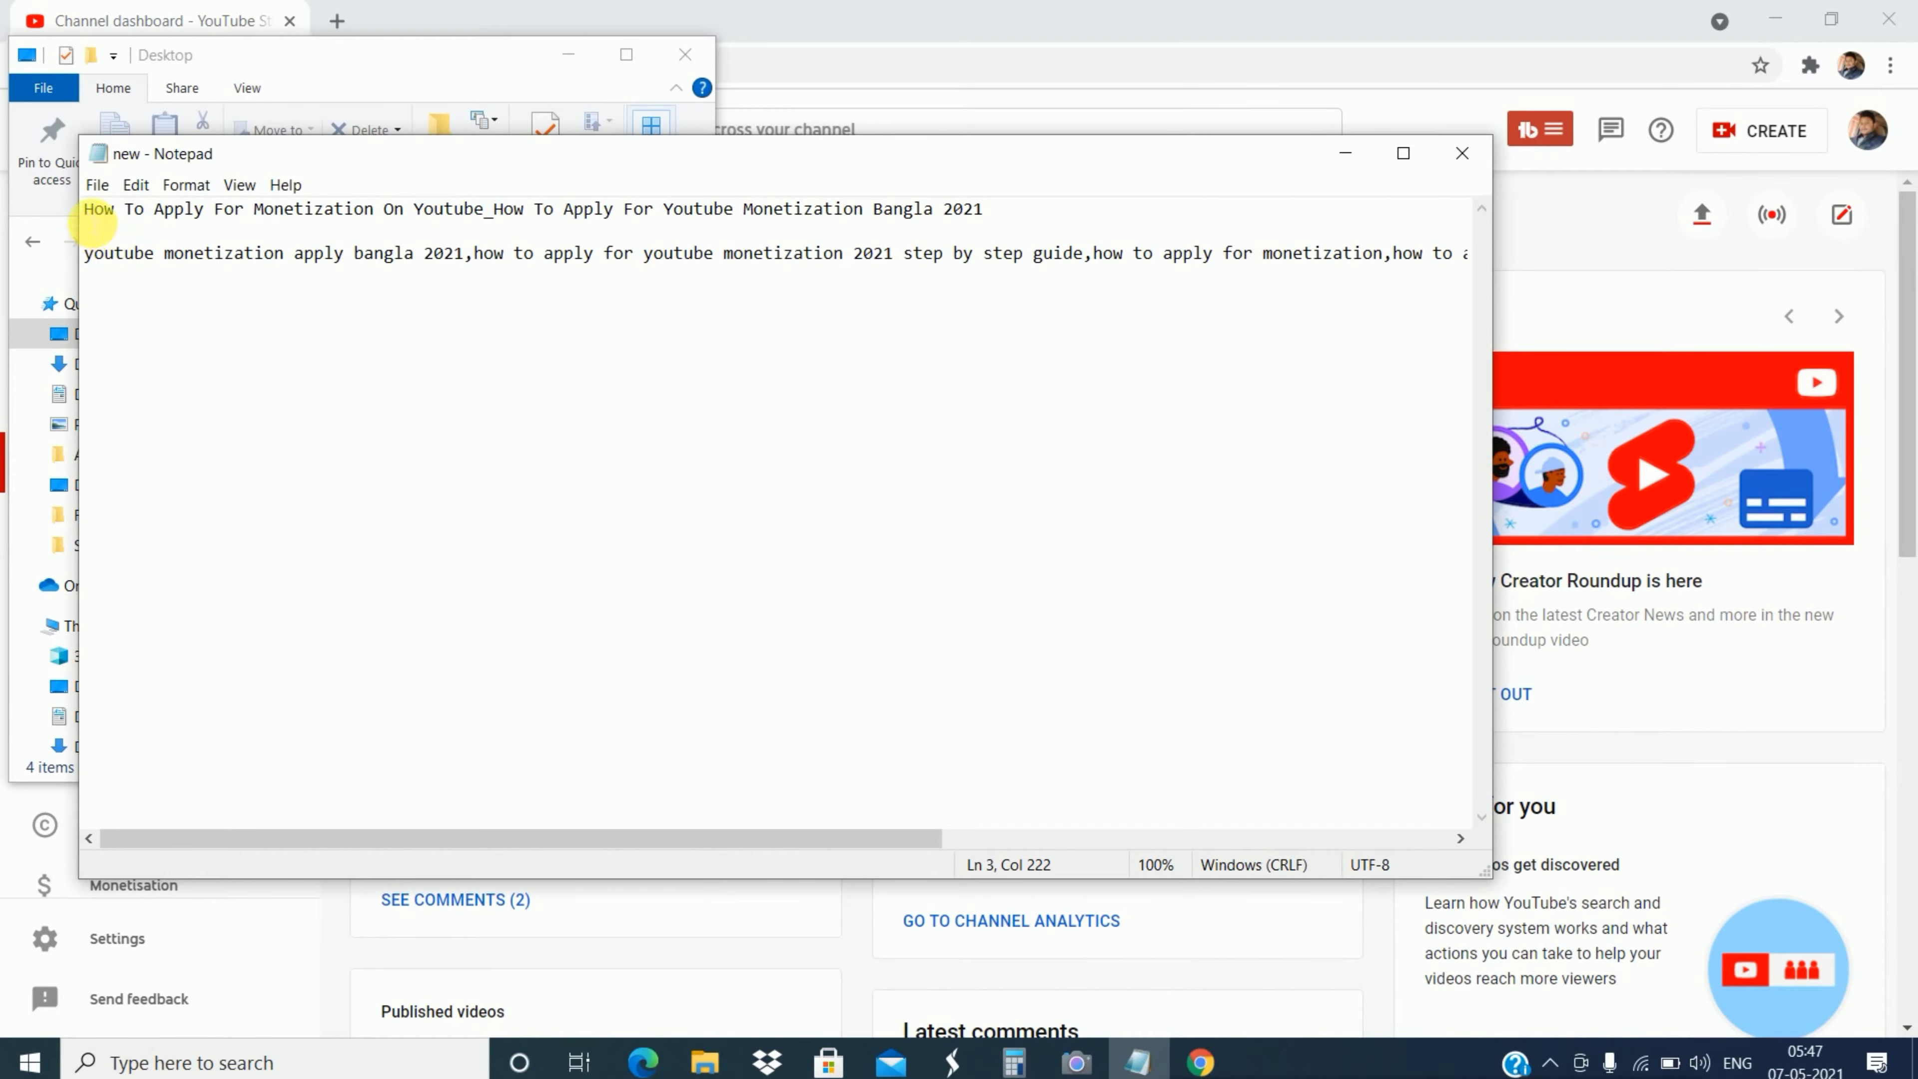
left_click_drag(90, 215, 931, 214)
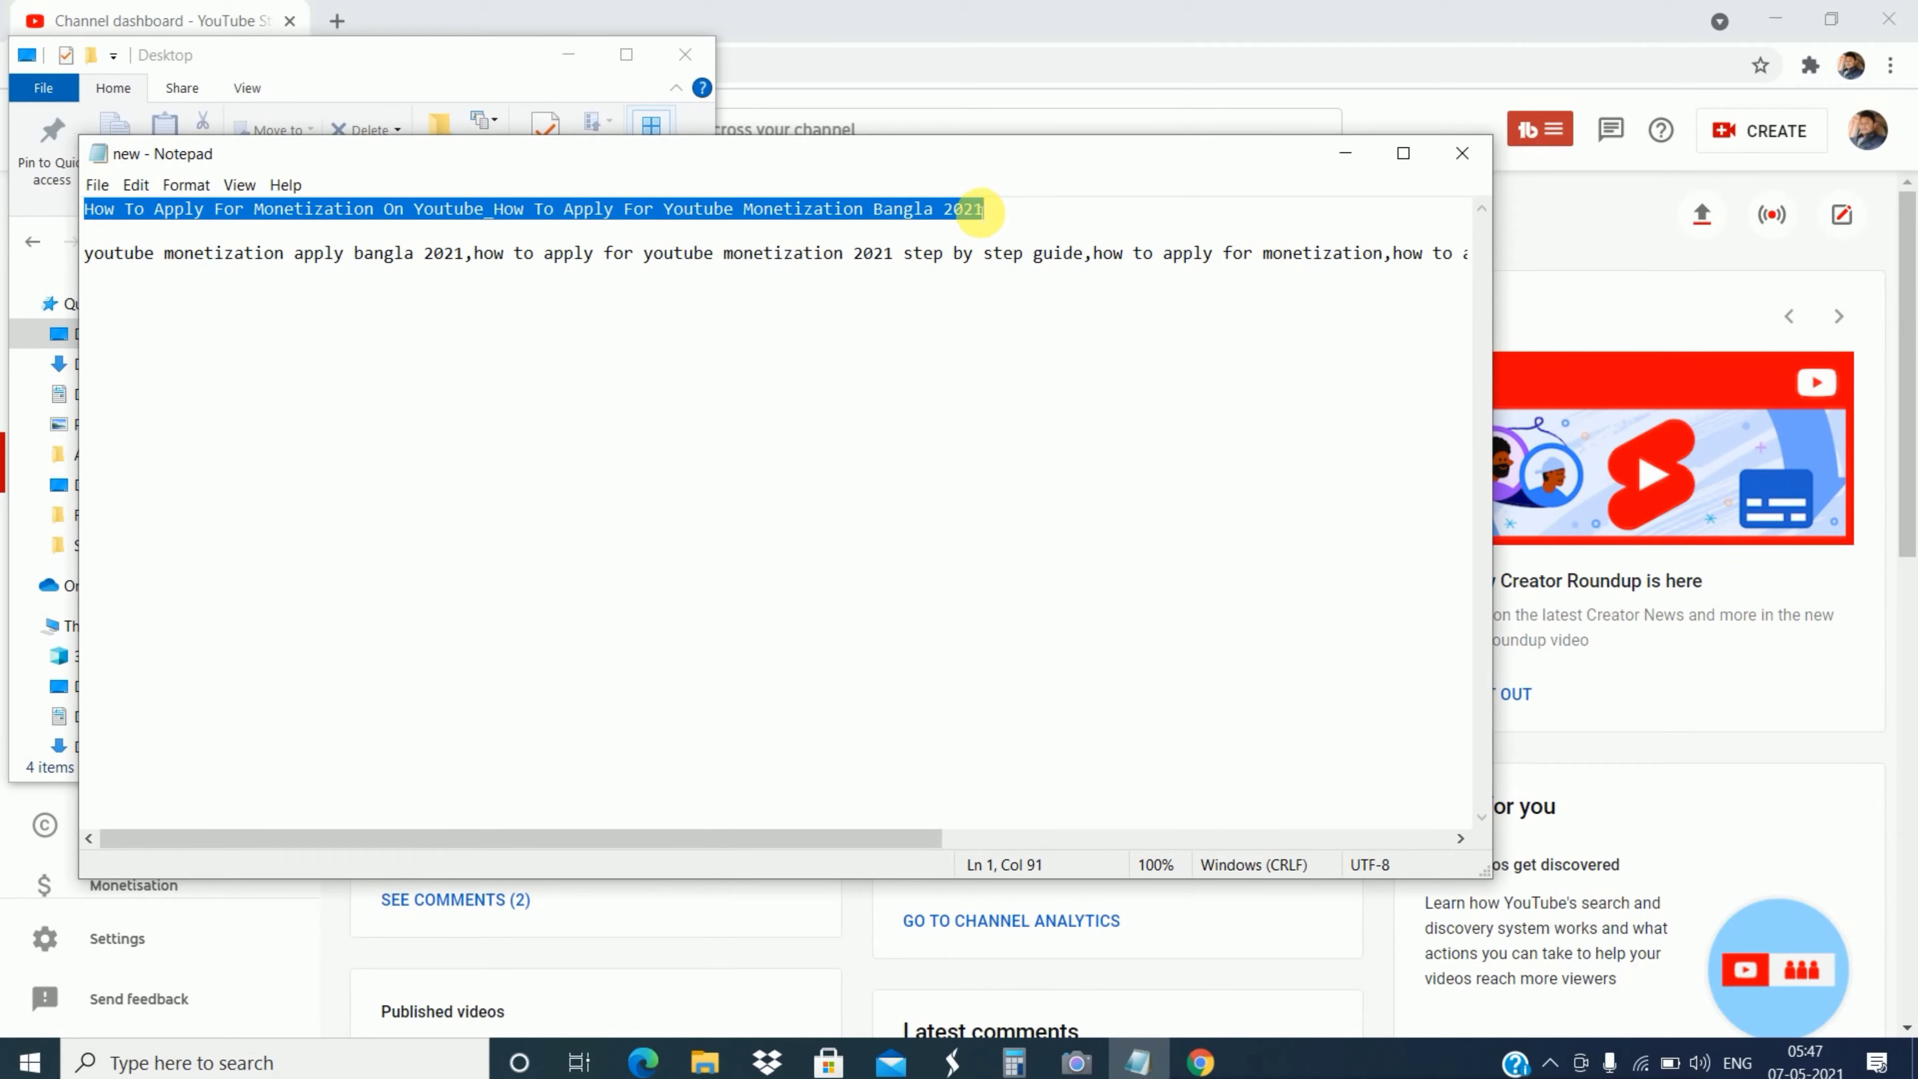
right_click(977, 211)
left_click(1027, 276)
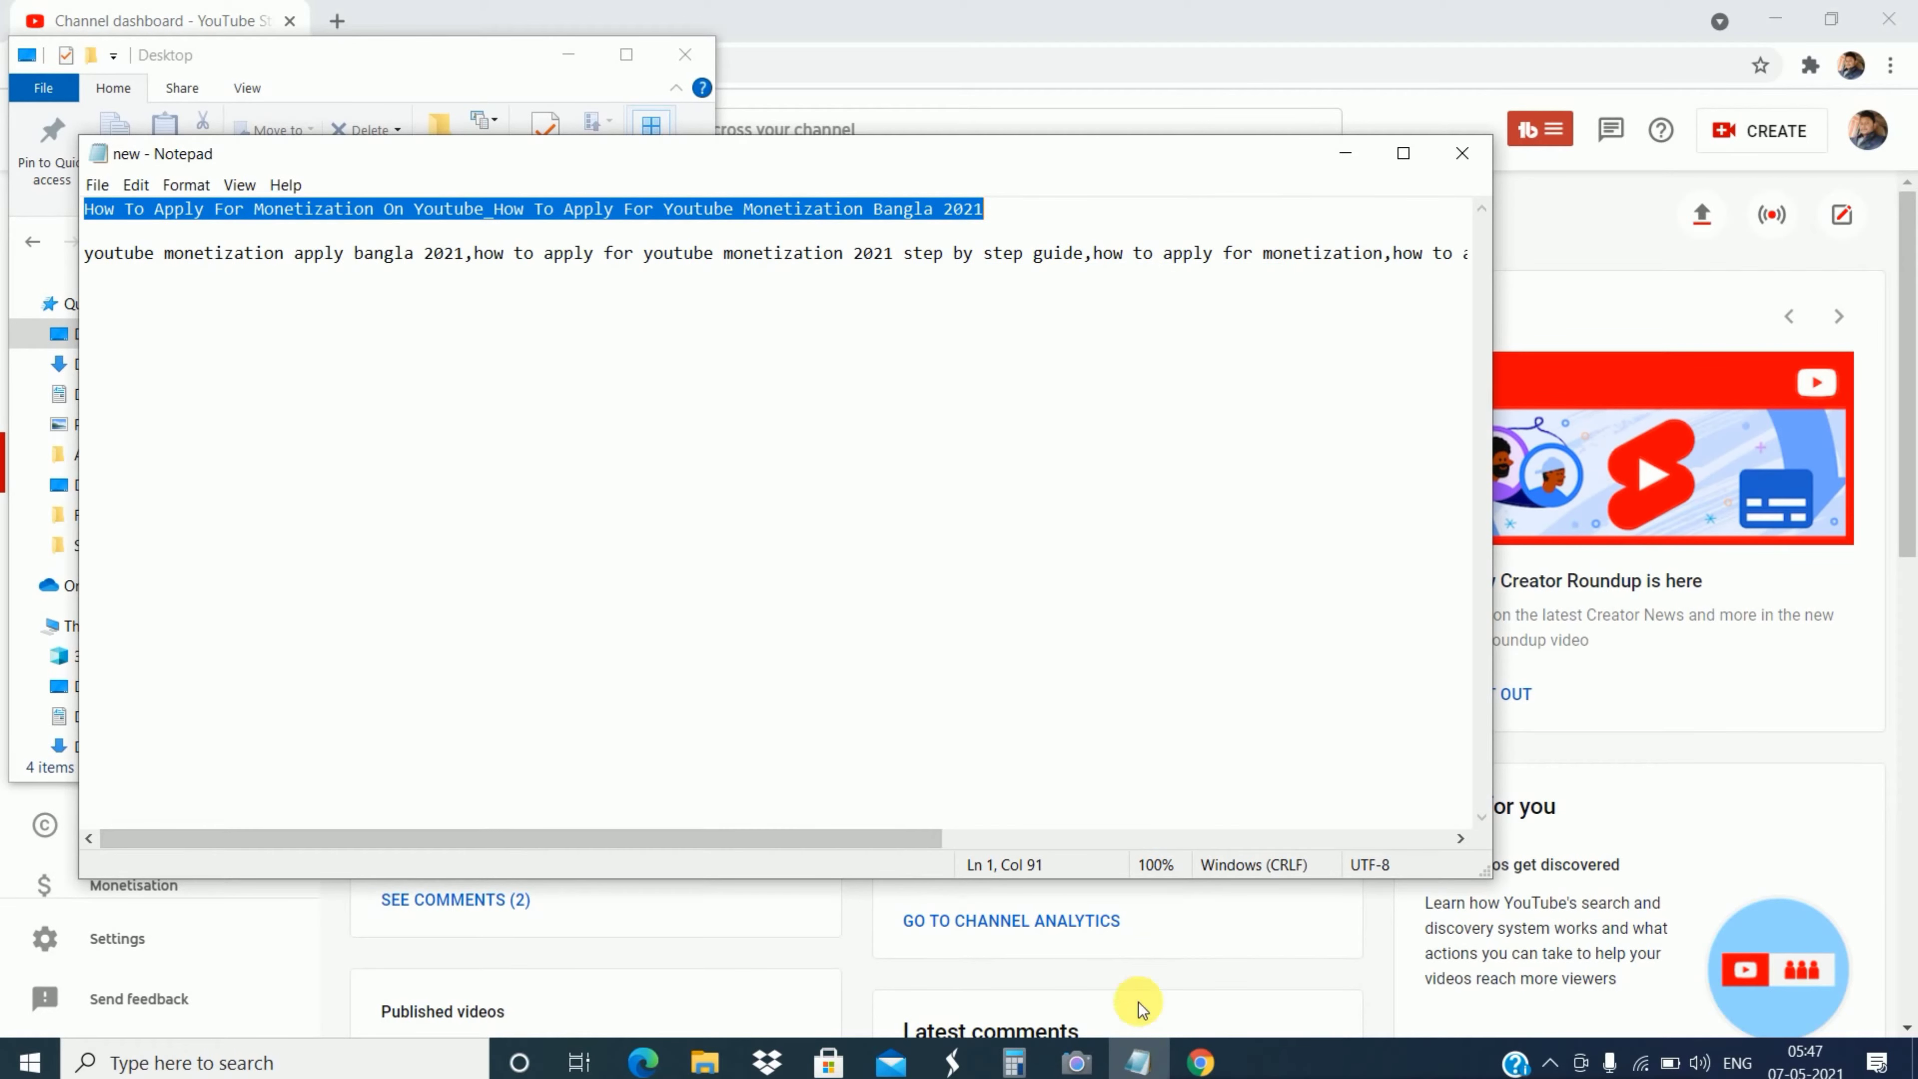
left_click(1138, 1063)
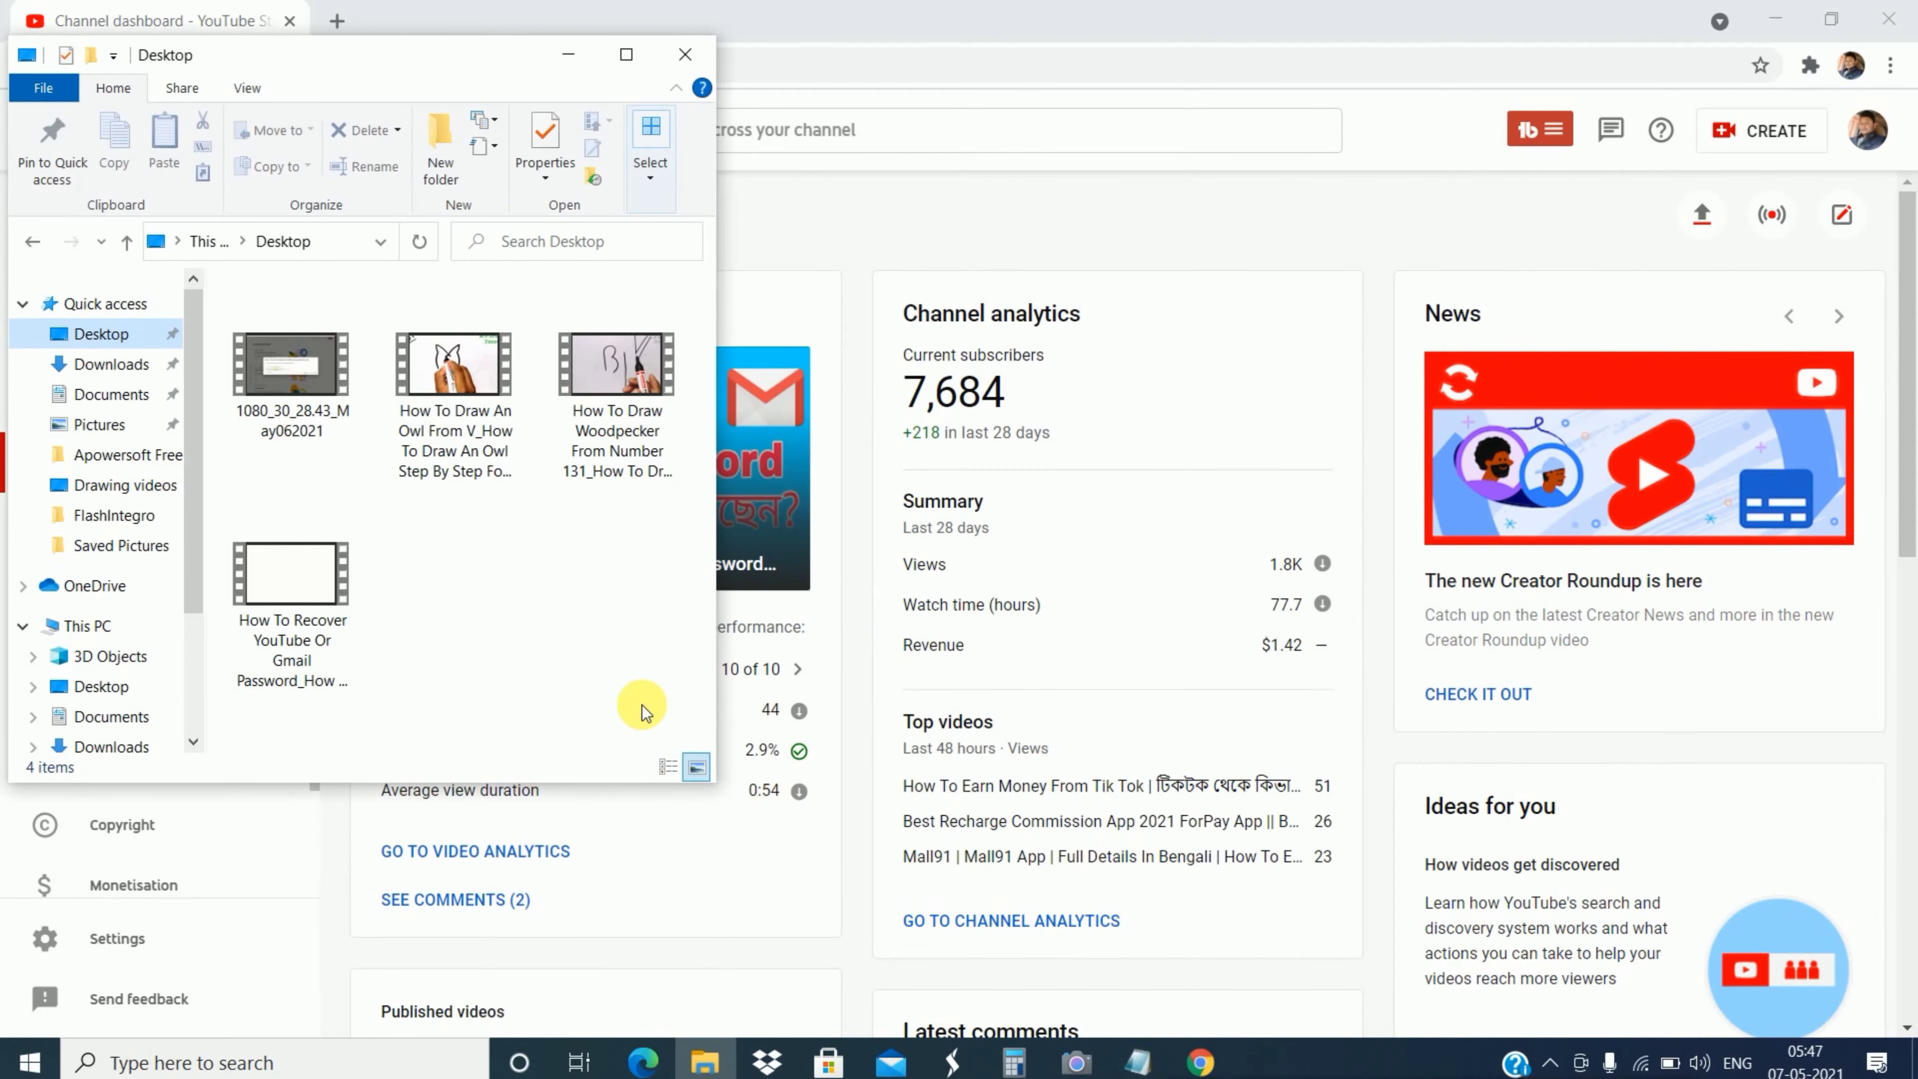
Step: Rename the video file 1080_30_28.43_May062021 on the Desktop with the copied title
left_click(301, 412)
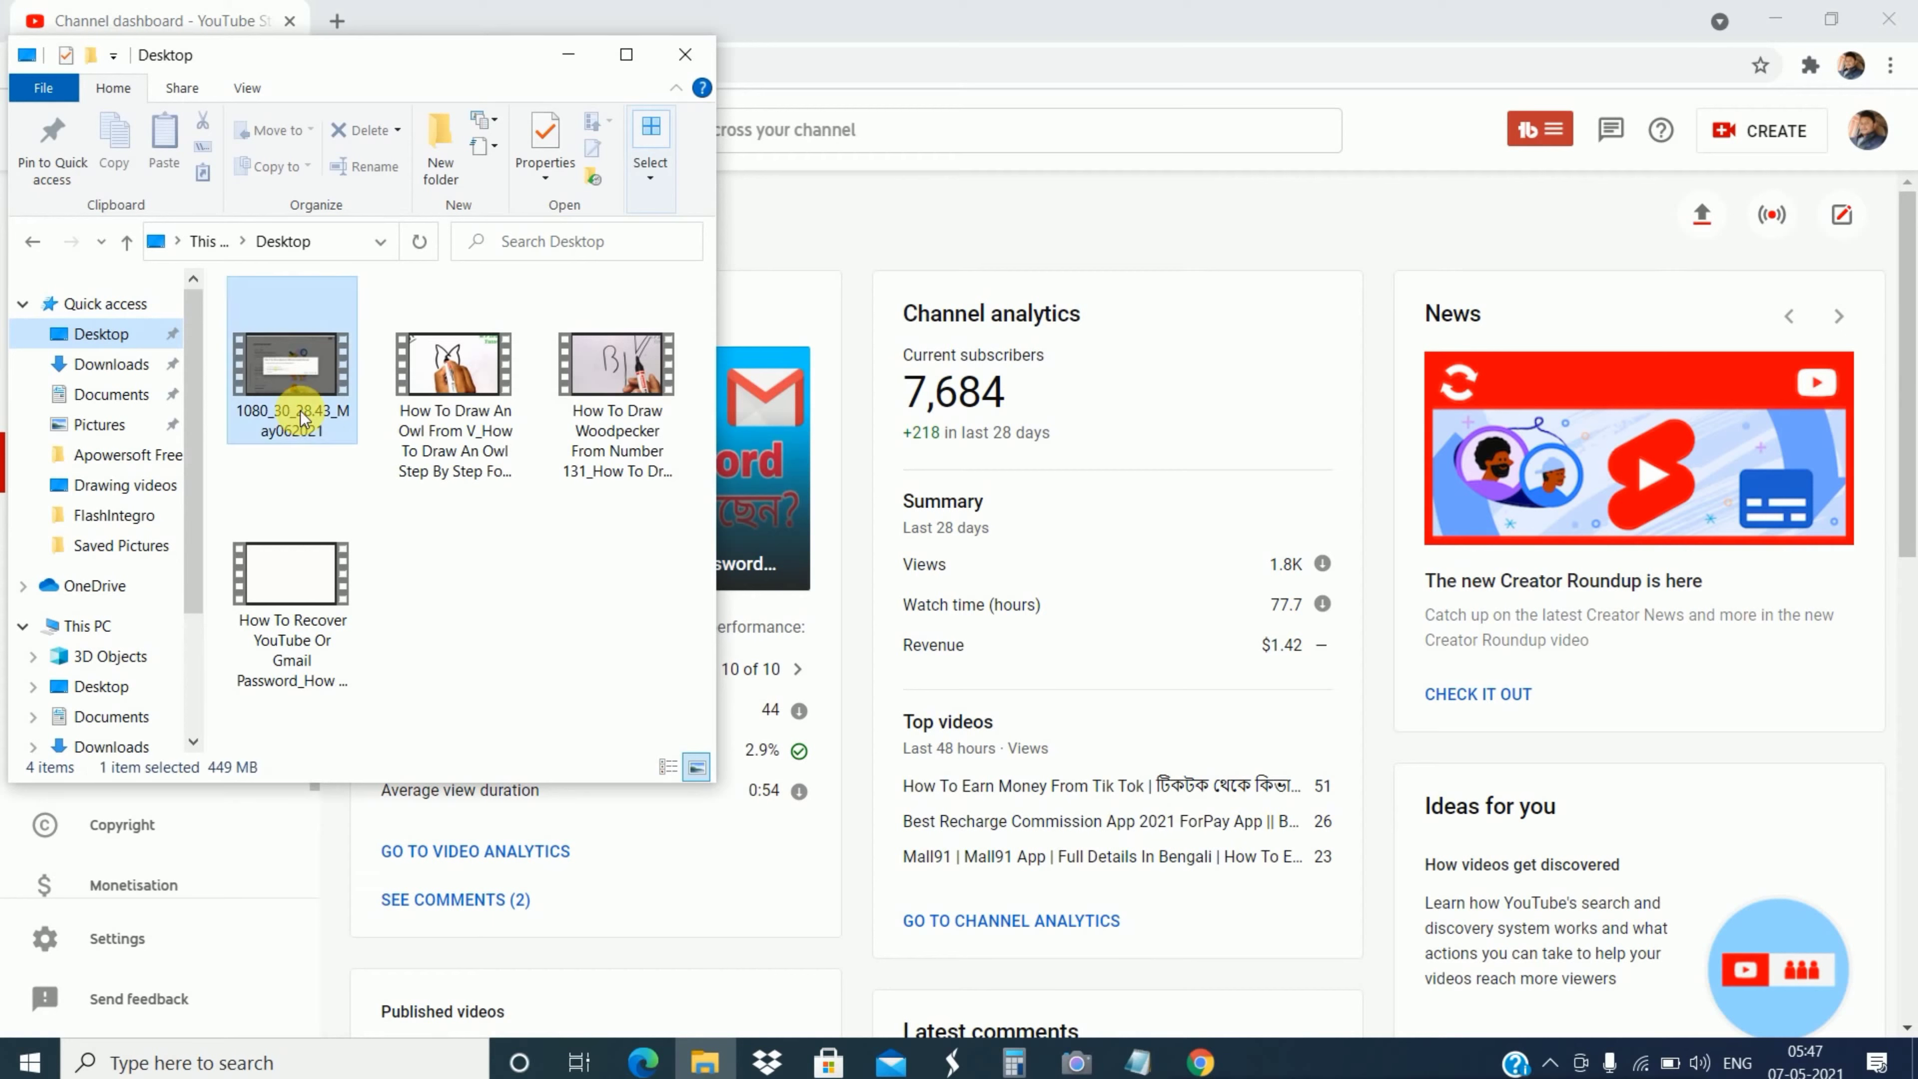
left_click(301, 418)
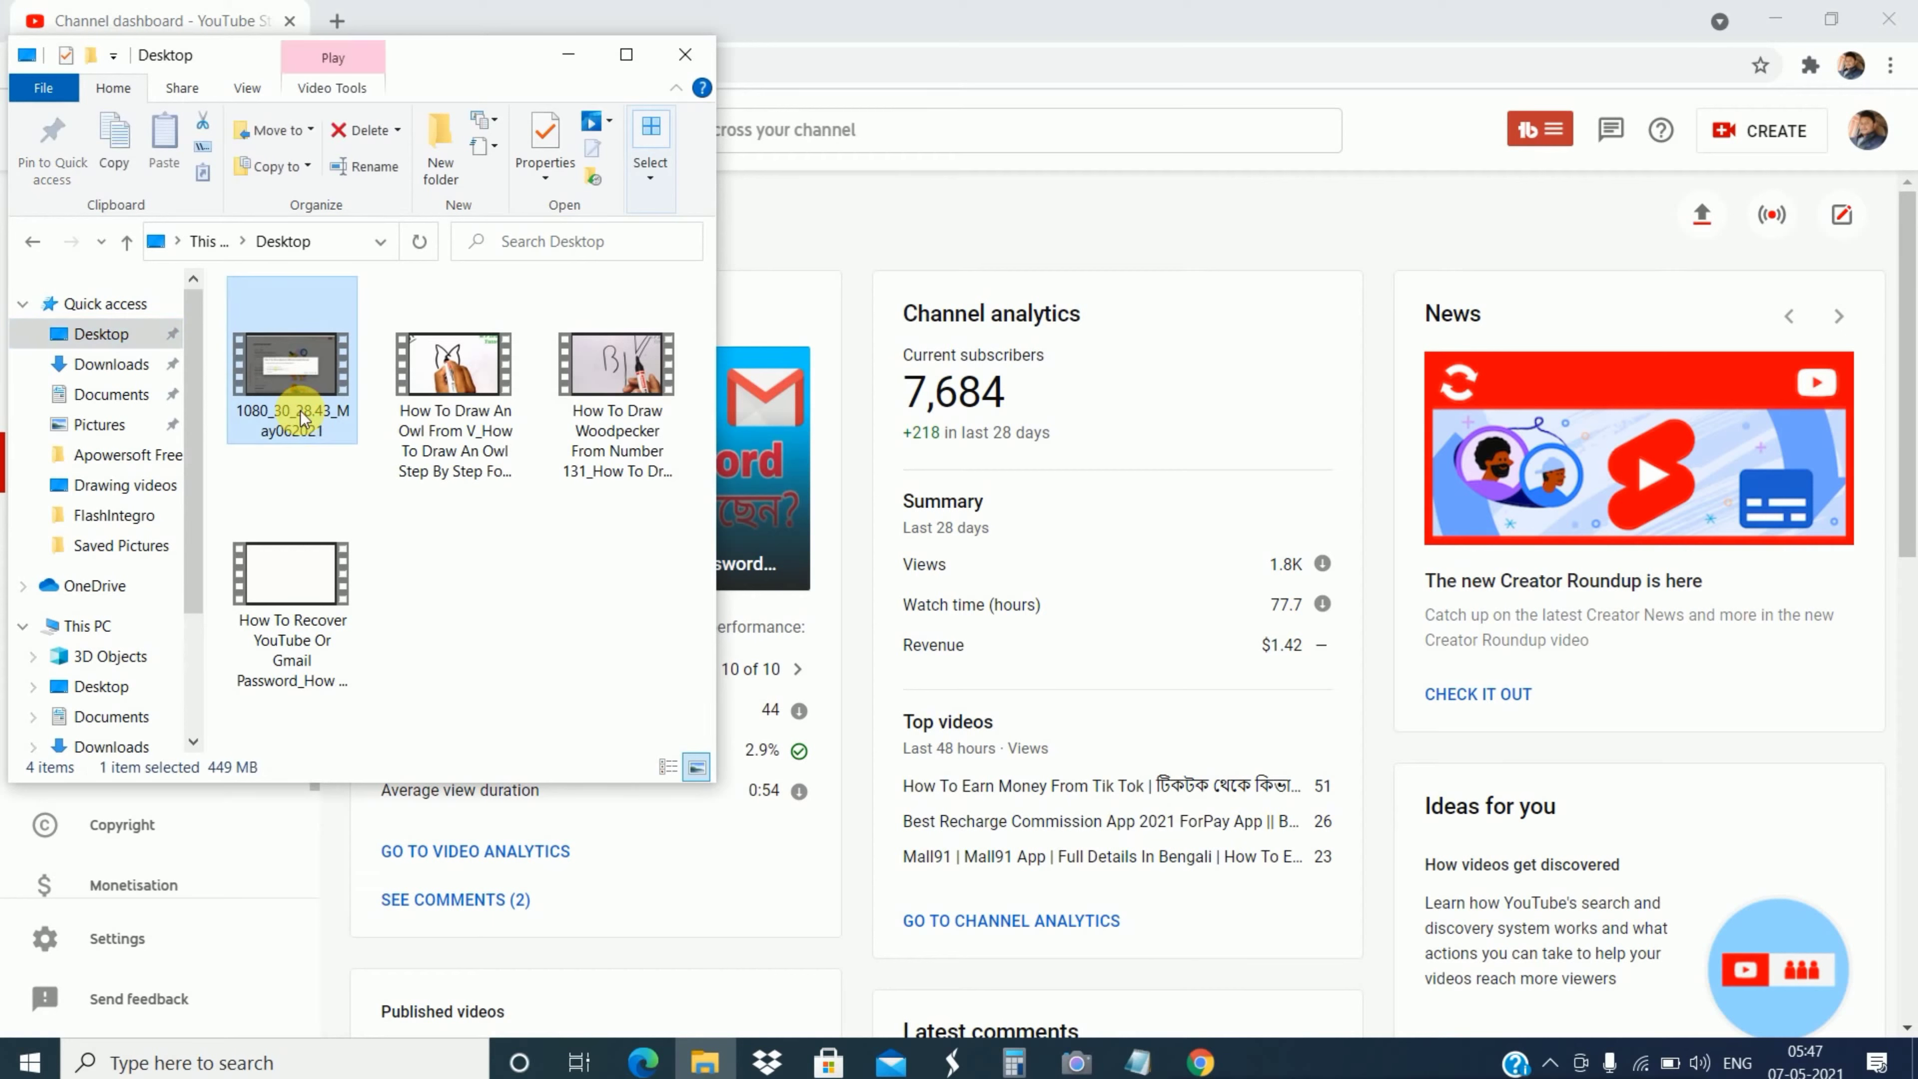
right_click(301, 412)
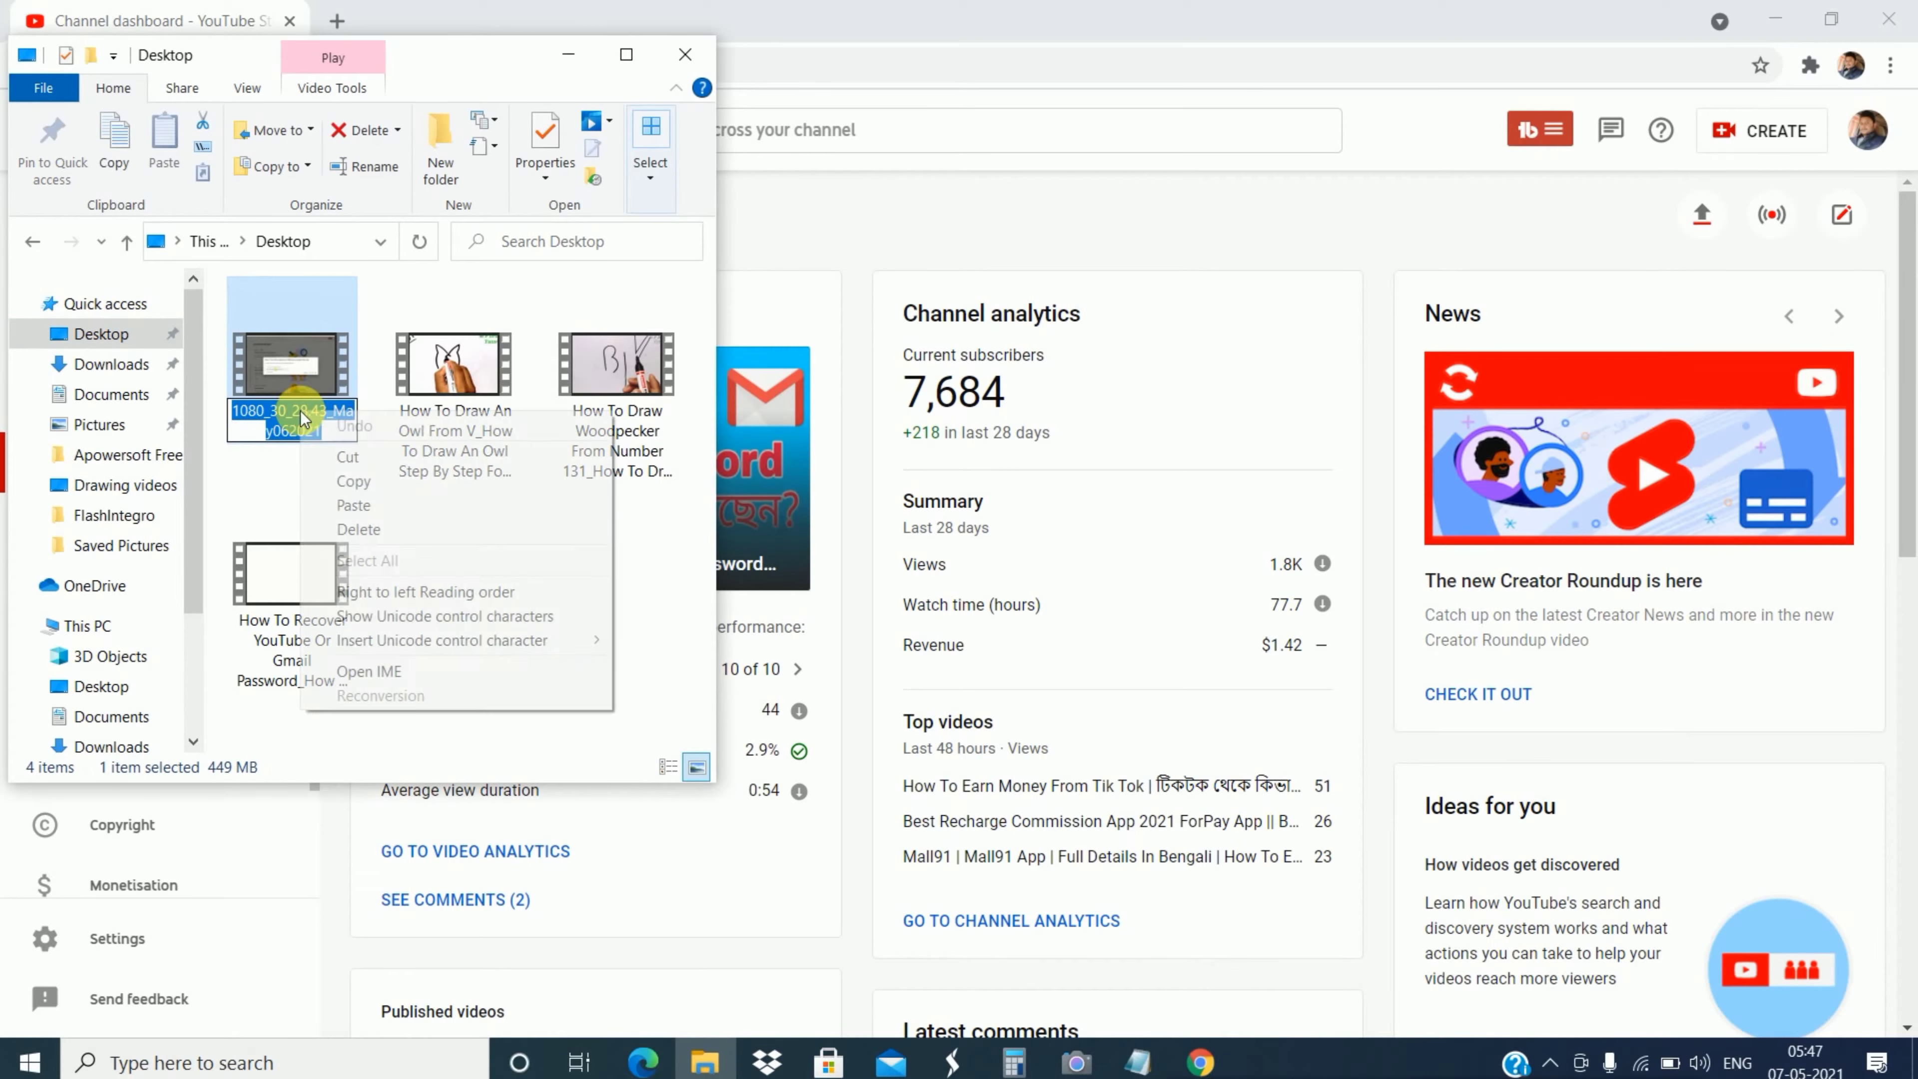
left_click(393, 506)
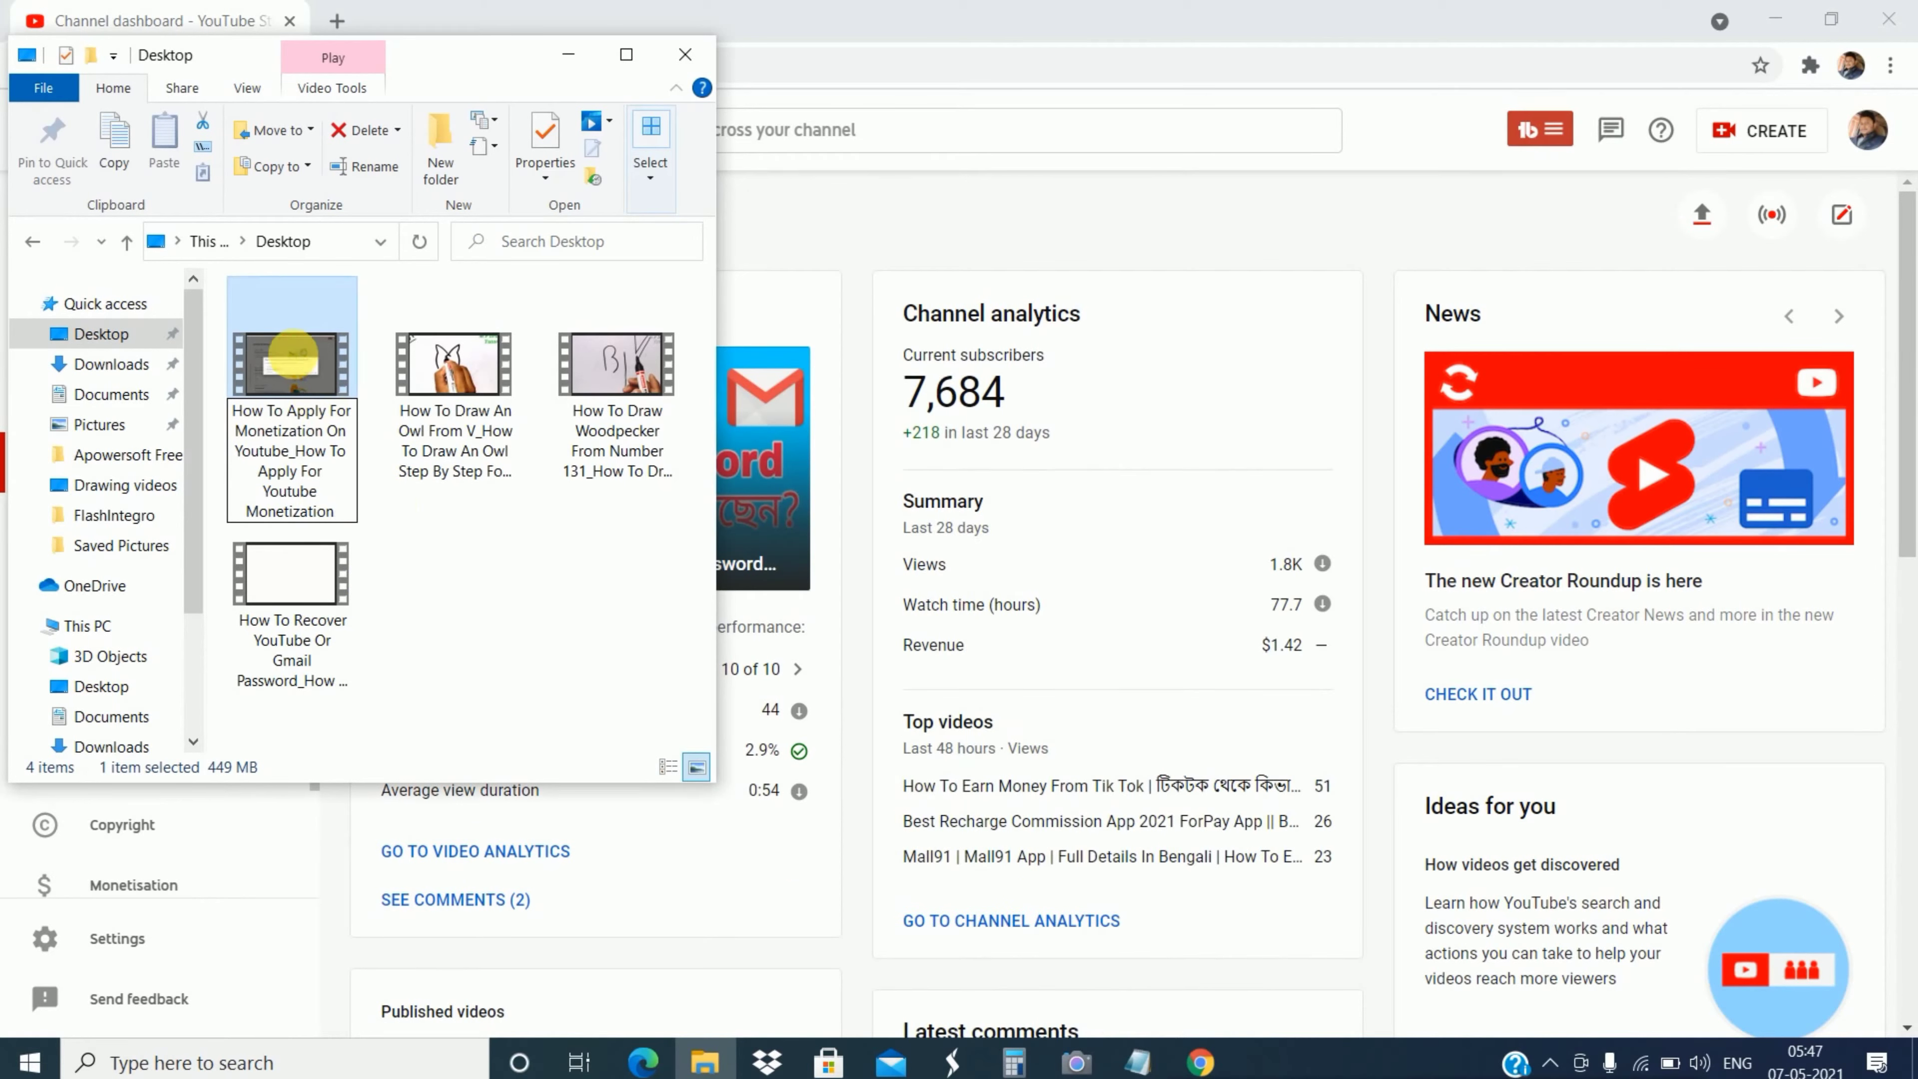
left_click(294, 355)
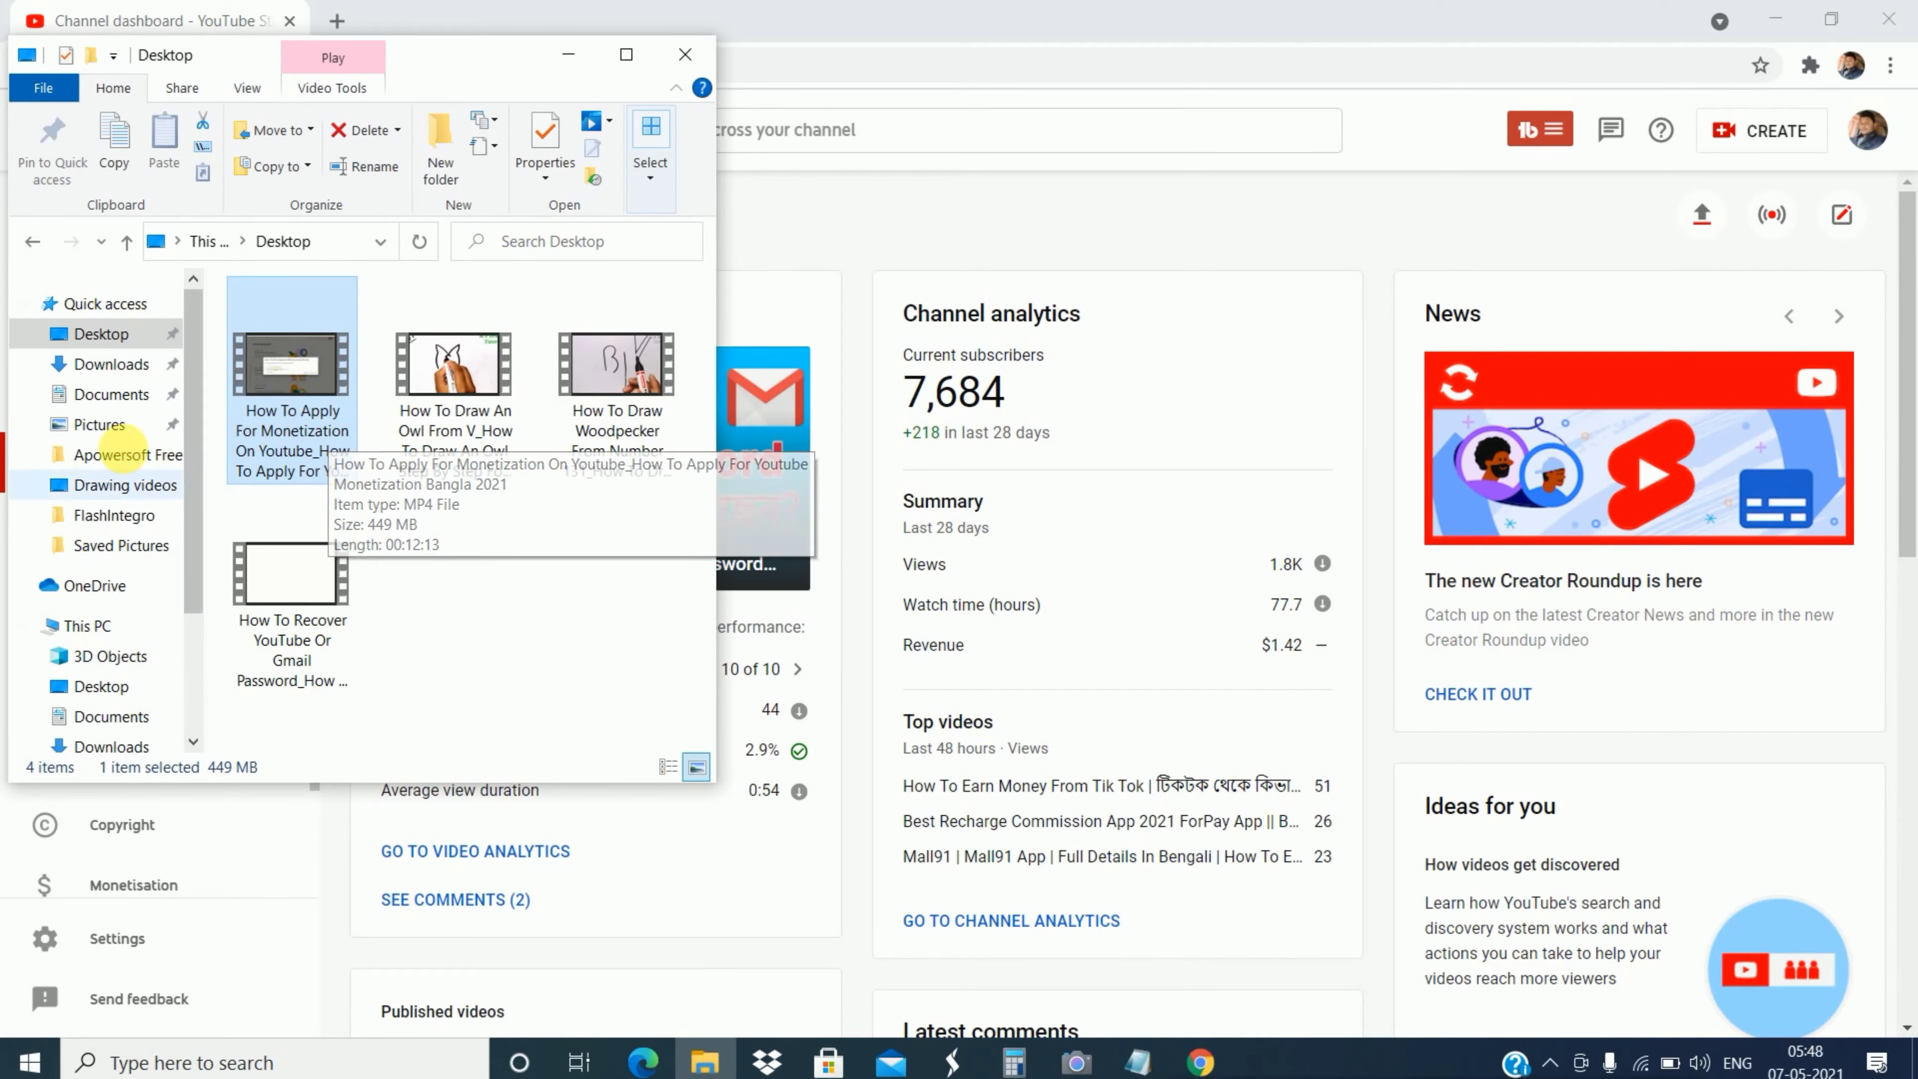
Step: Rename the thumbnail image 20210506_171439 in Pictures > Camera Roll with the copied title and close File Explorer
left_click(119, 427)
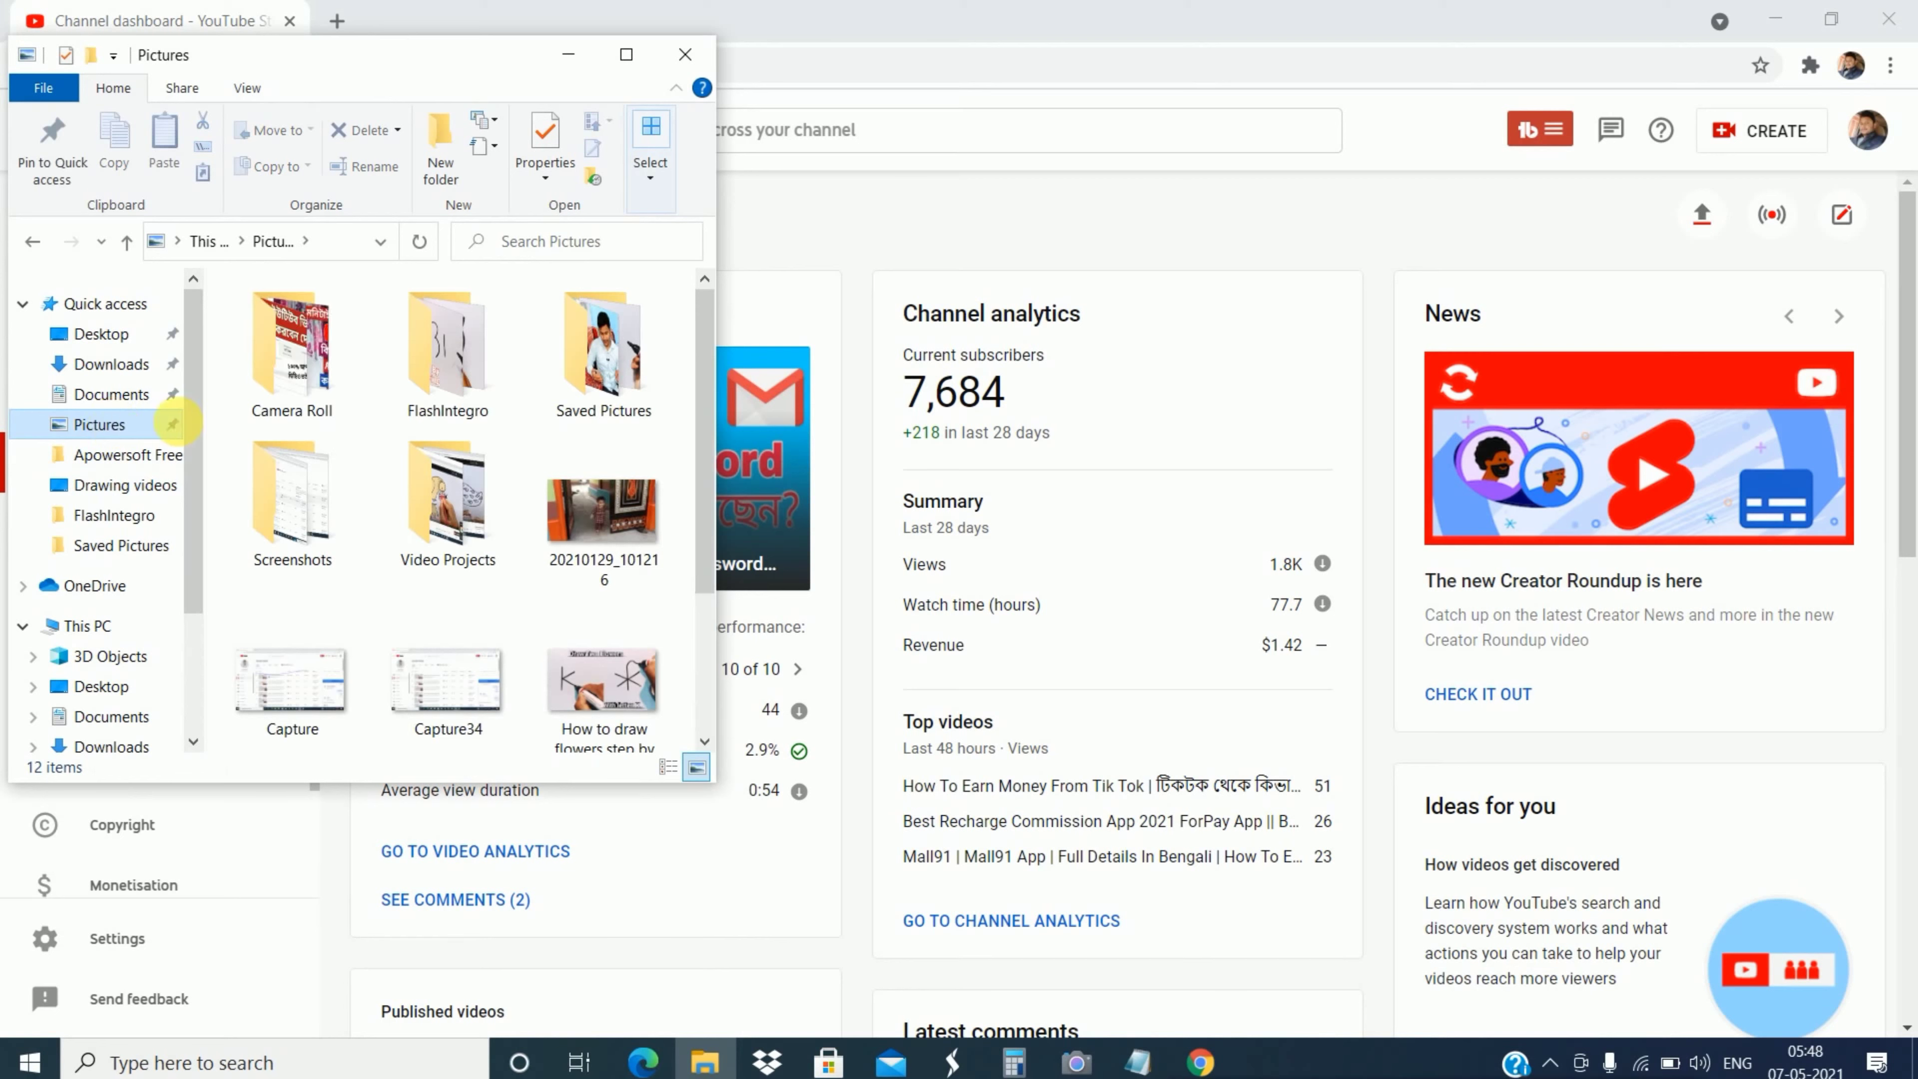
left_click(298, 368)
double_click(298, 369)
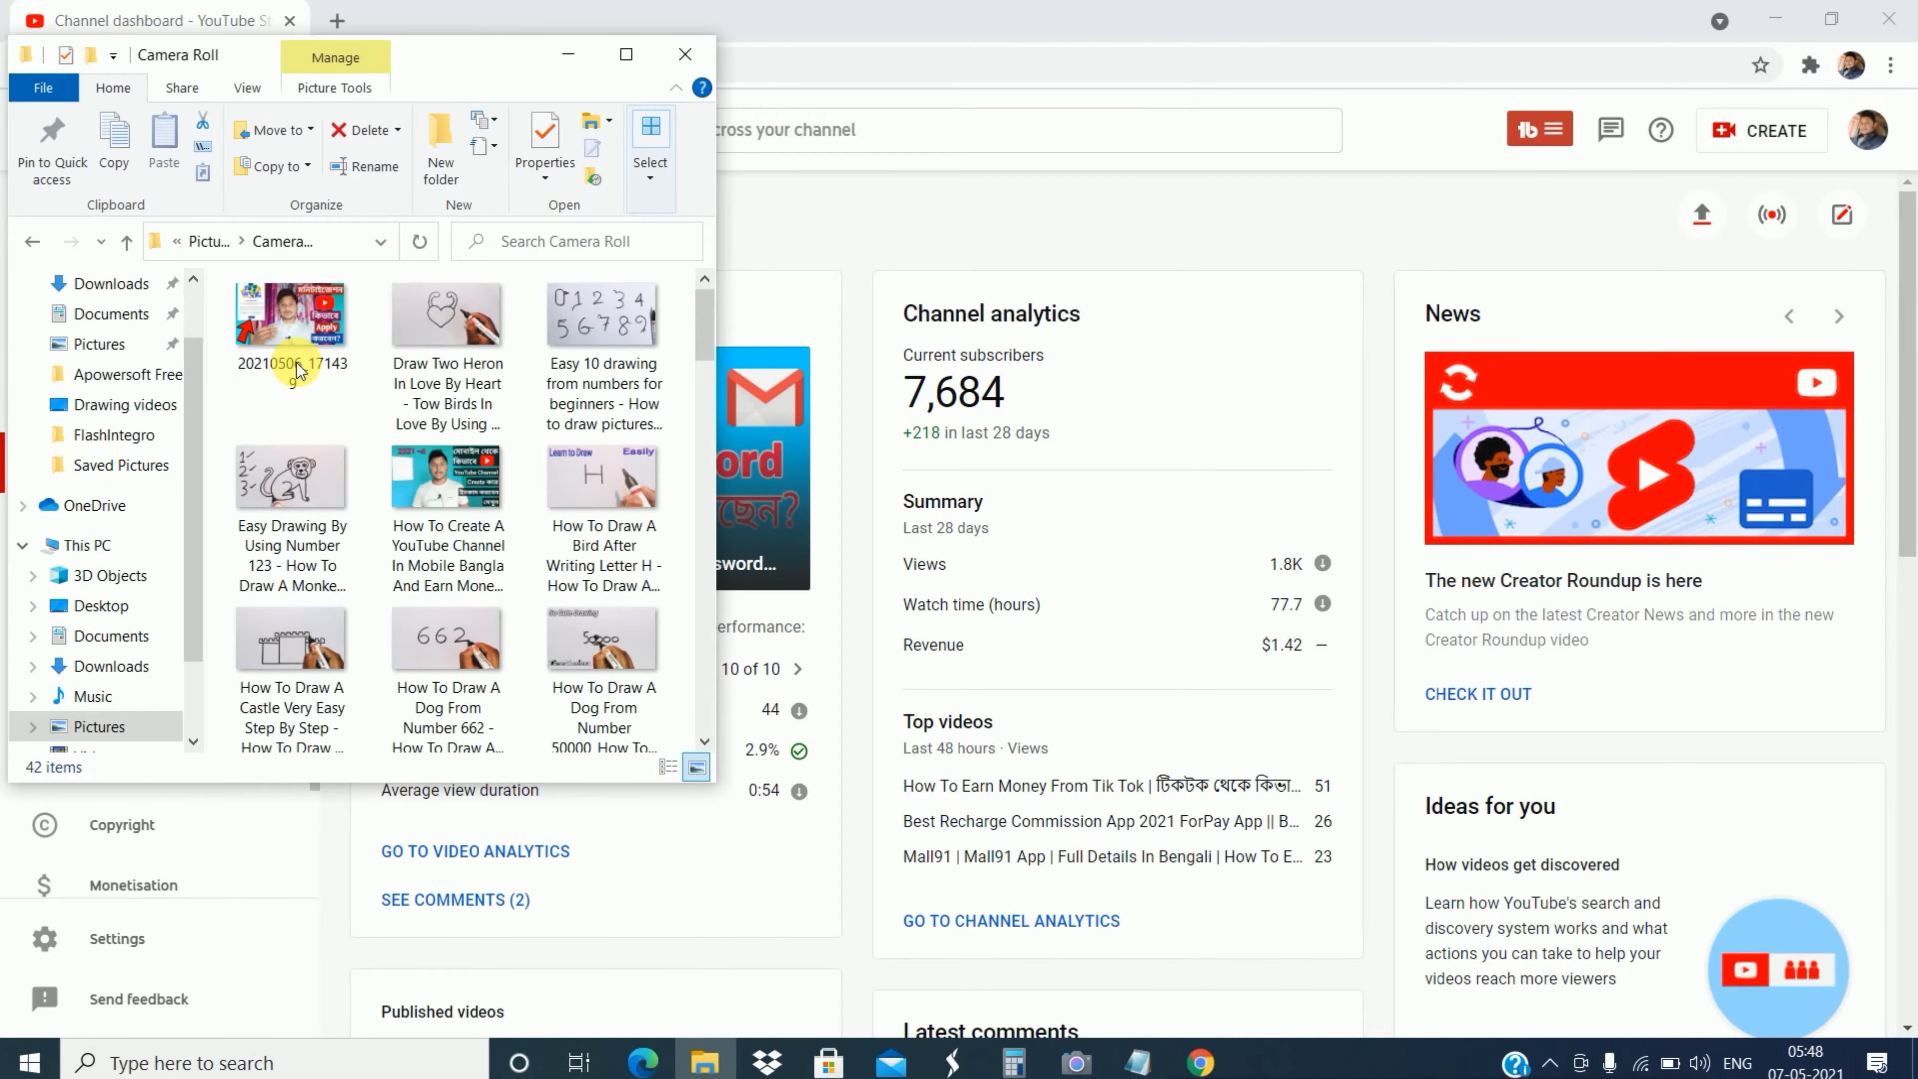
left_click(293, 376)
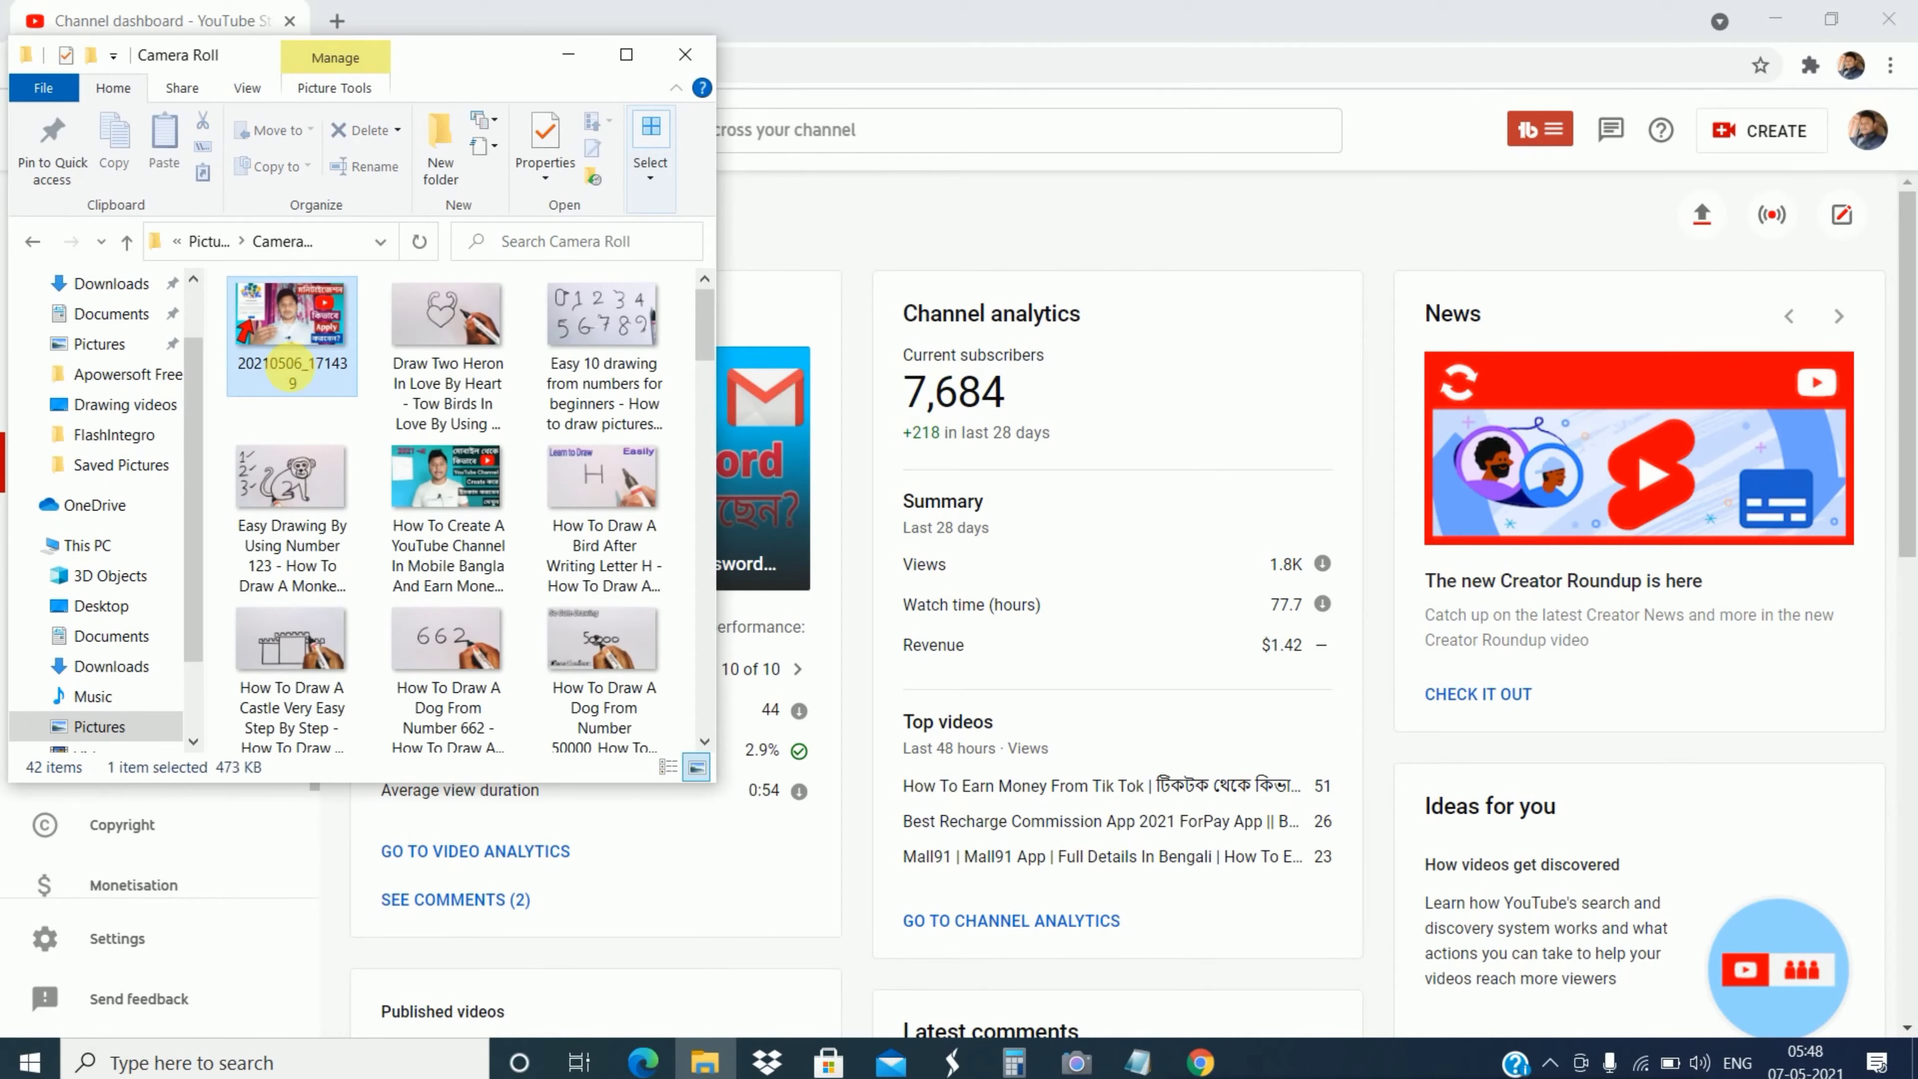
left_click(291, 367)
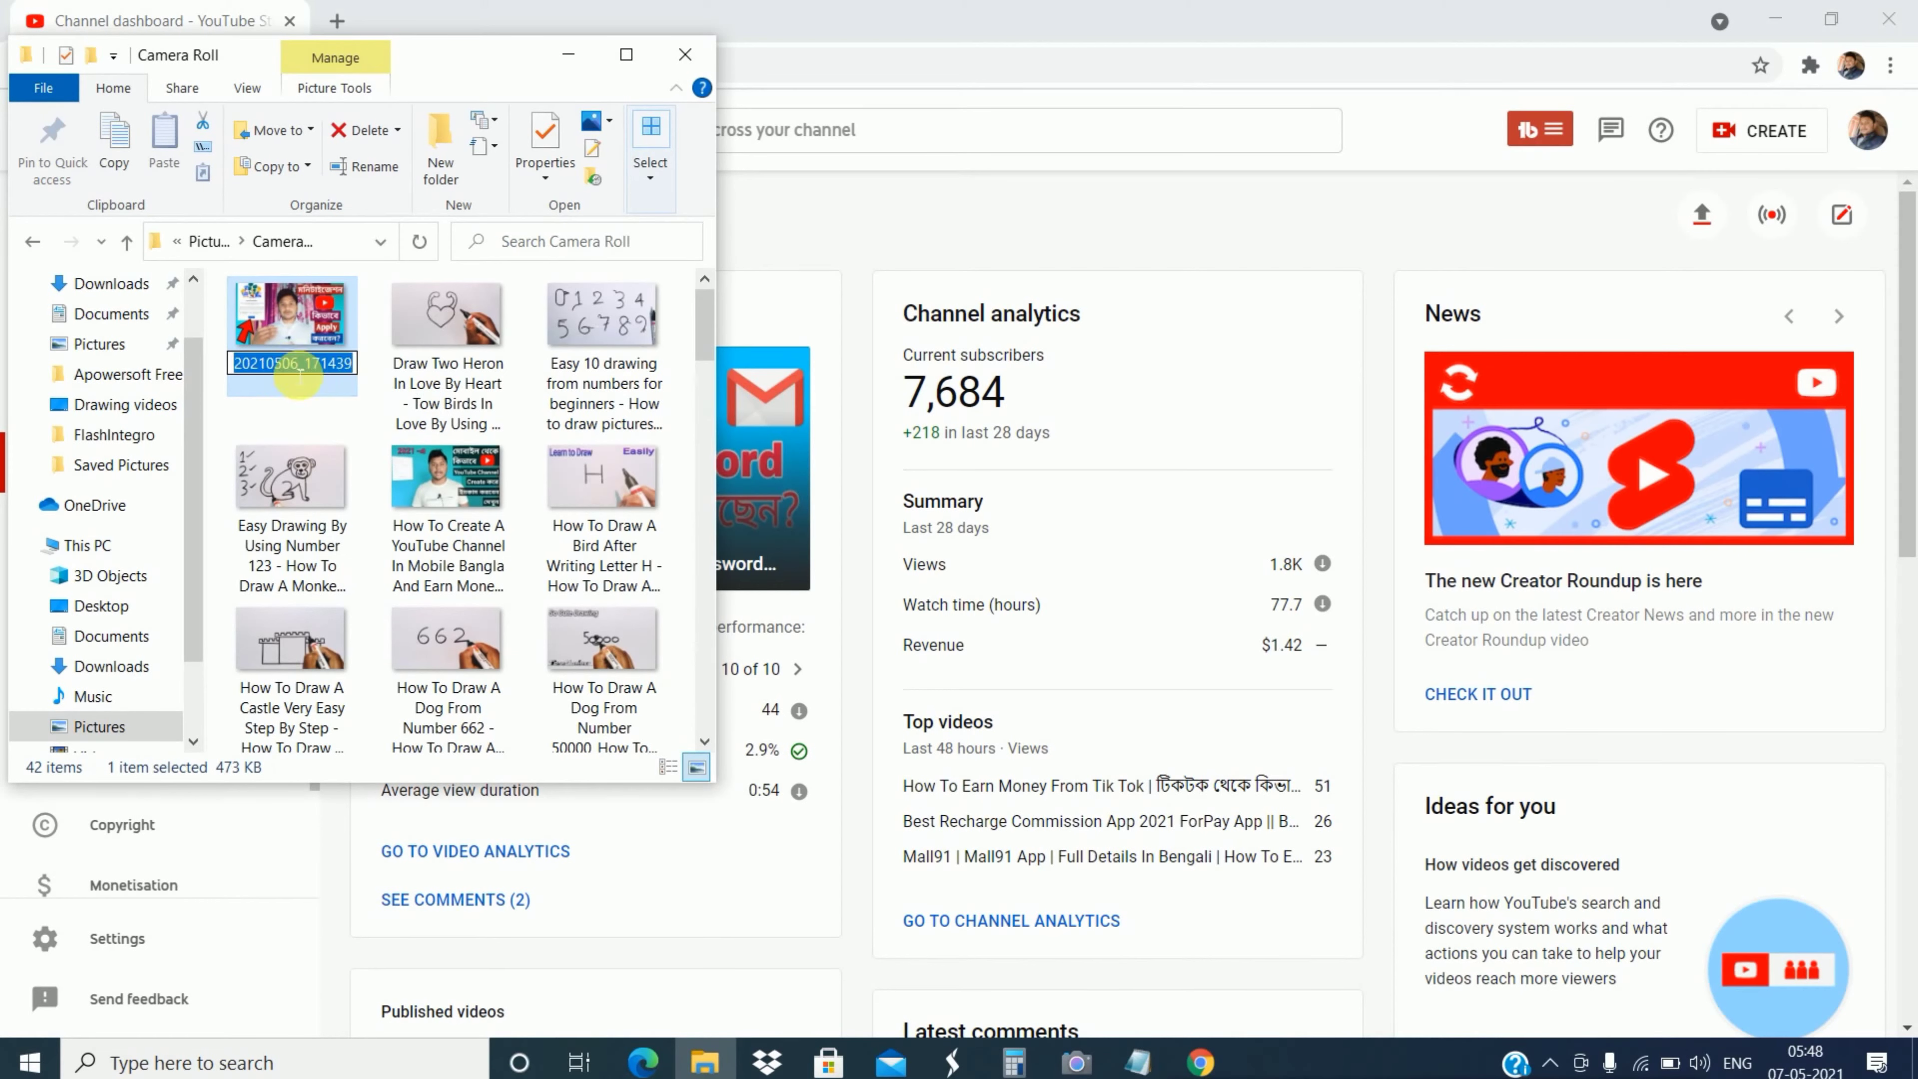
right_click(298, 370)
left_click(373, 457)
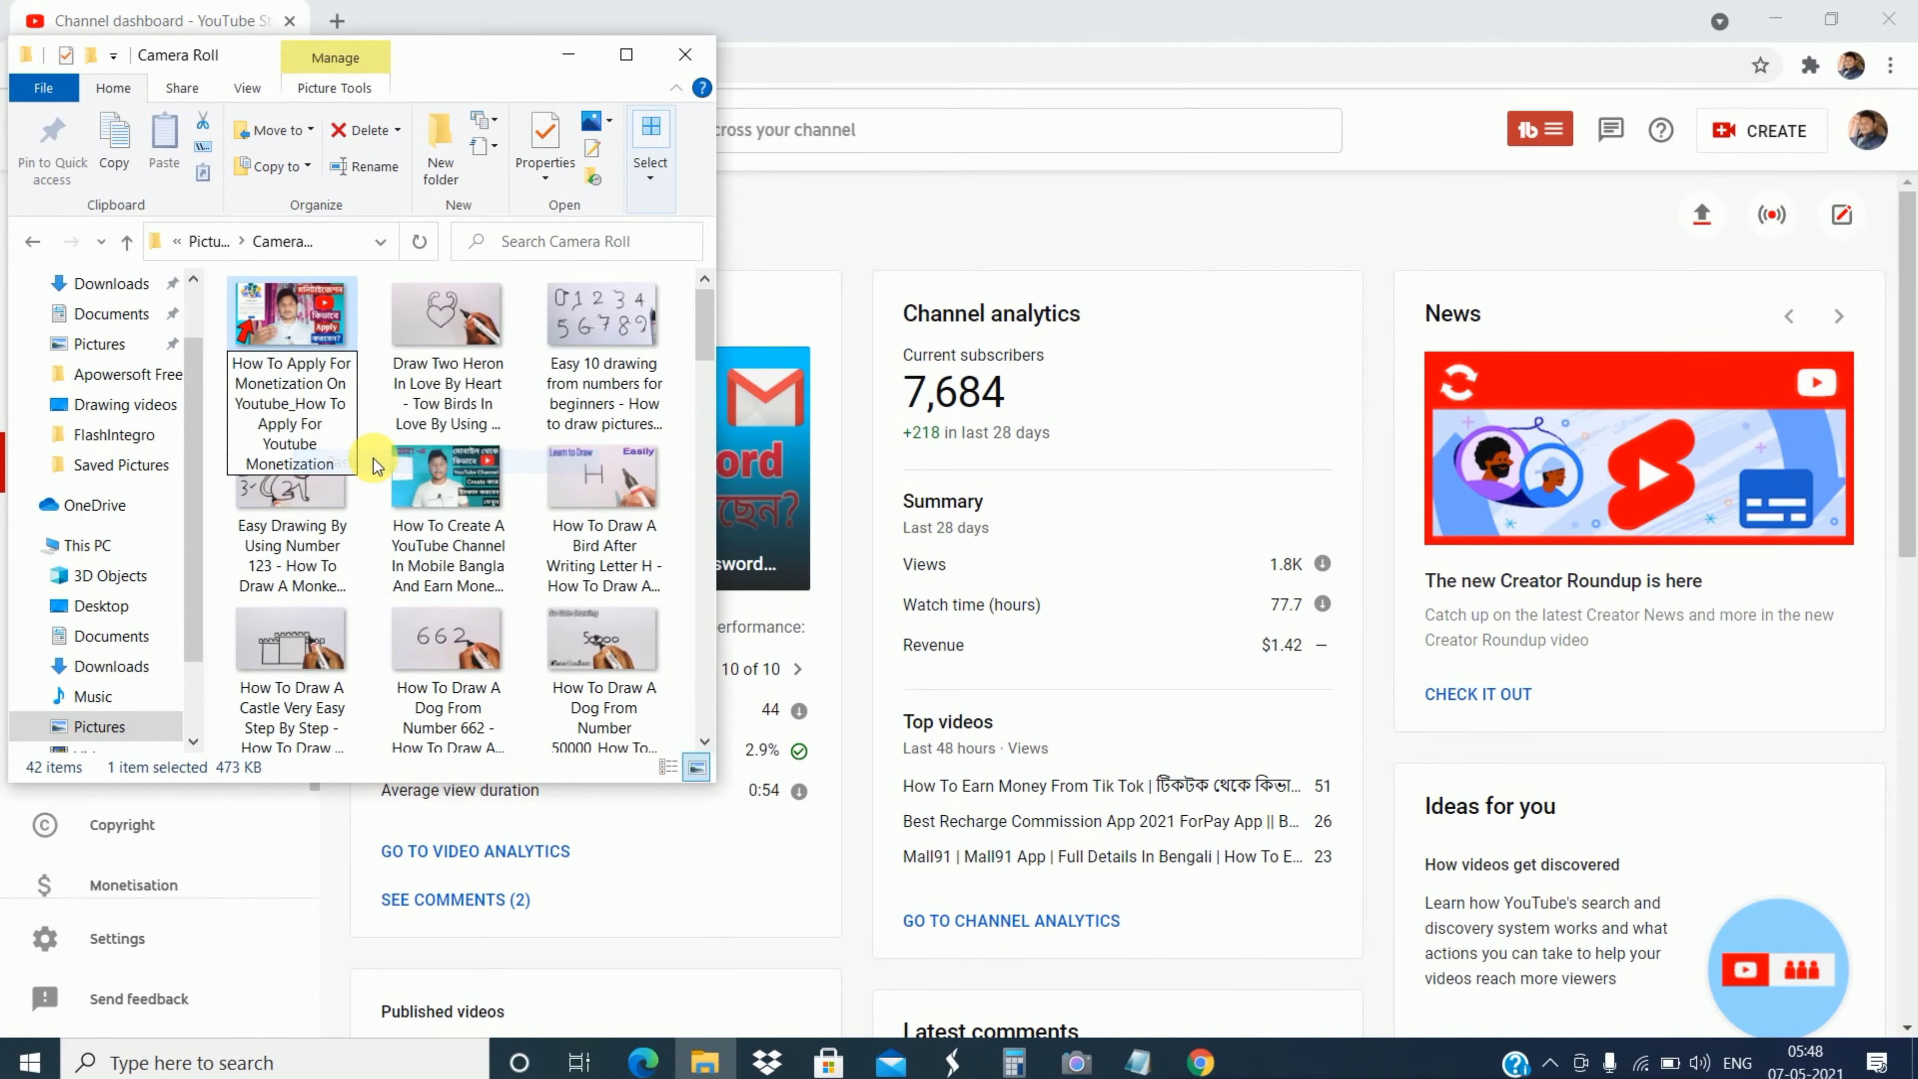
left_click(307, 330)
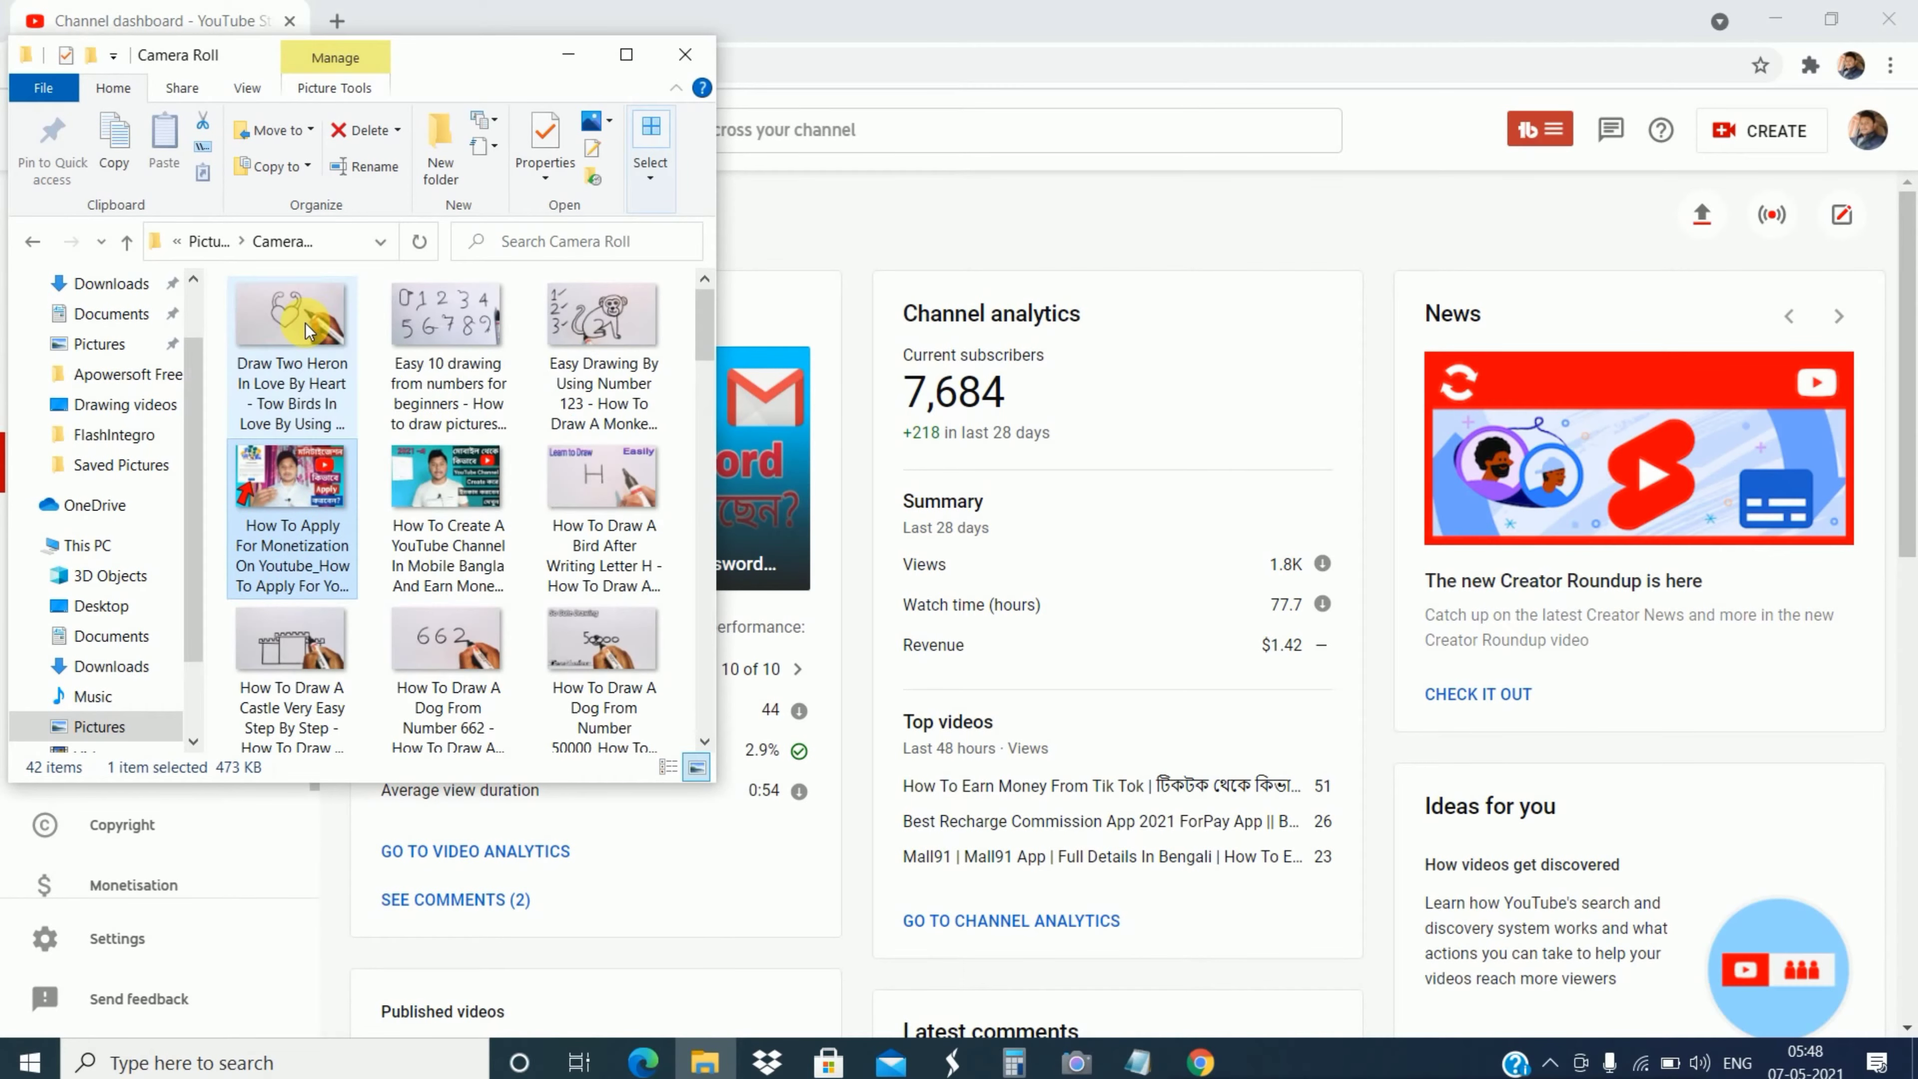
left_click(307, 330)
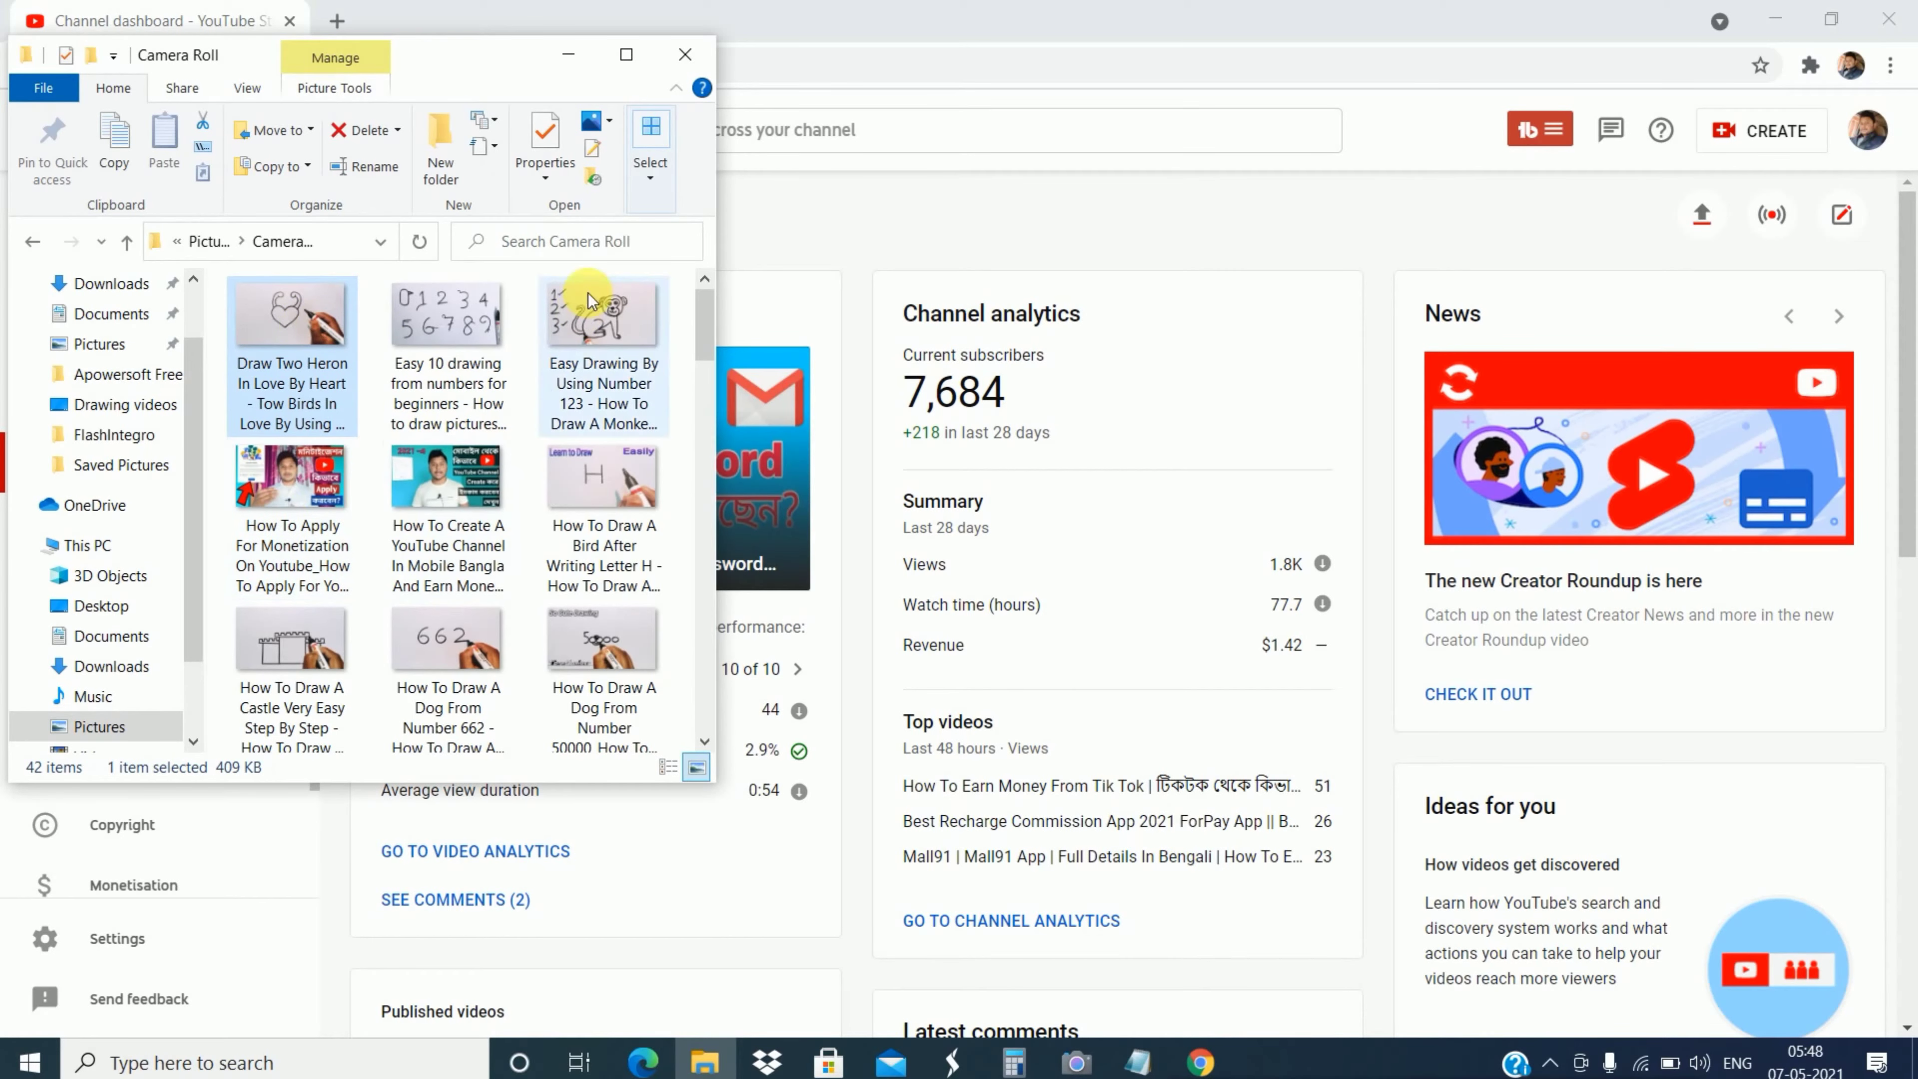
left_click(705, 90)
left_click(685, 55)
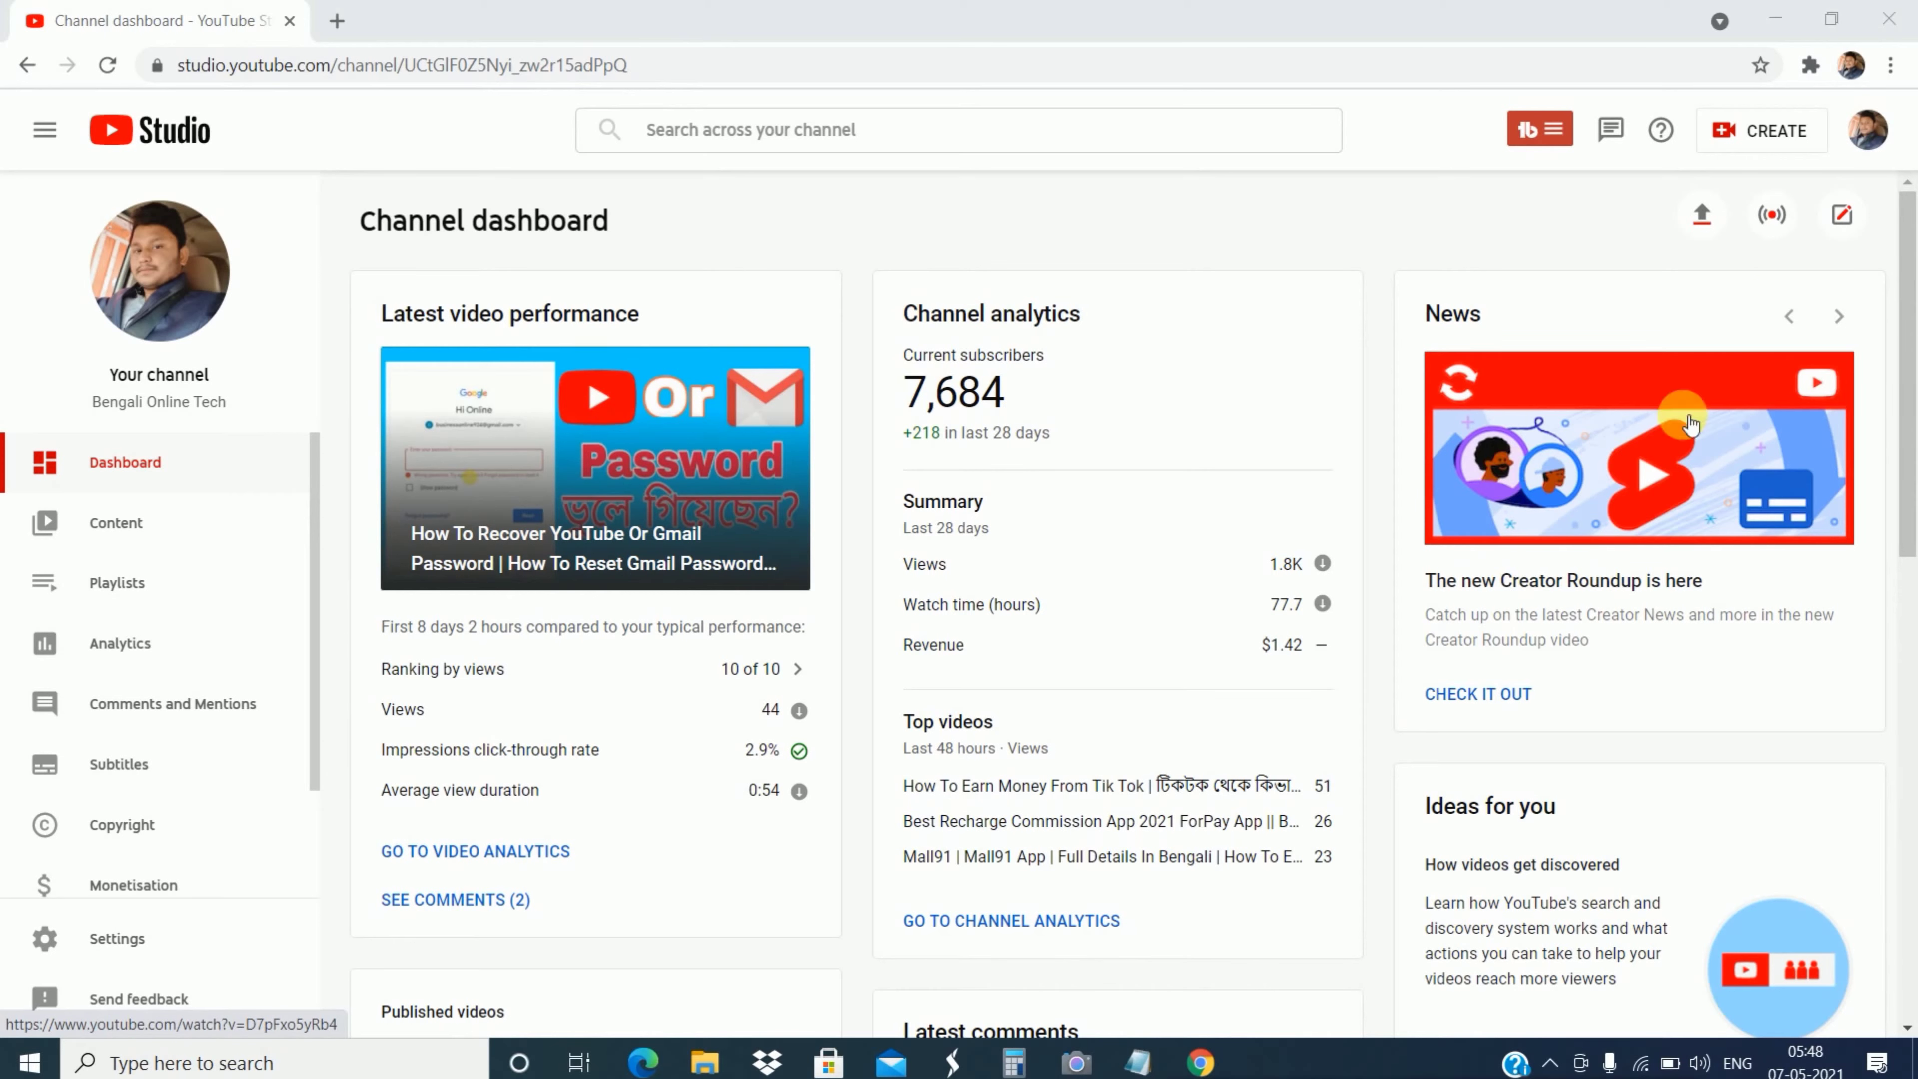
Step: Upload the How To Apply For Monetization On Youtube video from the Desktop folder to the YouTube channel
left_click(1721, 219)
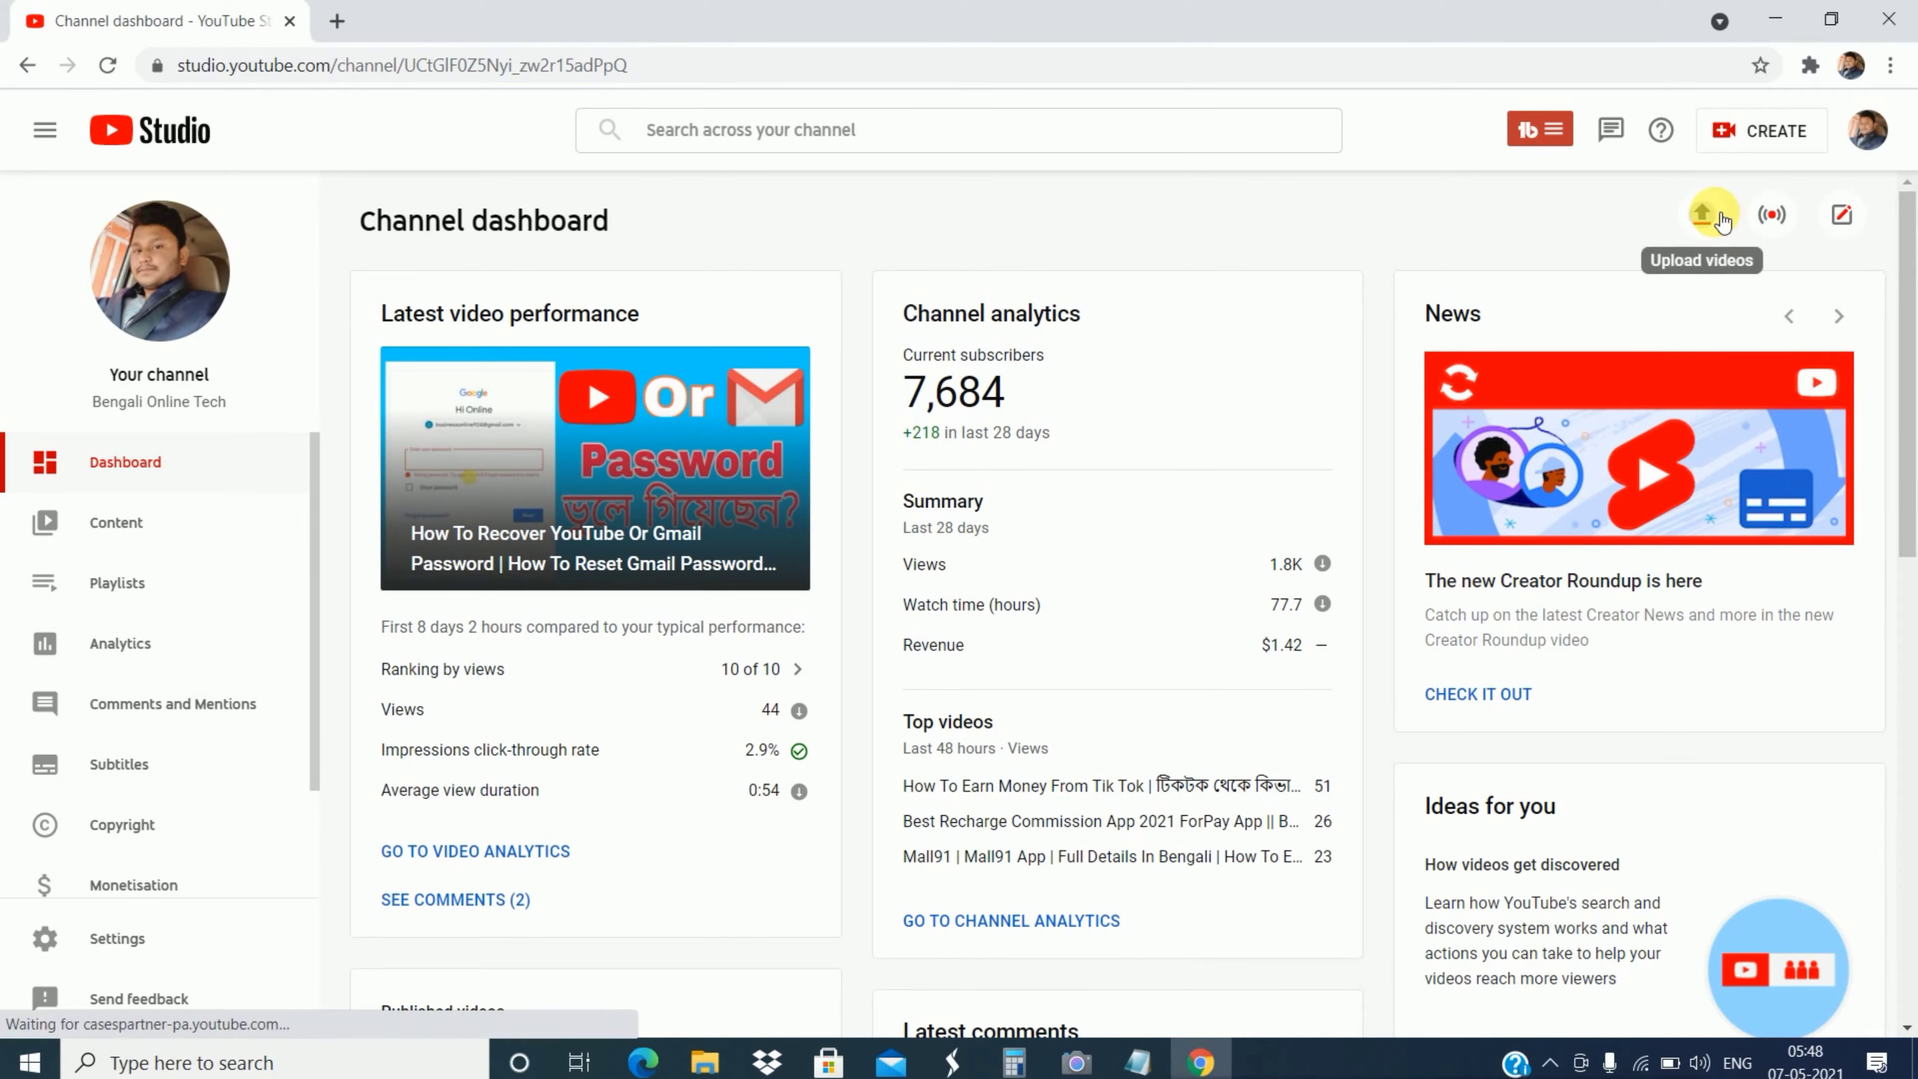
left_click(1720, 219)
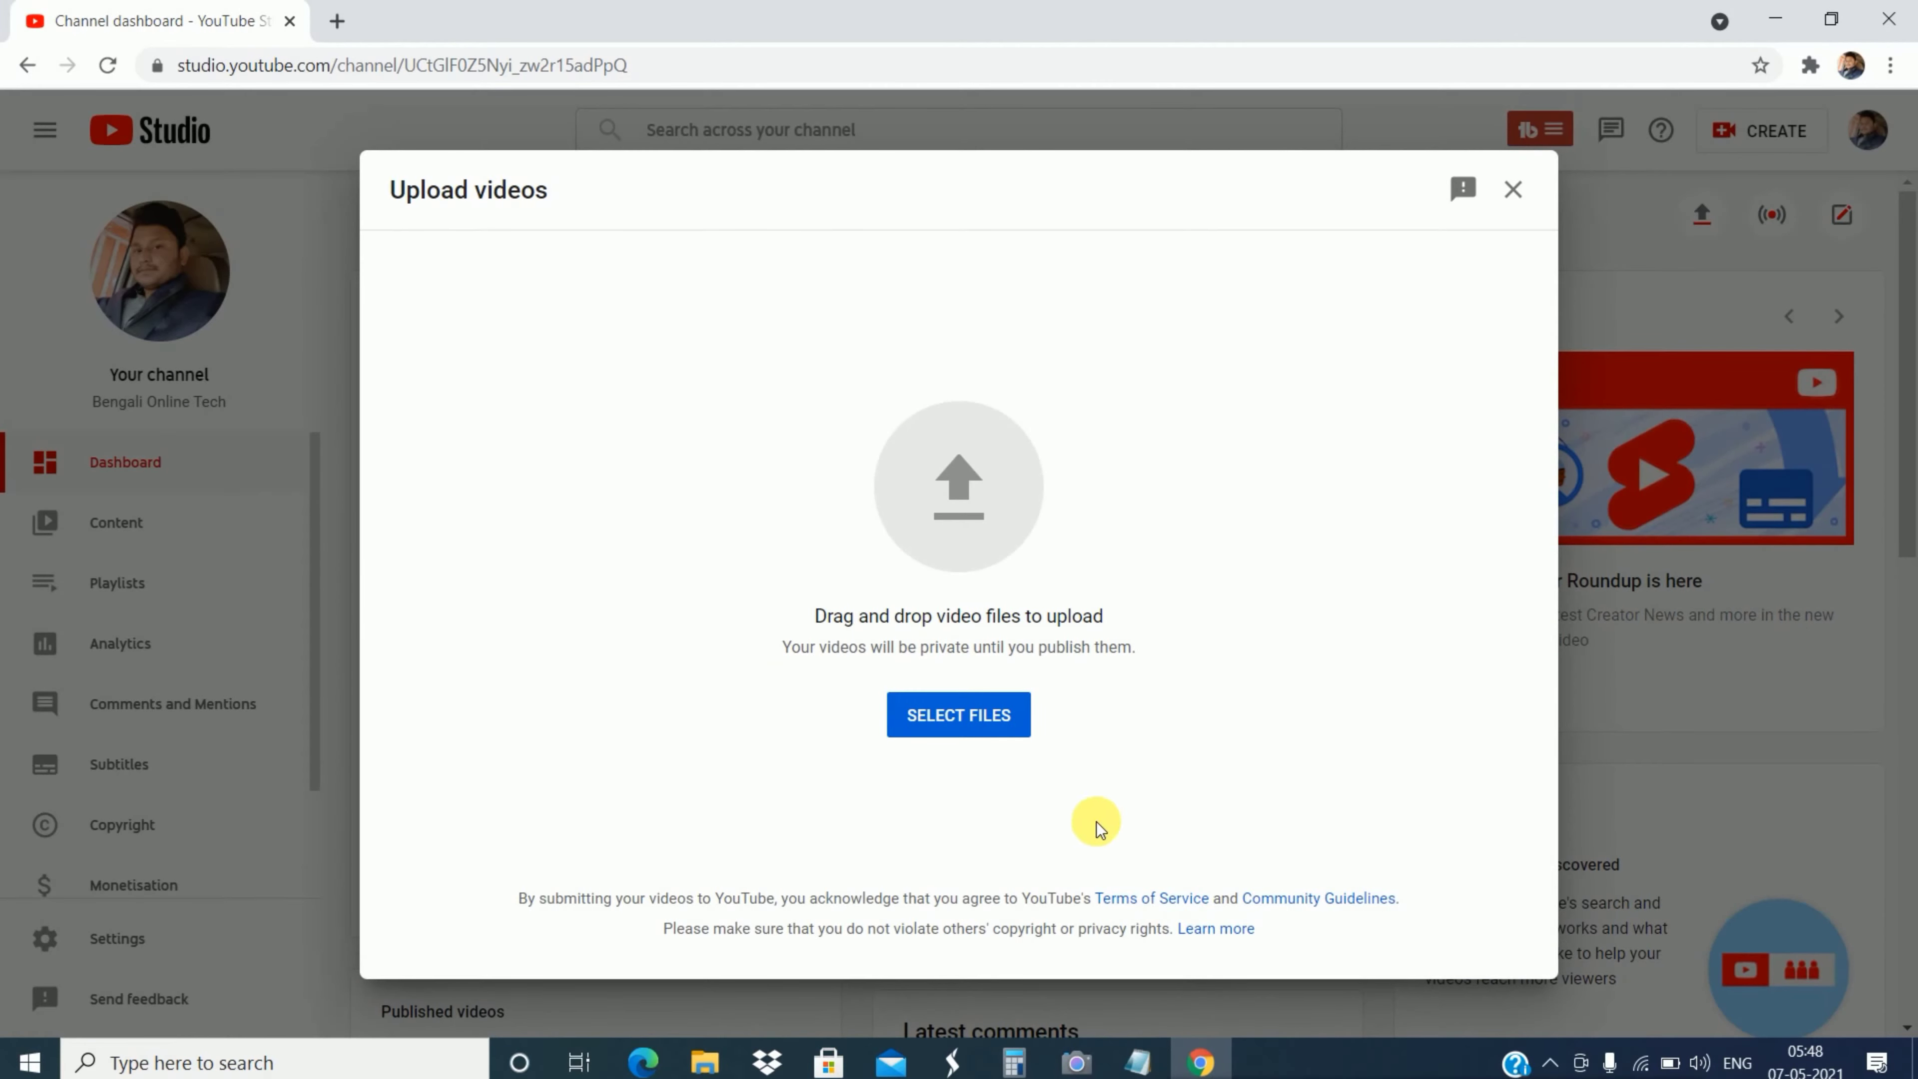
left_click(984, 718)
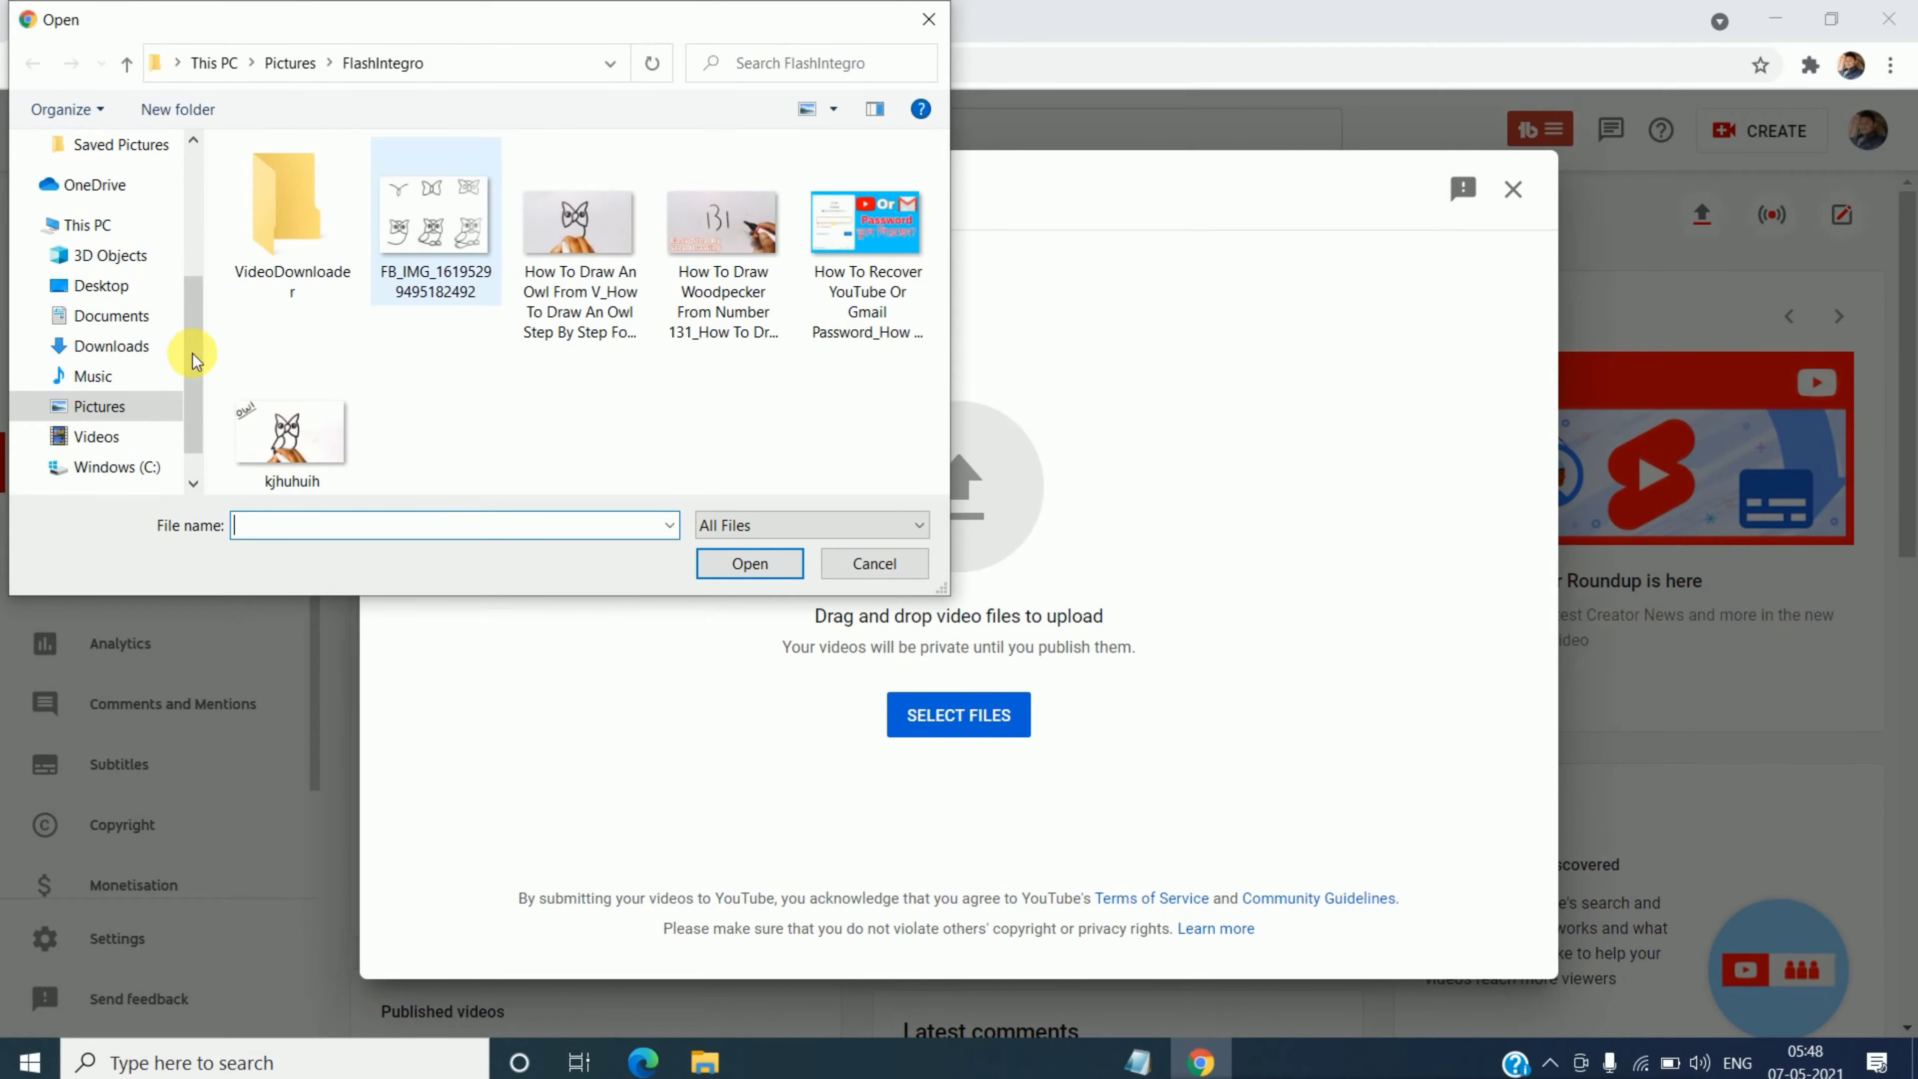
left_click(141, 295)
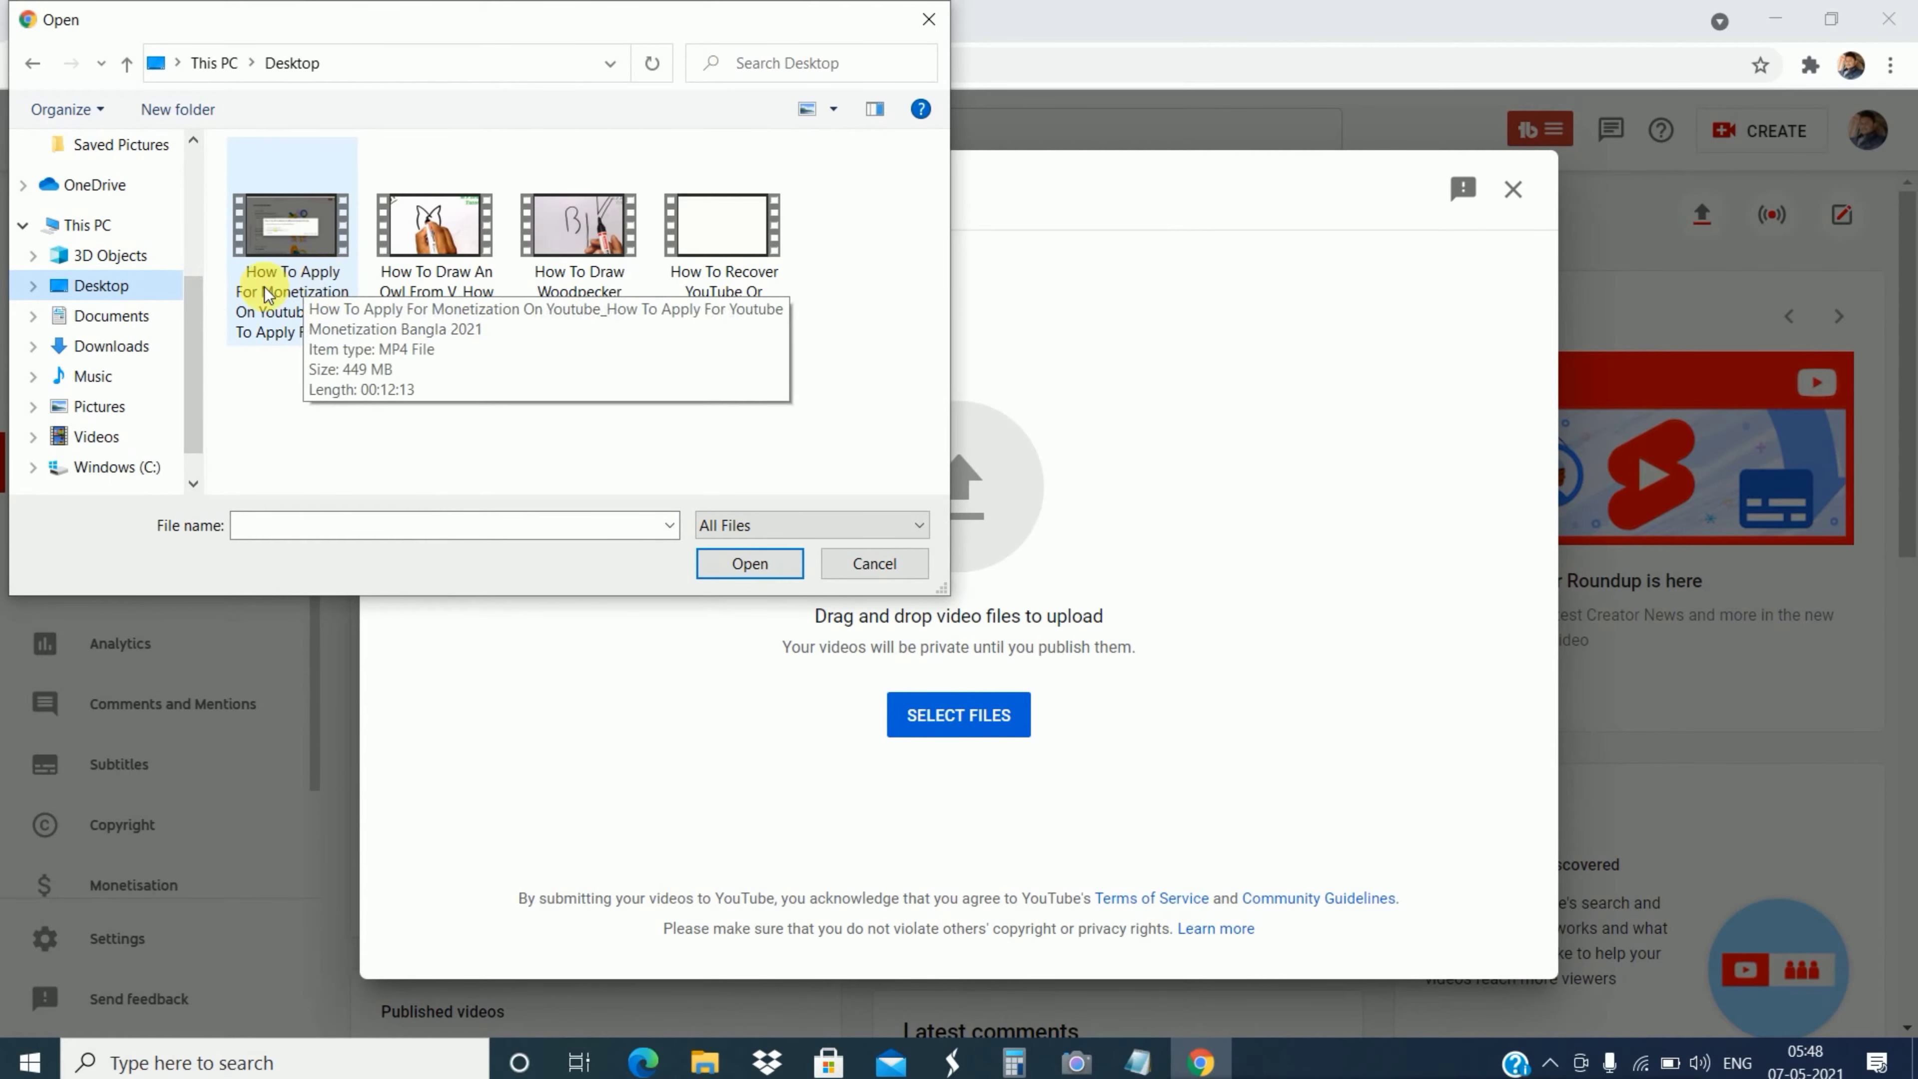
double_click(293, 216)
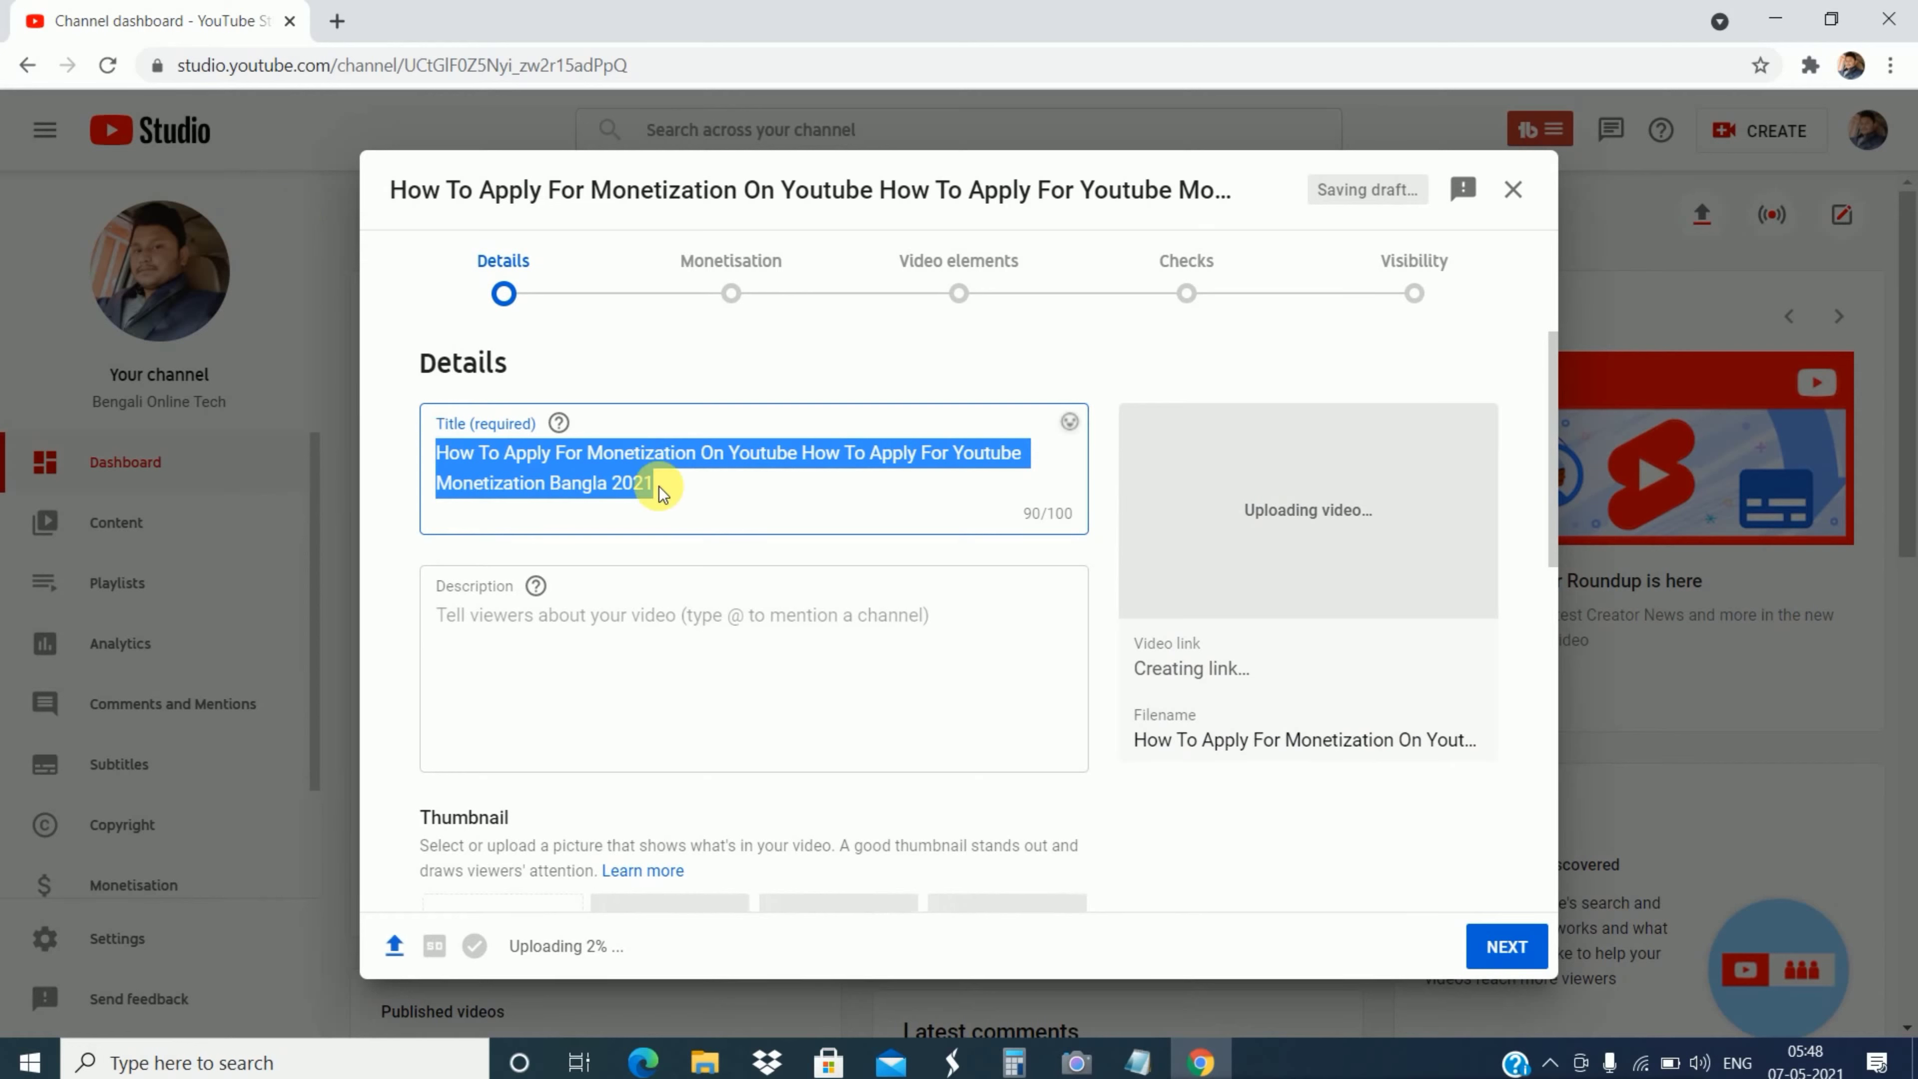
Step: Insert "|" between the two phrases of the video title and copy the full title into the description
left_click(755, 487)
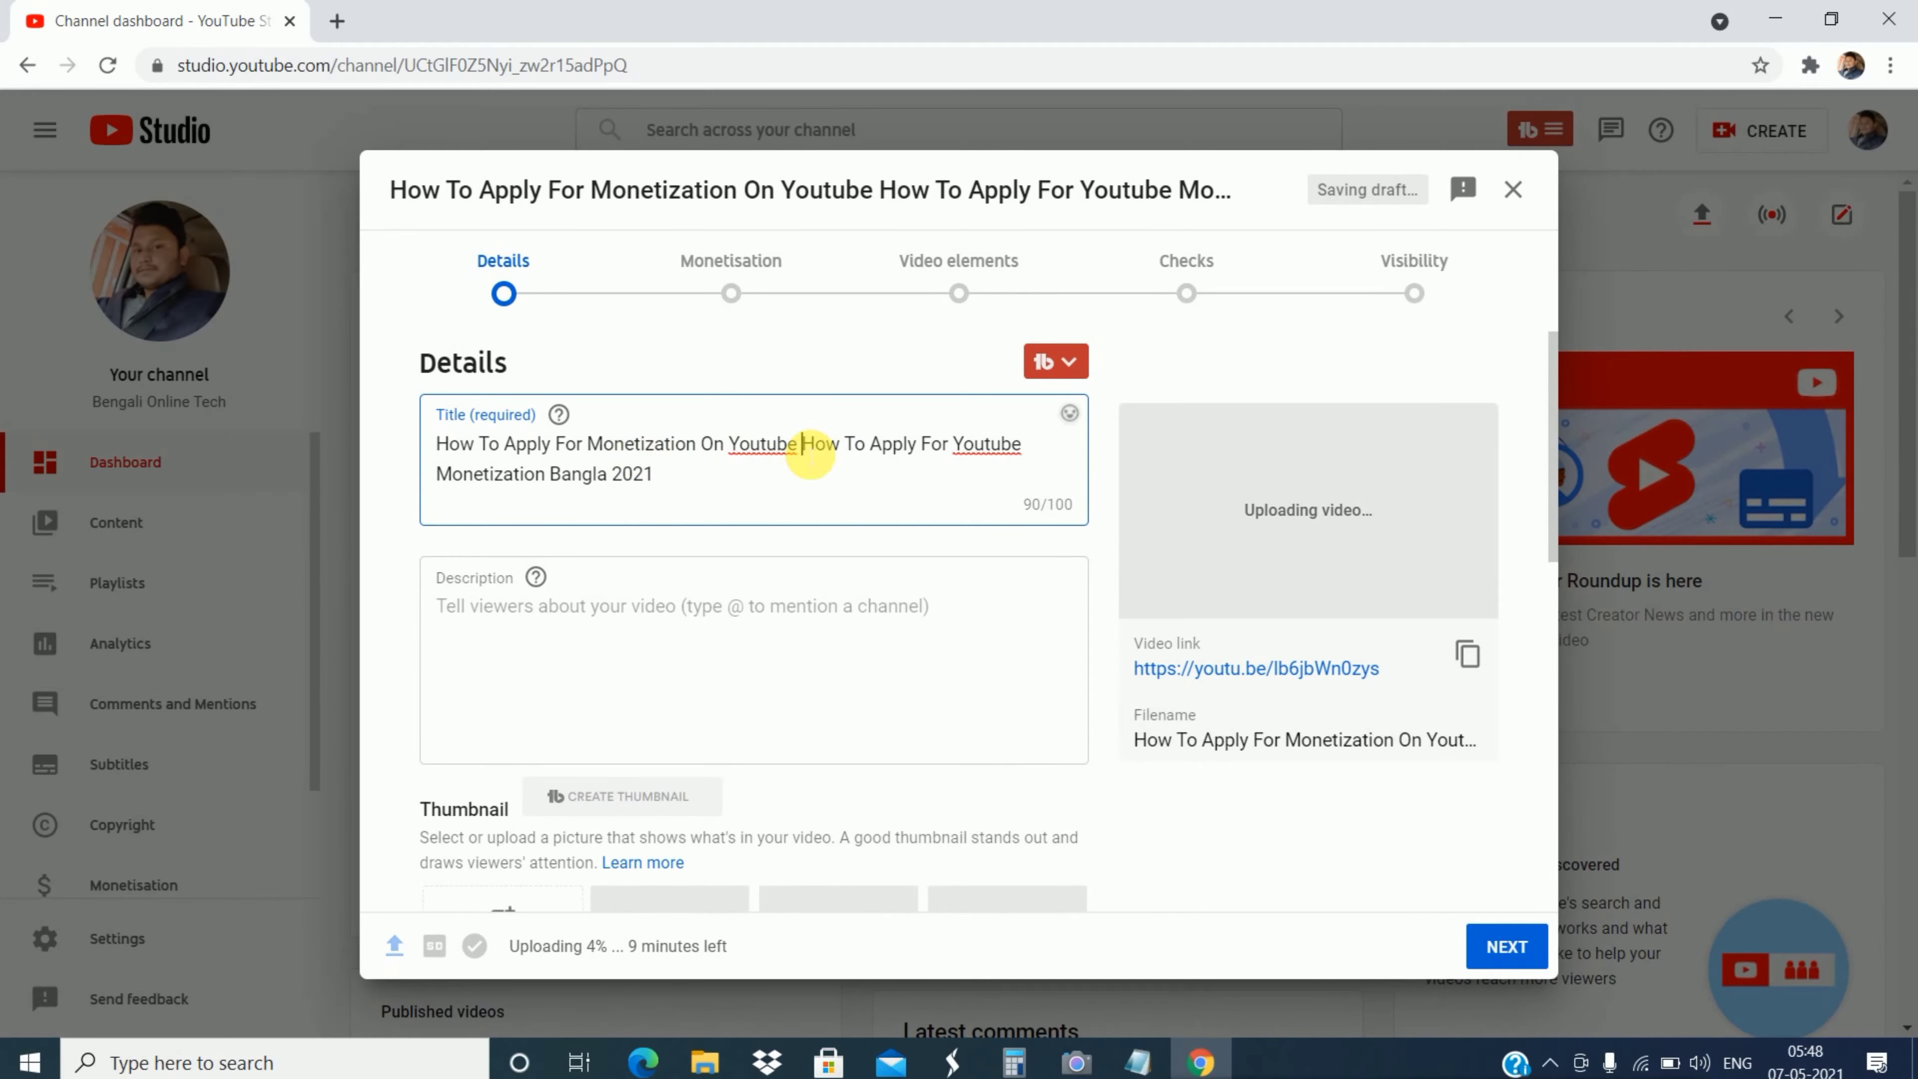
type("|")
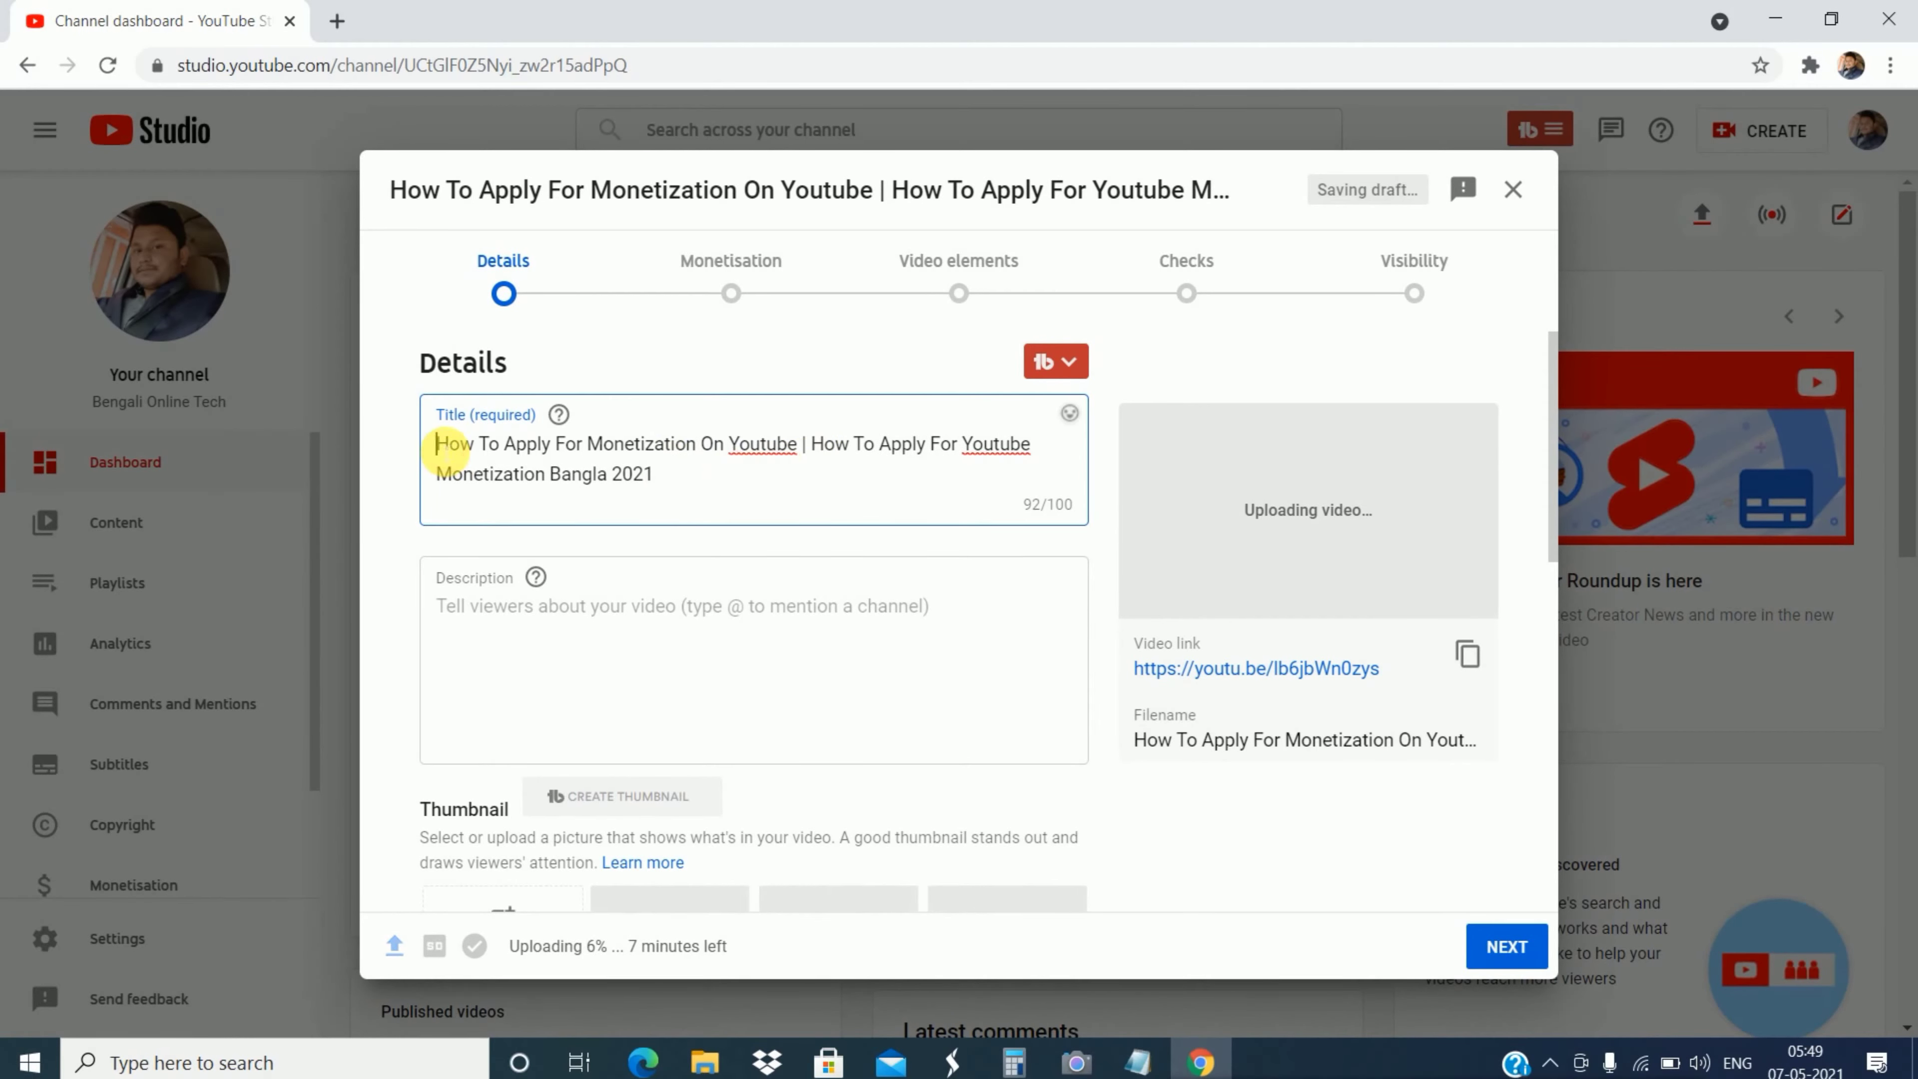
left_click_drag(446, 450, 685, 493)
key("ctrl+c")
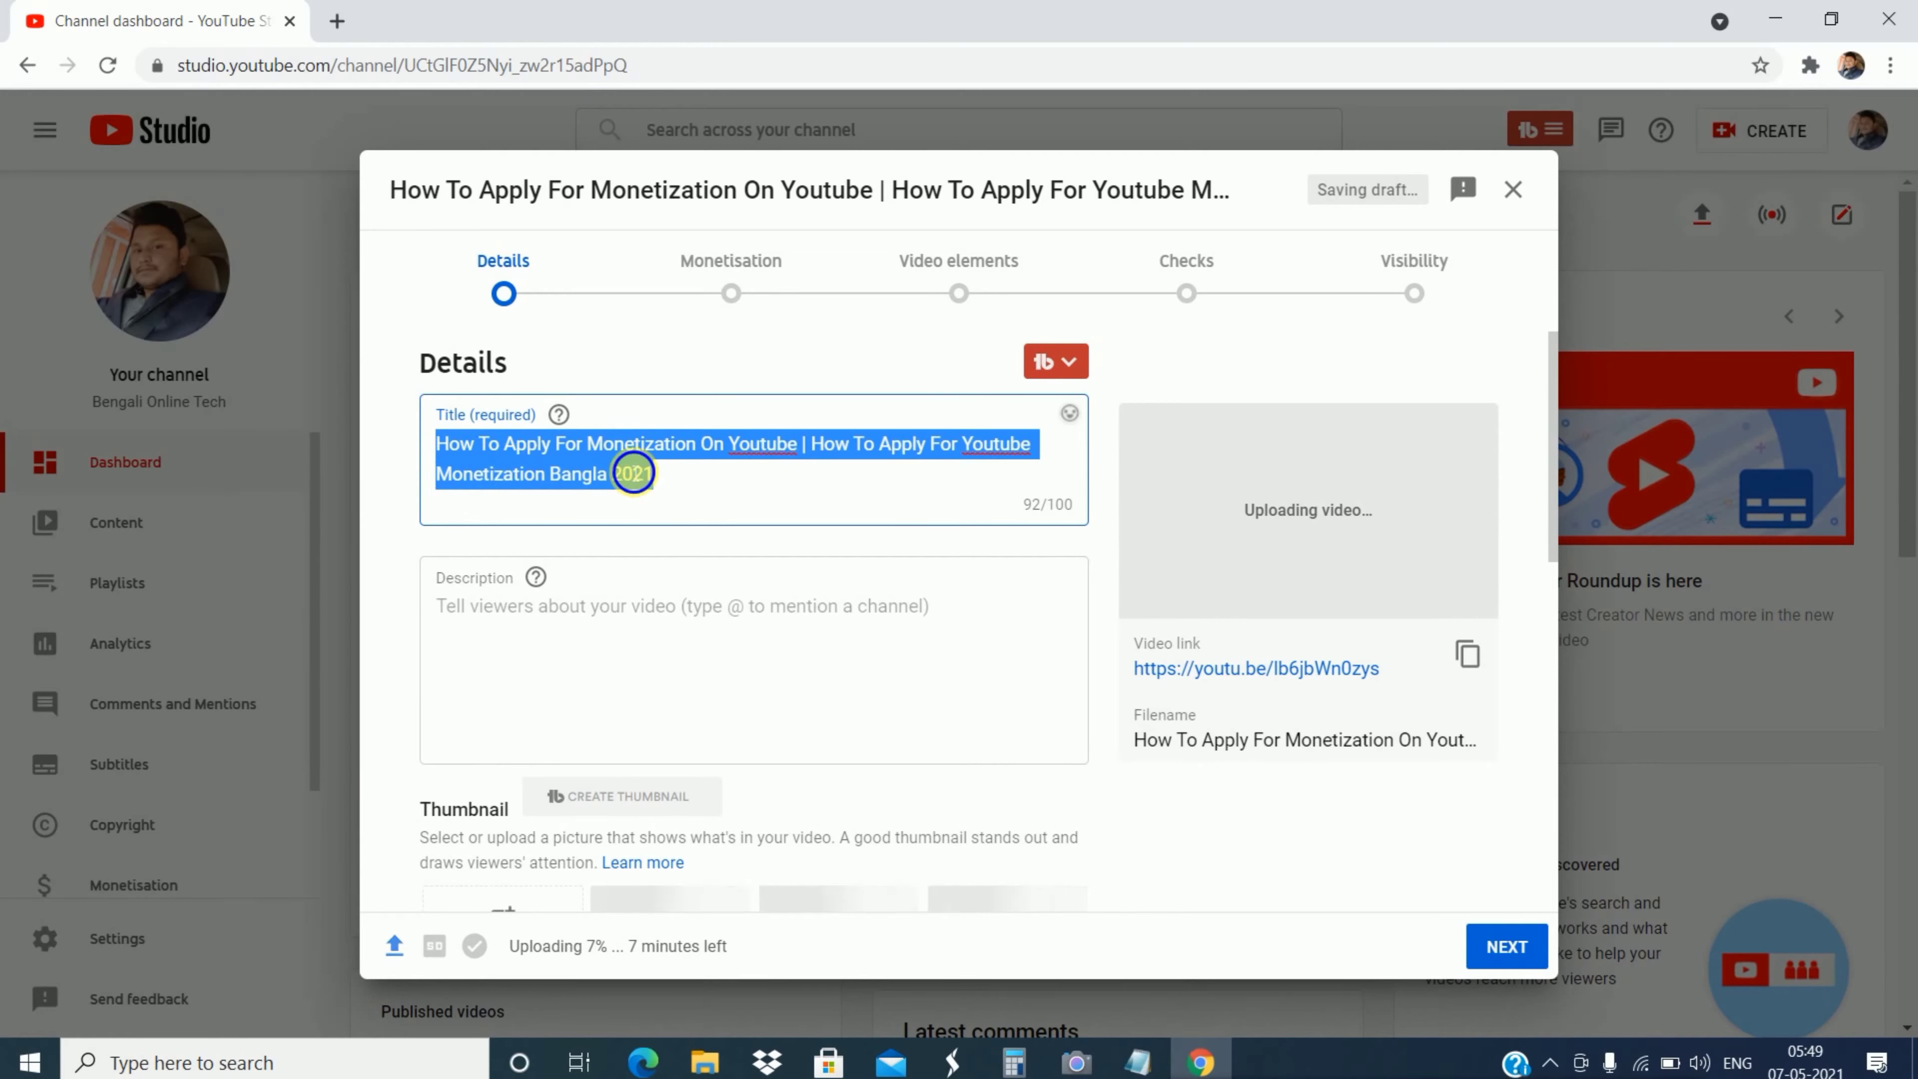
right_click(631, 470)
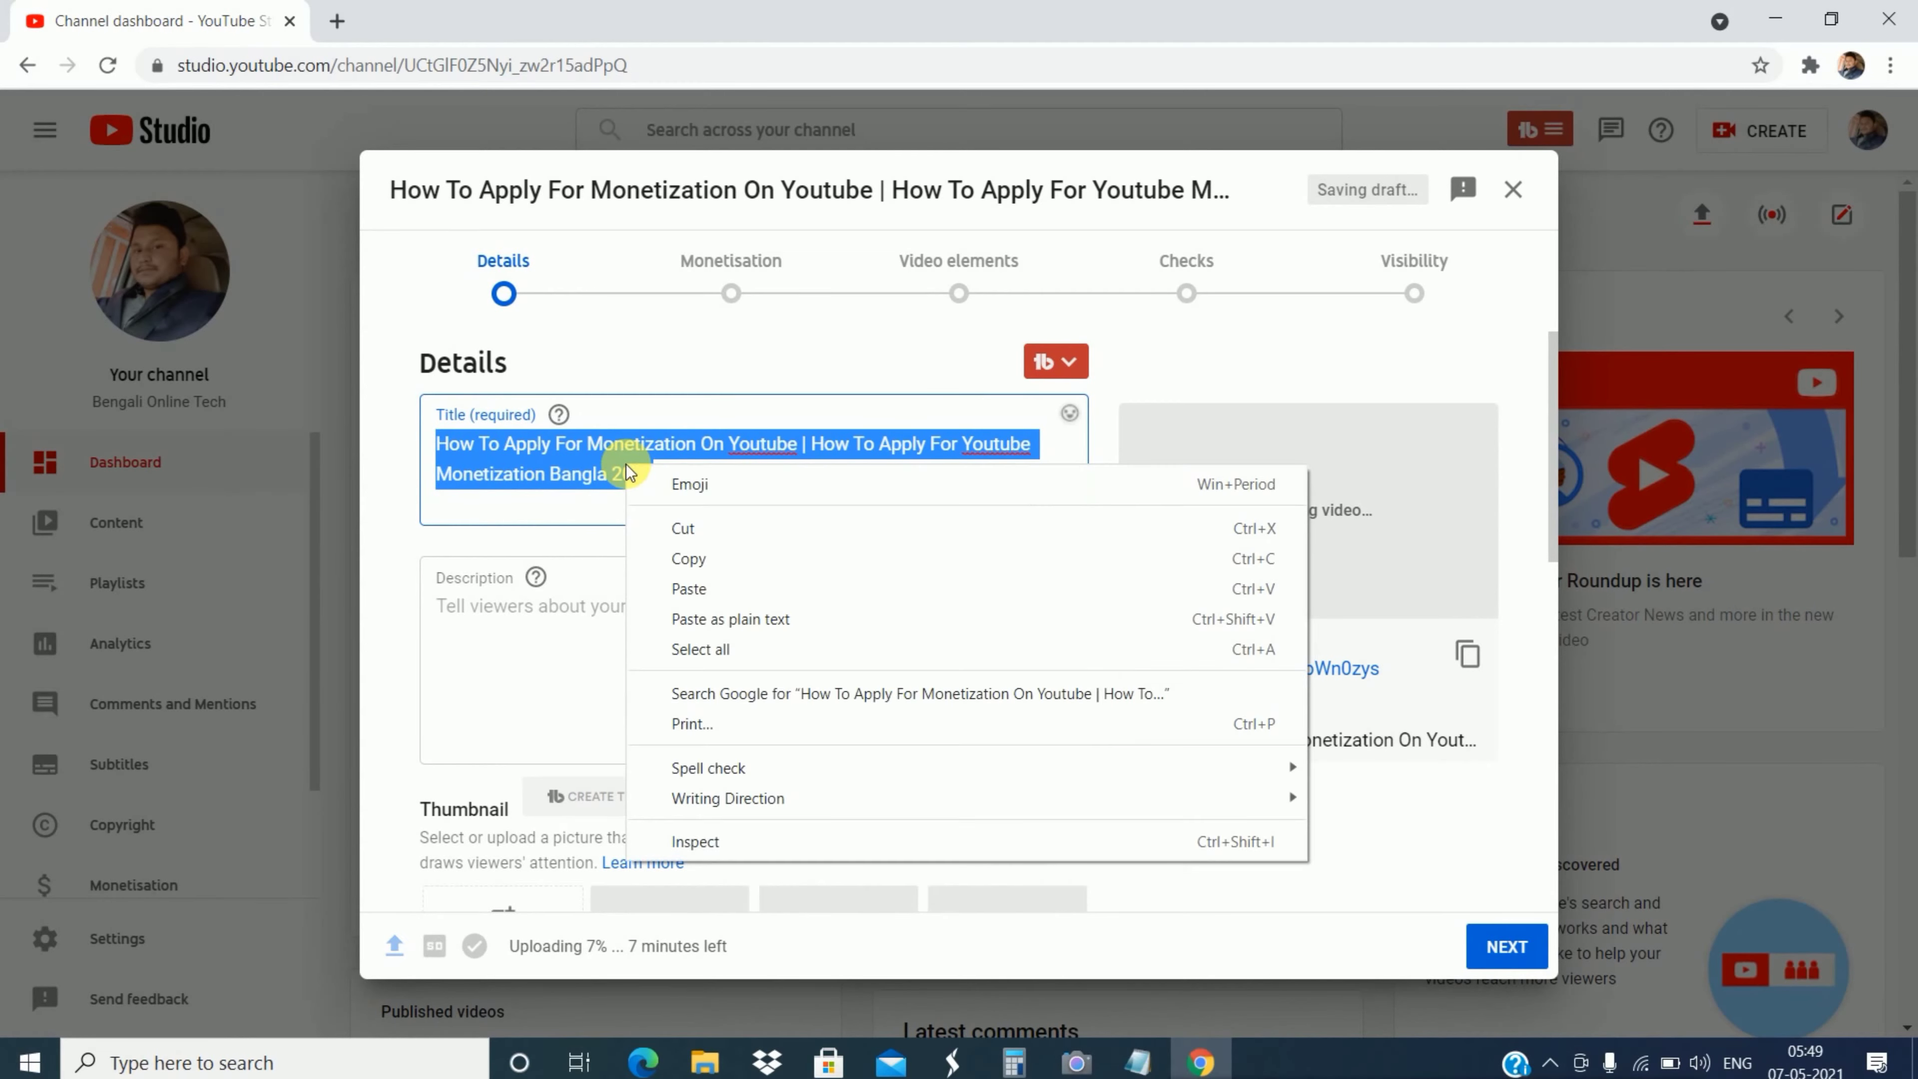
left_click(707, 557)
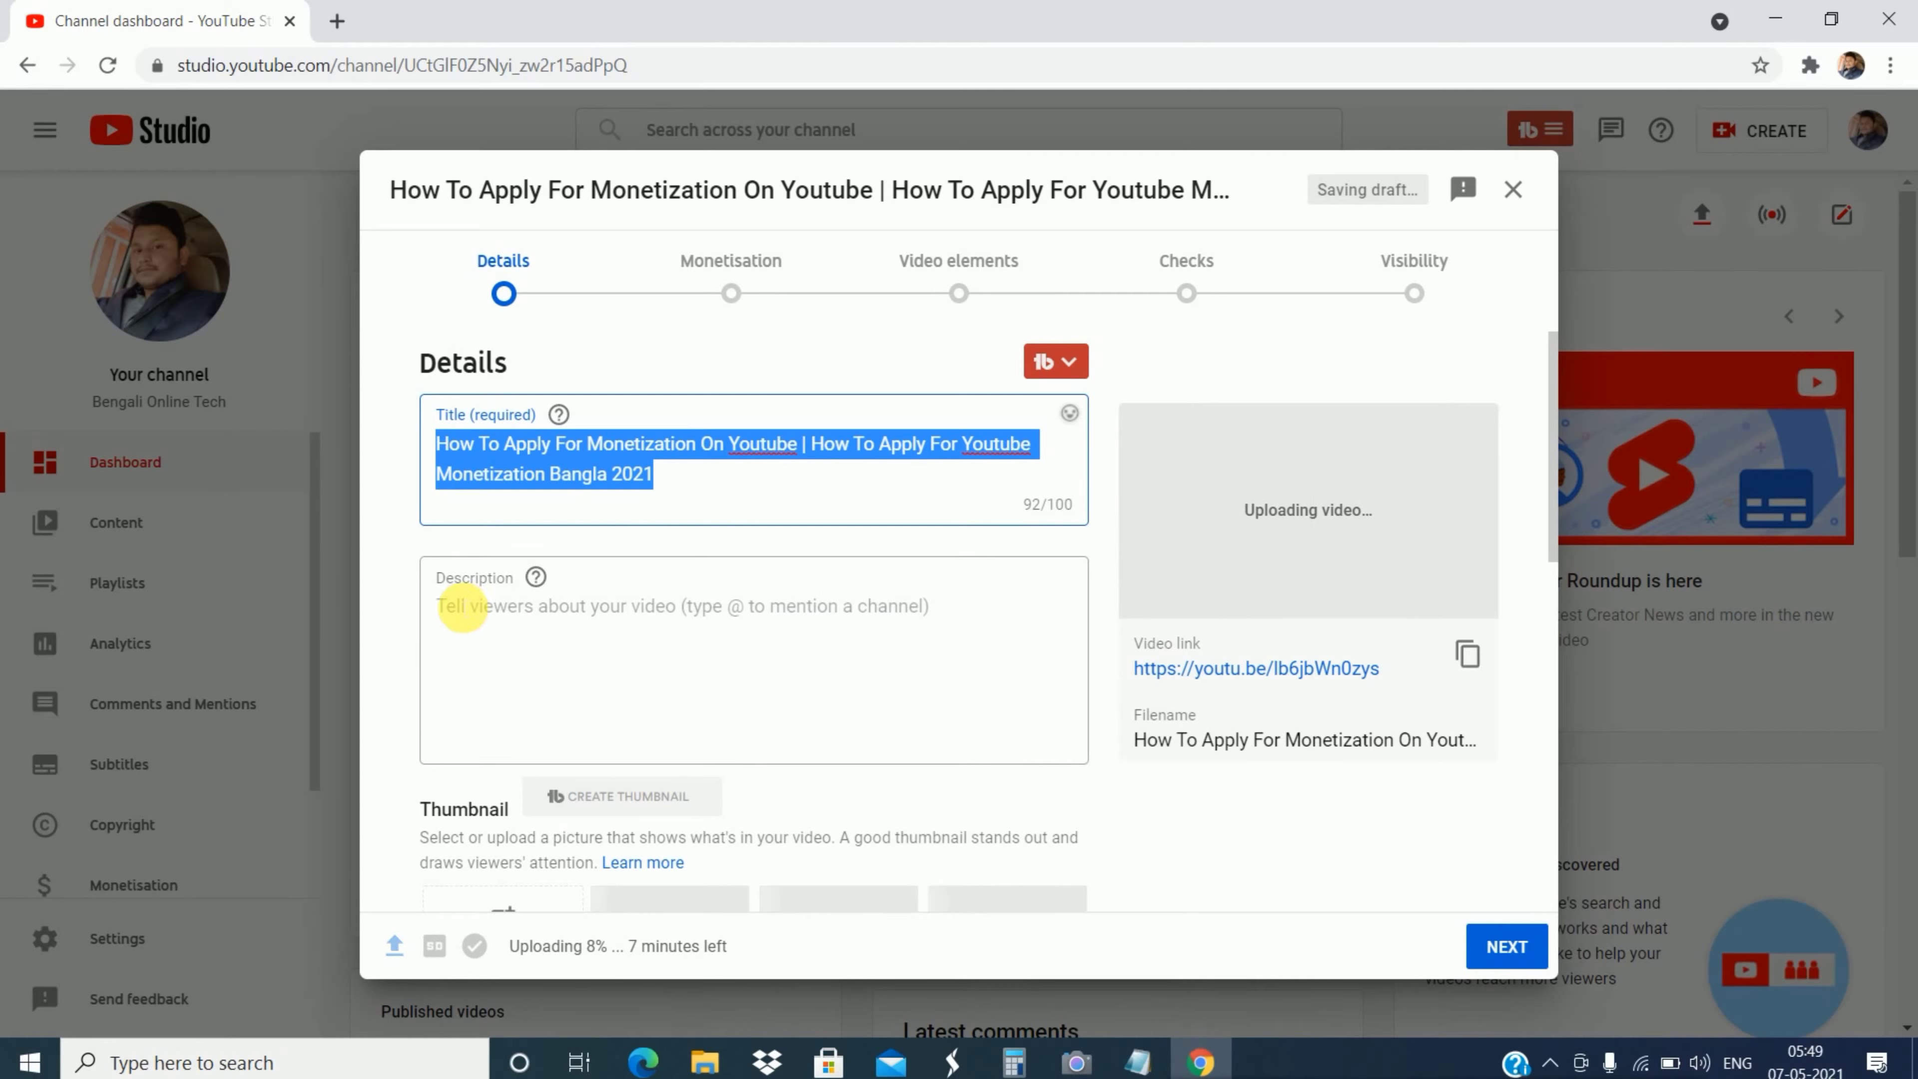
left_click(460, 607)
right_click(461, 607)
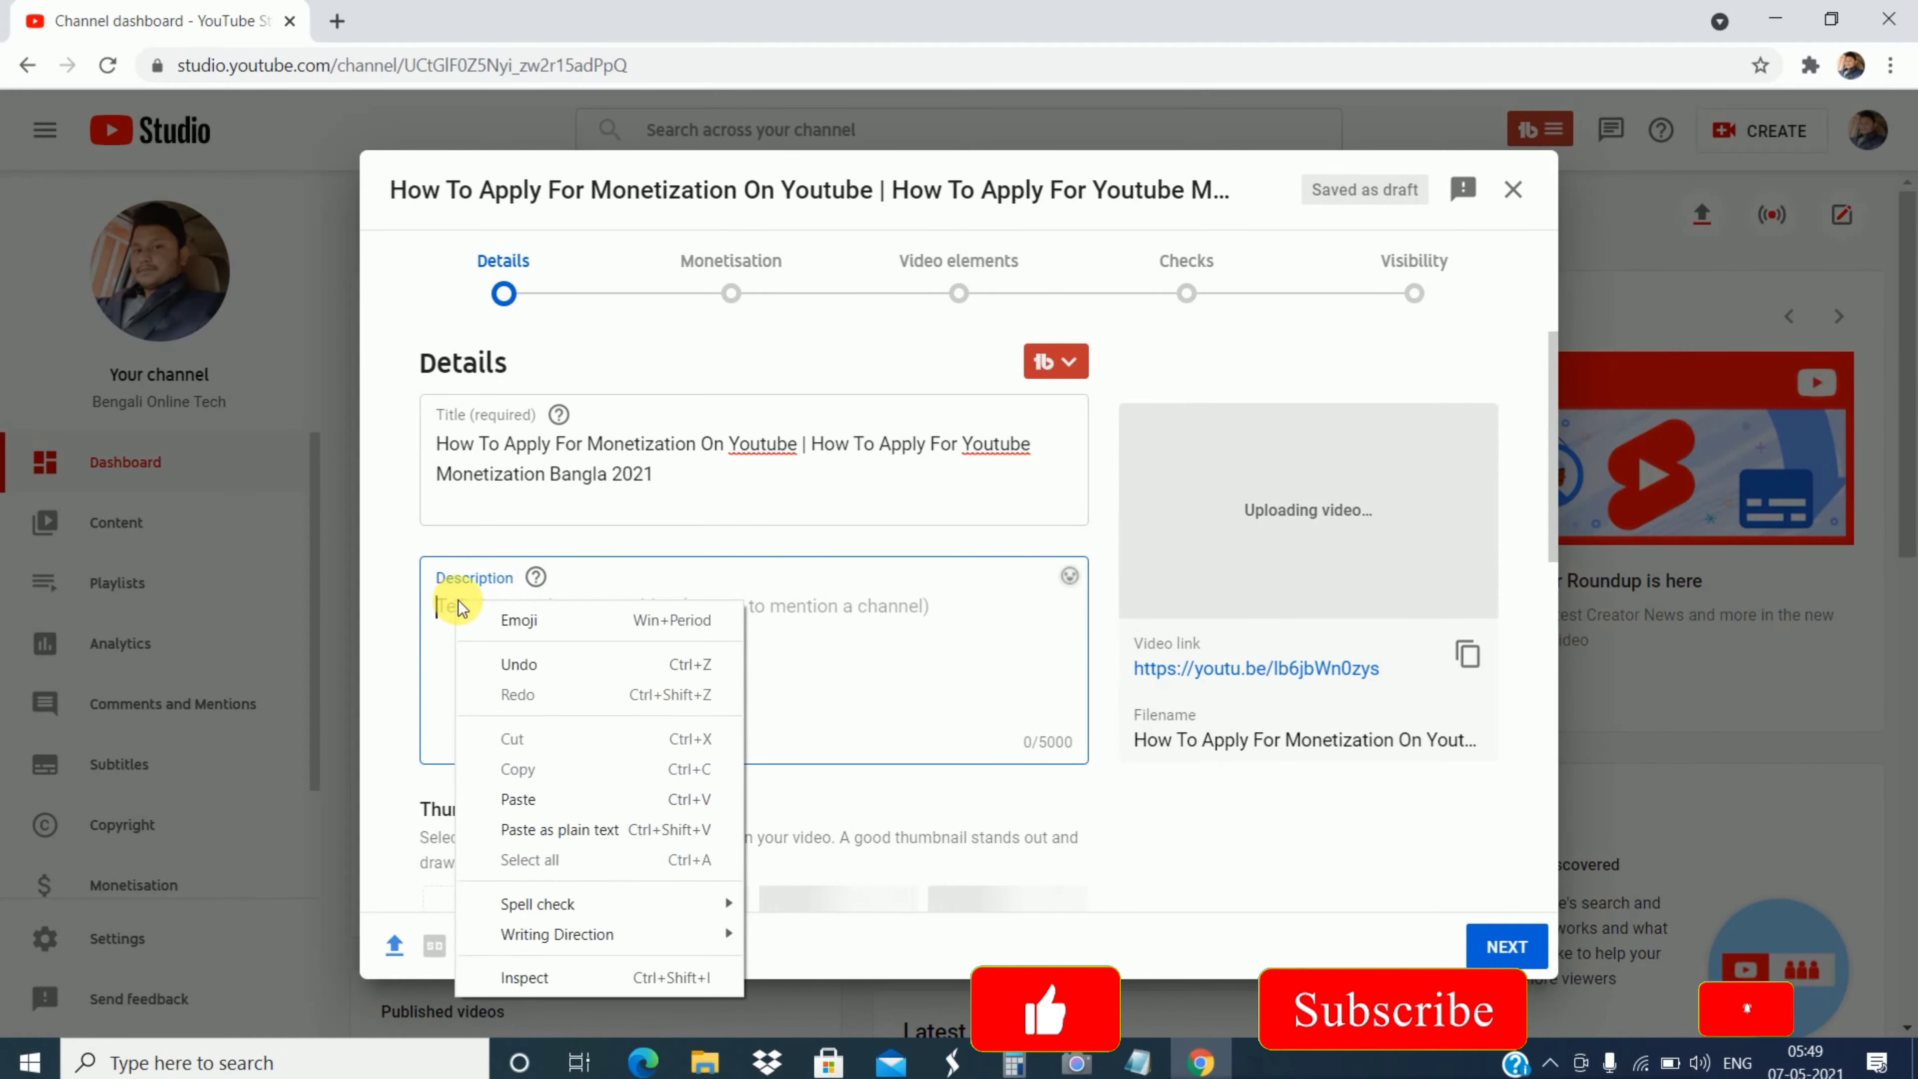
left_click(518, 799)
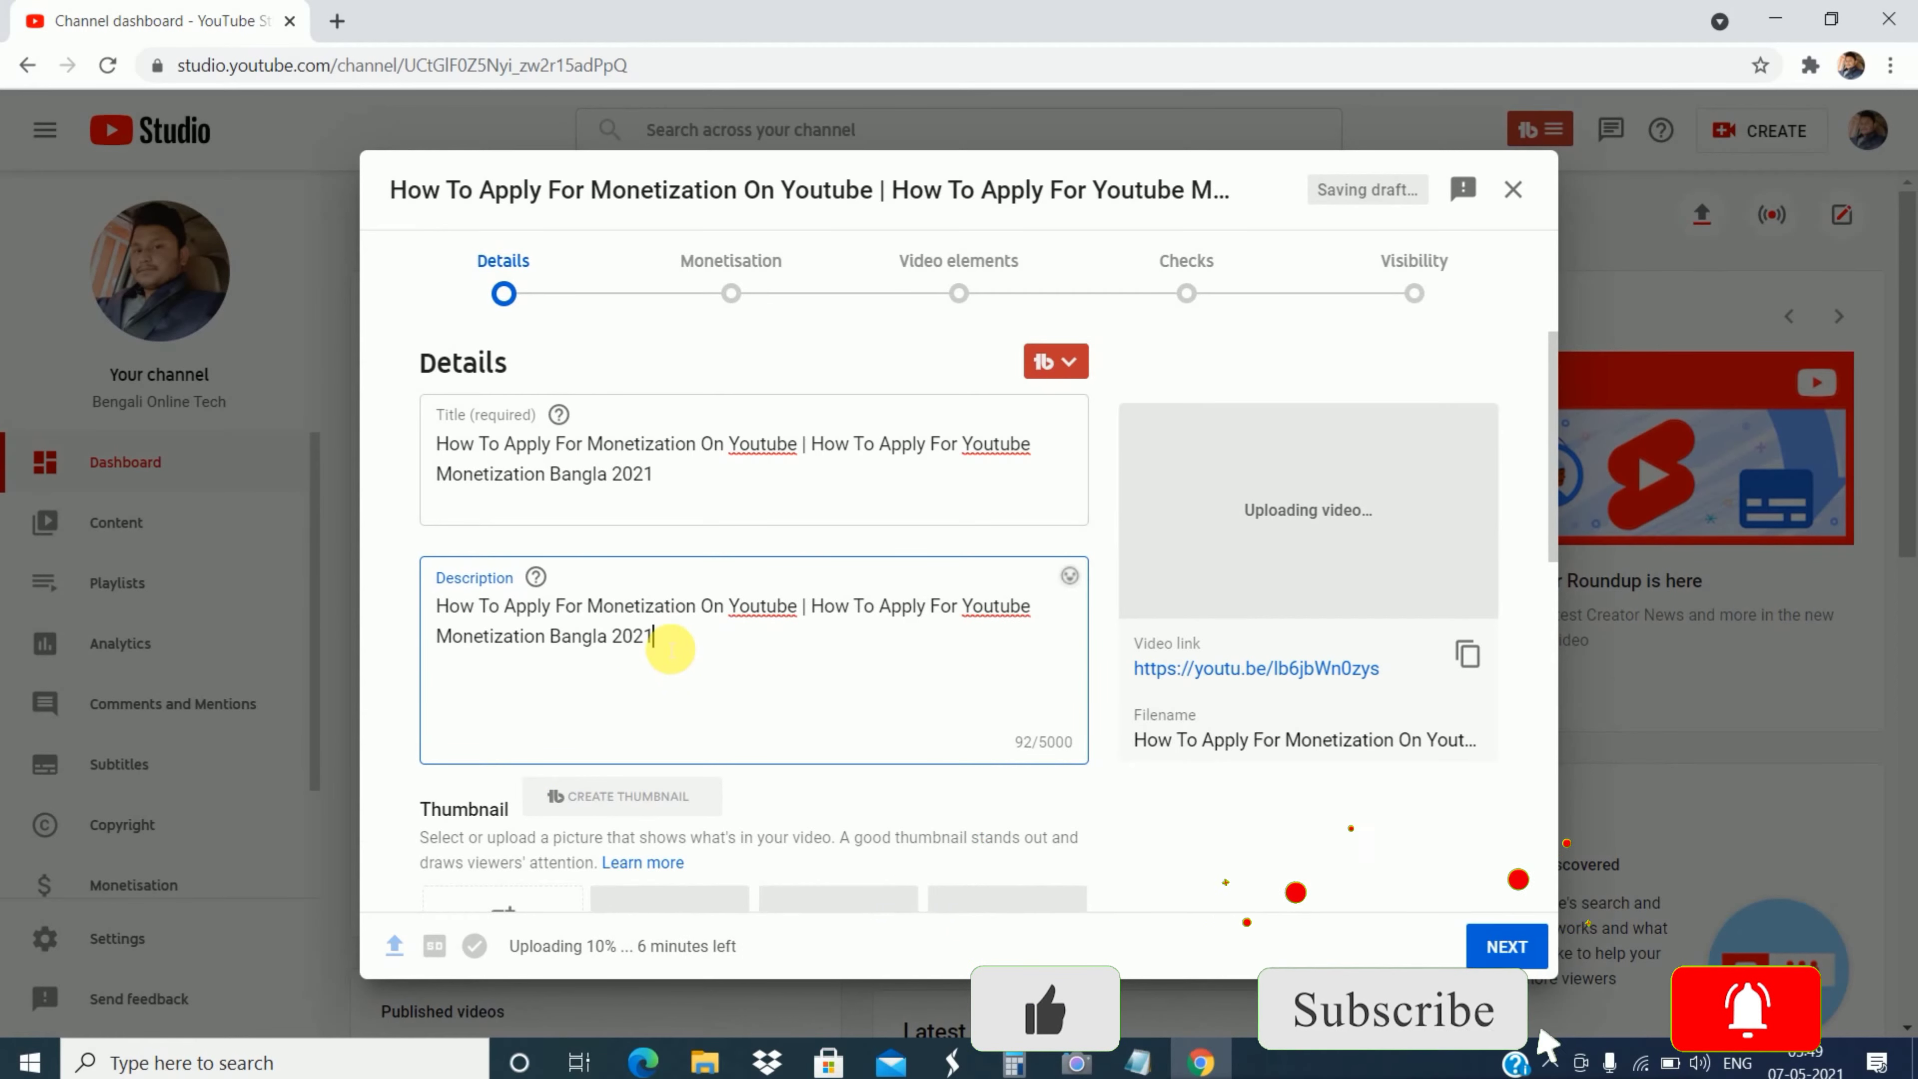
Step: Add the greeting "Hello friends" to the description, one blank line below the pasted title
key("Return")
key("Return")
type("Heloo")
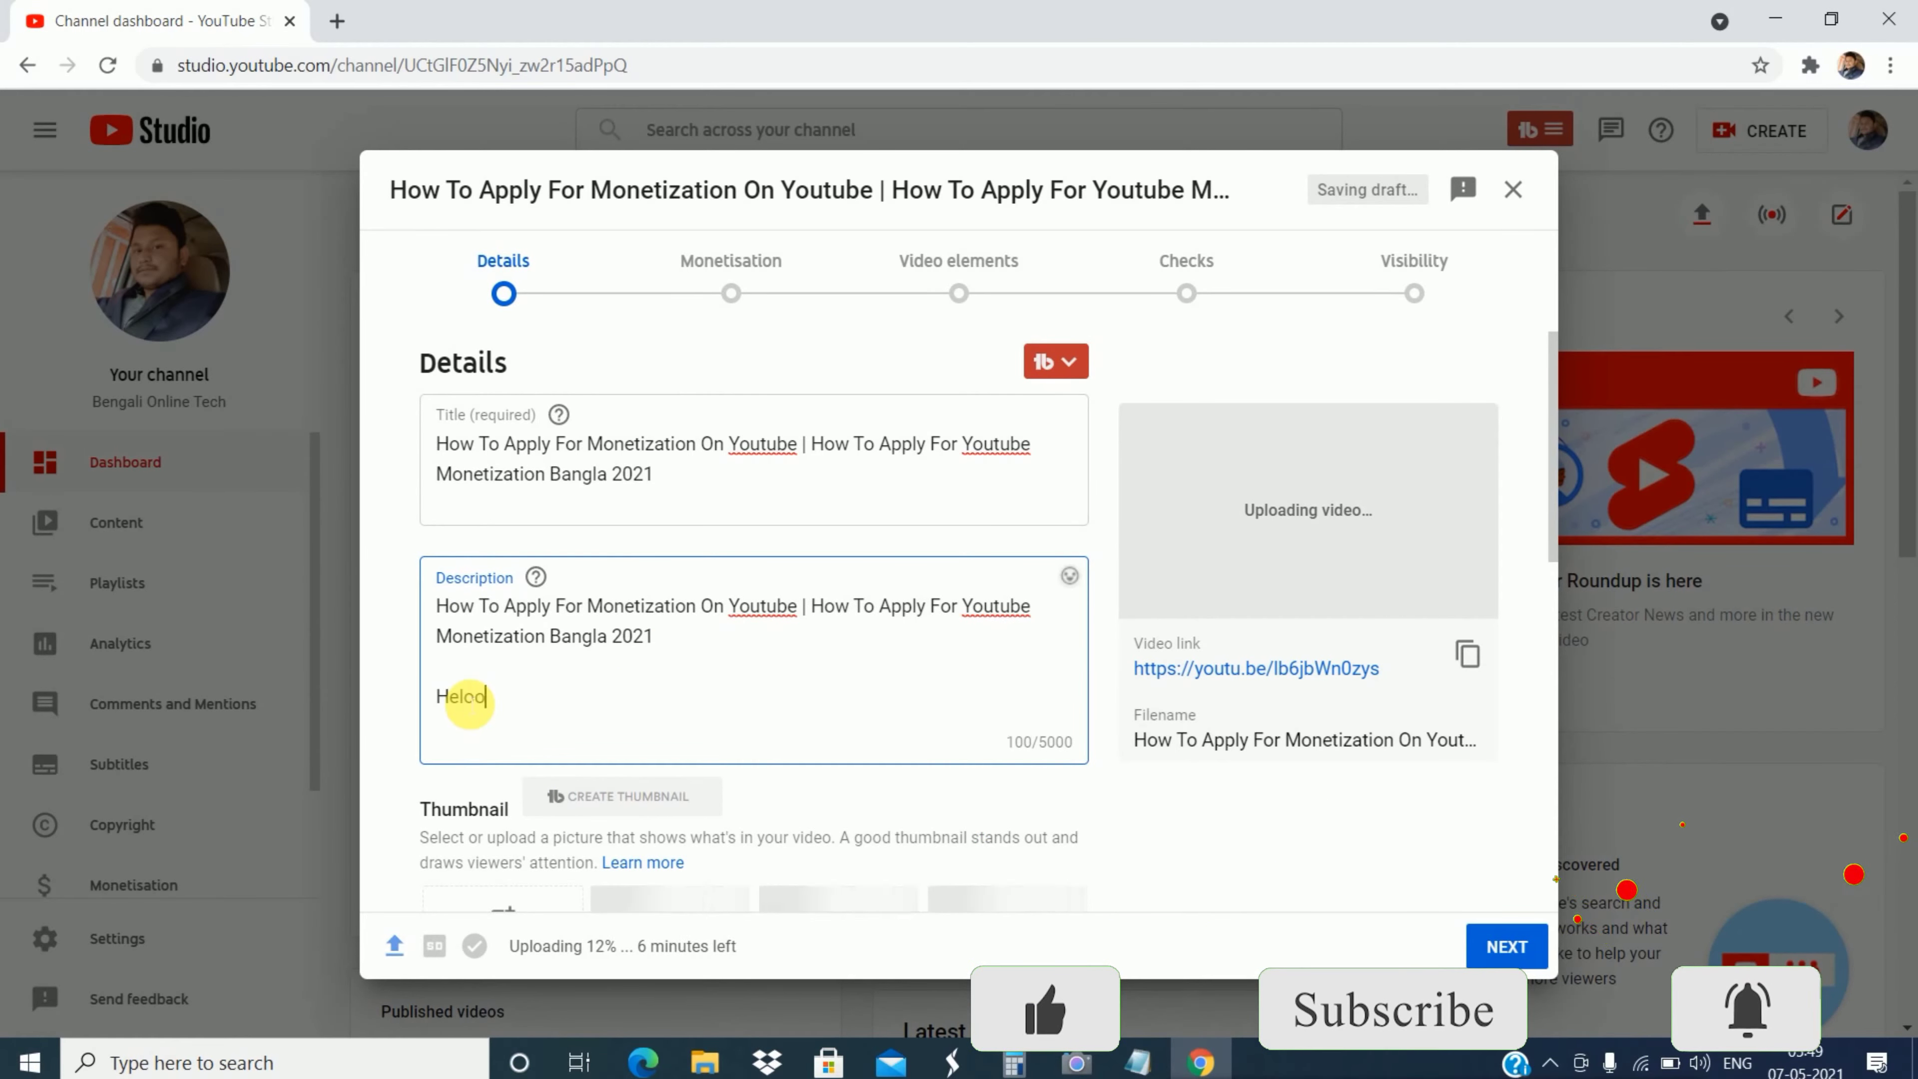
key("BackSpace")
key("BackSpace")
type("lo friends")
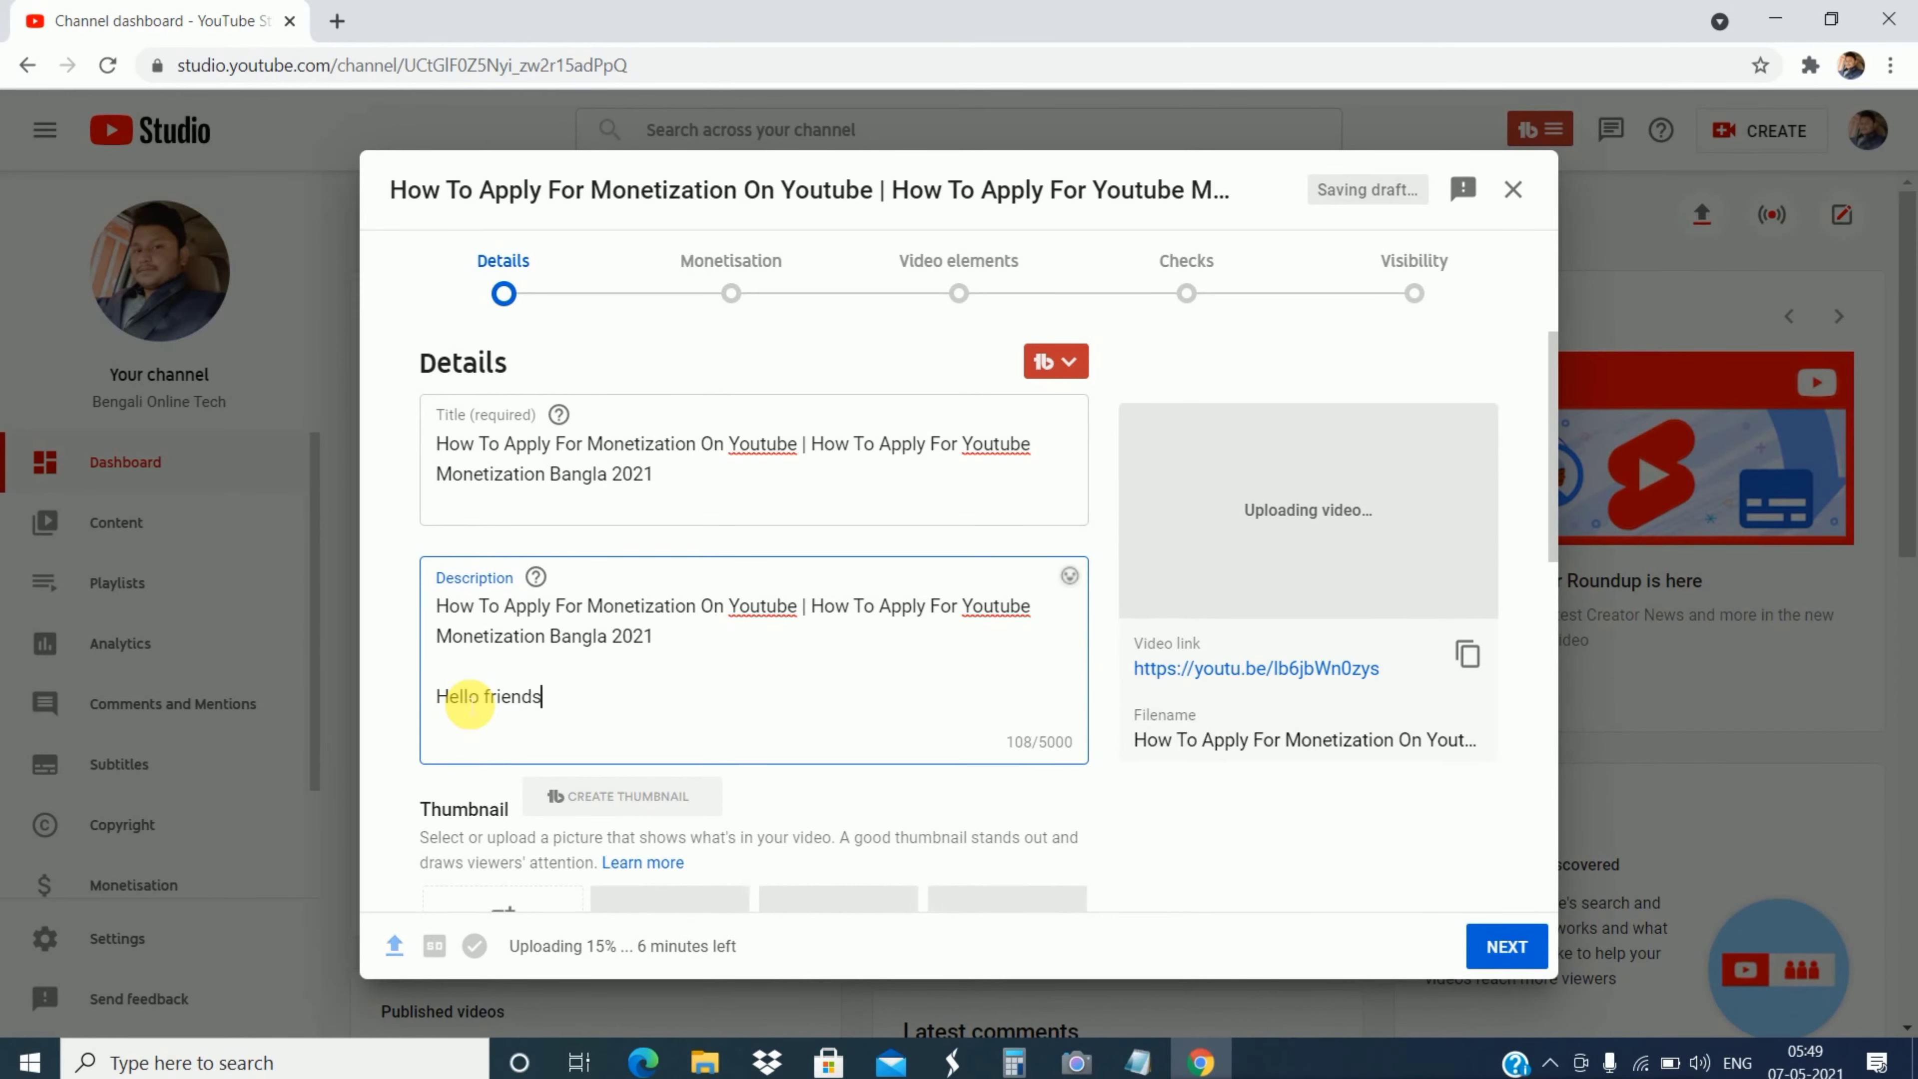
Step: Extend the "Hello friends" line in the description with ", in this video I had showed you how to apply for youtube monetization."
type(", in this video I had showed ")
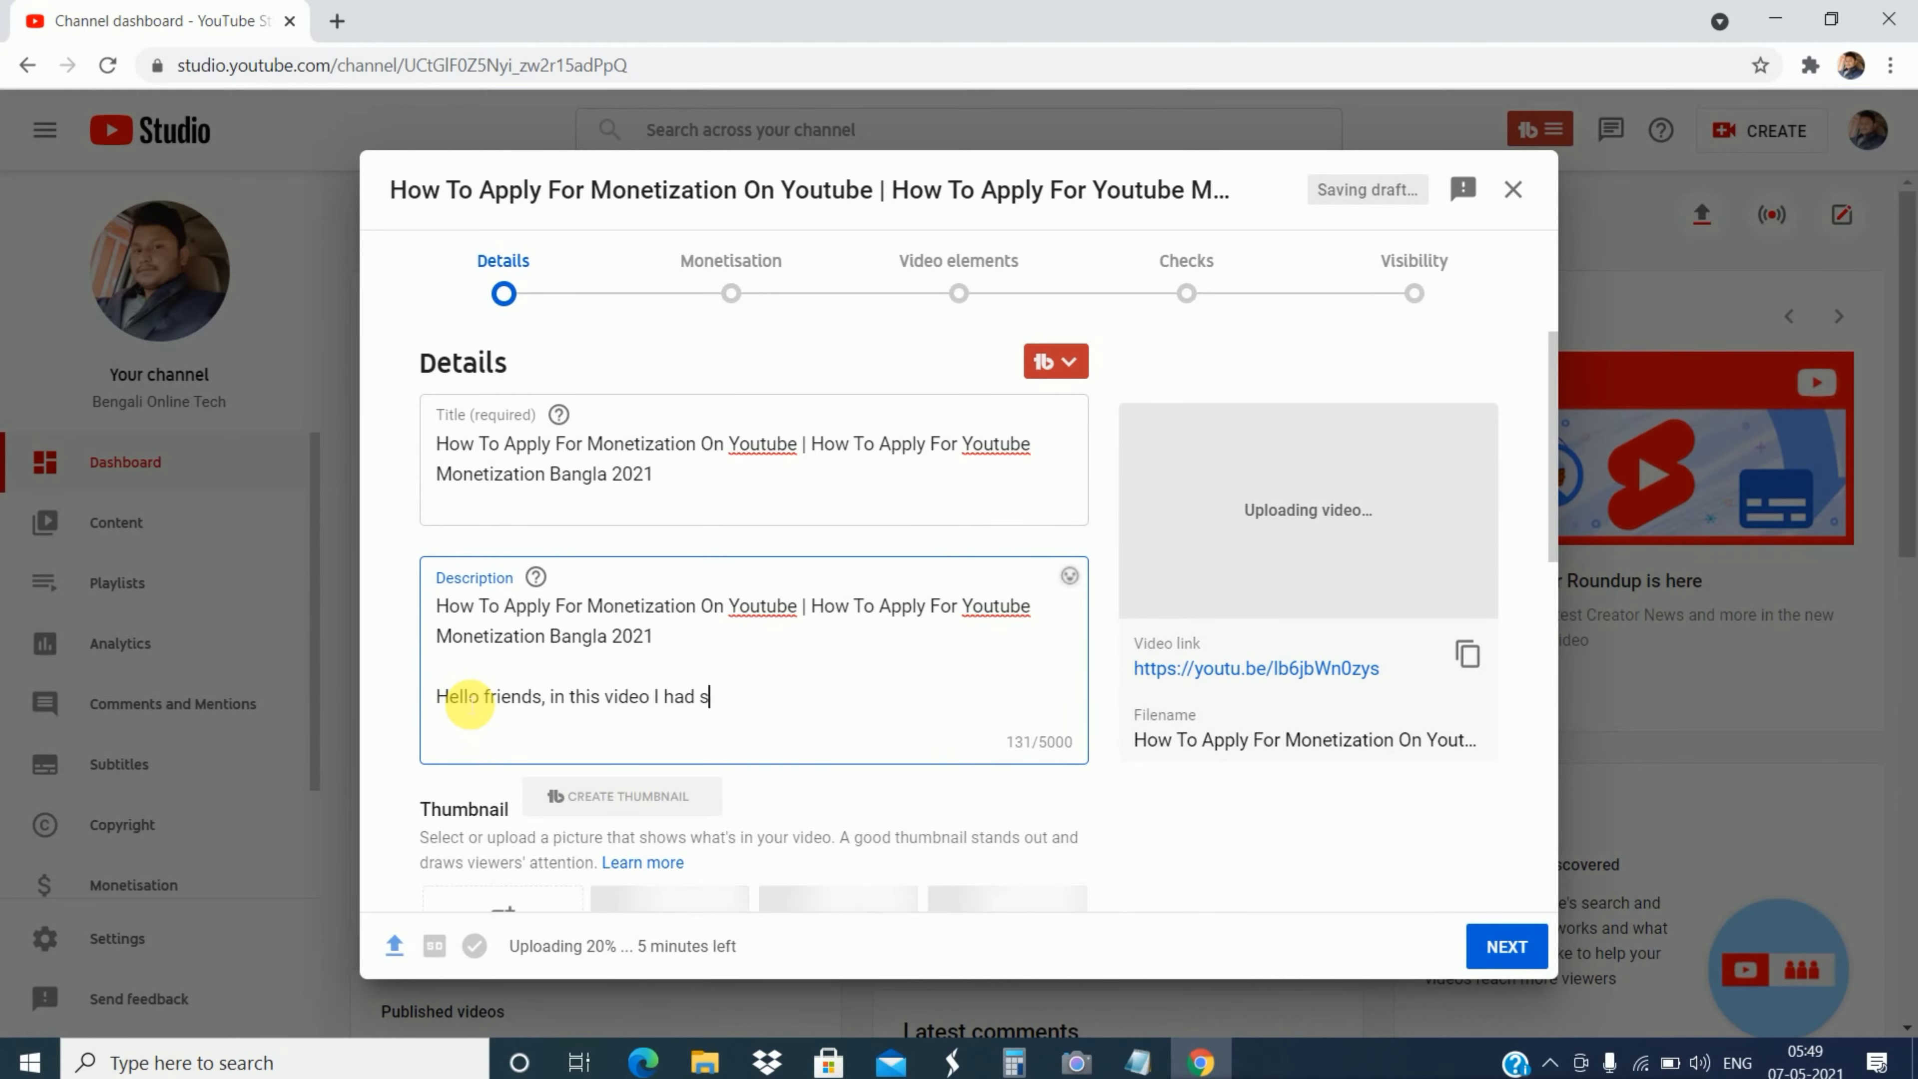
type("you")
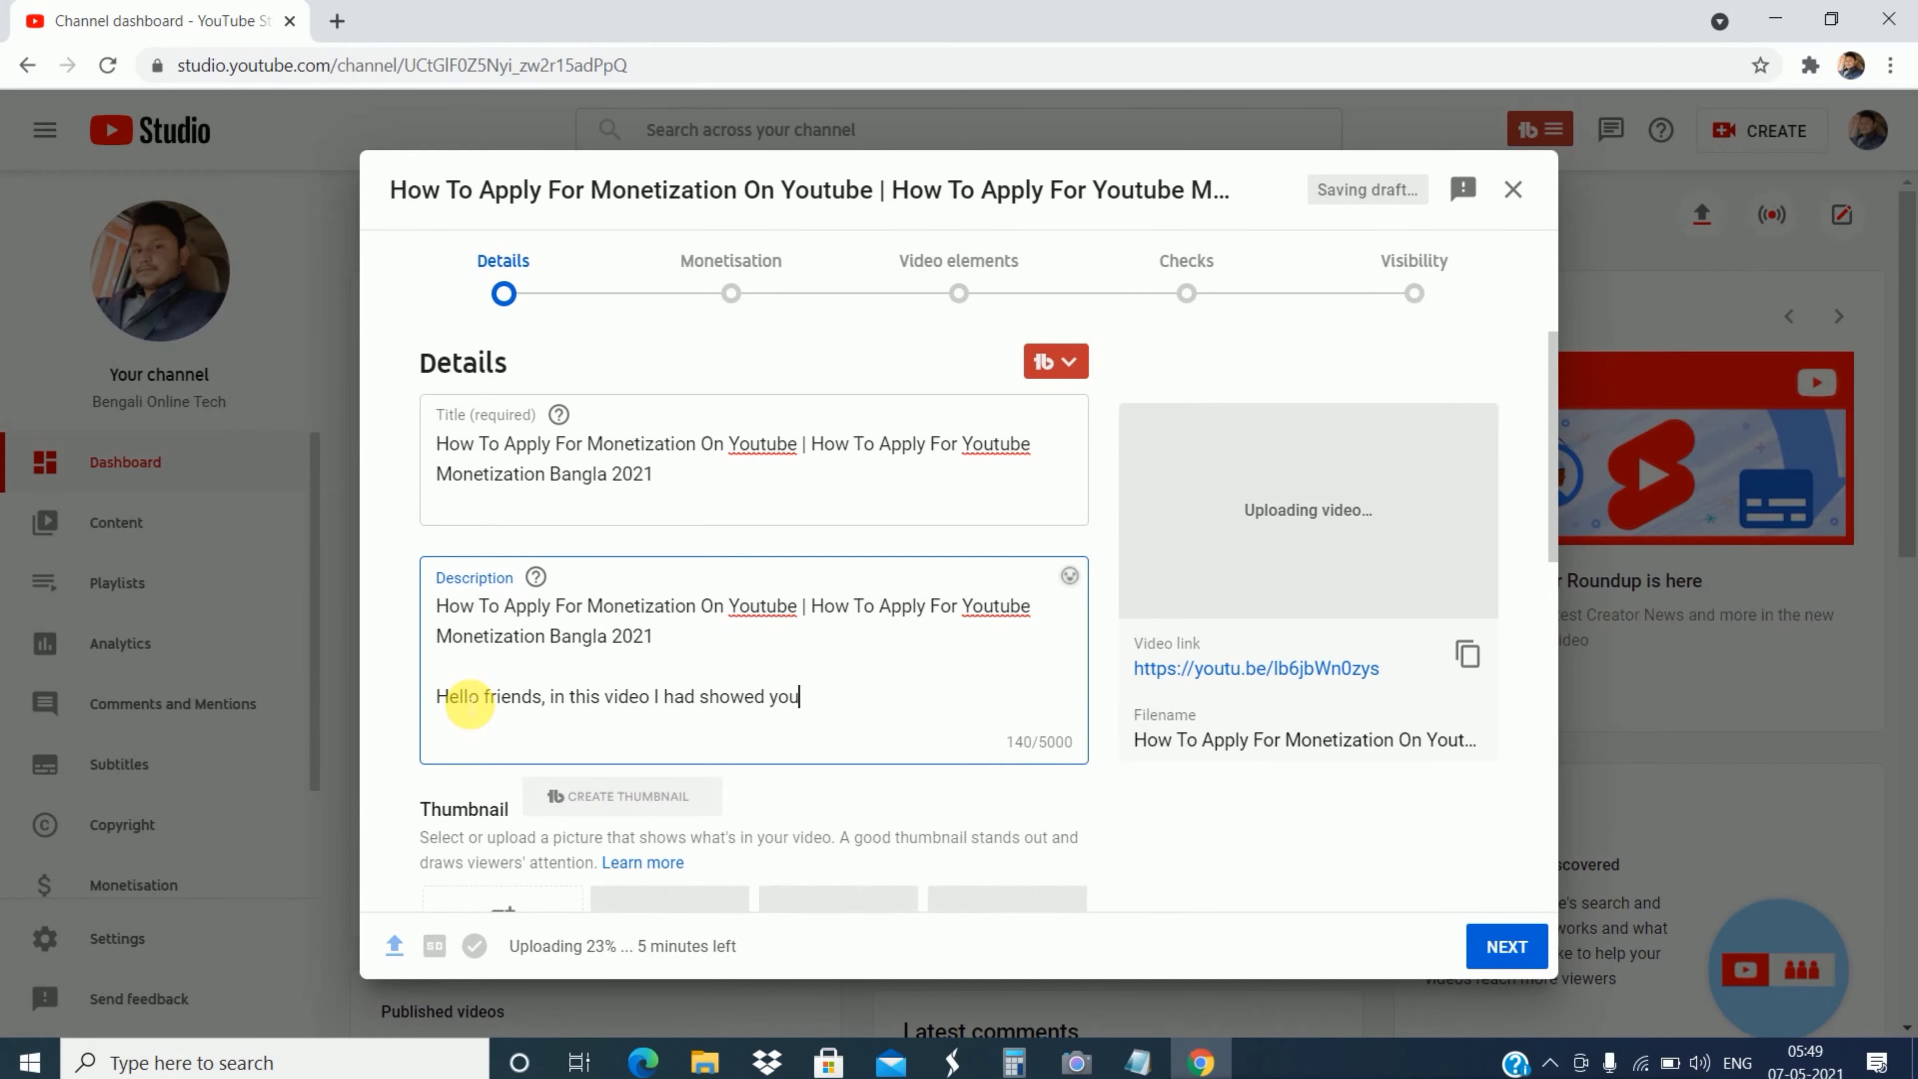
type(" how to apply for youtube mo")
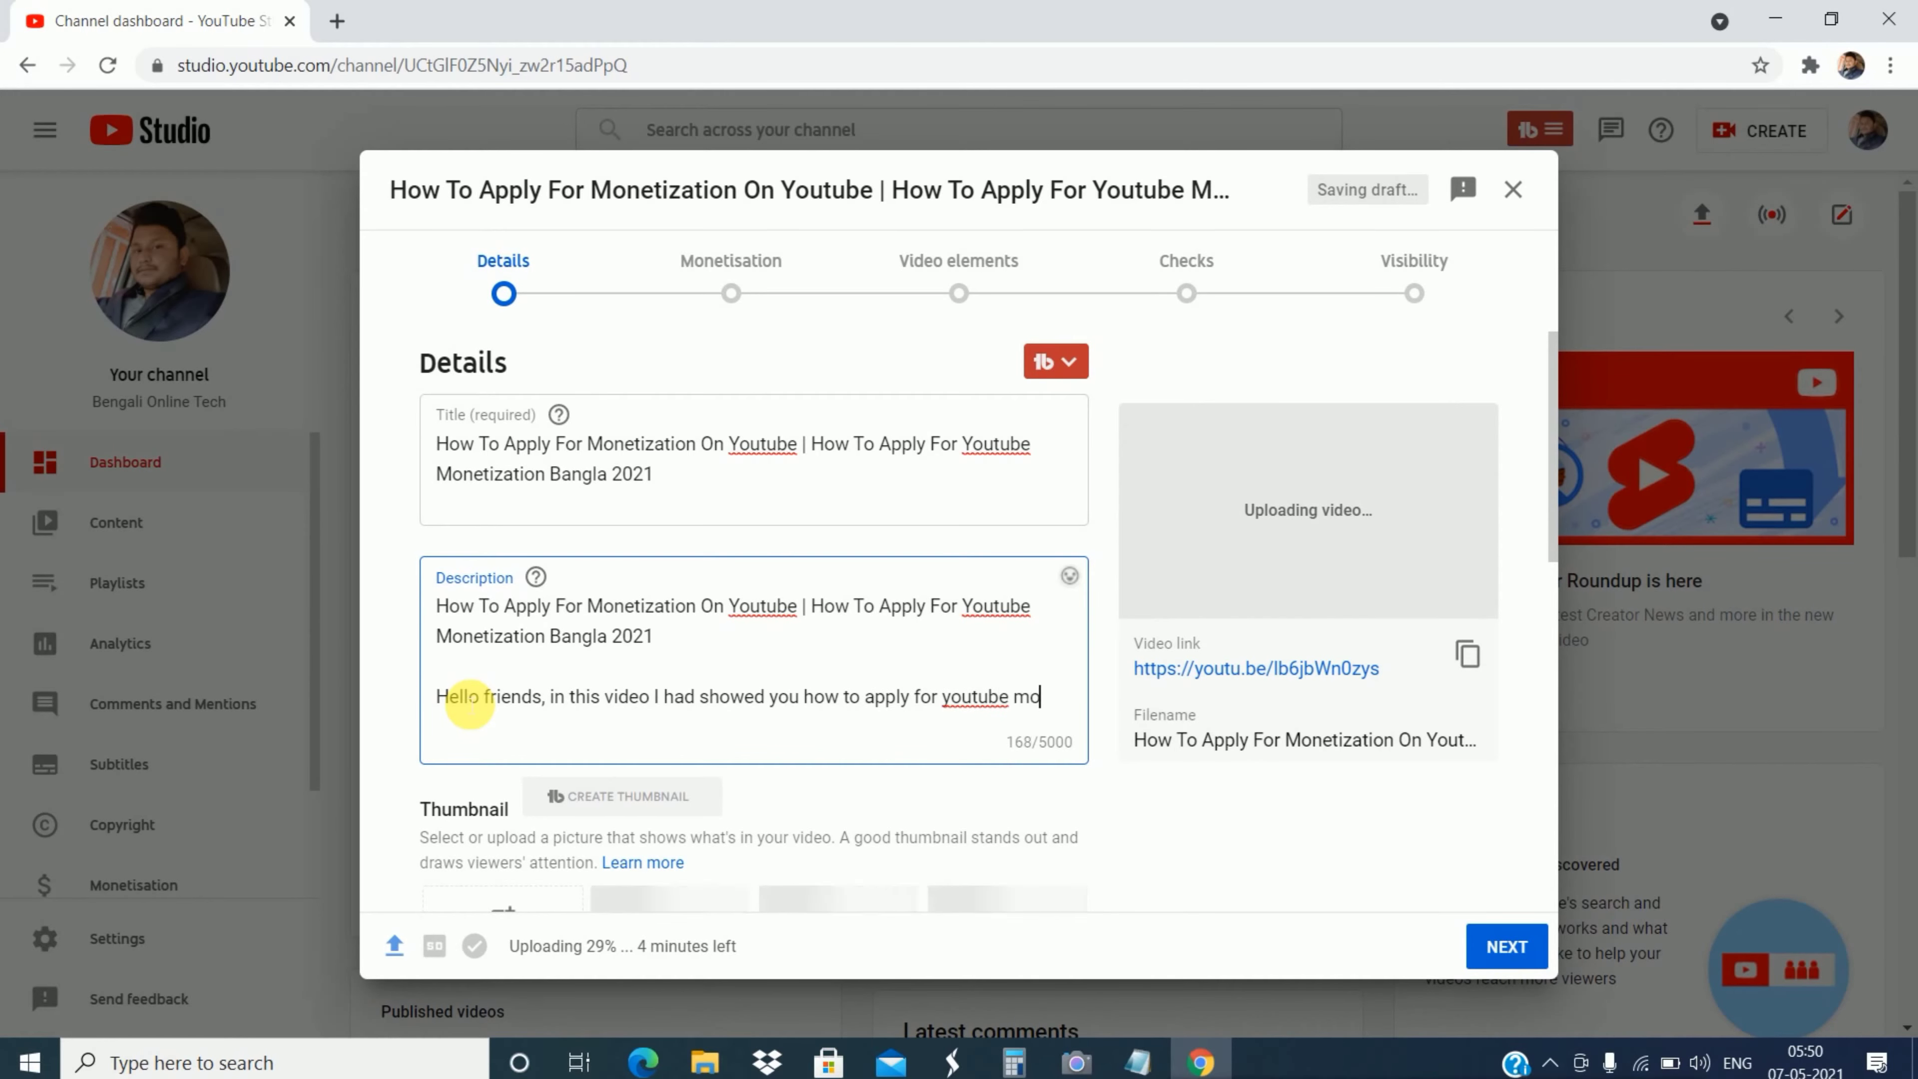
type("nitization")
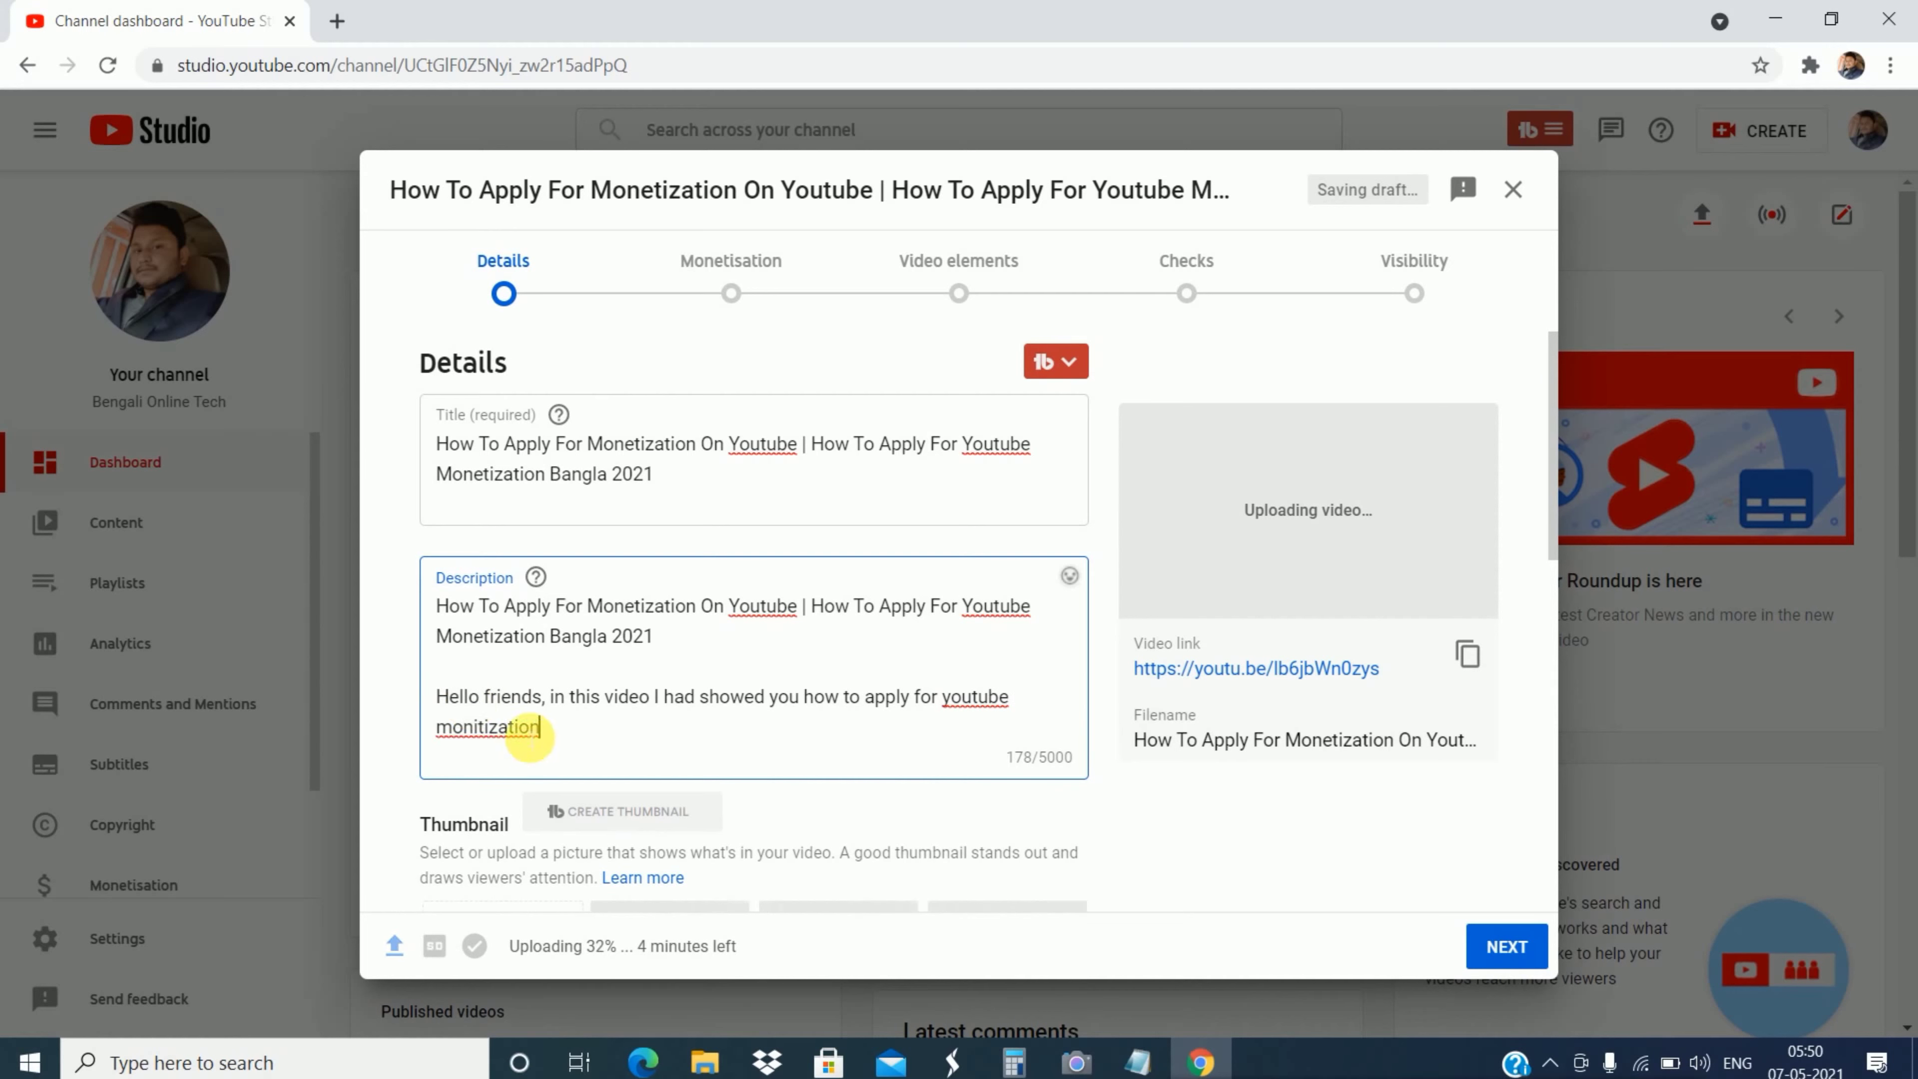
right_click(530, 730)
left_click(562, 742)
type(".")
Step: Add the line "Please Like, Share & Subscribe" to the description, one blank line below the greeting sentence
key("Return")
key("Return")
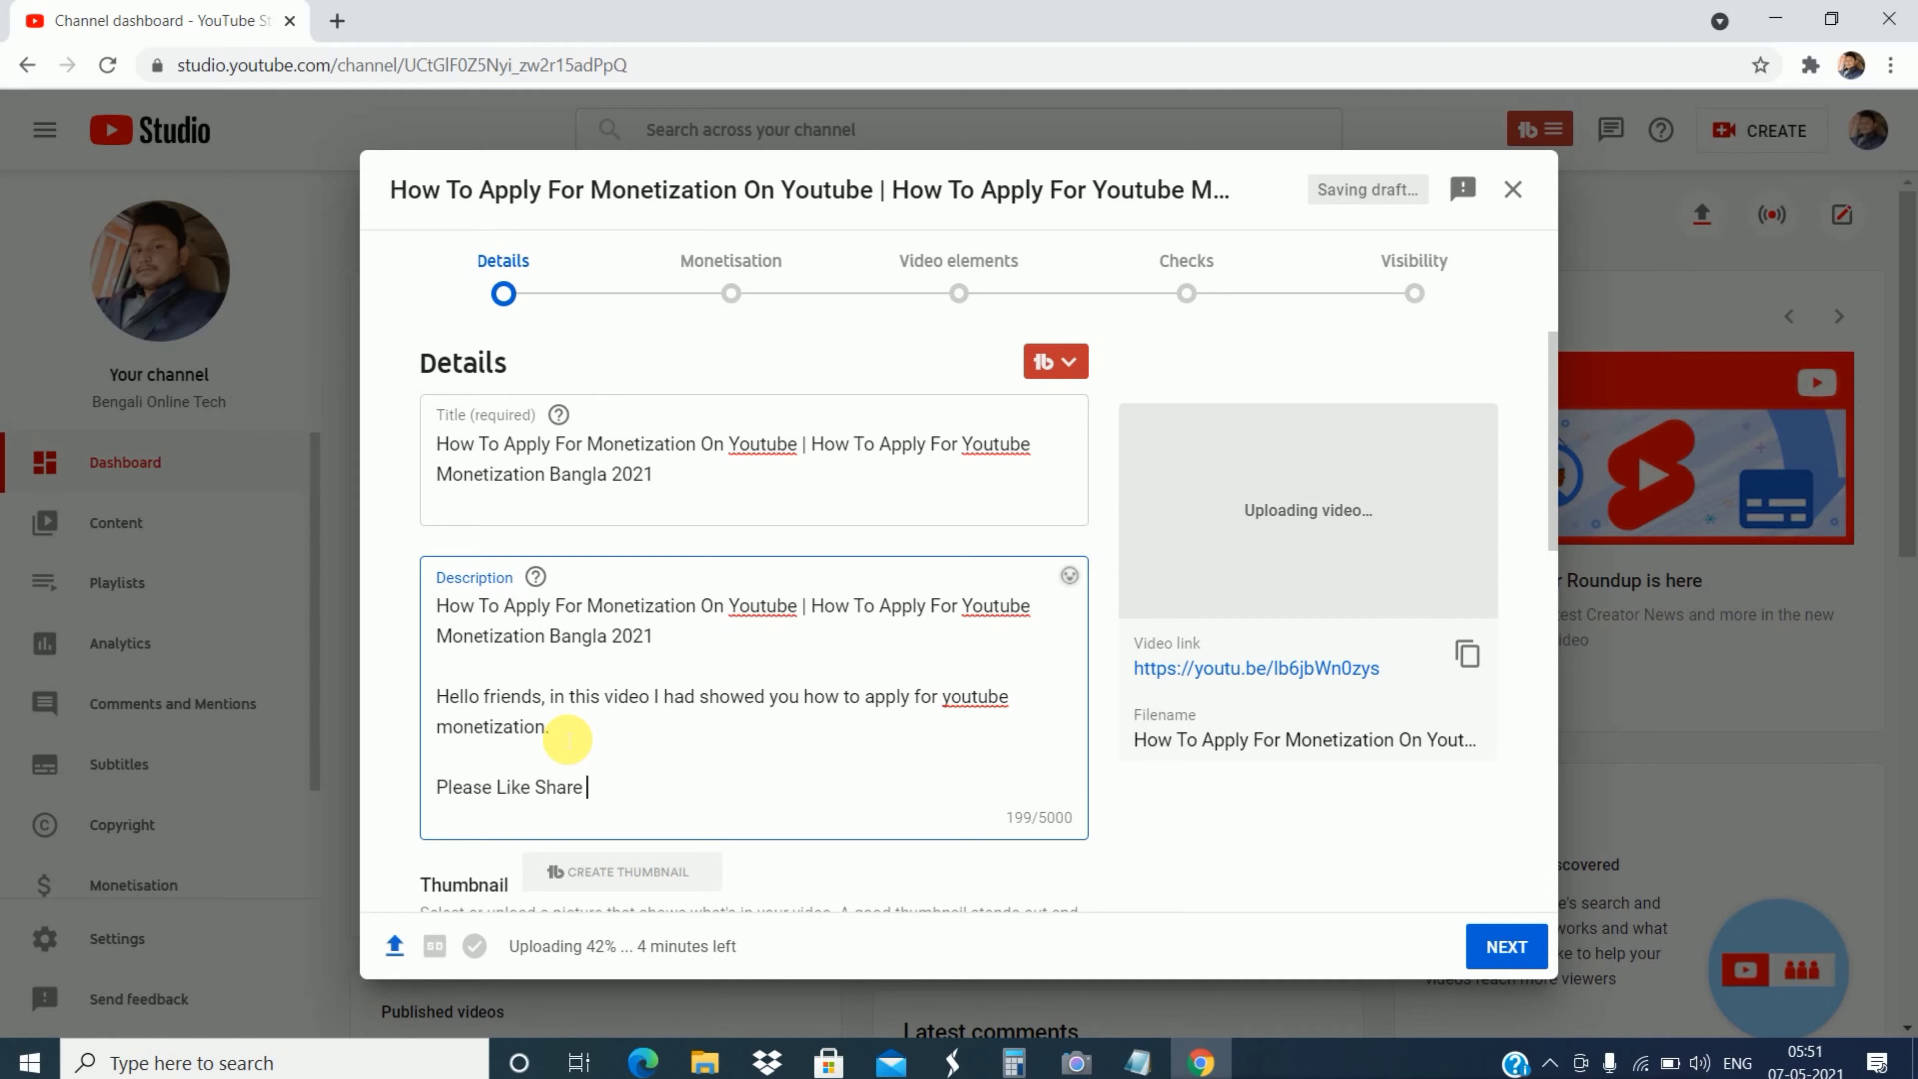
left_click(532, 789)
type(",")
left_click(699, 789)
Step: Add the hashtag #YoutubeMonetizationApply to the description, one blank line below the subscribe request
key("Return")
key("Return")
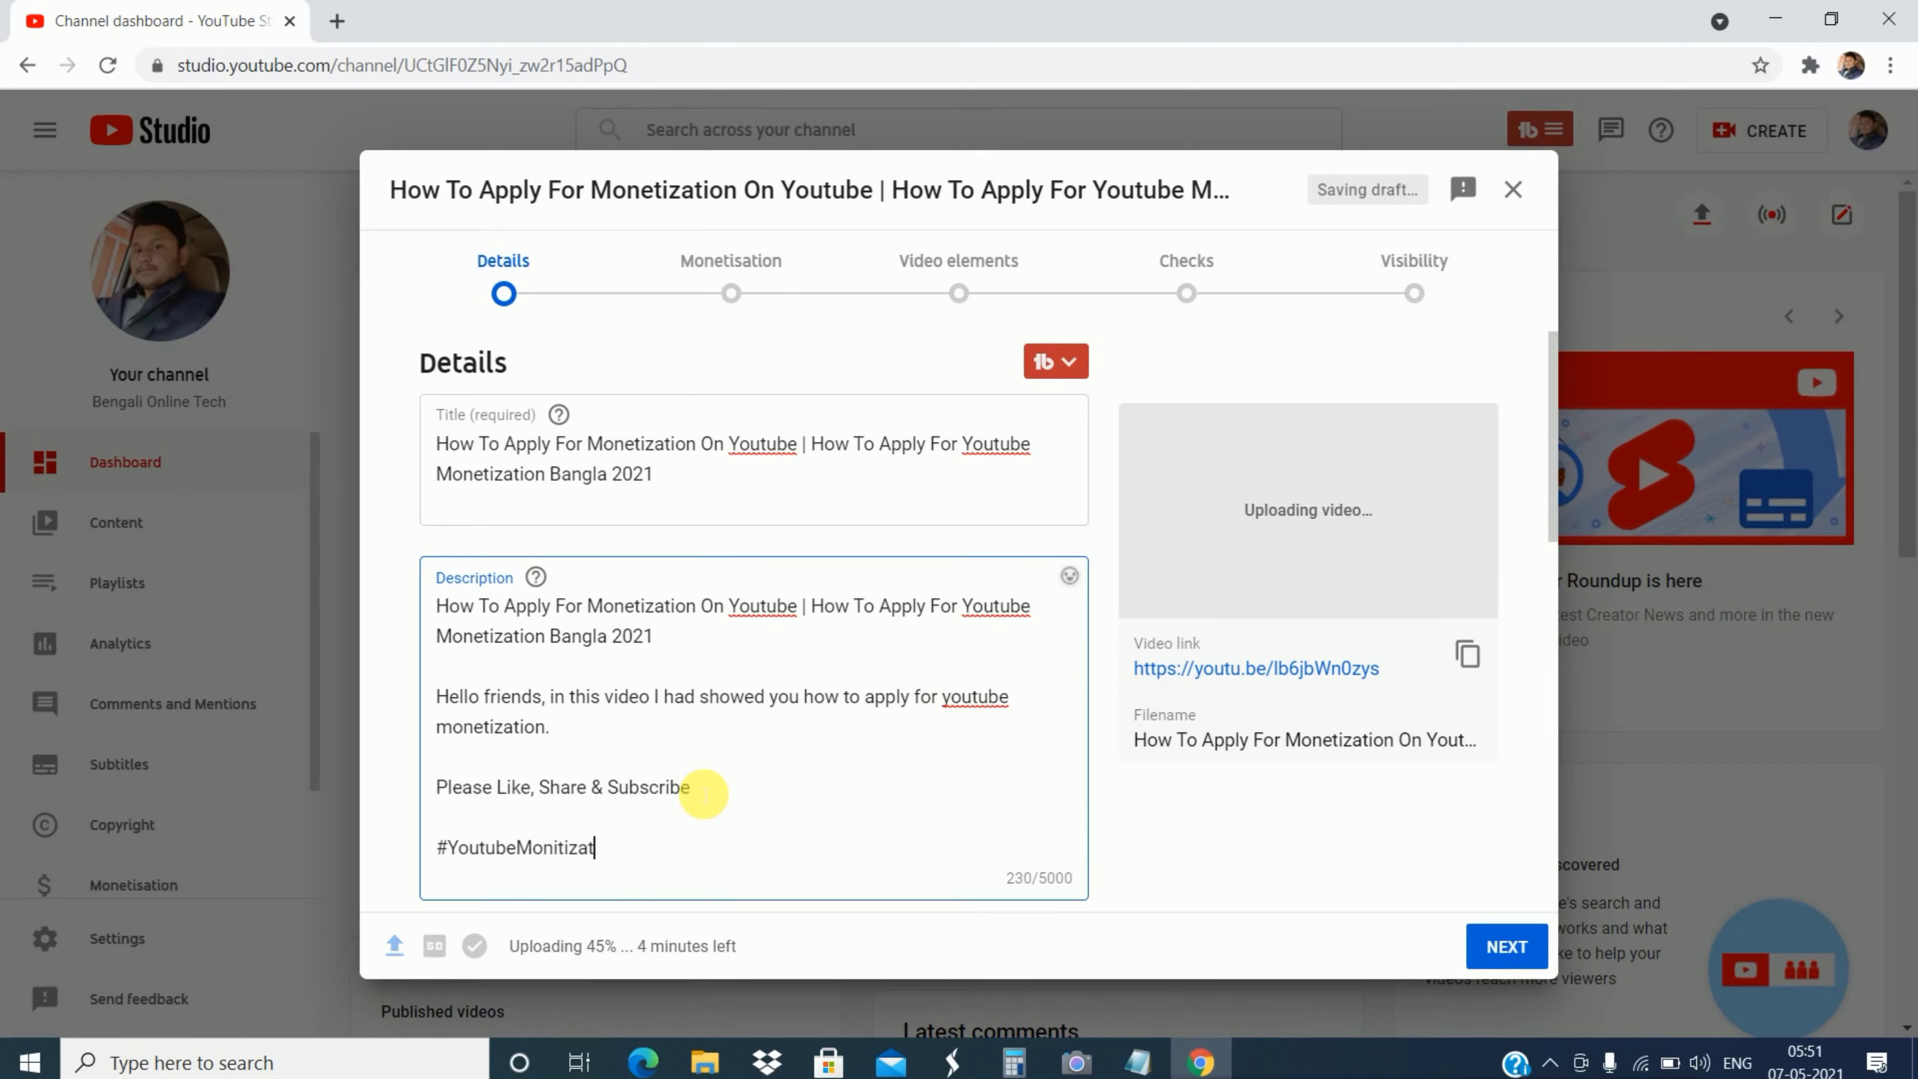
type("#YoutubeMonitizationApply")
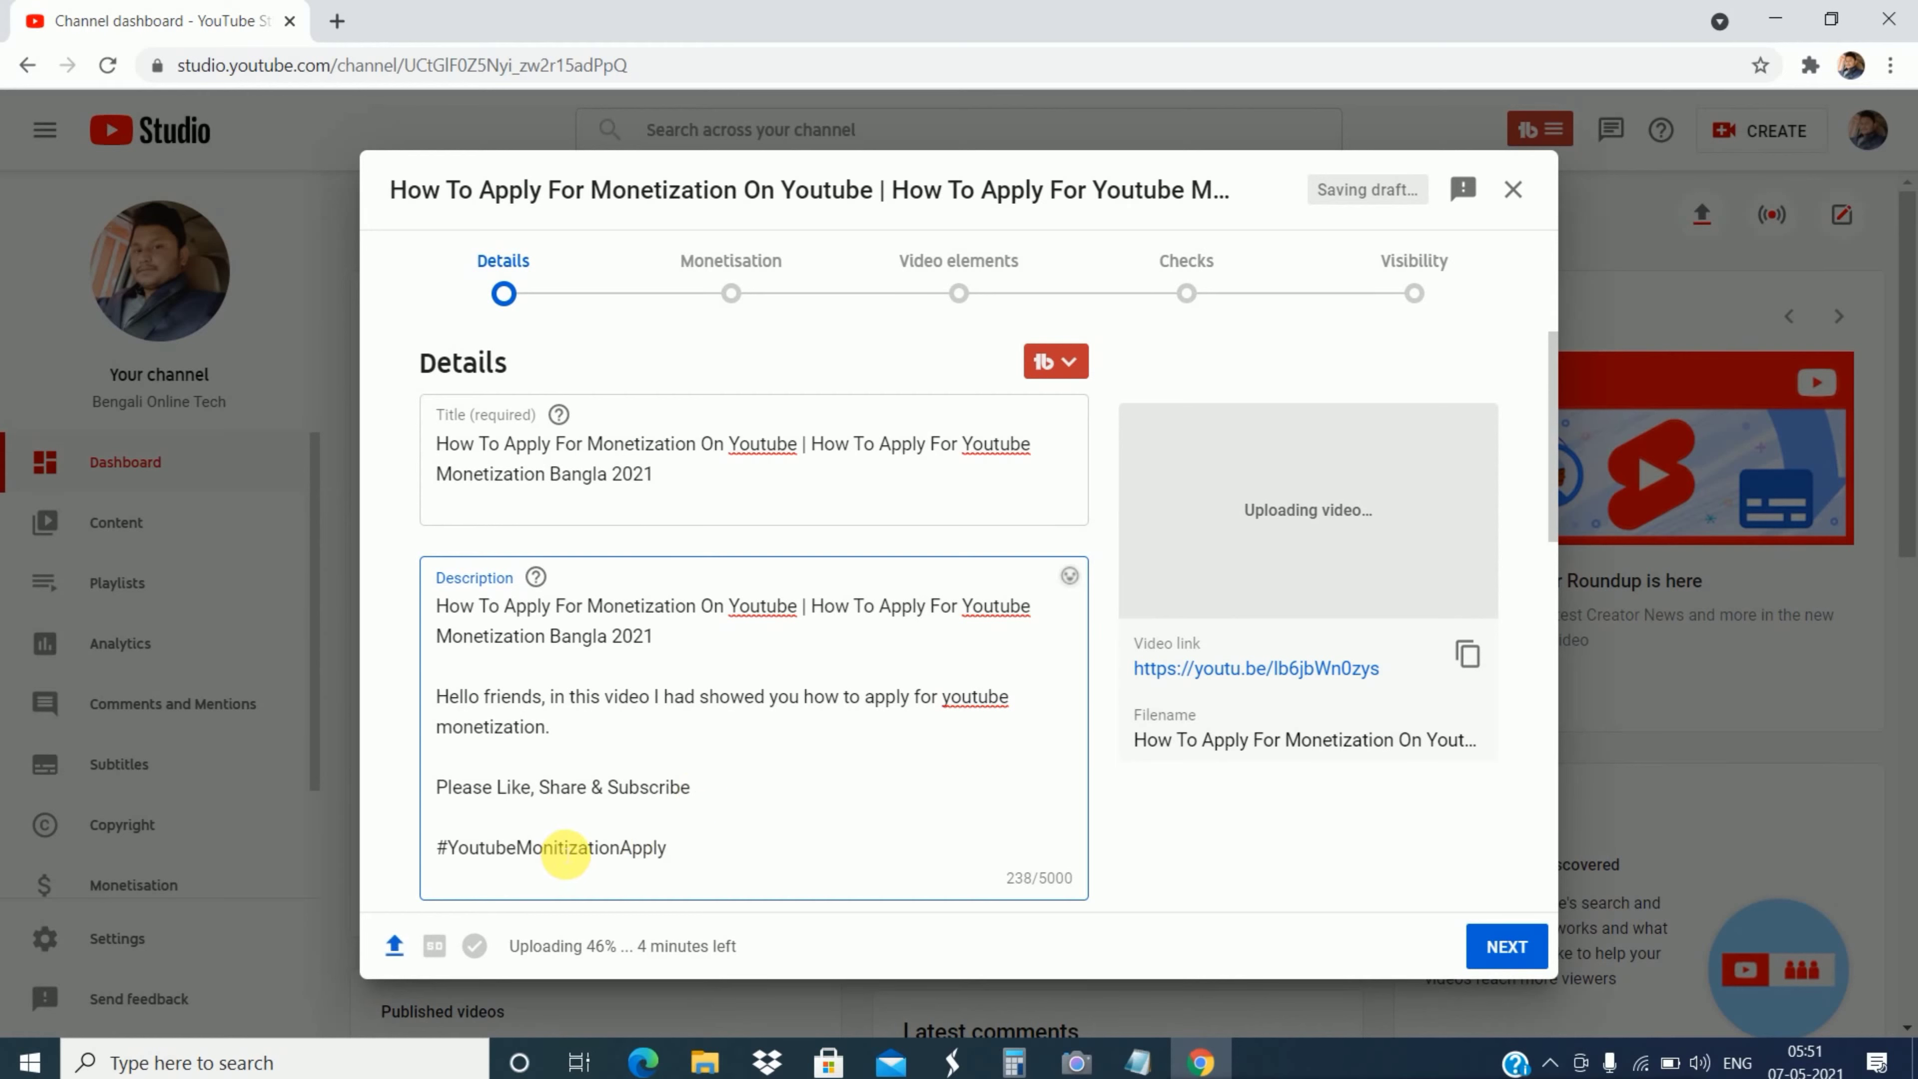
left_click(681, 862)
Step: Add the hashtag #ApplyForMonetizationOnYoutube on the next description line, using the phrase copied from the title with its spaces removed
key("Return")
type("#")
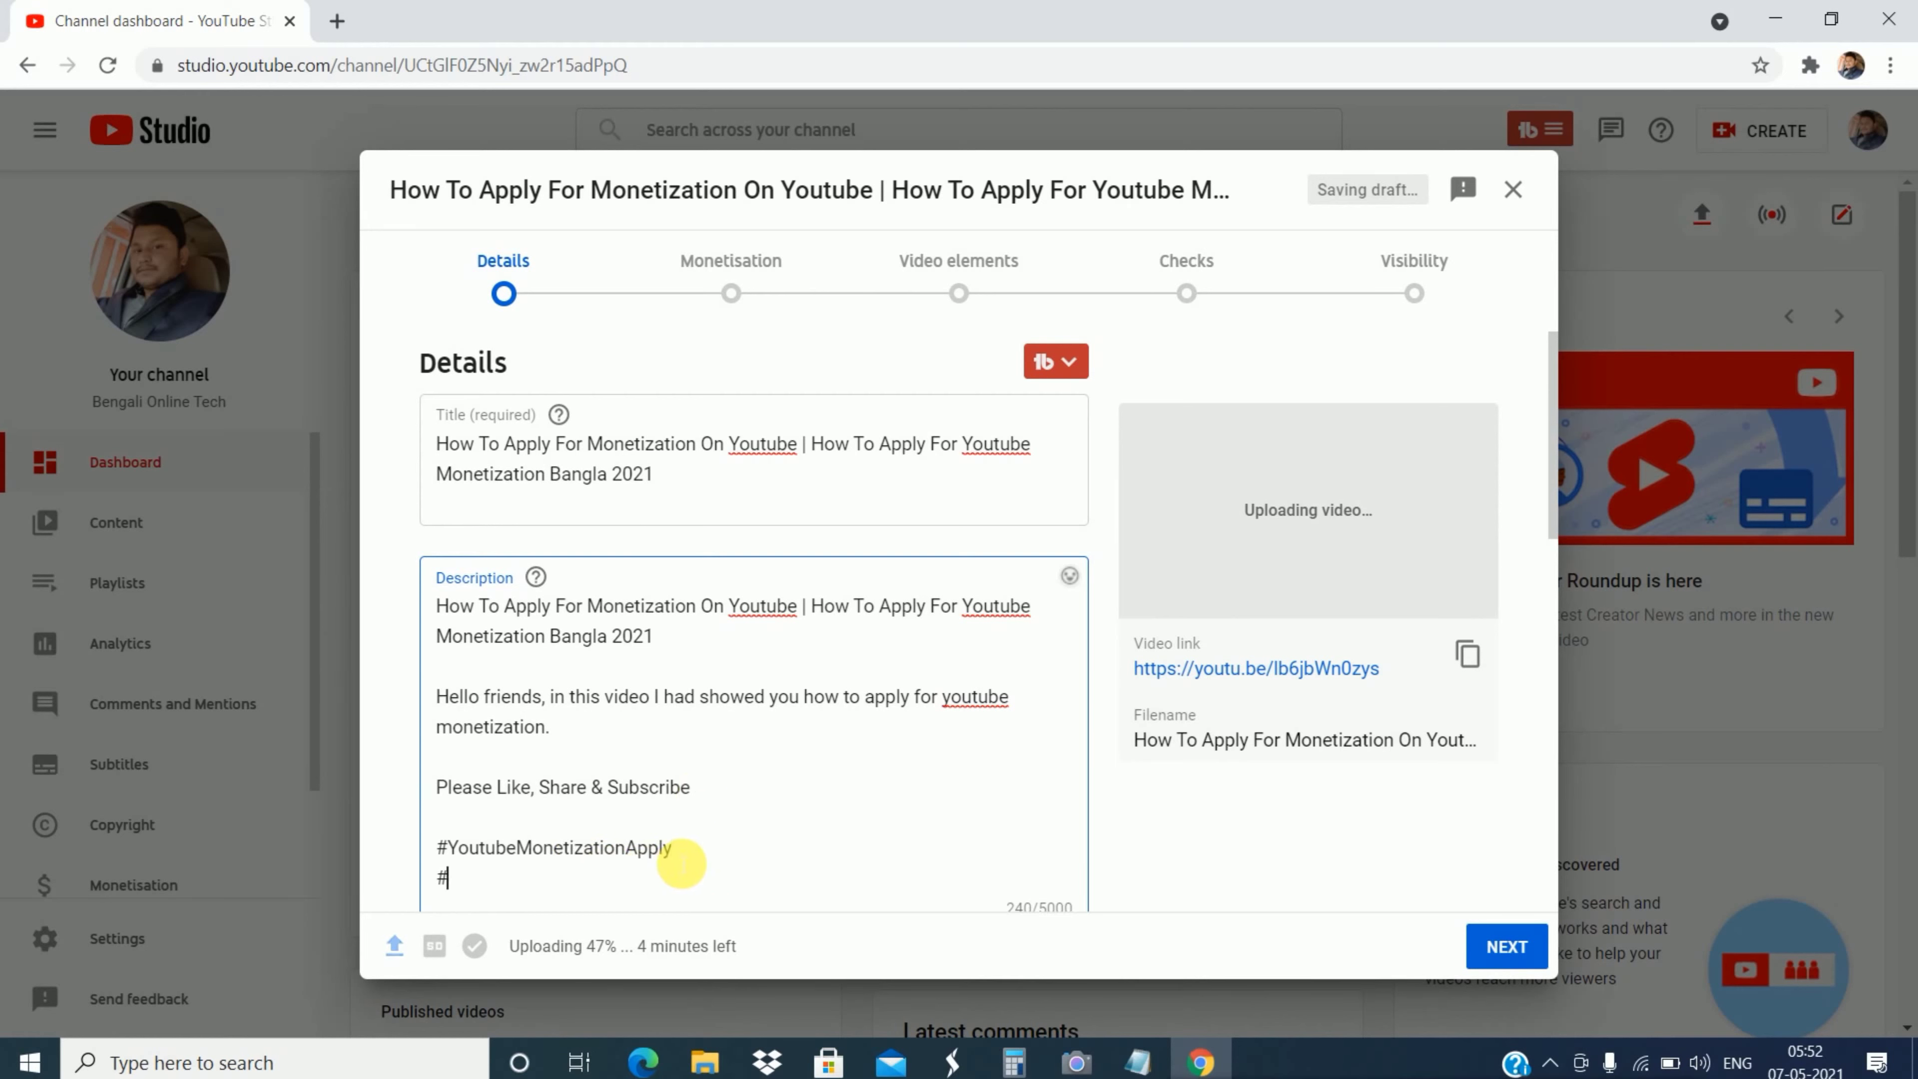
left_click_drag(504, 445, 794, 446)
key("ctrl+c")
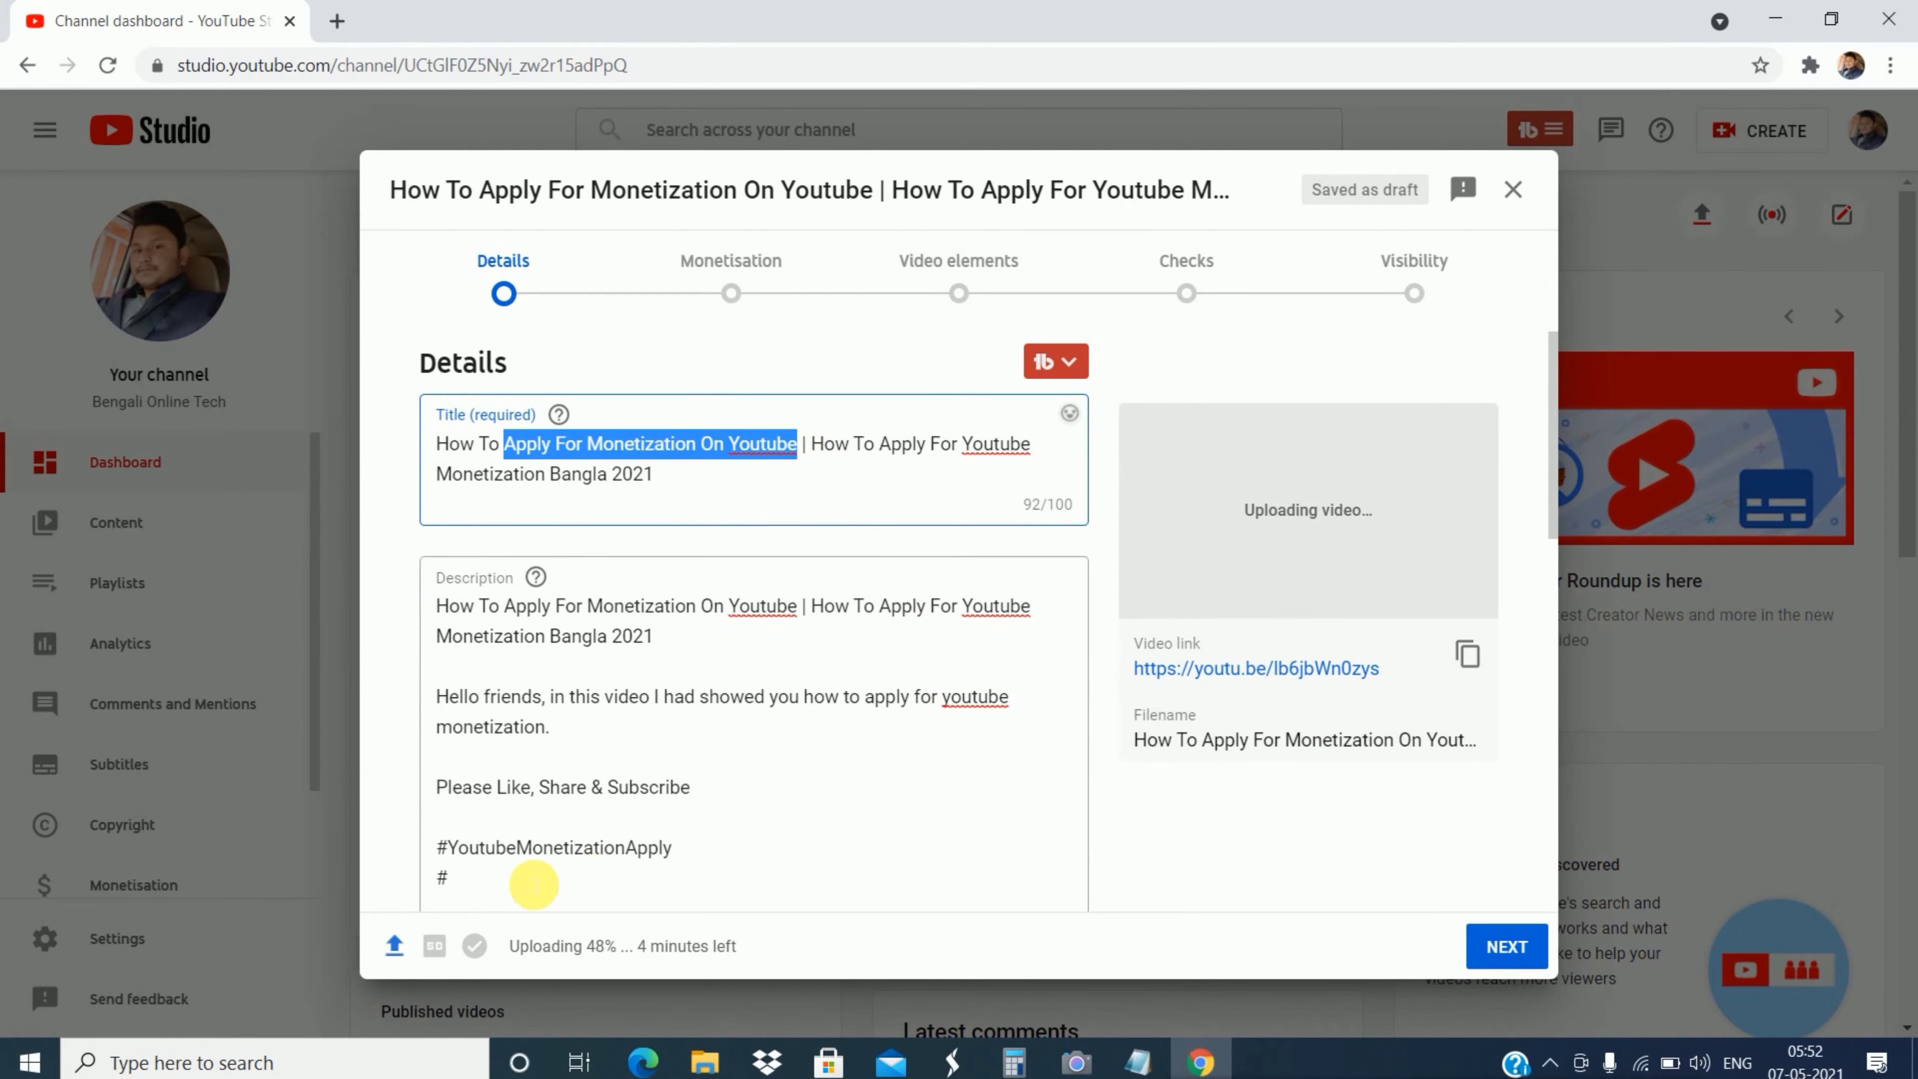
left_click(526, 878)
key("ctrl+v")
left_click(502, 878)
key("BackSpace")
left_click(531, 878)
key("BackSpace")
left_click(638, 878)
key("BackSpace")
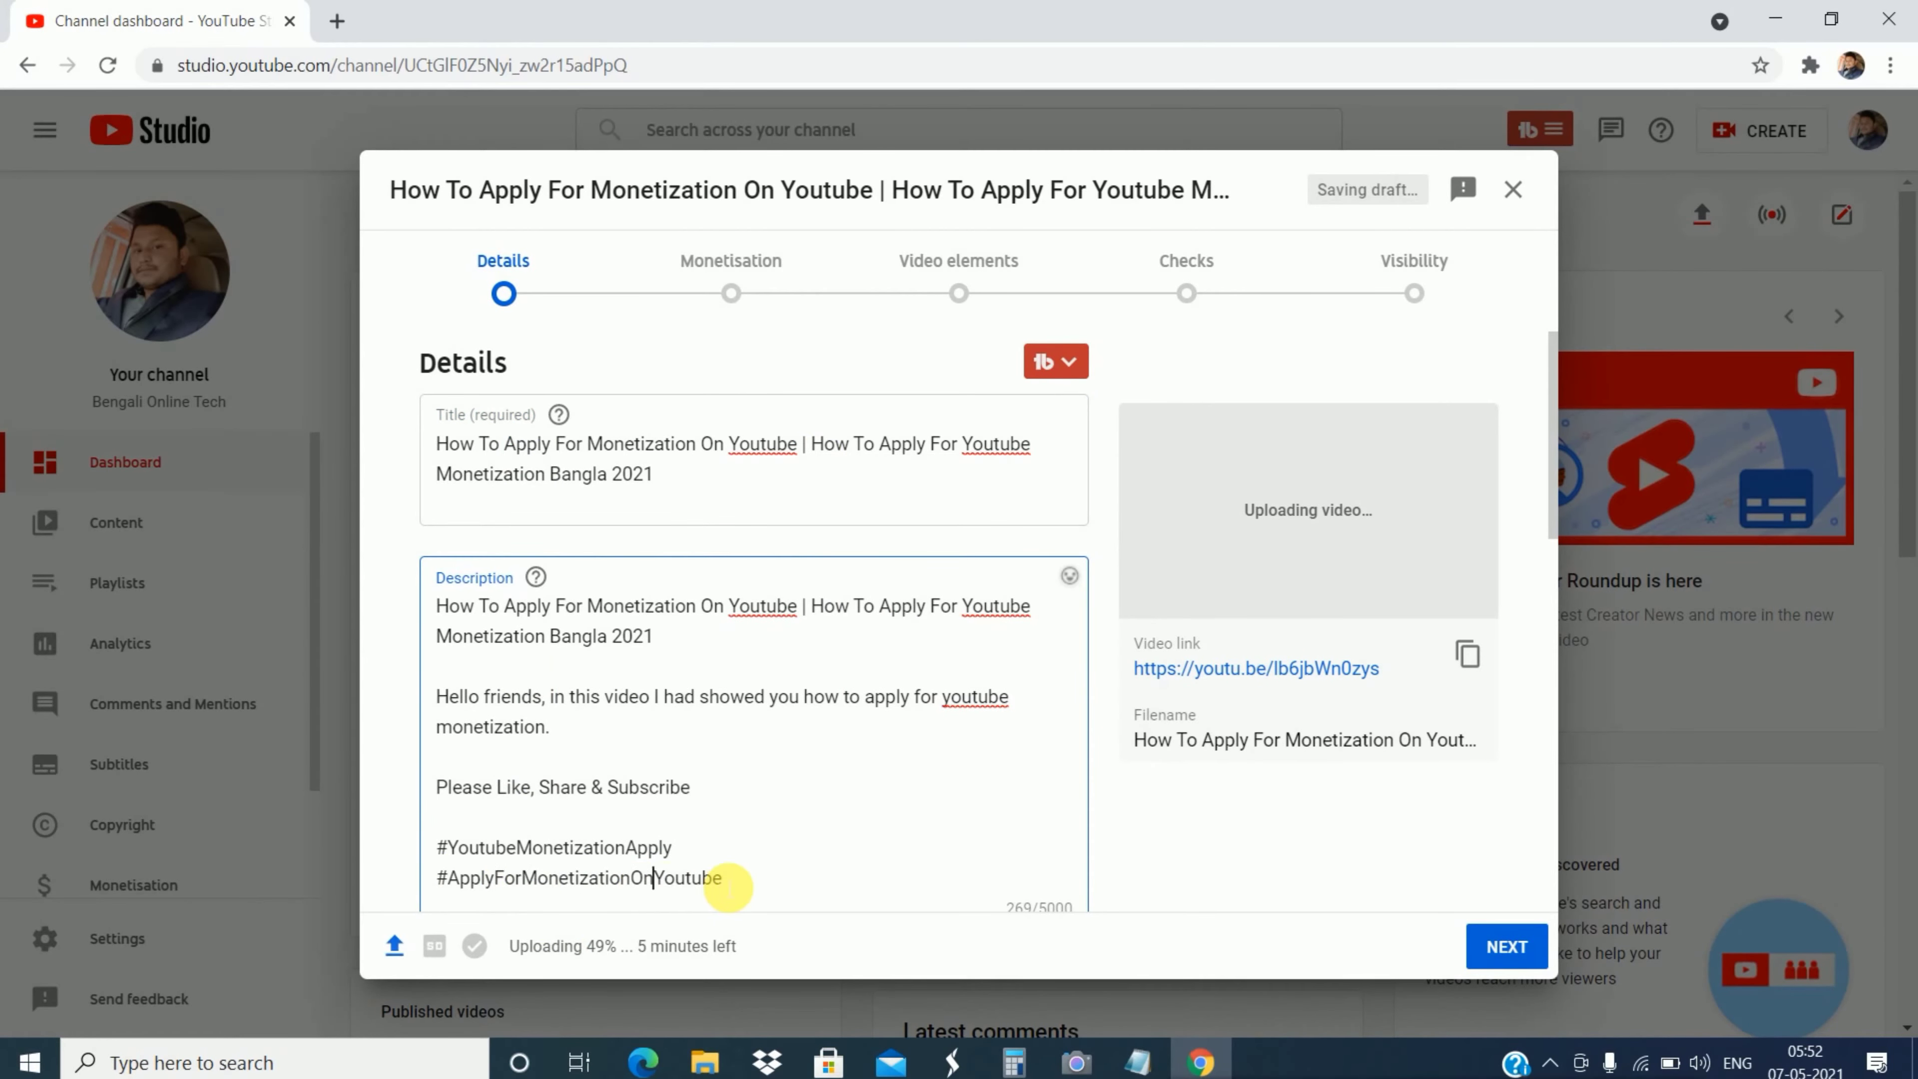
Step: Add the hashtags #YoutubeMonetization and #BengaliOnlineTech on separate lines at the end of the description
key("Return")
type("#YoutubeMonetization")
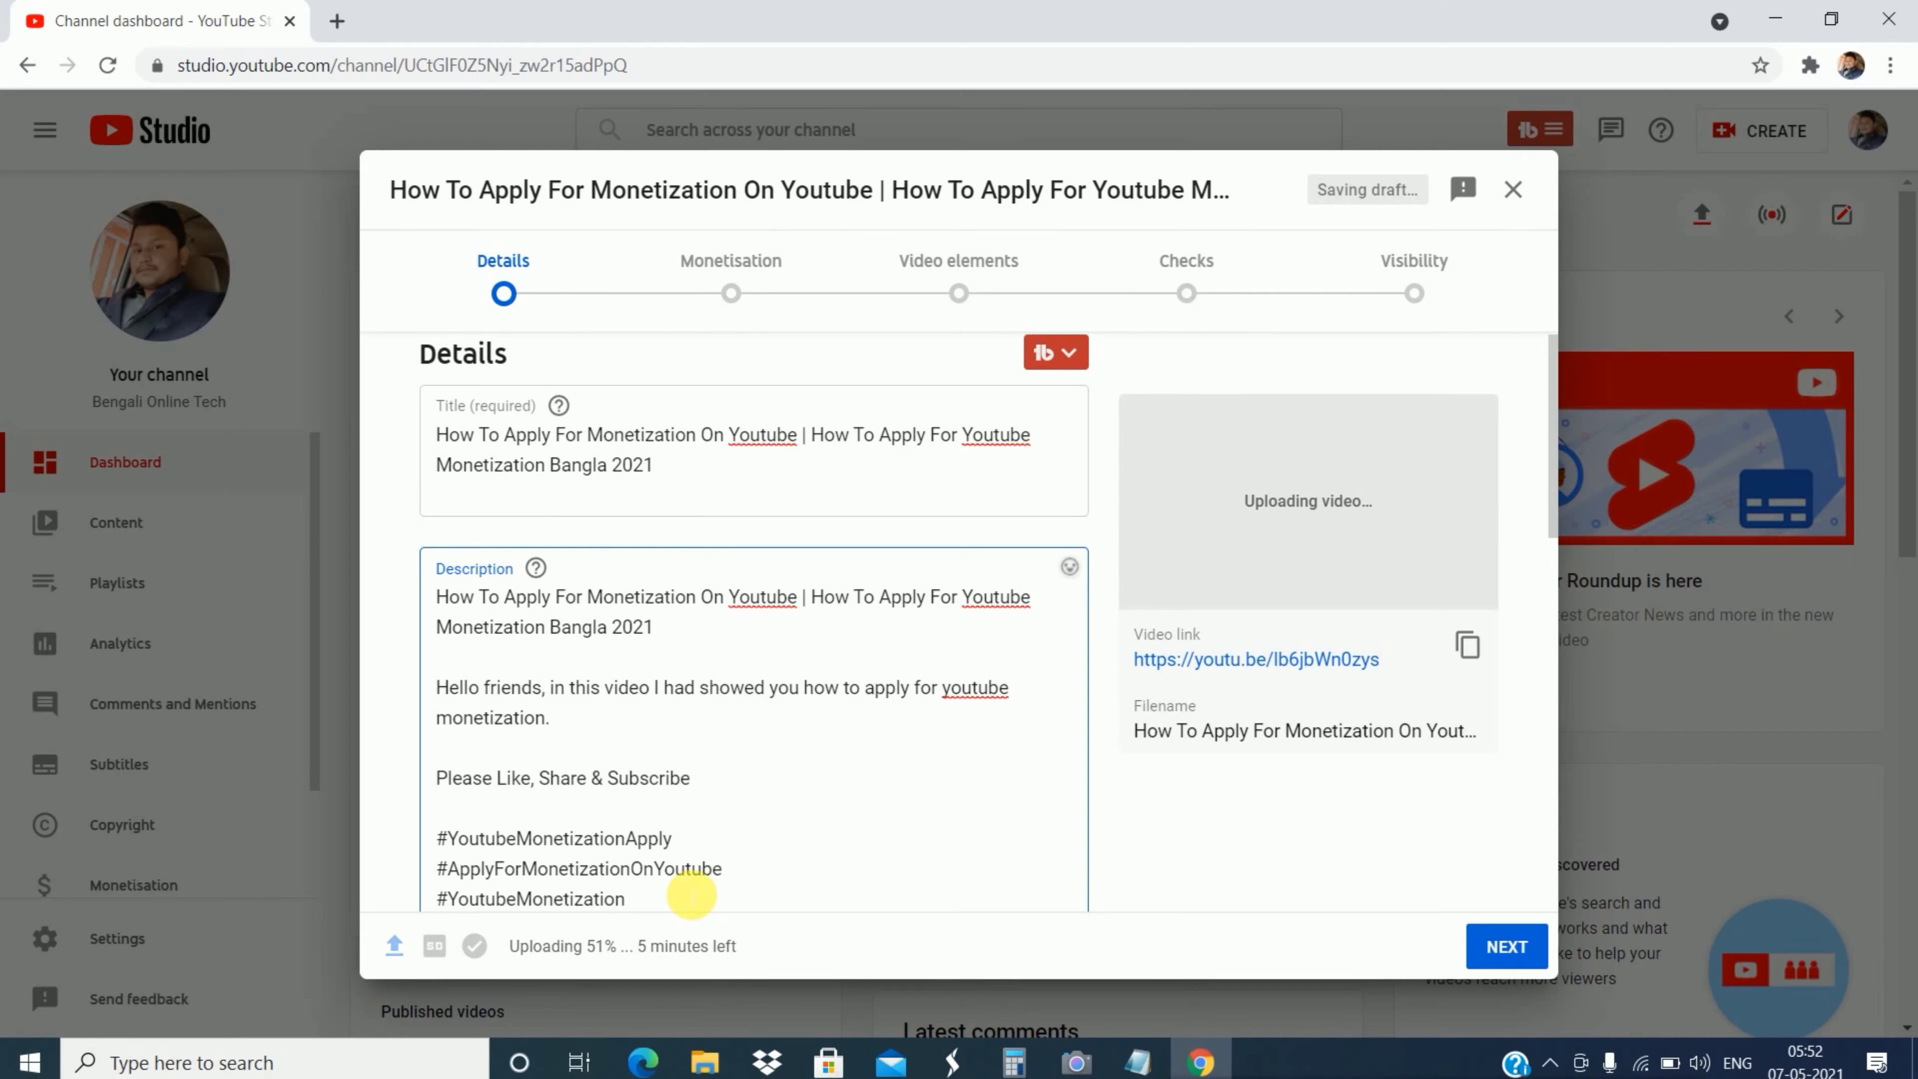
scroll(728, 888, "down", 1)
key("Return")
type("#BengaliOnl")
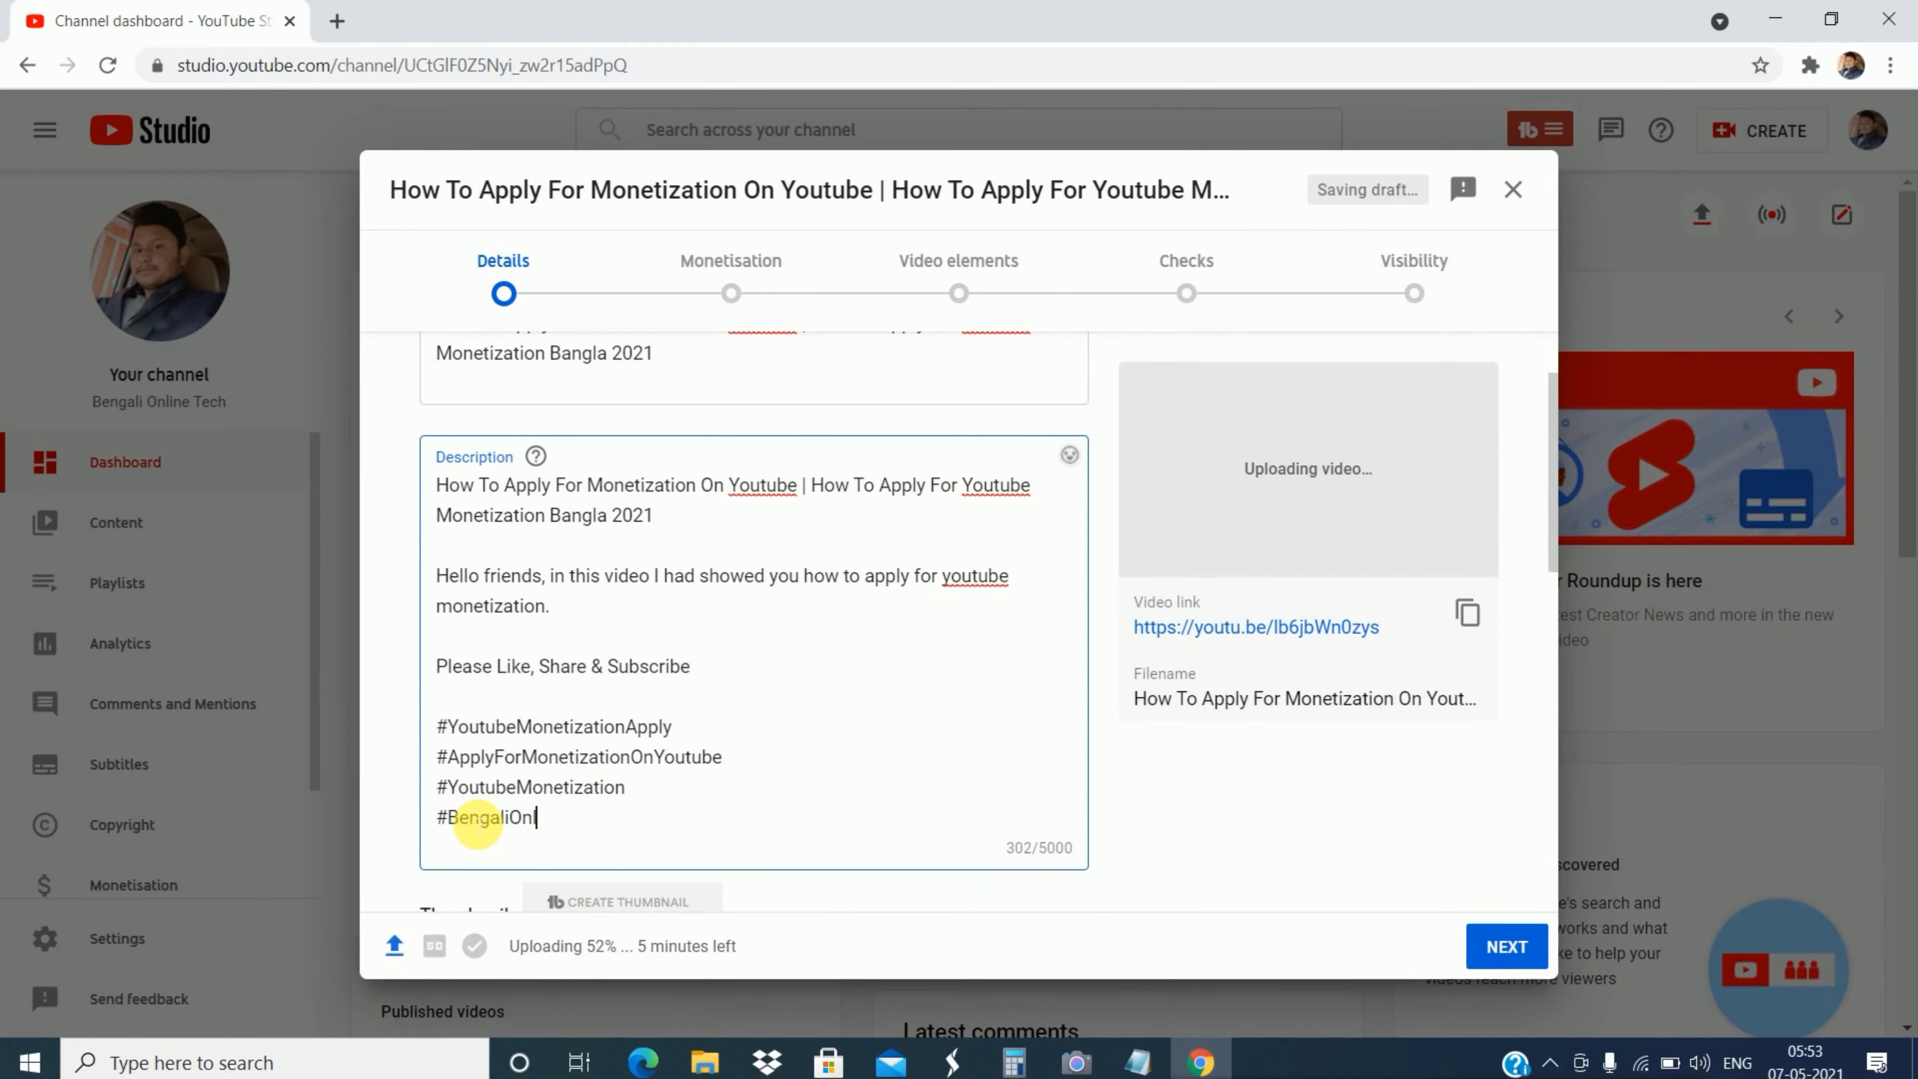
type("ineTech")
Step: Upload the How To Apply For Monetization On Youtube image from Pictures > Camera Roll as the video thumbnail
scroll(670, 802, "down", 4)
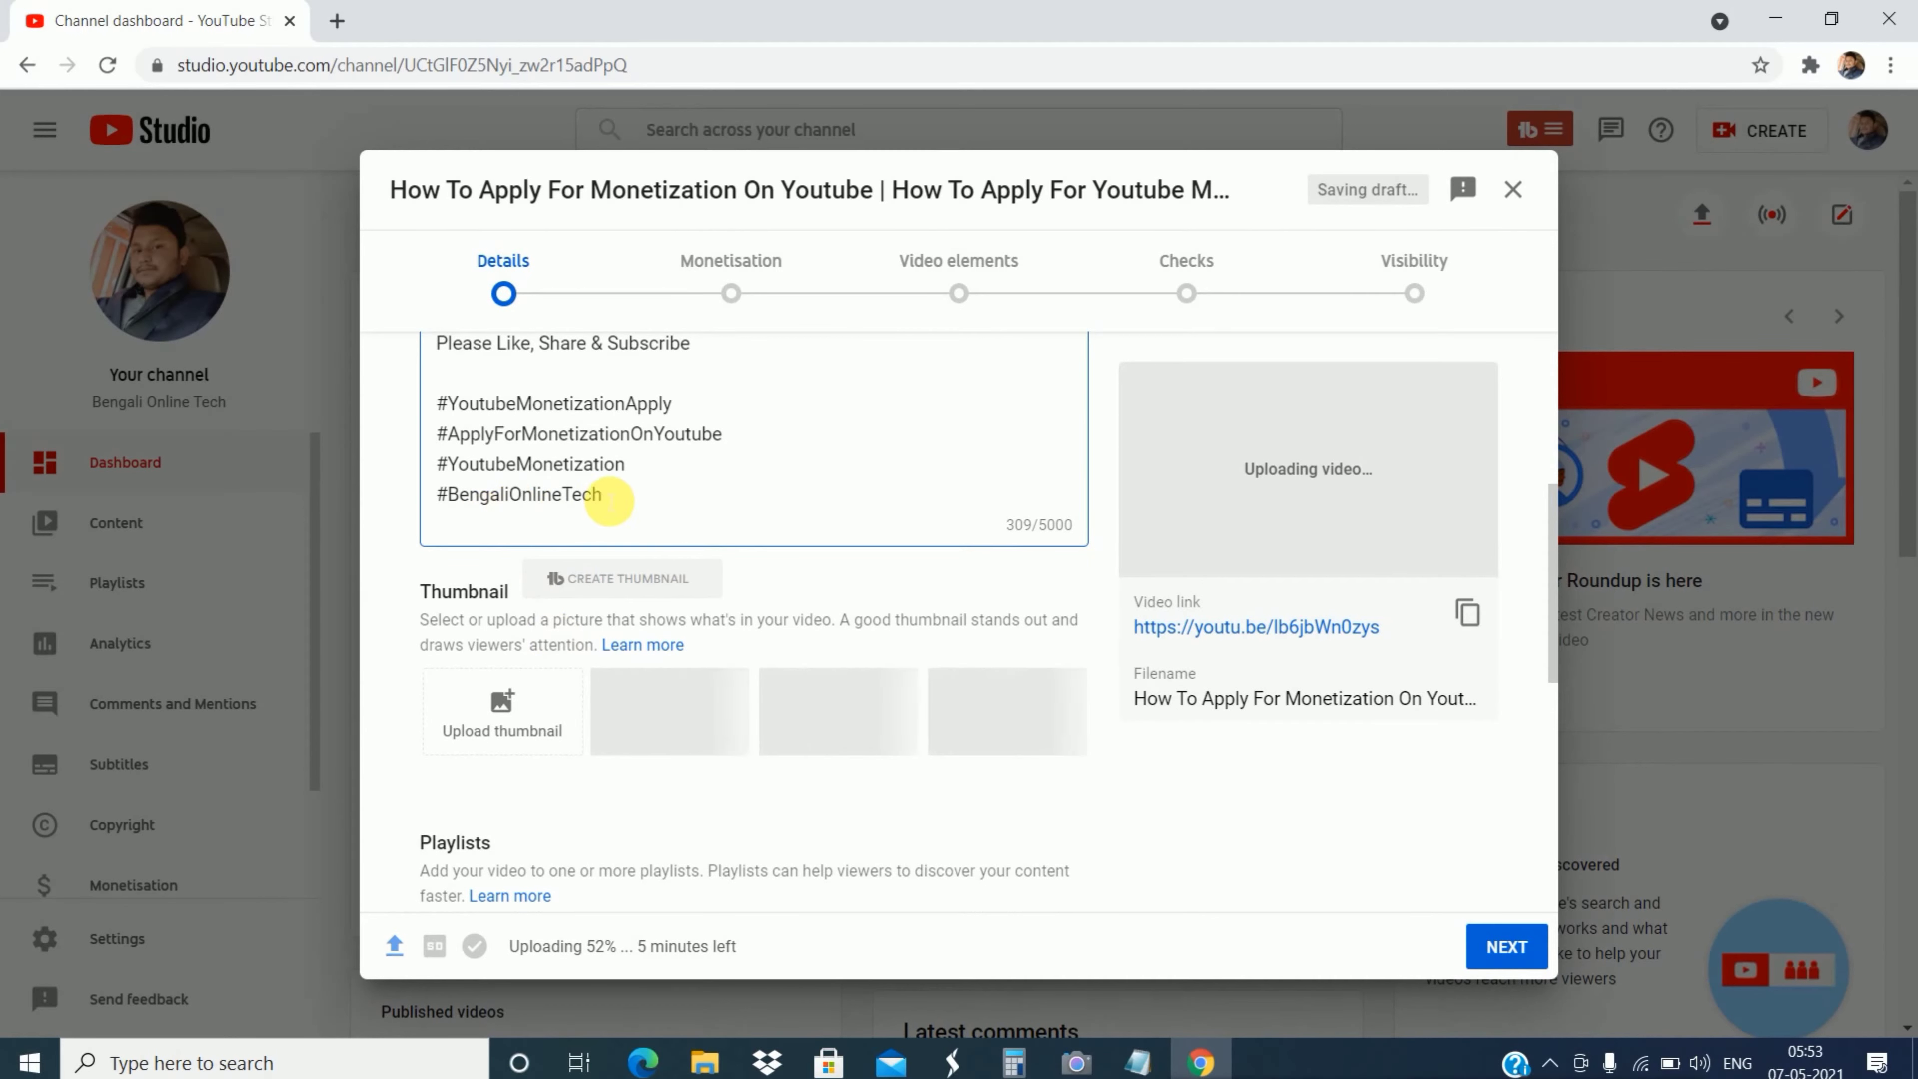
left_click(527, 701)
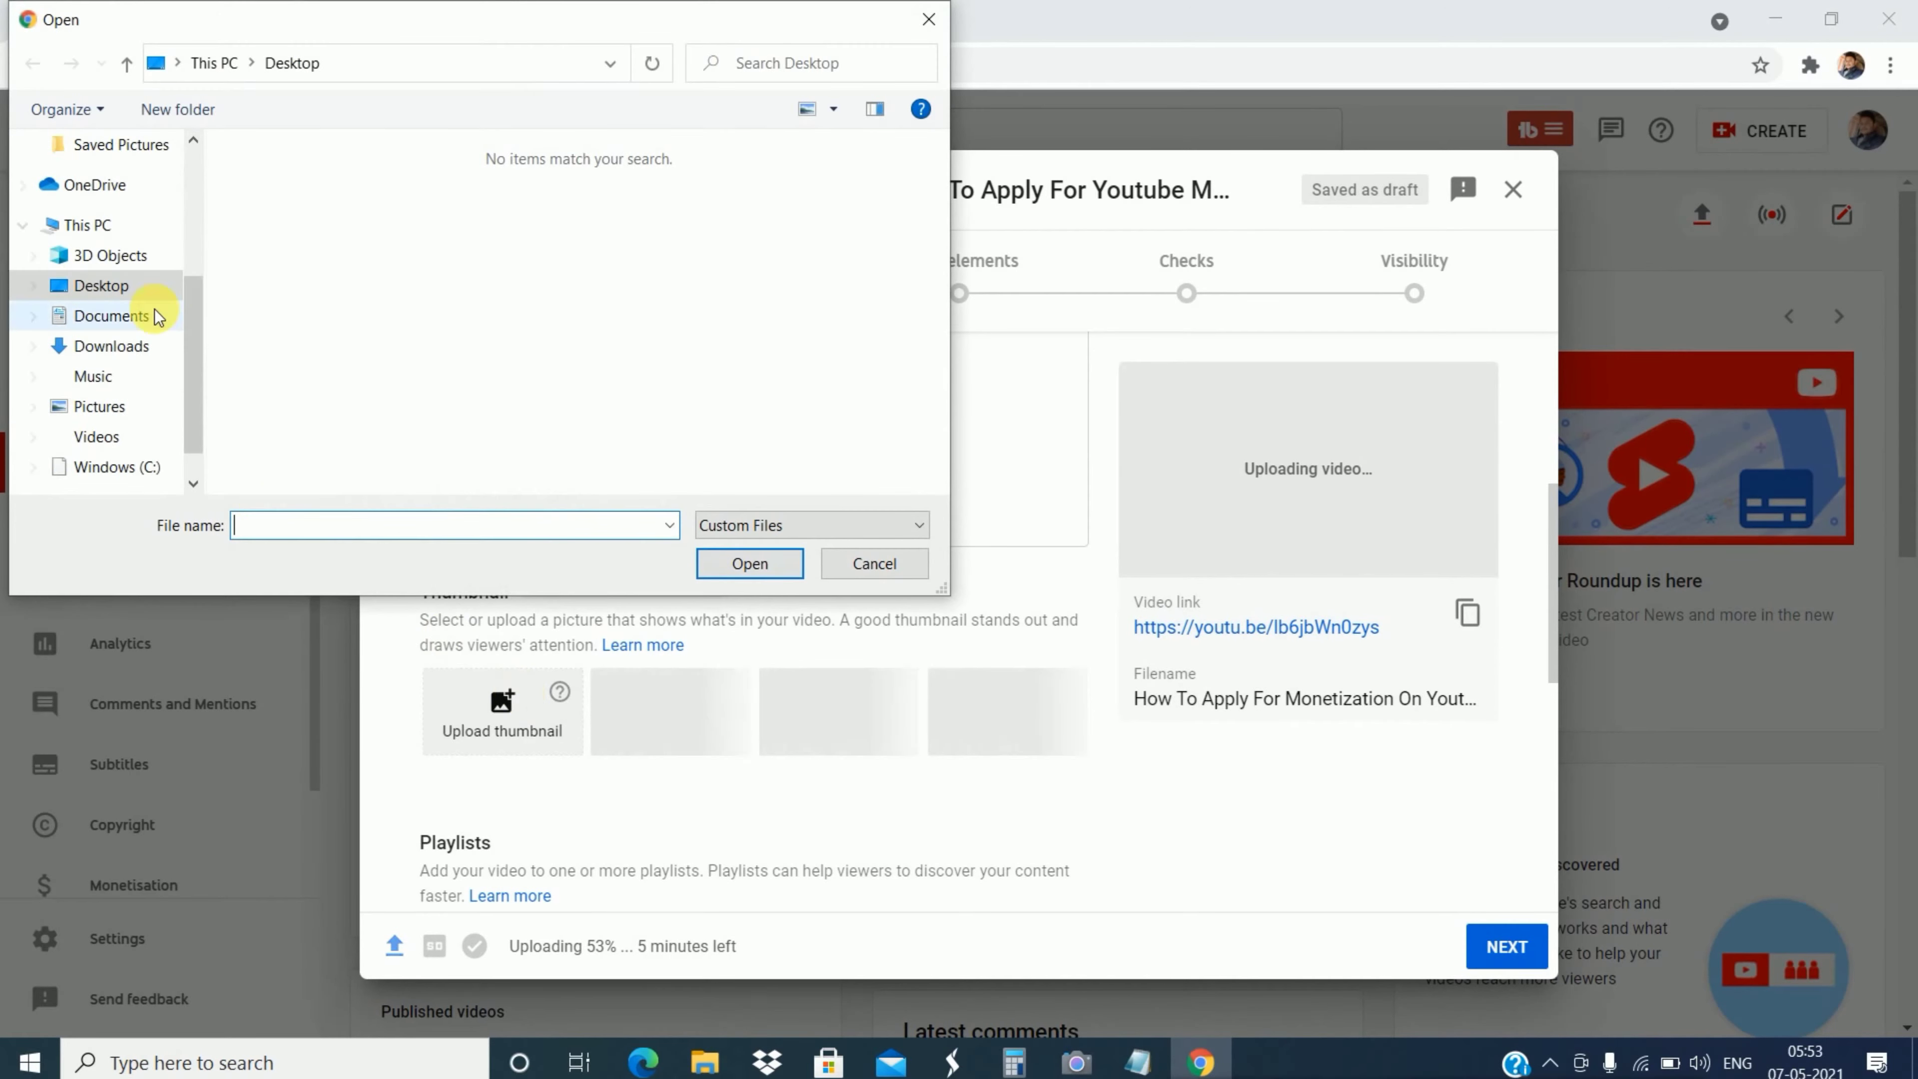
left_click(106, 406)
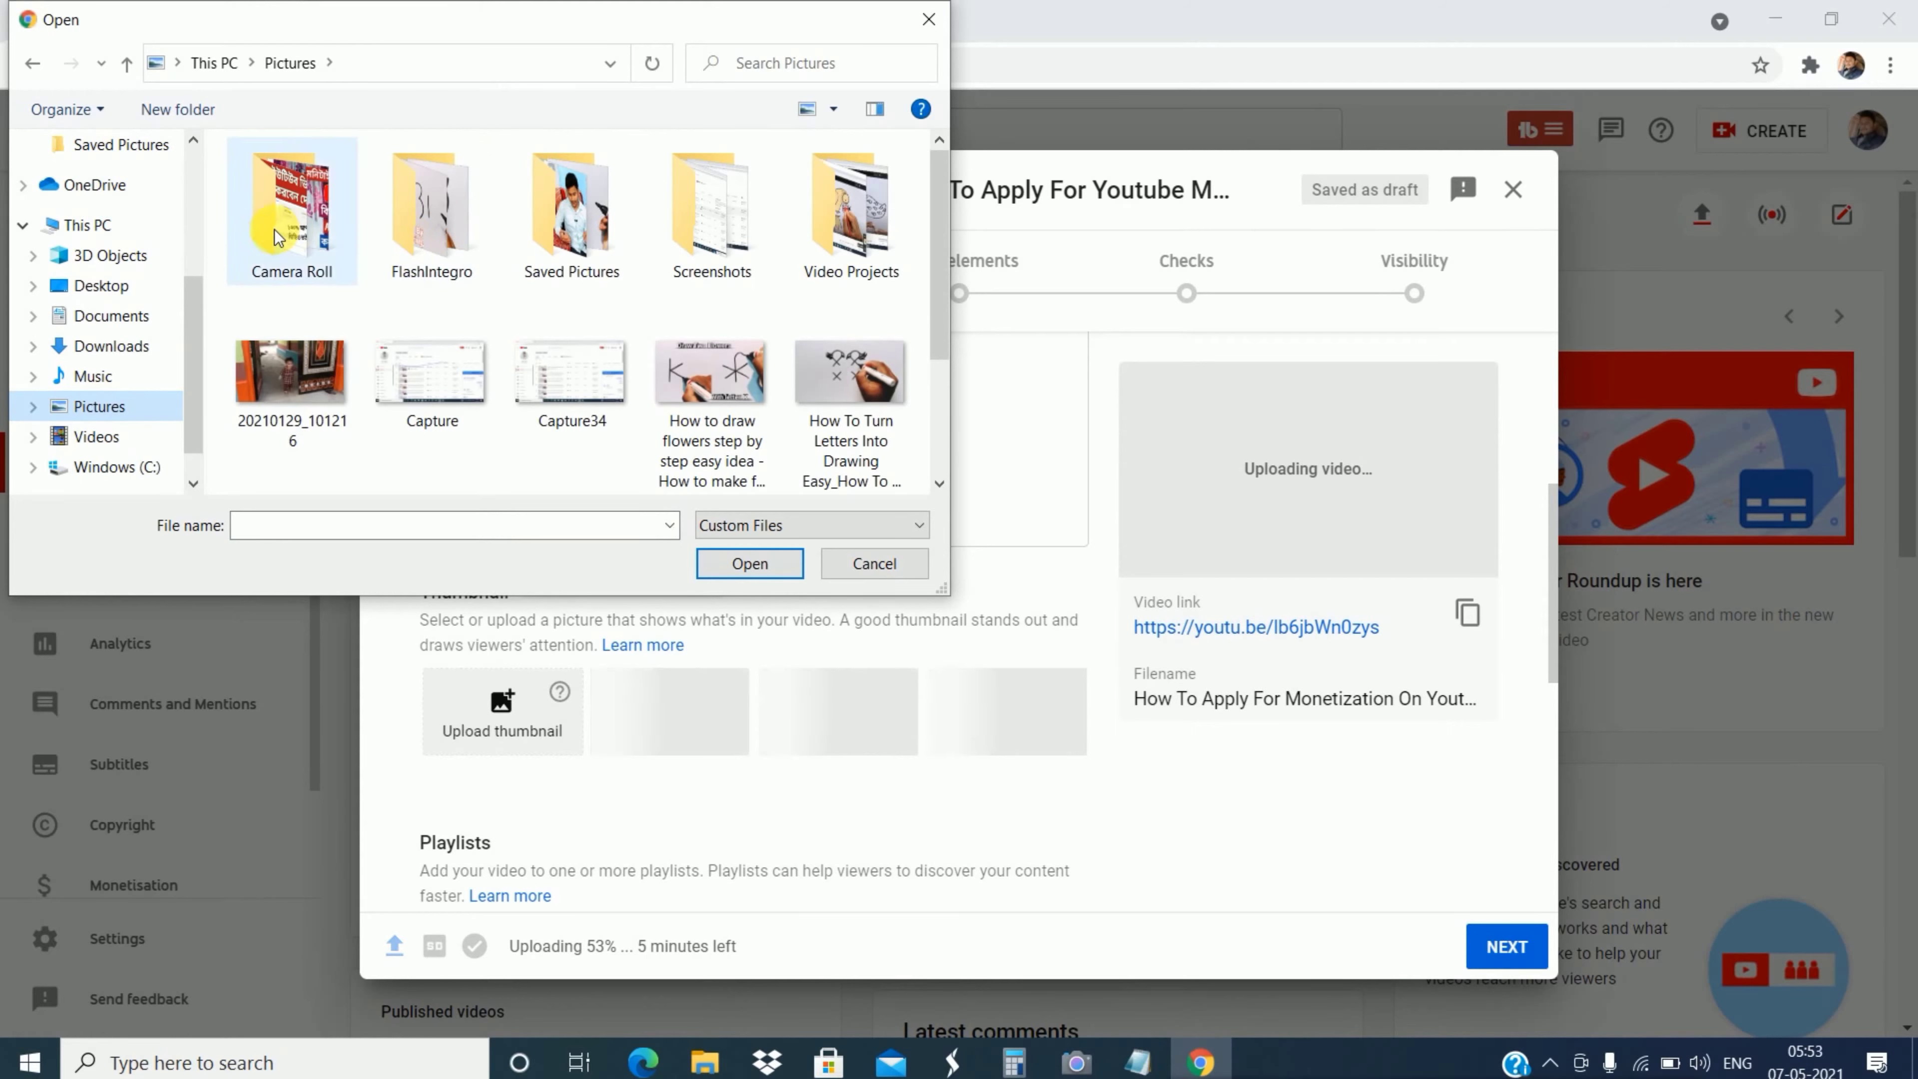
double_click(275, 237)
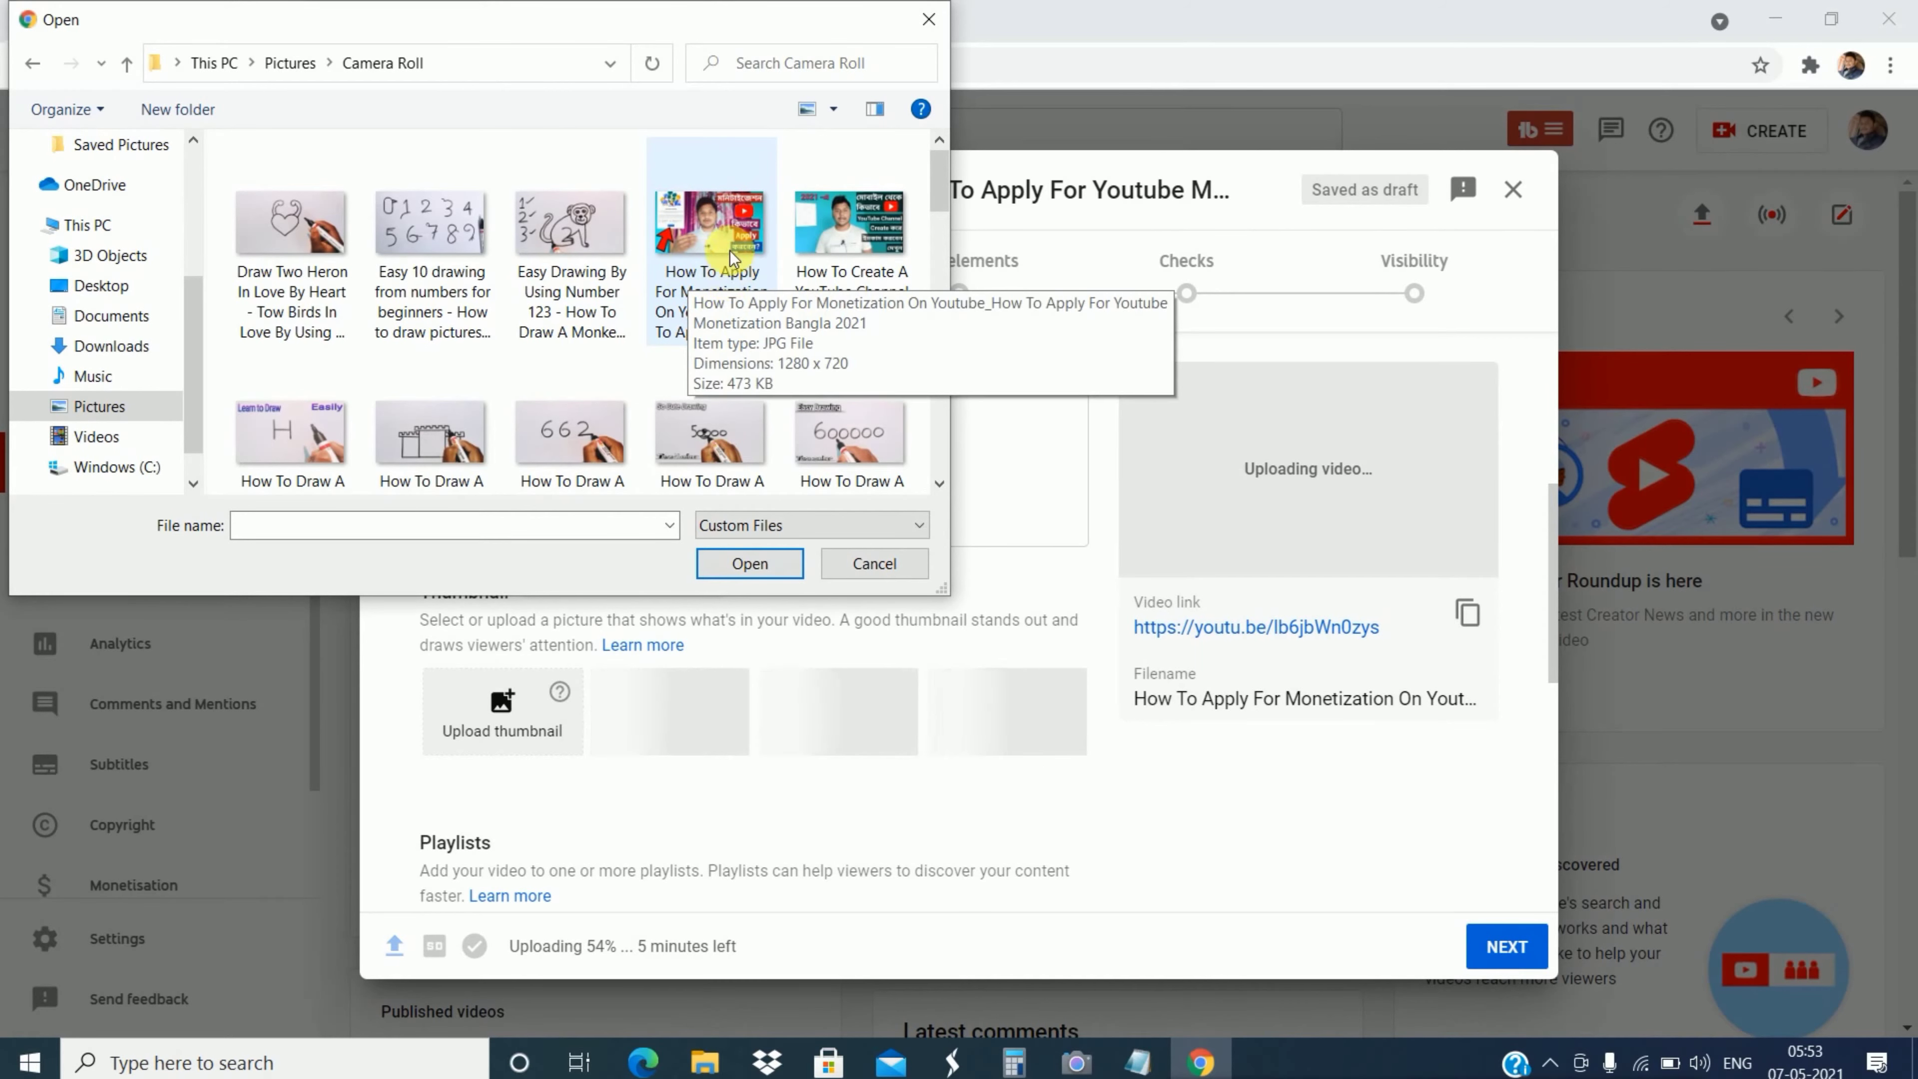
left_click(723, 236)
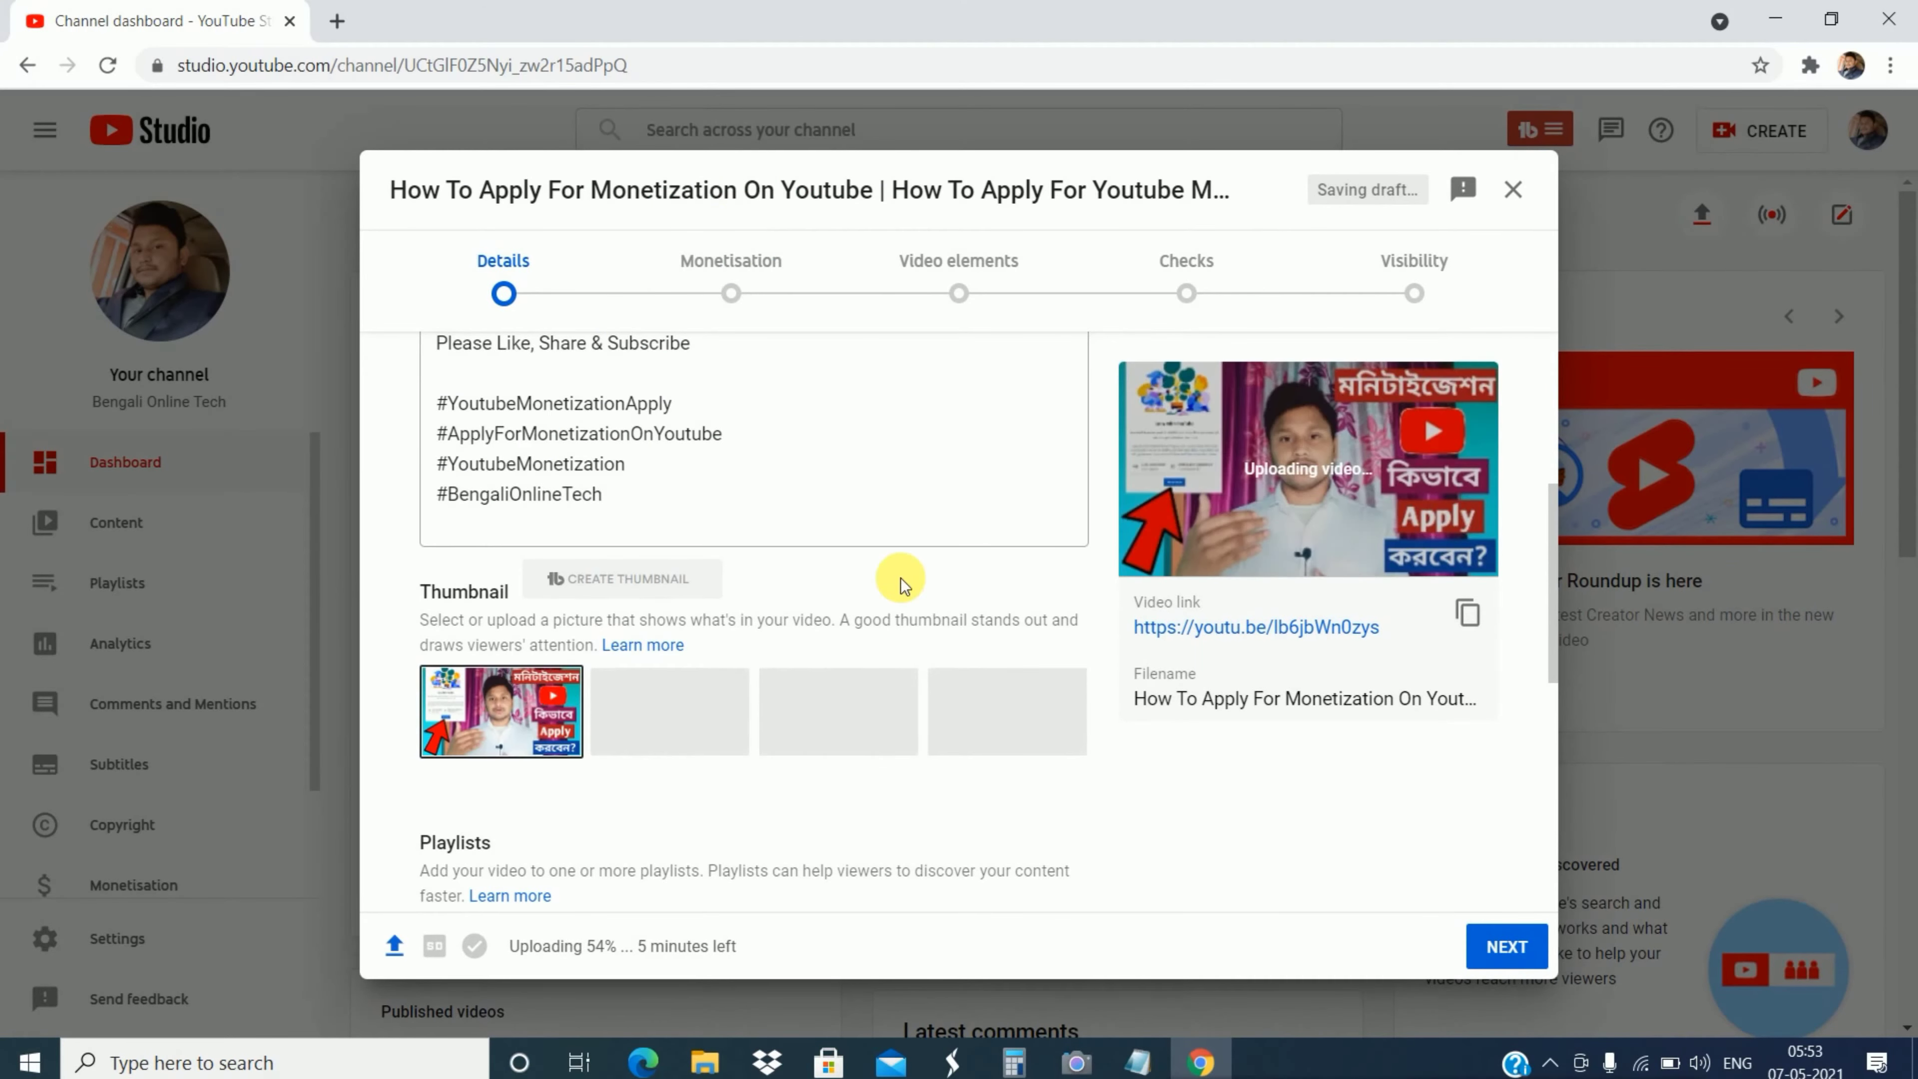
Step: Add the video to the YouTube Knowledge playlist
scroll(901, 579, "down", 2)
scroll(901, 579, "down", 4)
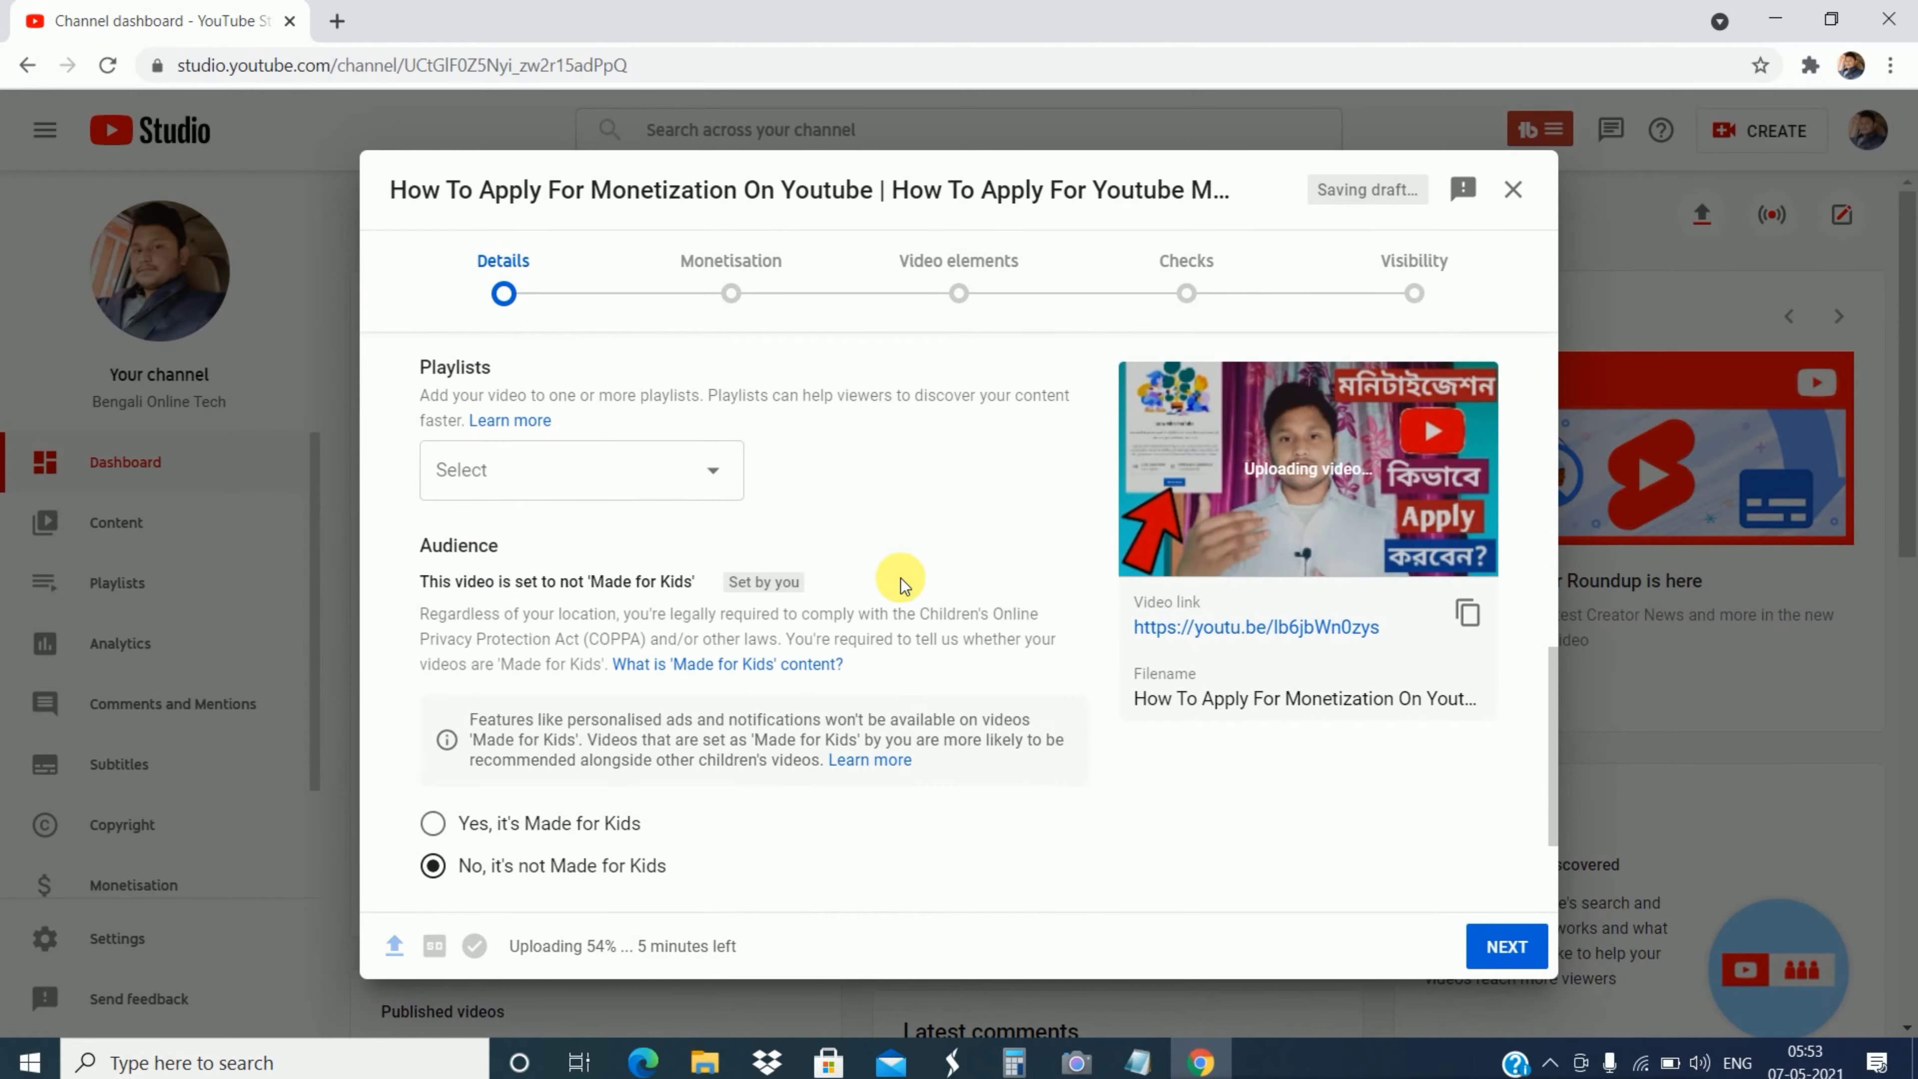
left_click(725, 468)
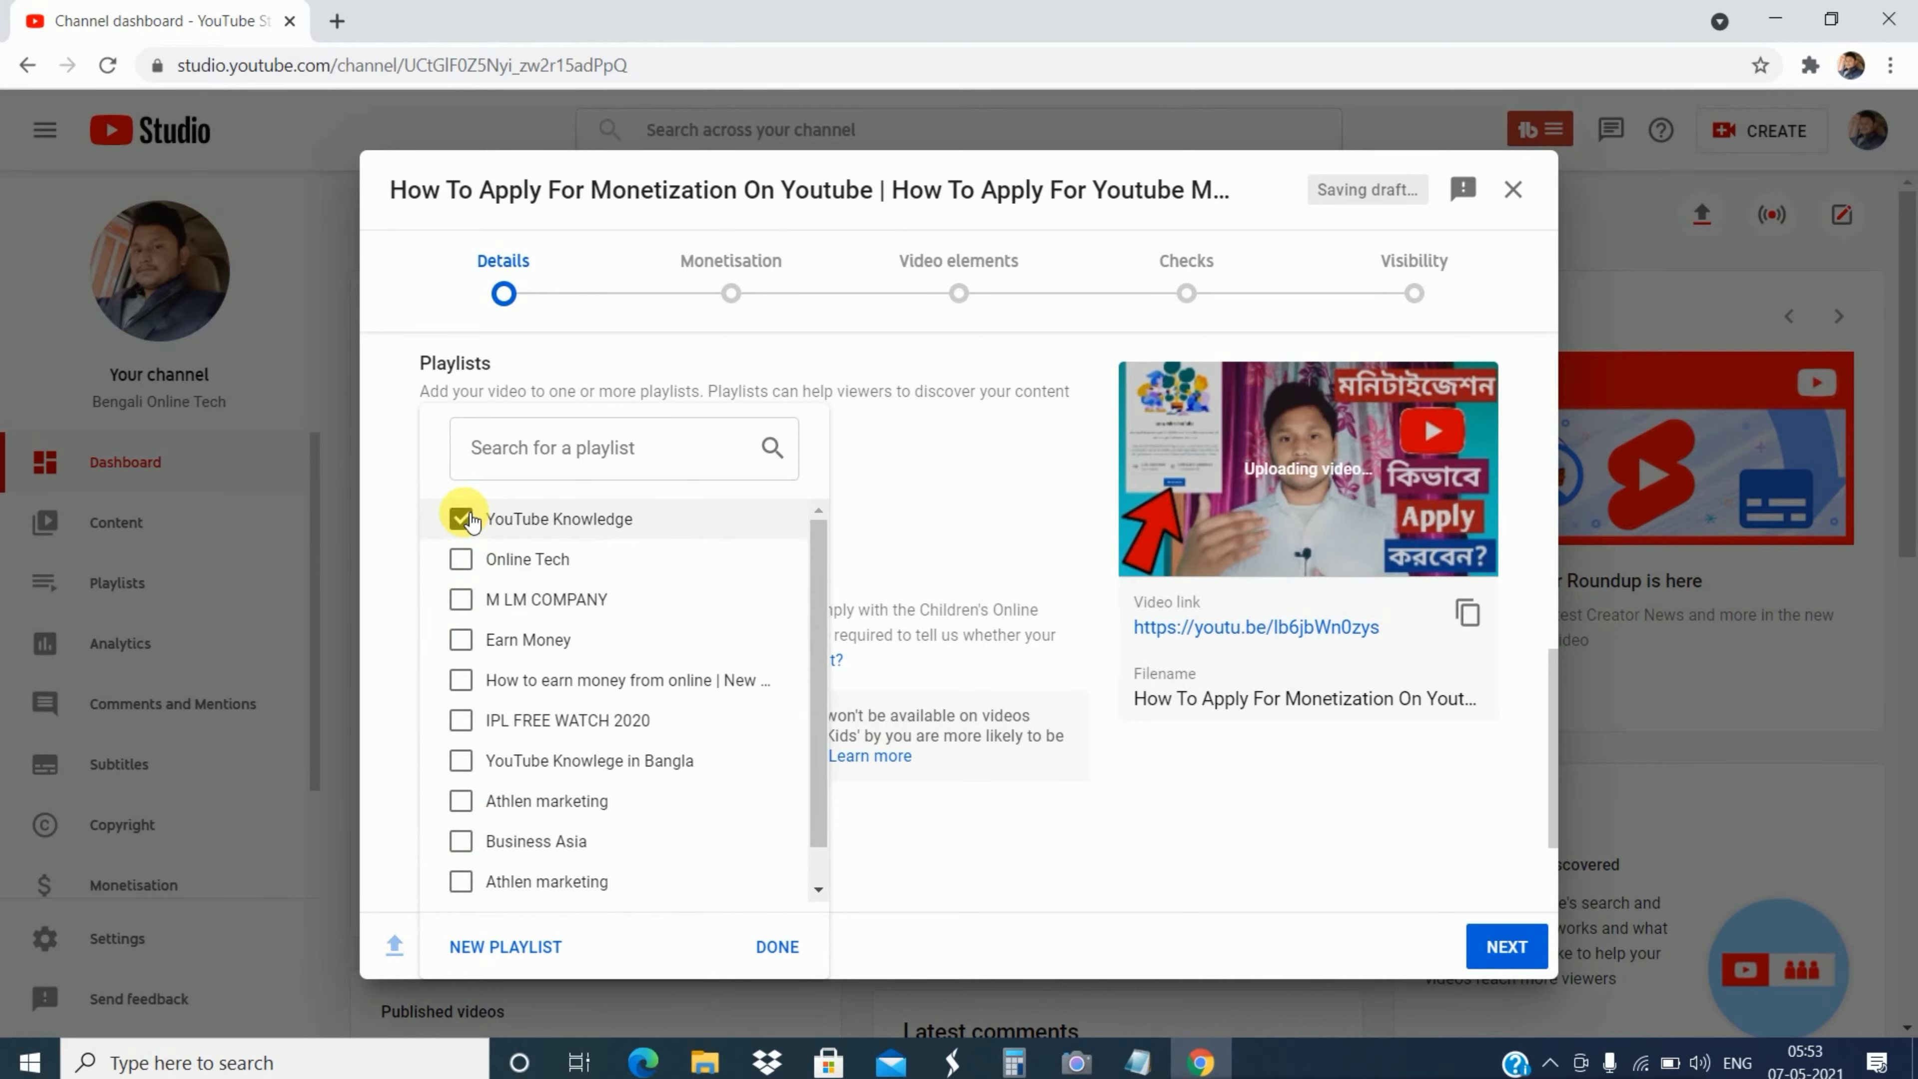
left_click(776, 947)
Step: Reveal the additional video settings and add the tag "youtube monetization"
scroll(761, 771, "down", 3)
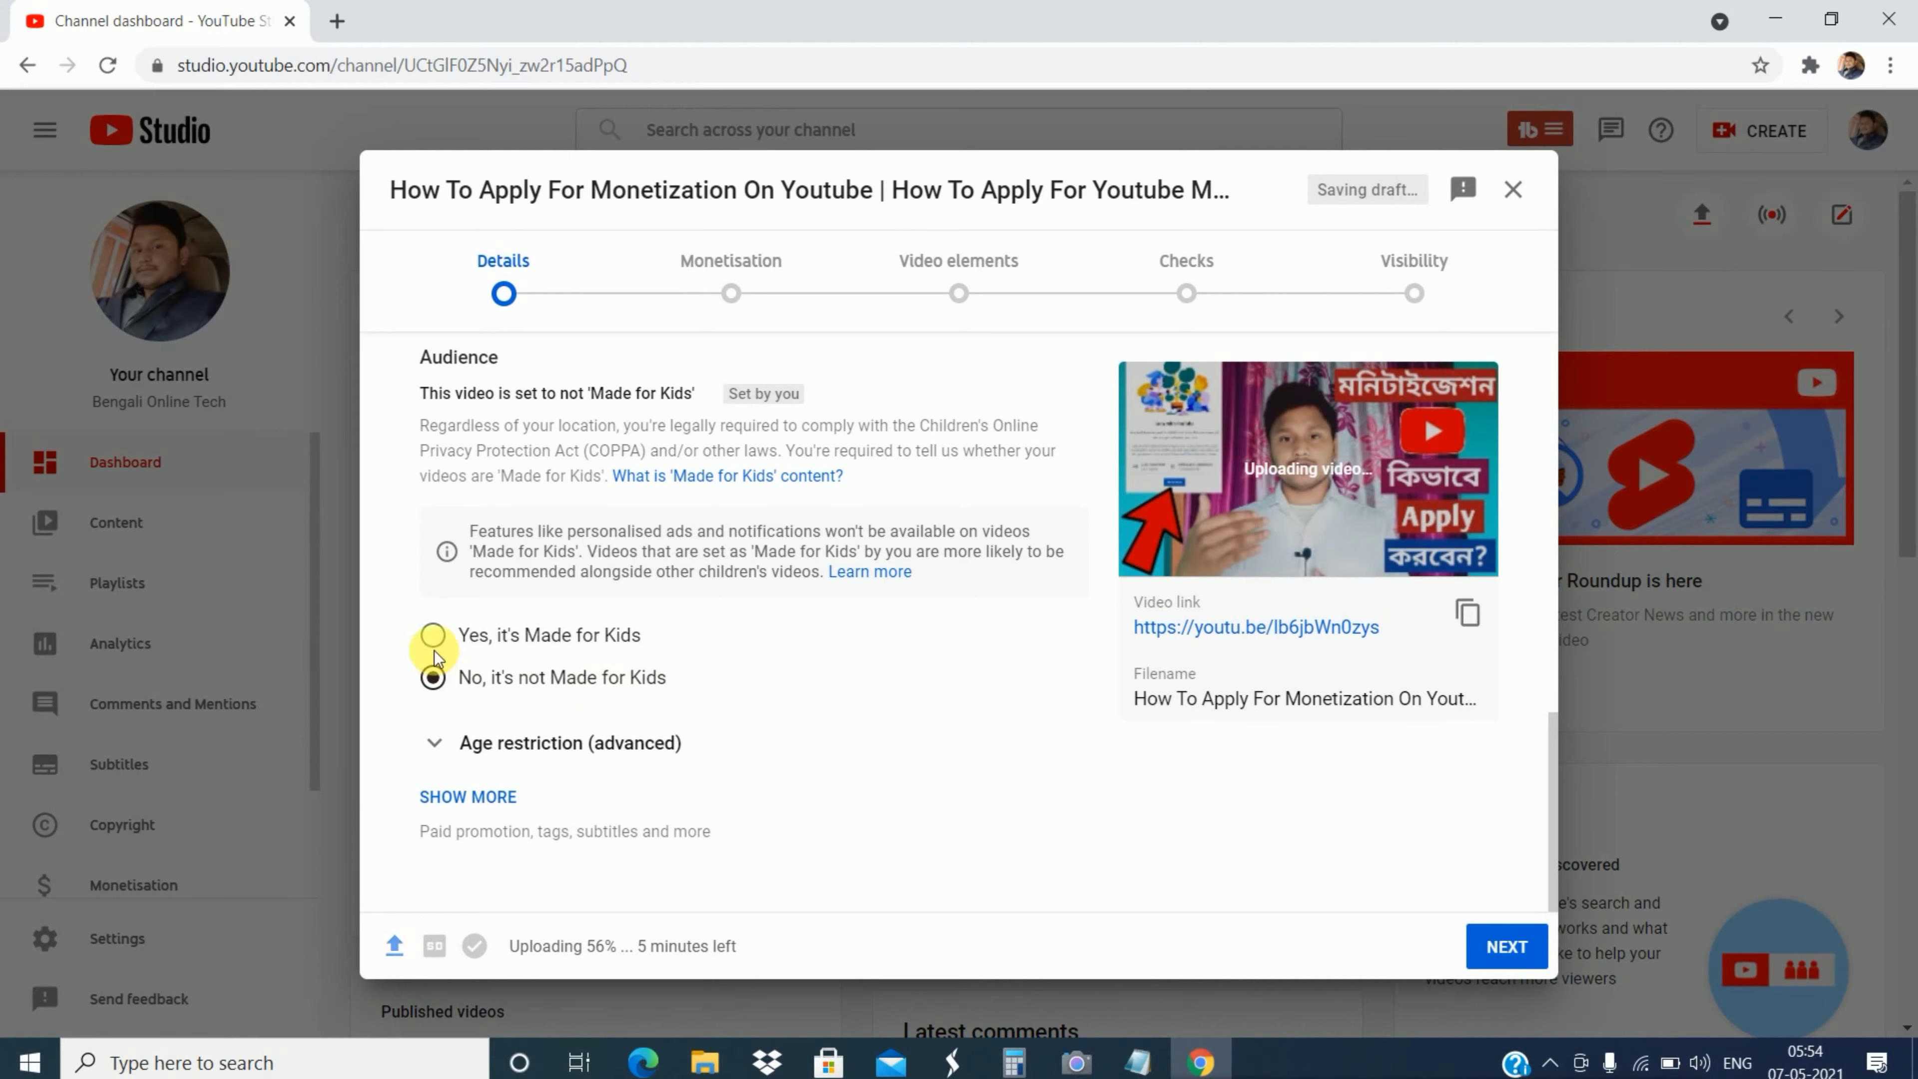
left_click(502, 799)
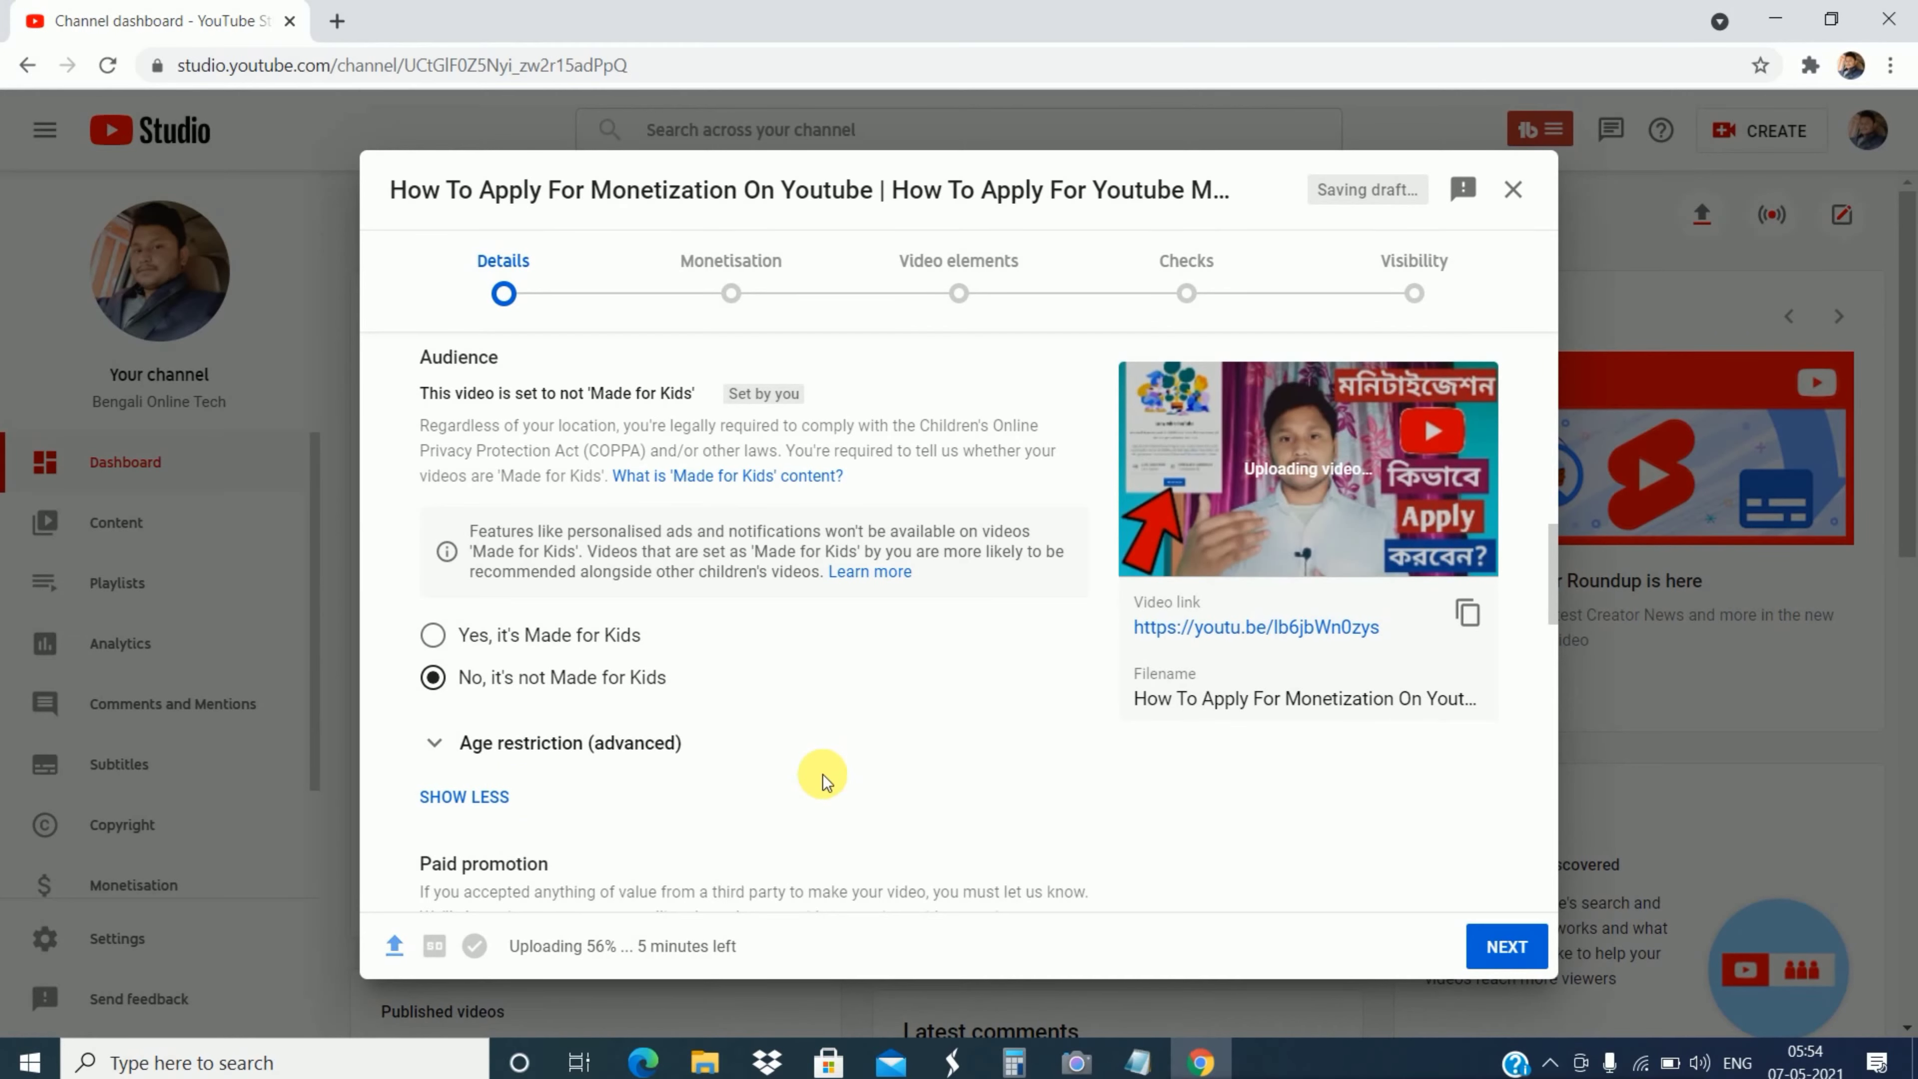
scroll(822, 775, "down", 10)
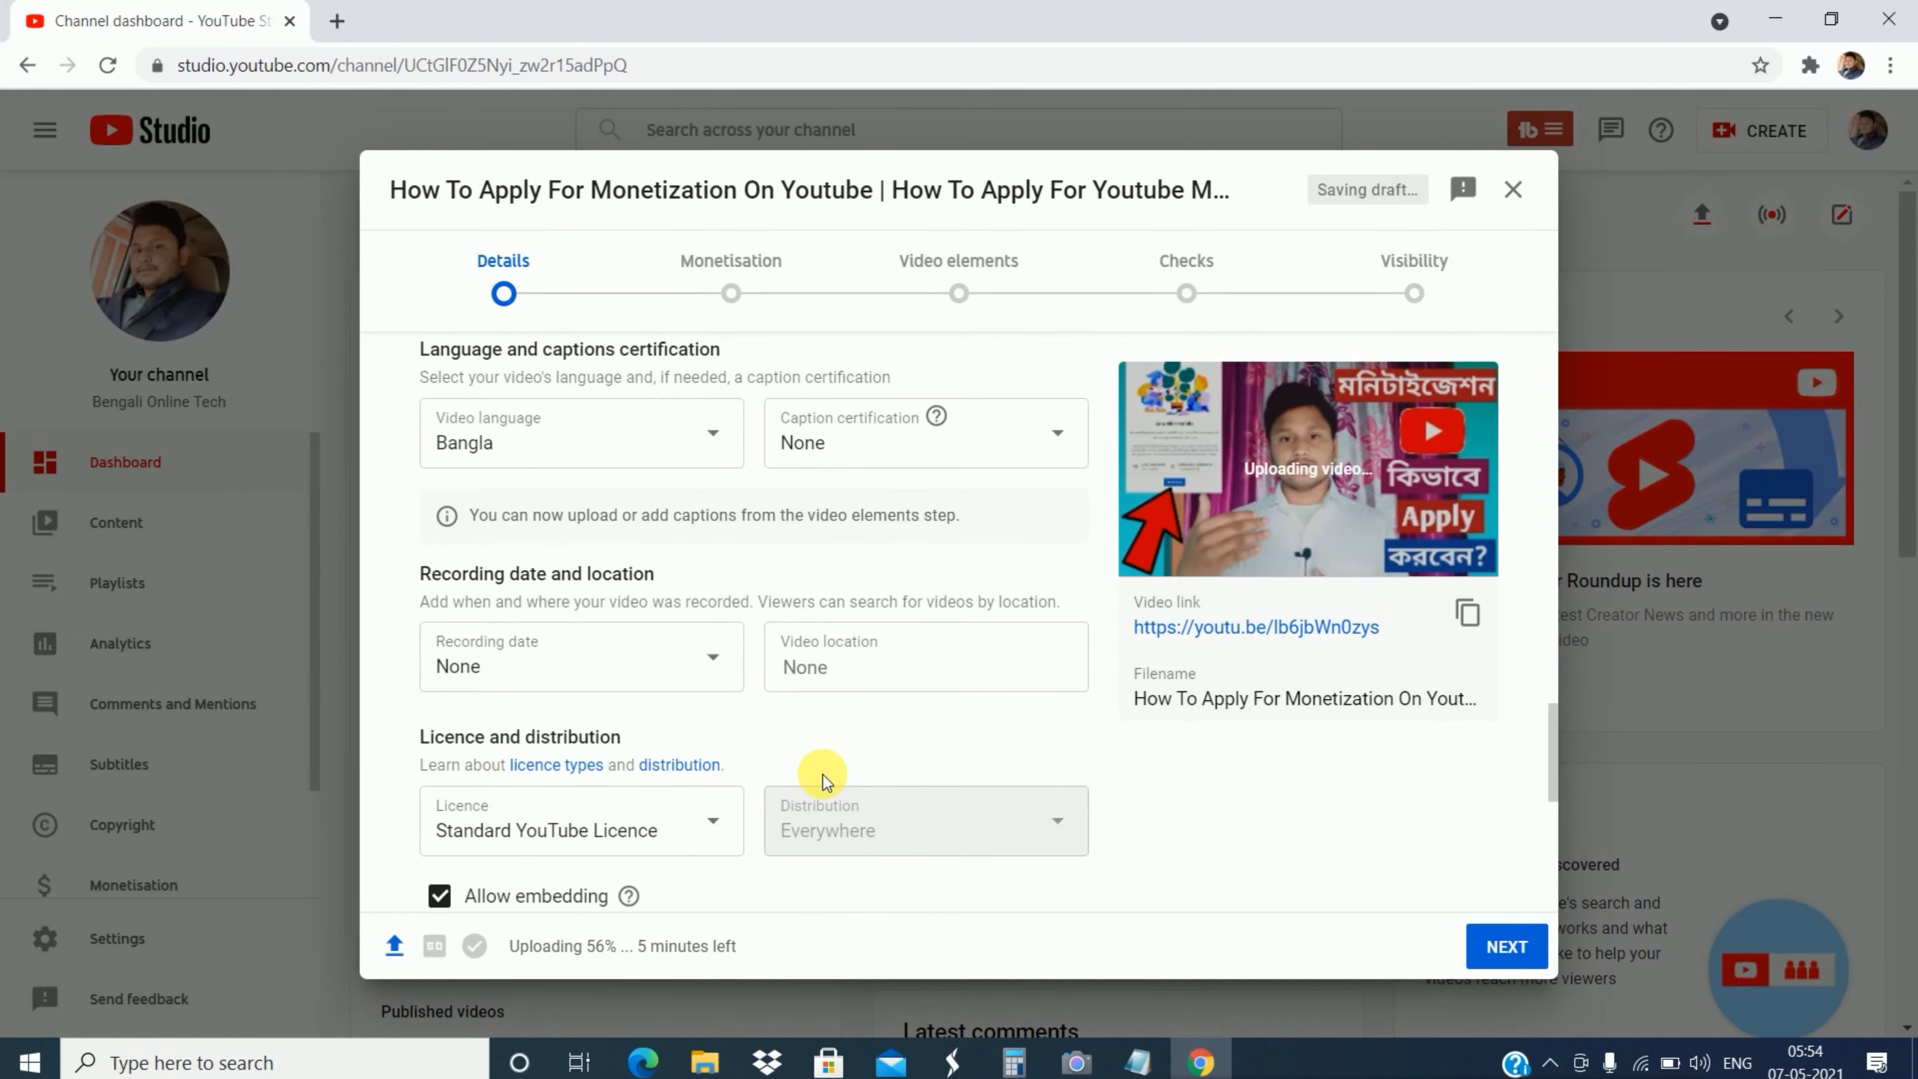
scroll(935, 589, "up", 5)
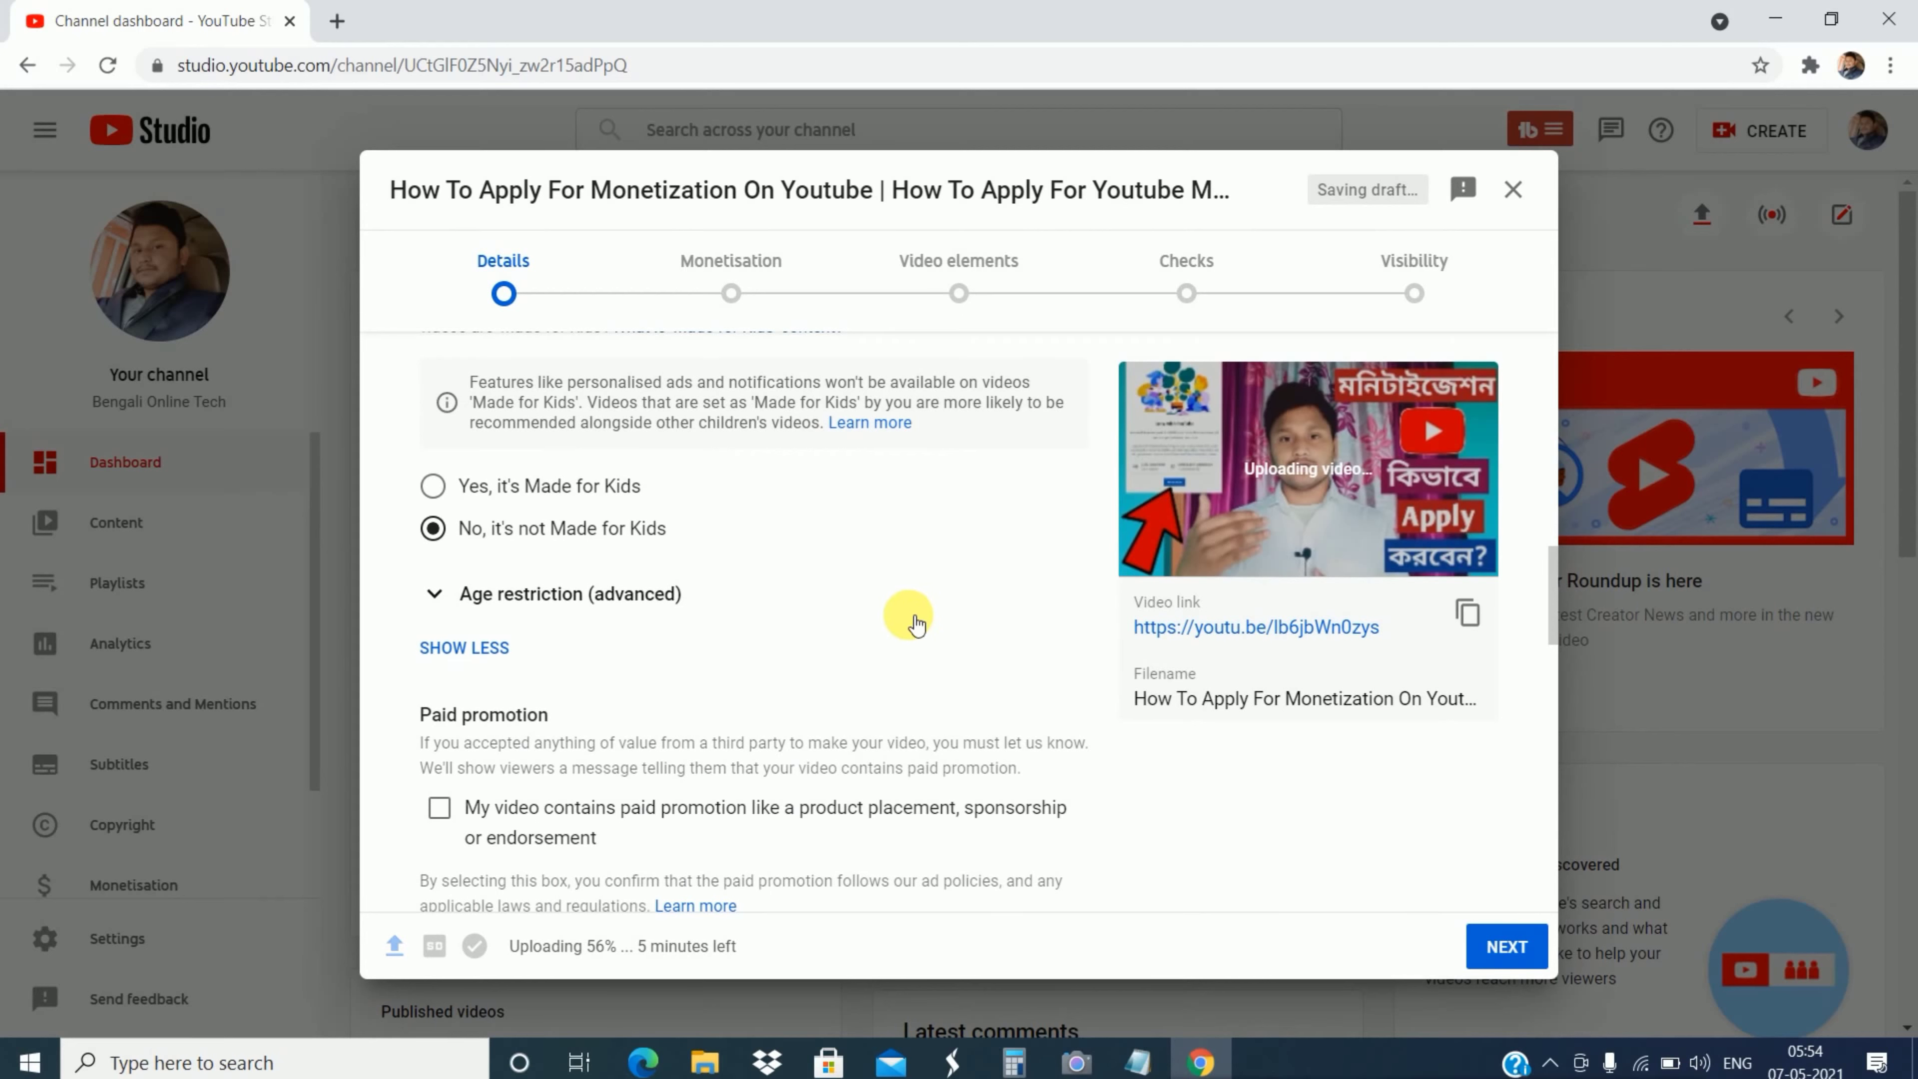
scroll(916, 625, "down", 5)
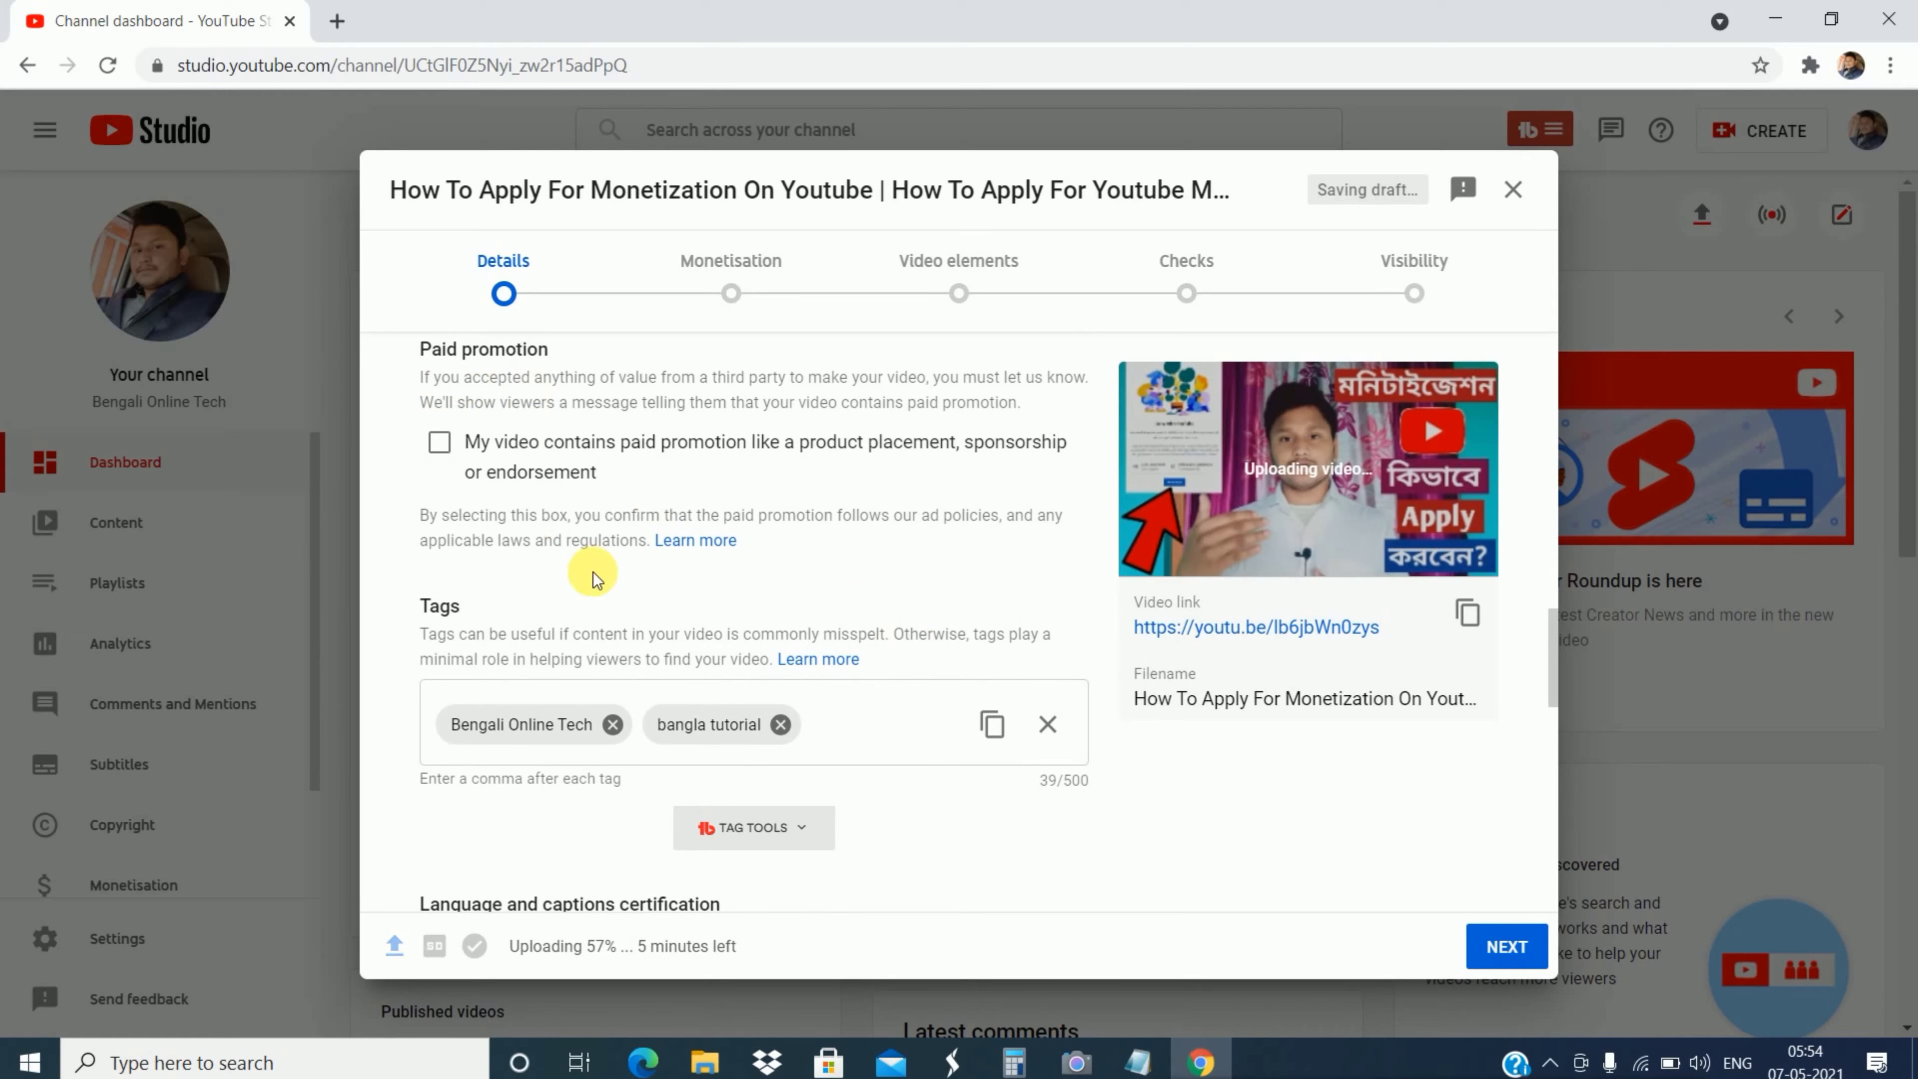
scroll(594, 574, "down", 3)
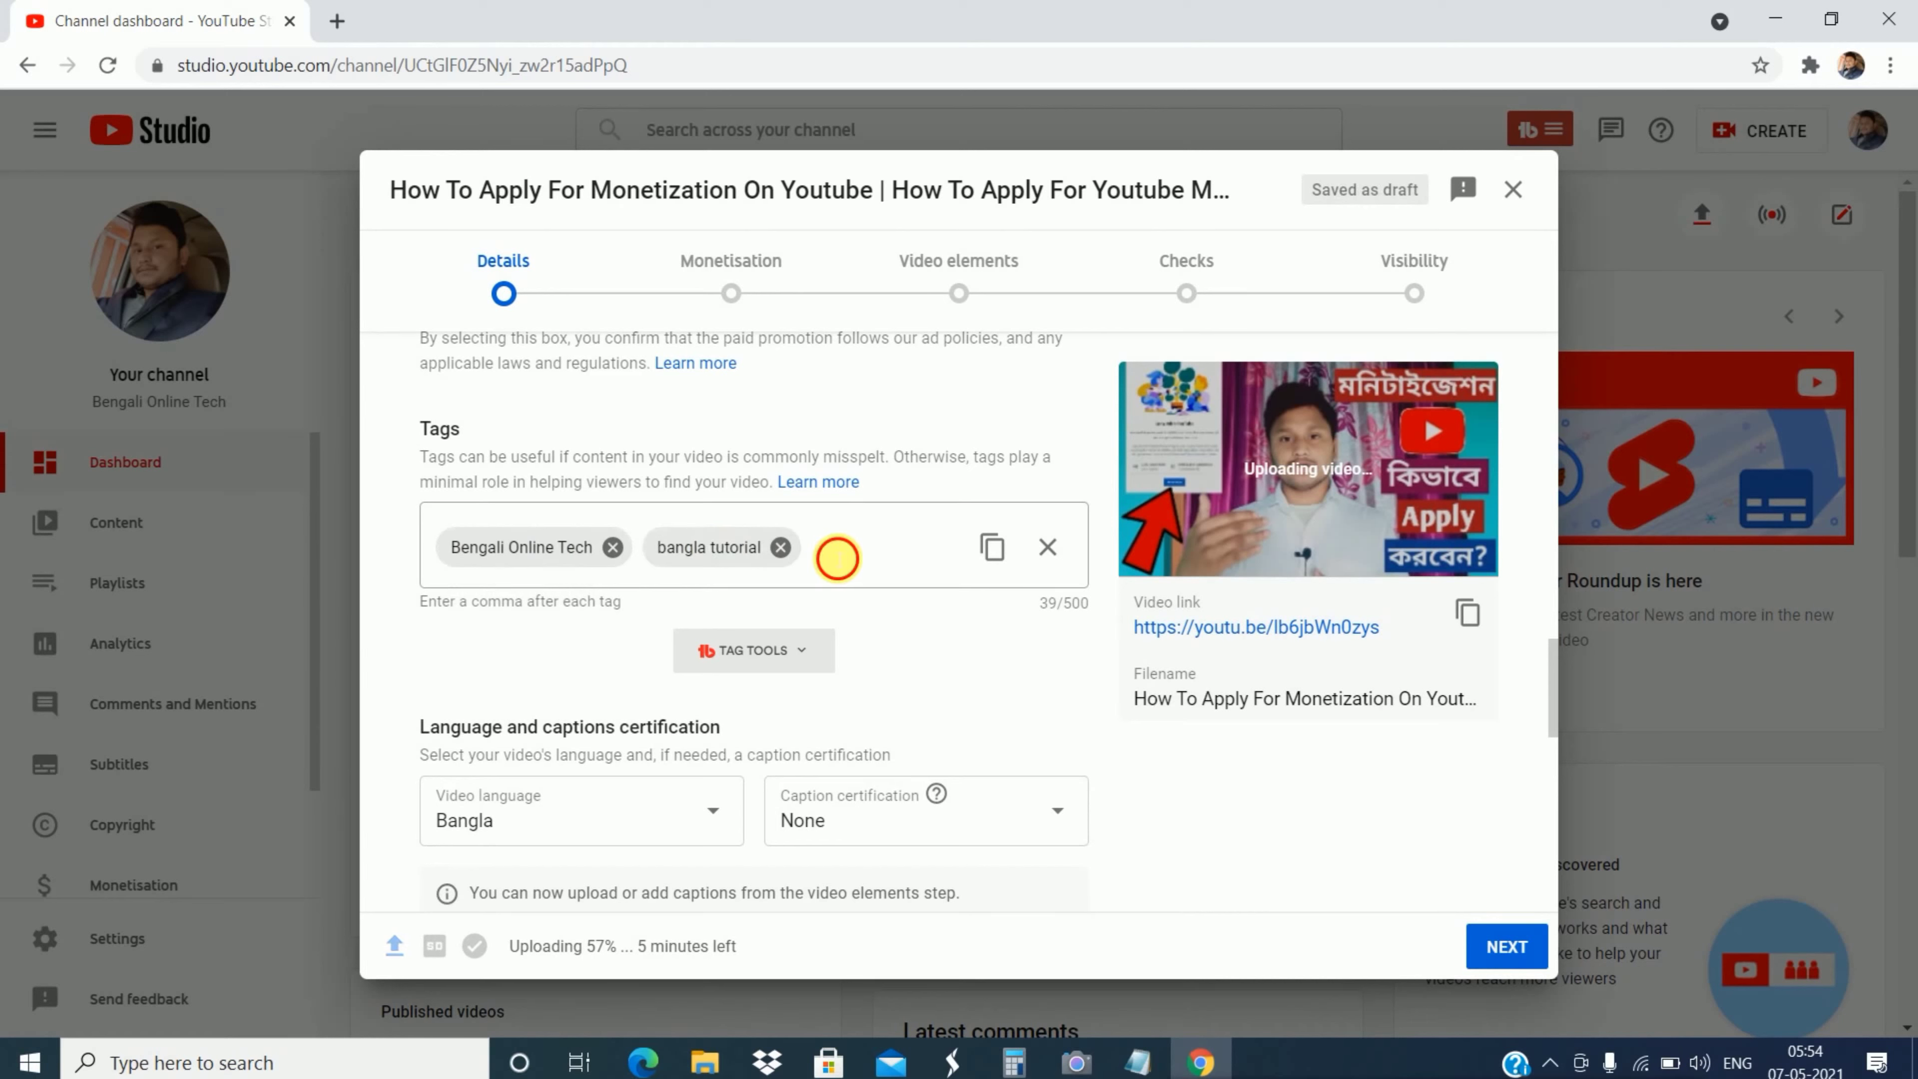
left_click(837, 557)
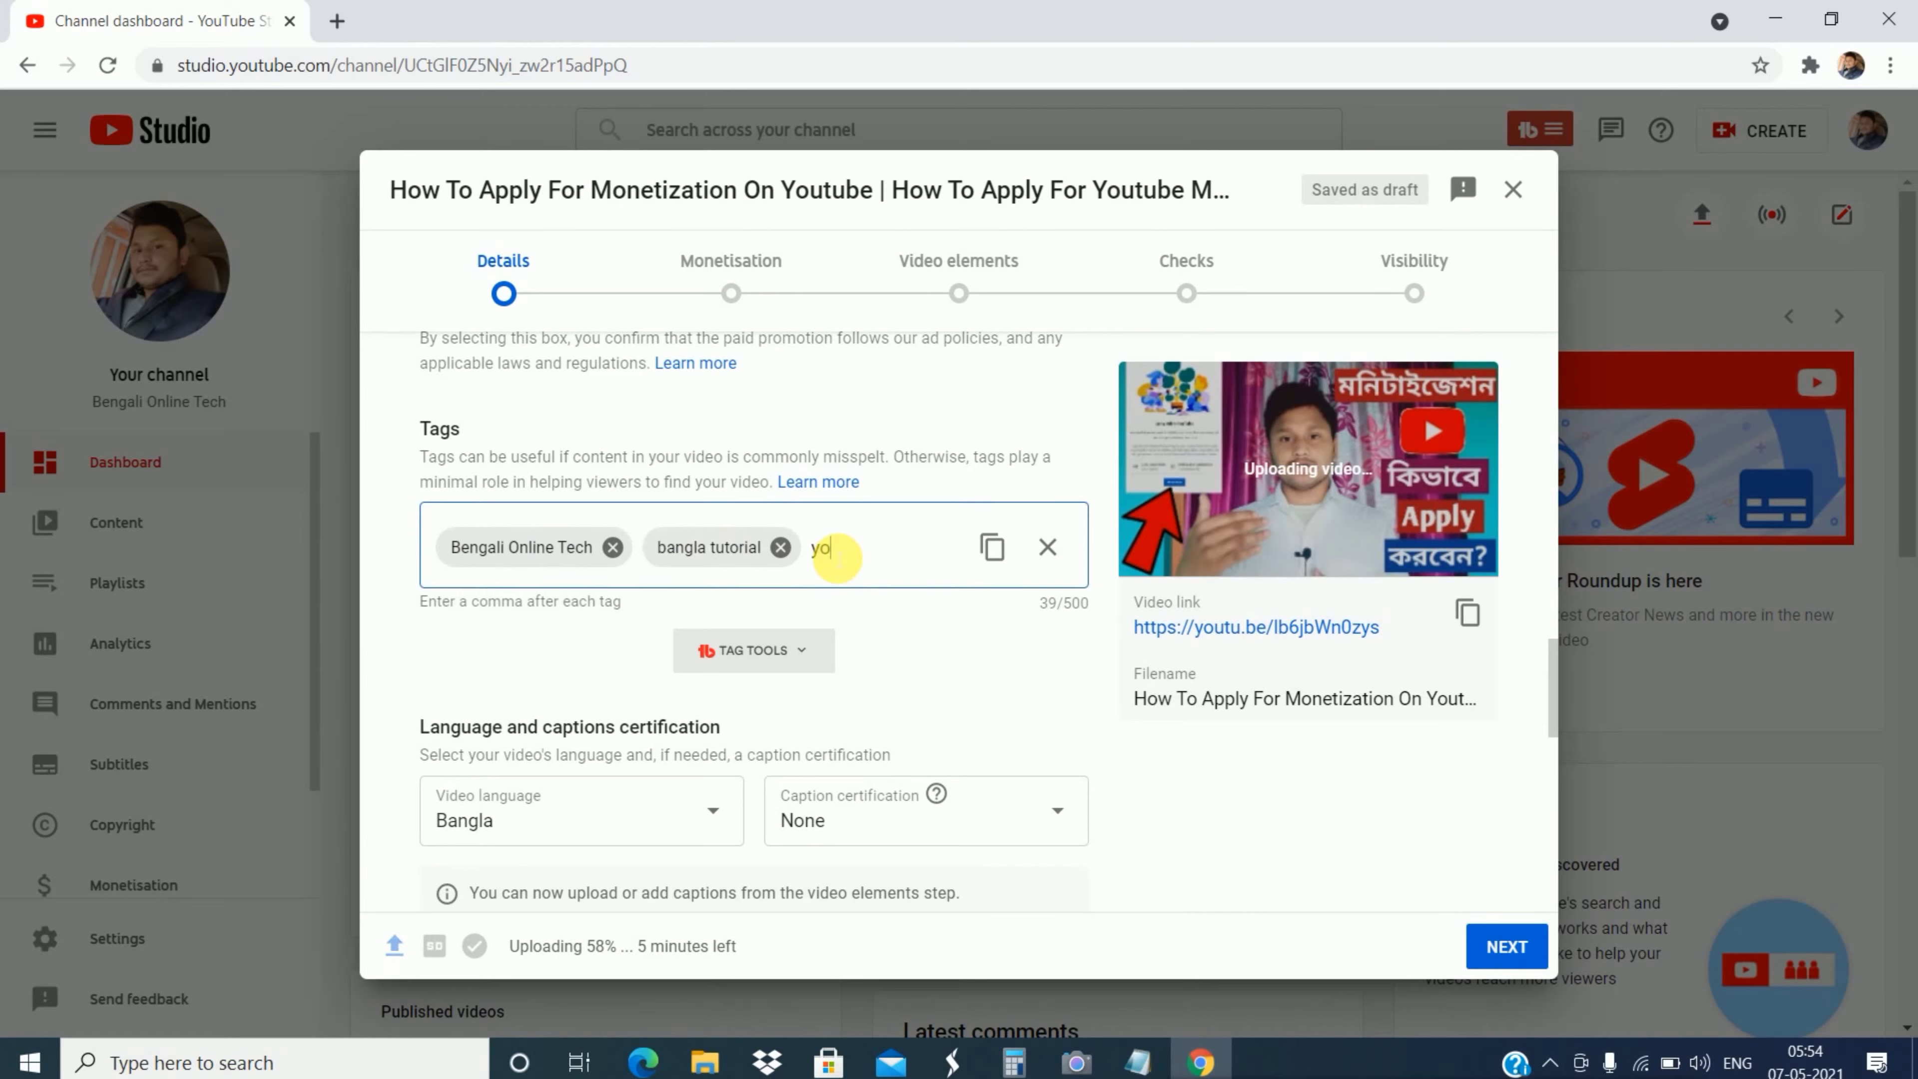
type("youtube monetization")
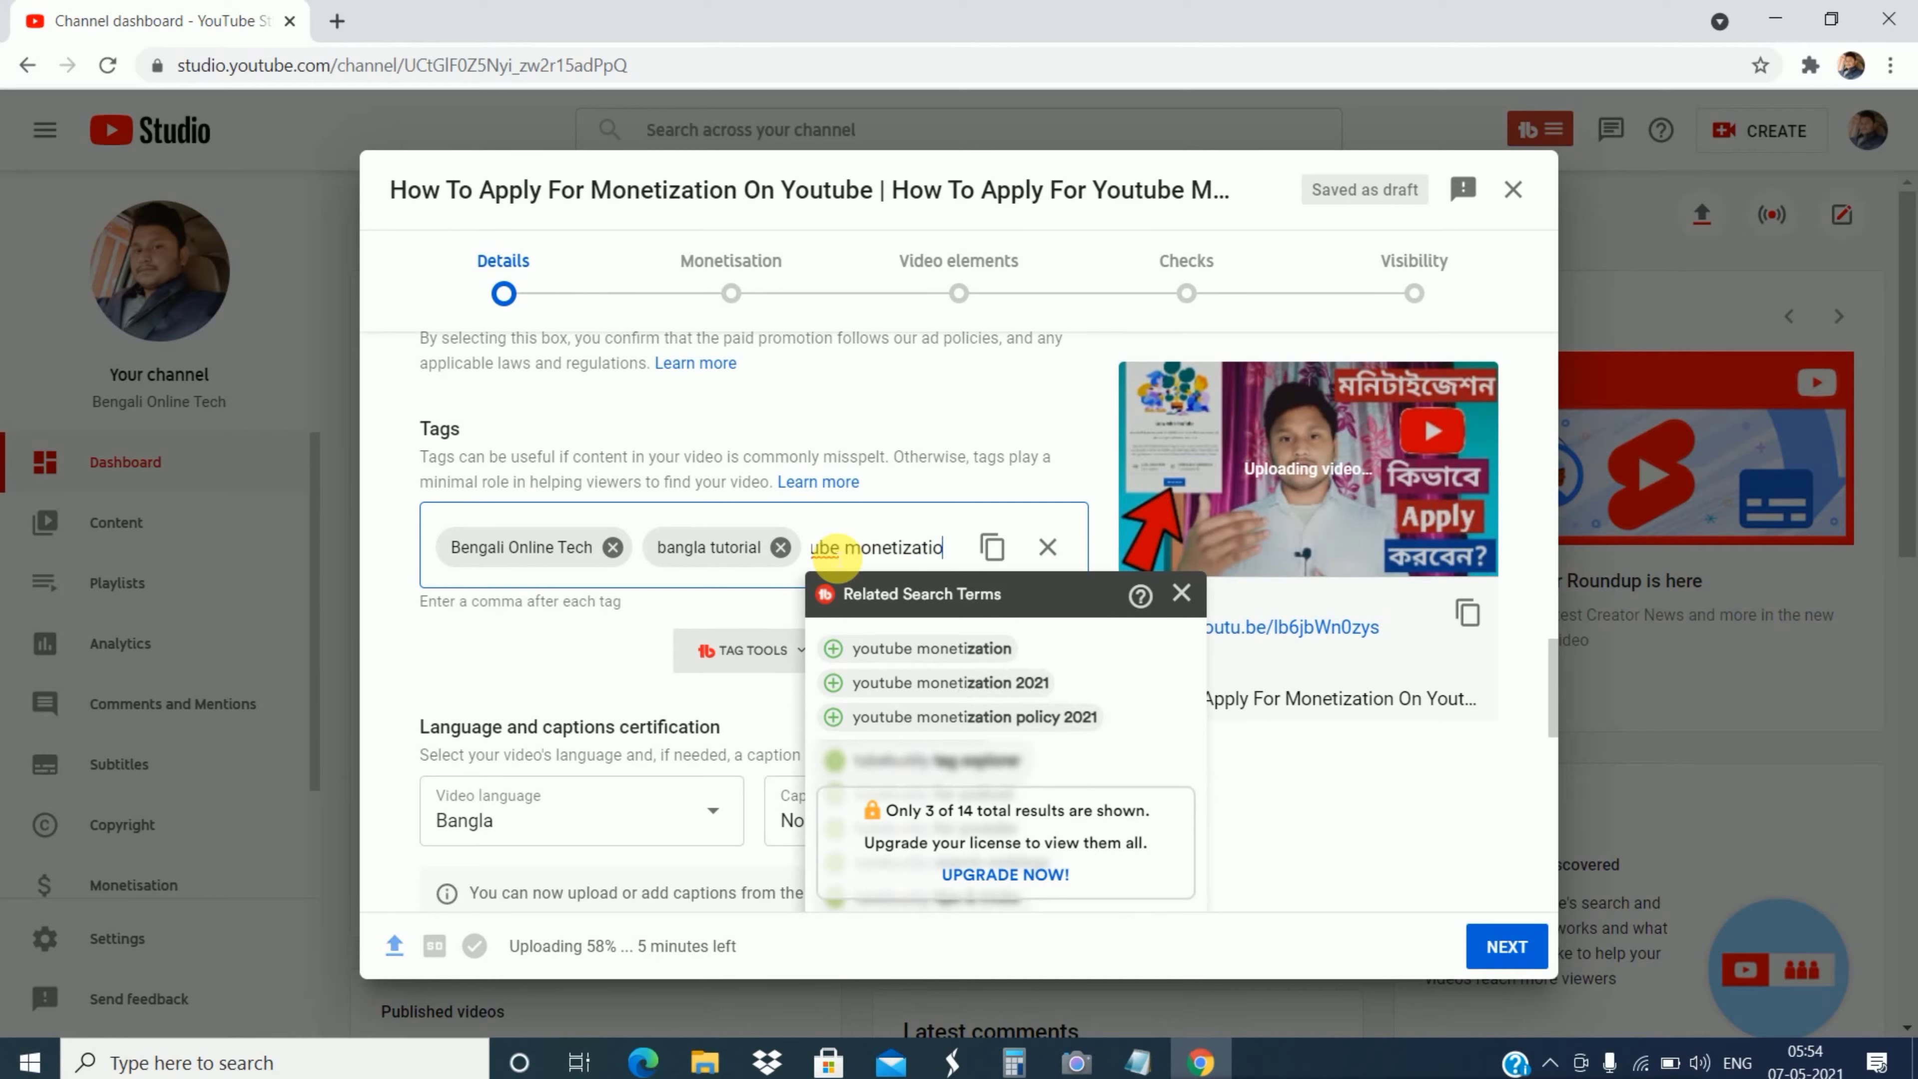
key("Return")
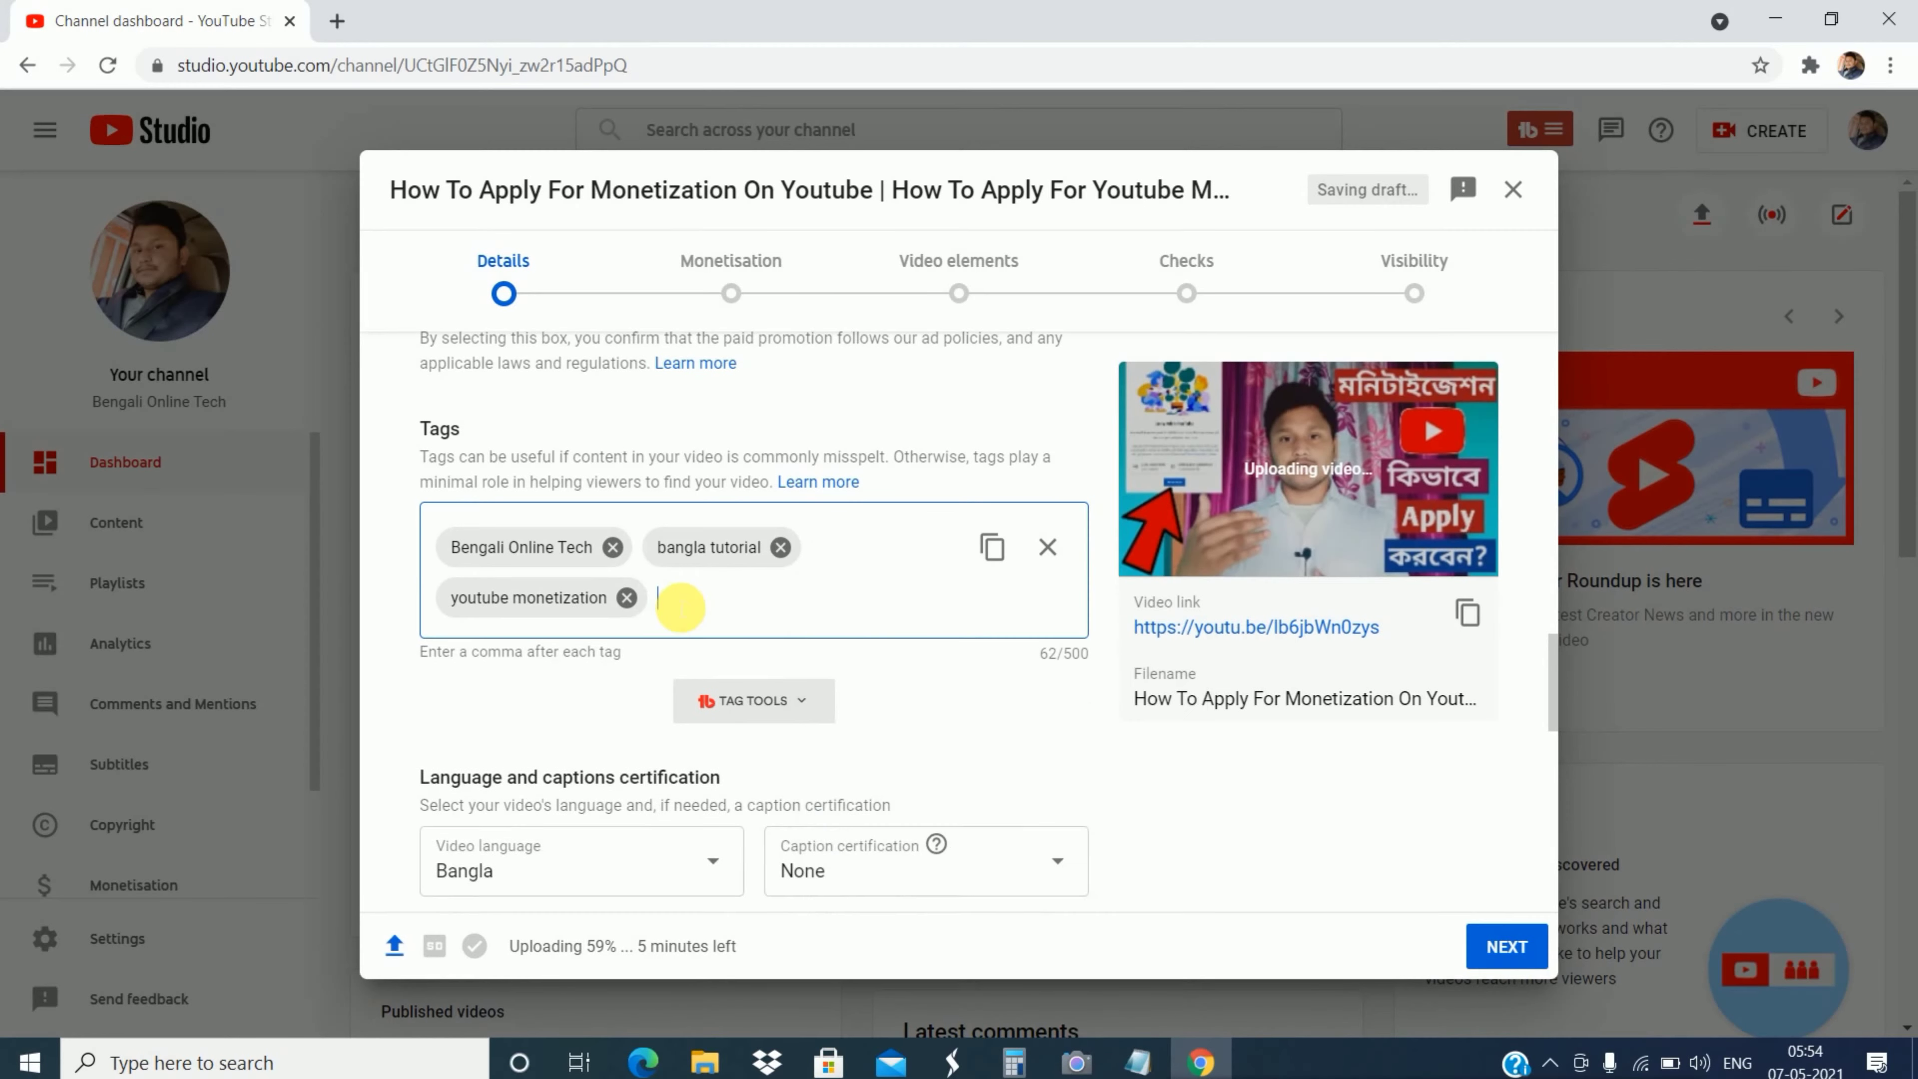
Step: Add the suggested tag "youtube monetization 2021" and close the related search terms
type("youtube")
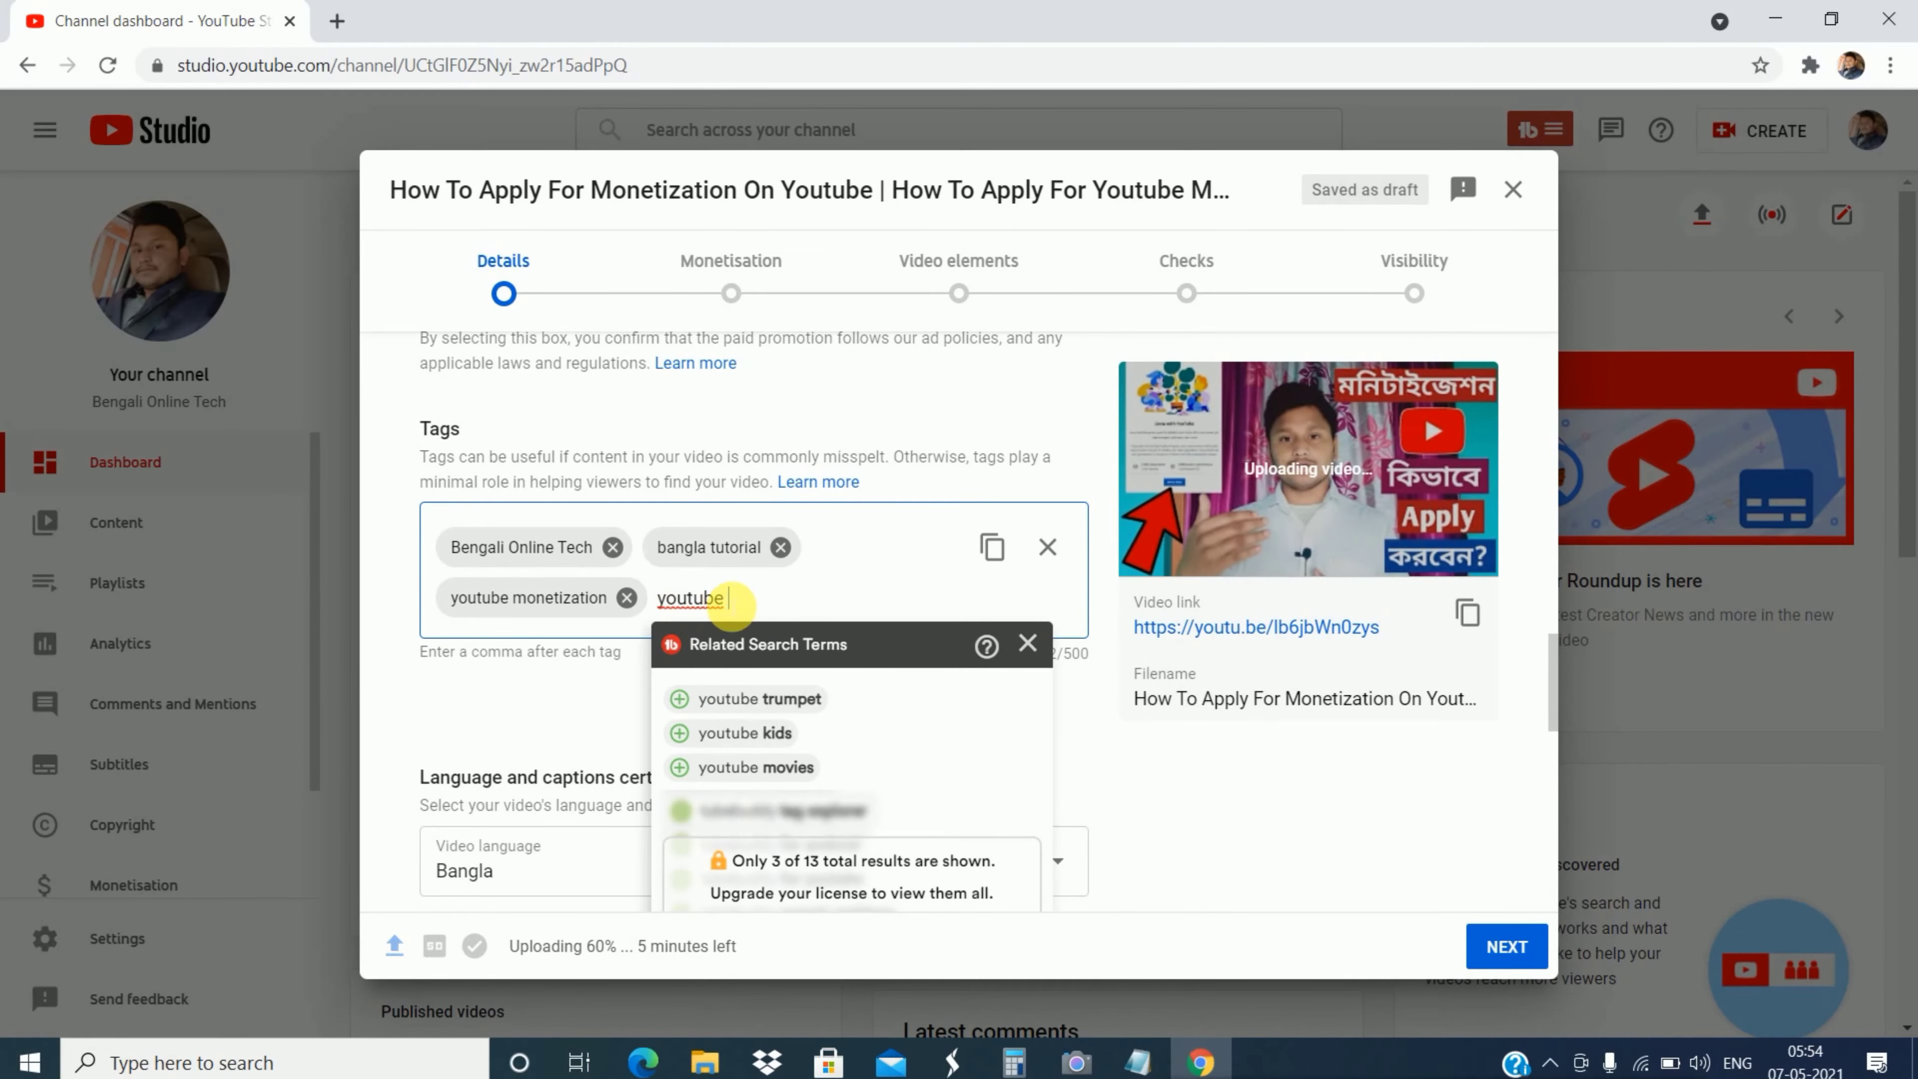
type(" monetiza")
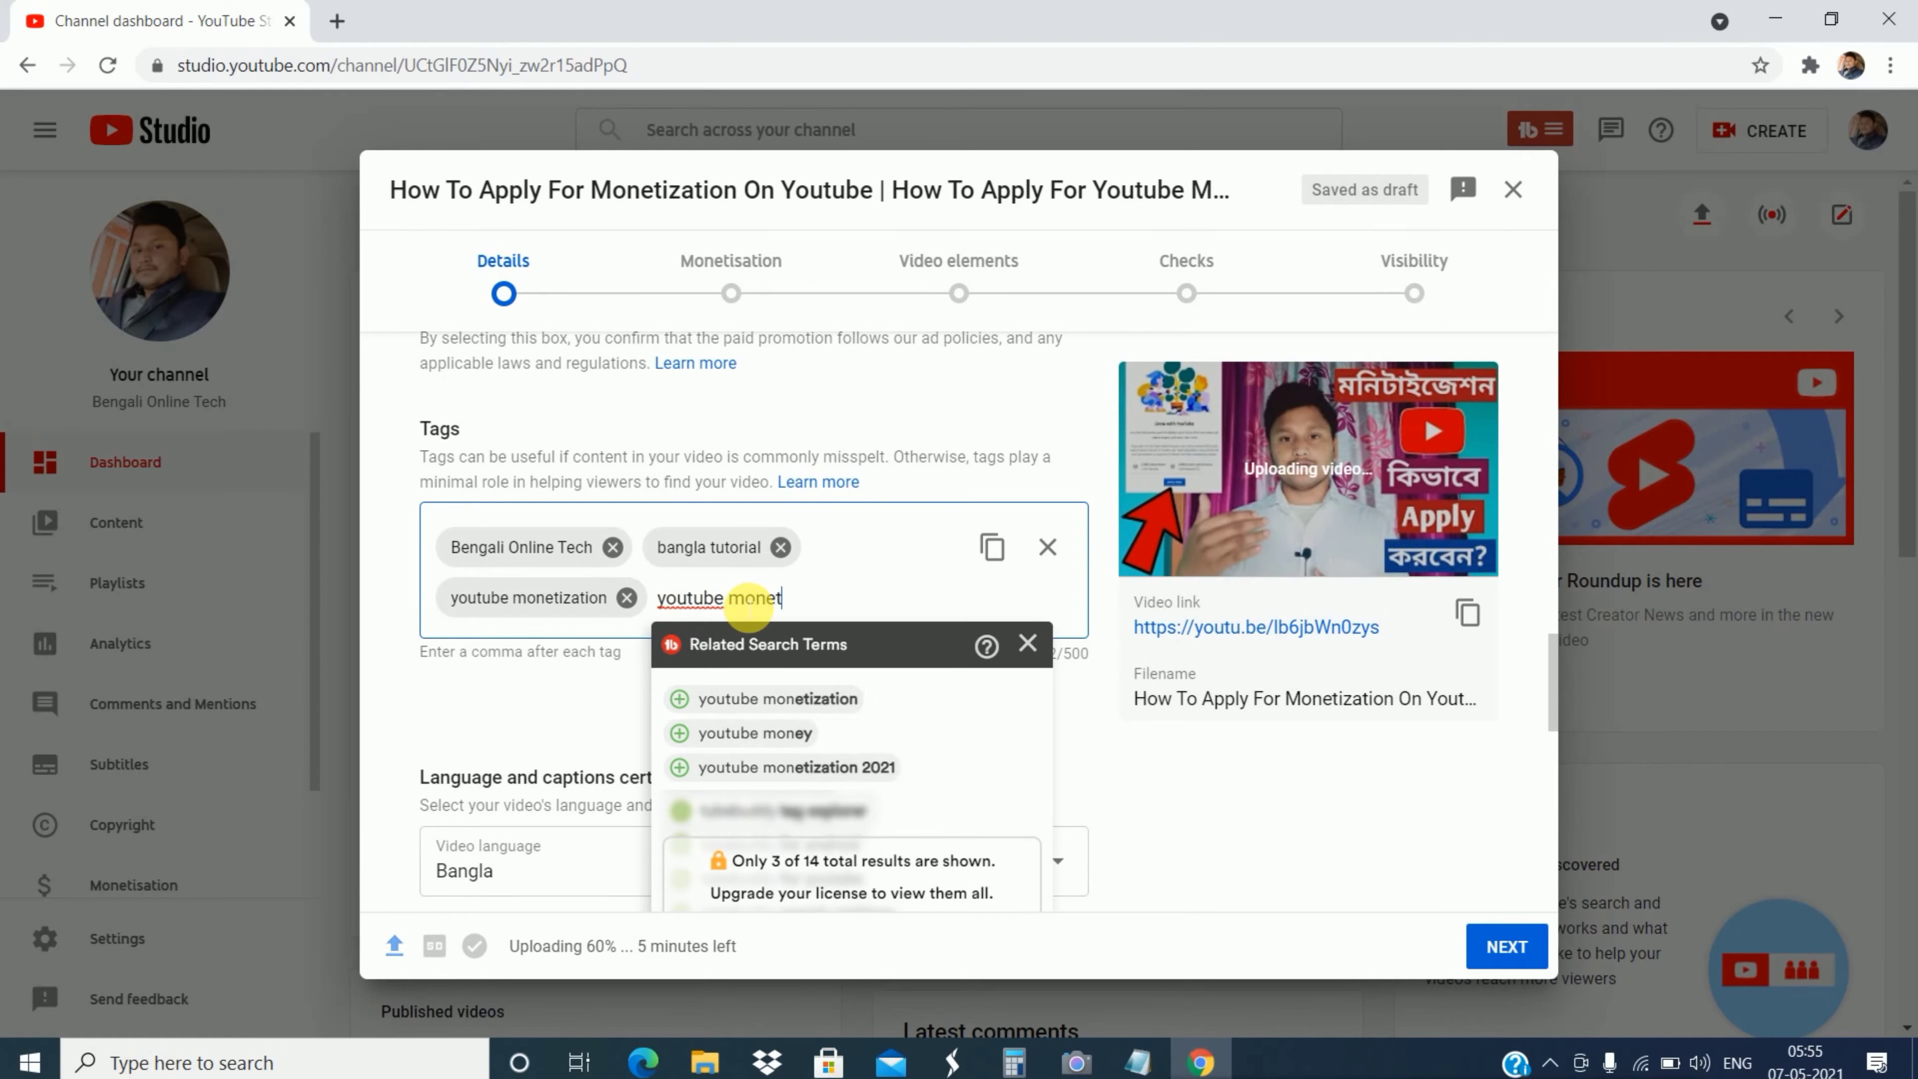
left_click(819, 732)
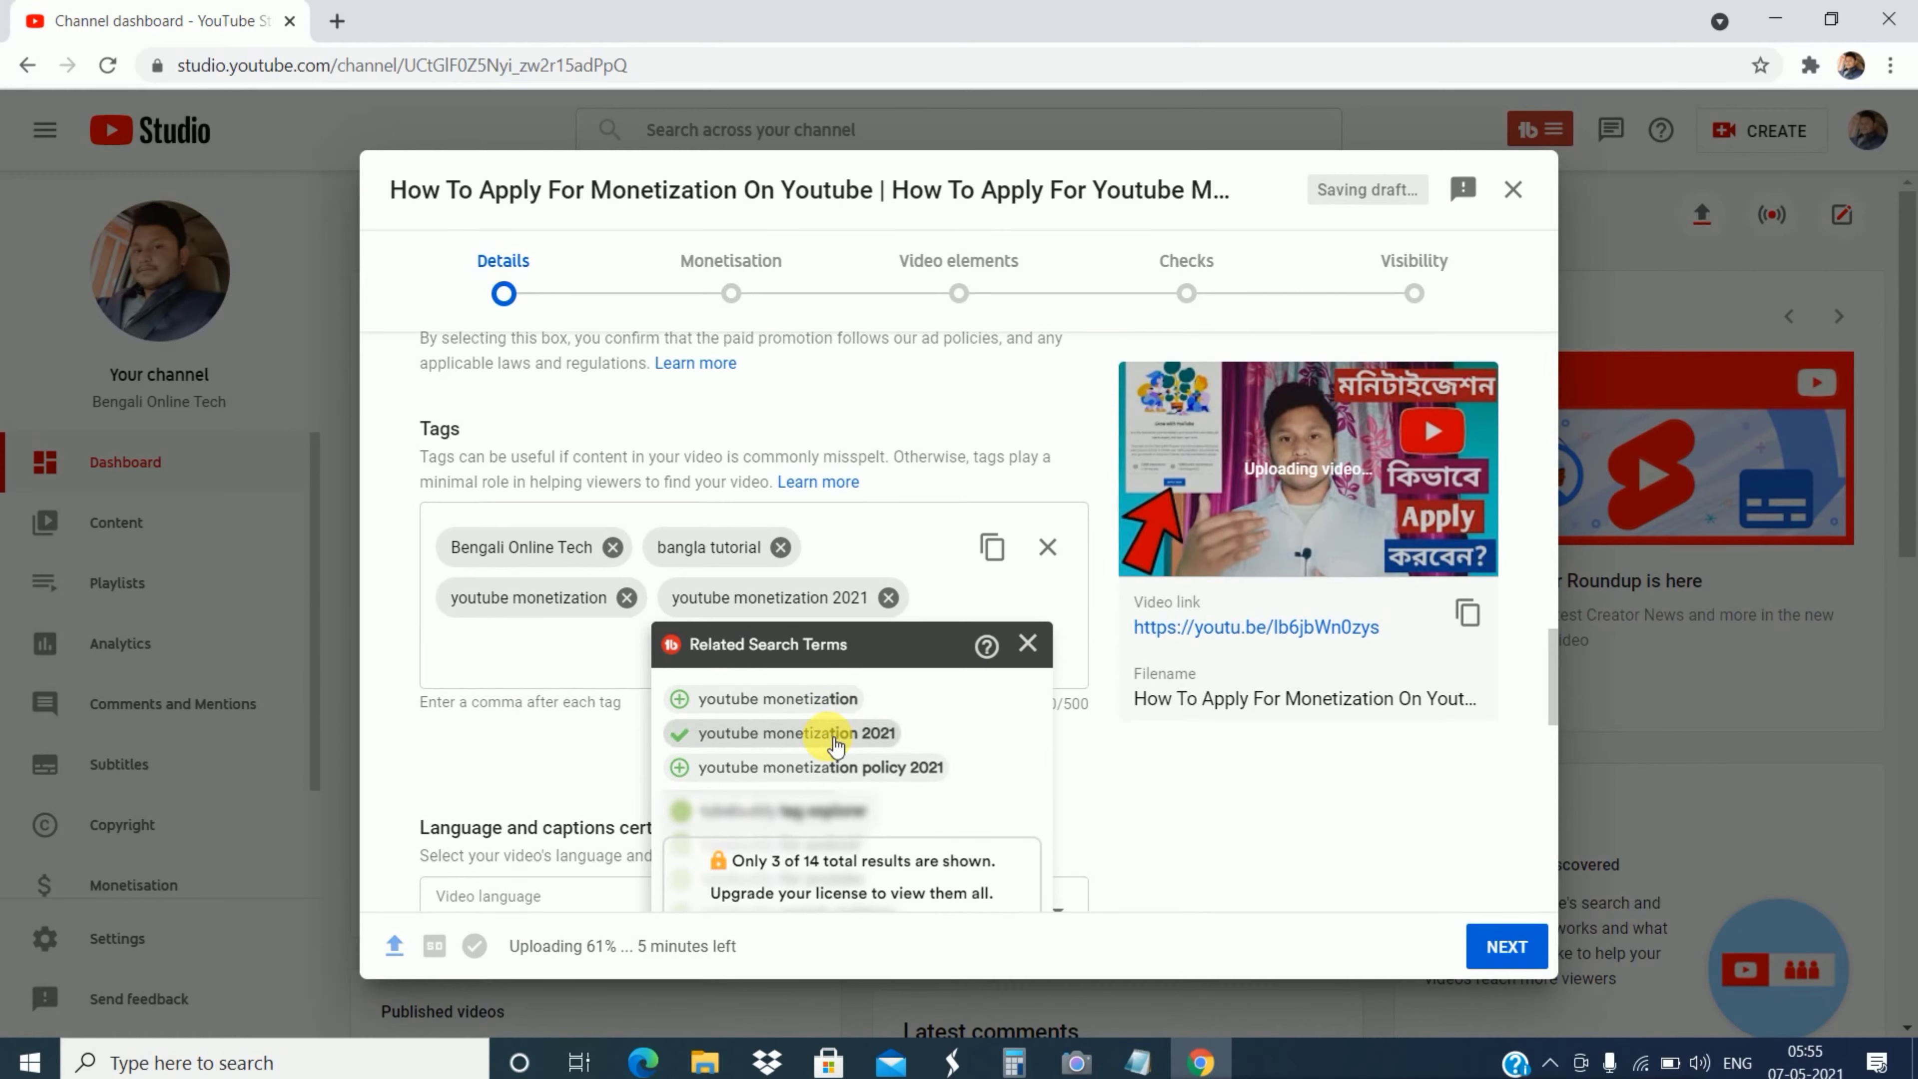
left_click(1028, 643)
Step: Add the suggested tag "monetization" to the video and close the related search terms
left_click(587, 658)
type("moni")
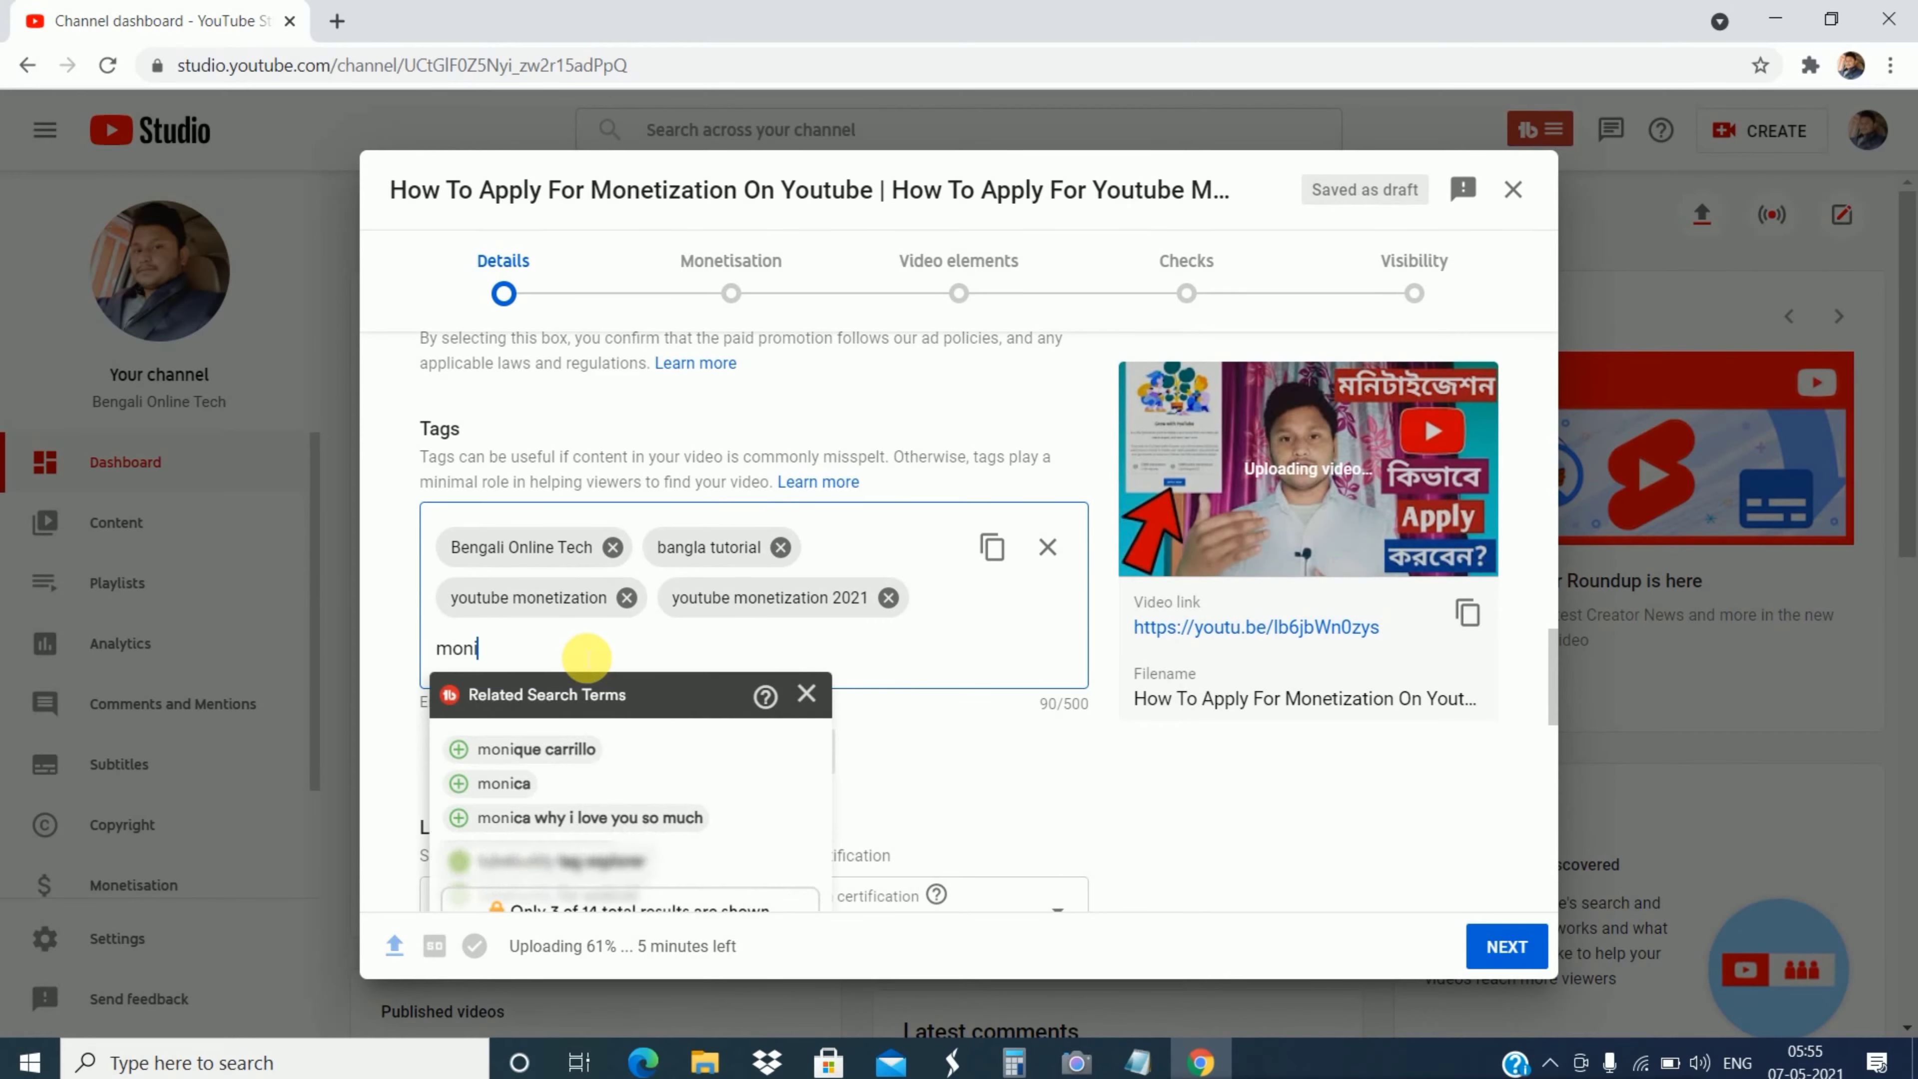
key("BackSpace")
type("etization")
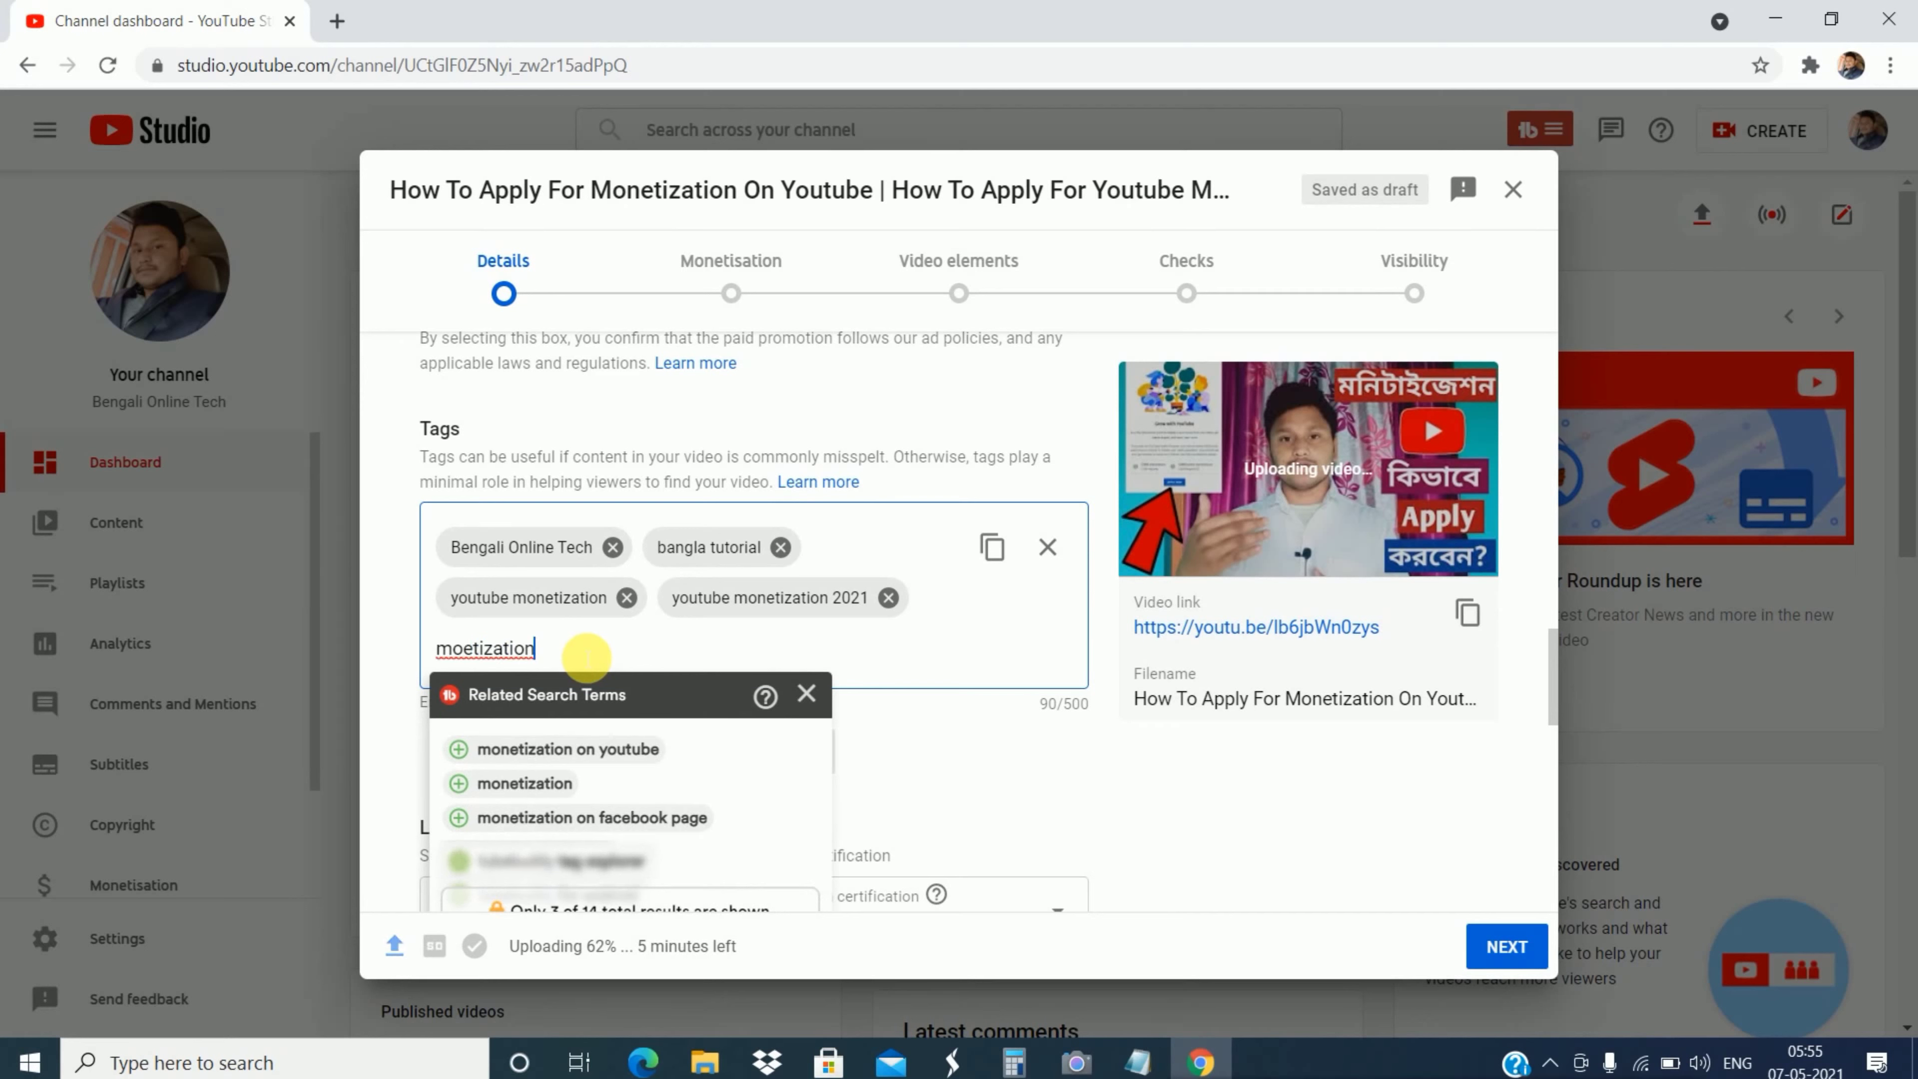
left_click(528, 784)
left_click(806, 694)
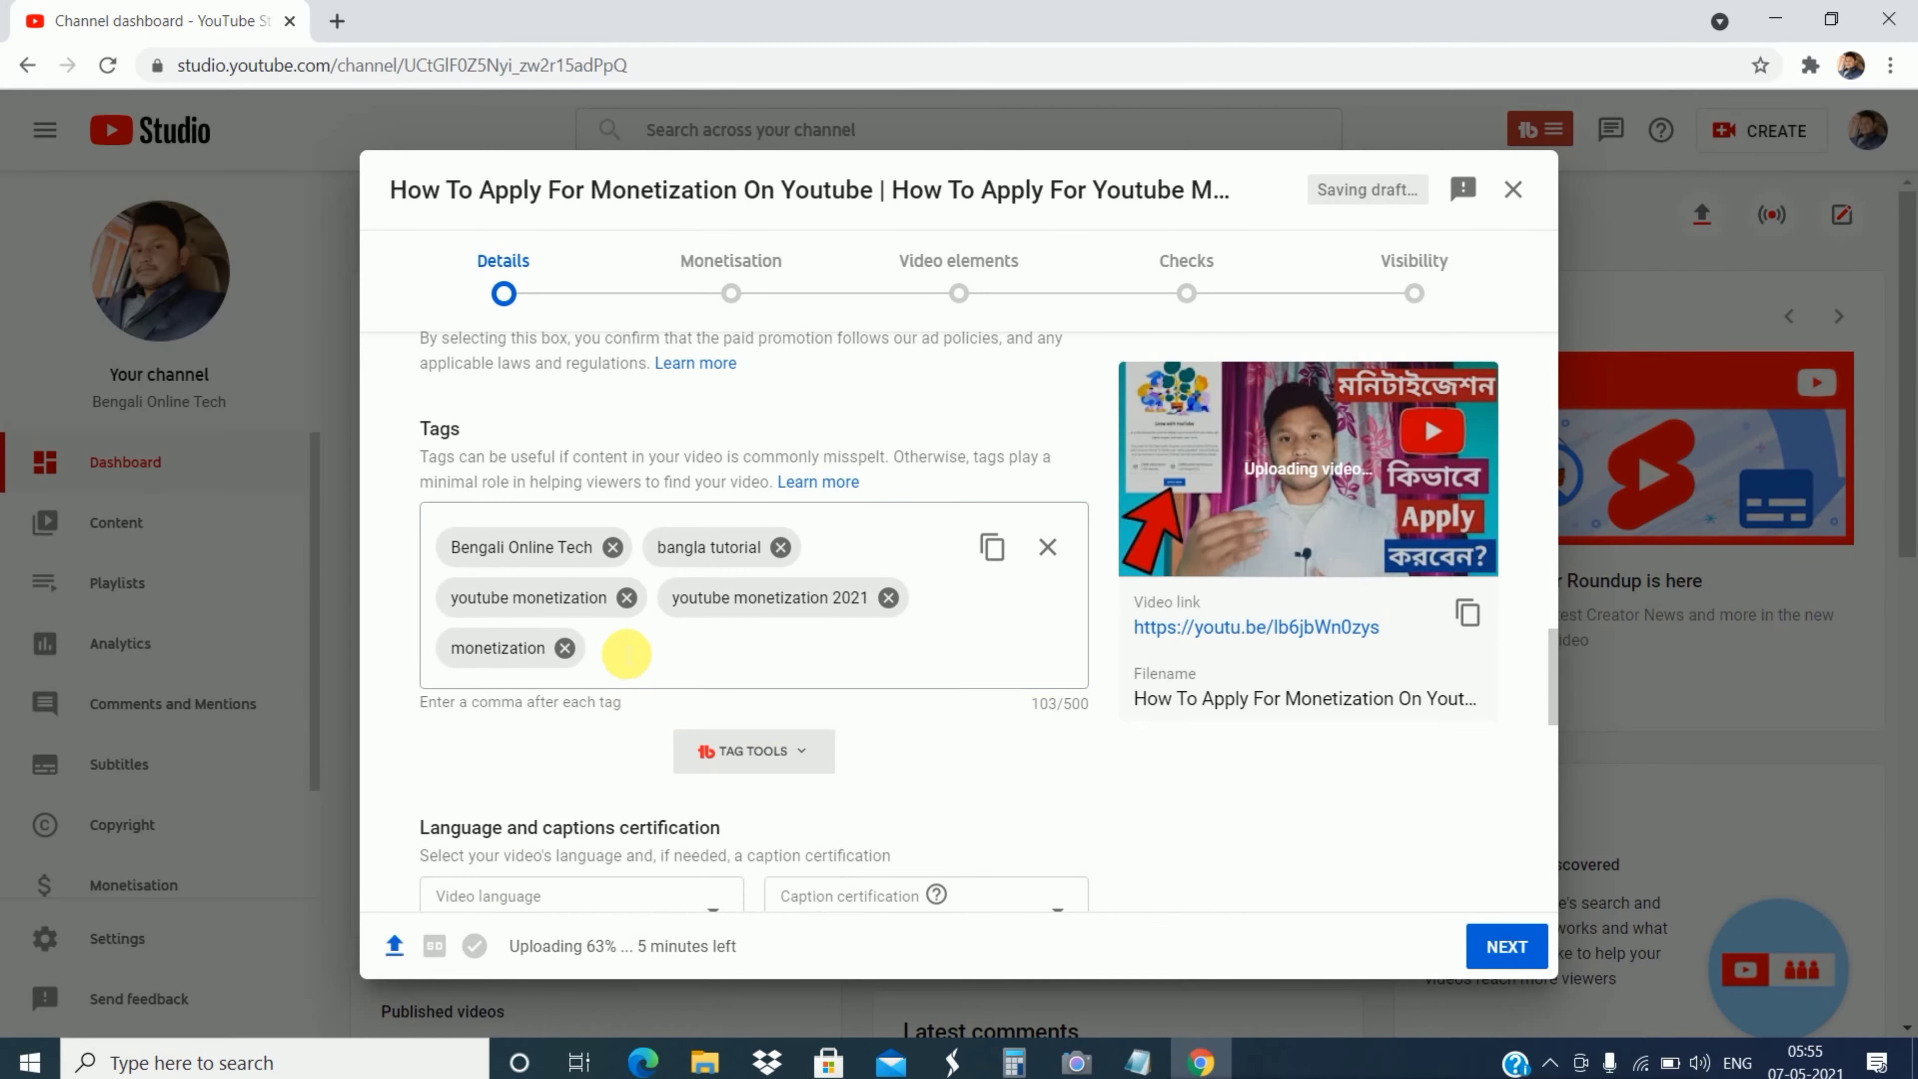
Step: Add the suggested tag "monetization on youtube" to the video and close the related search terms
left_click(620, 651)
type("monititization on")
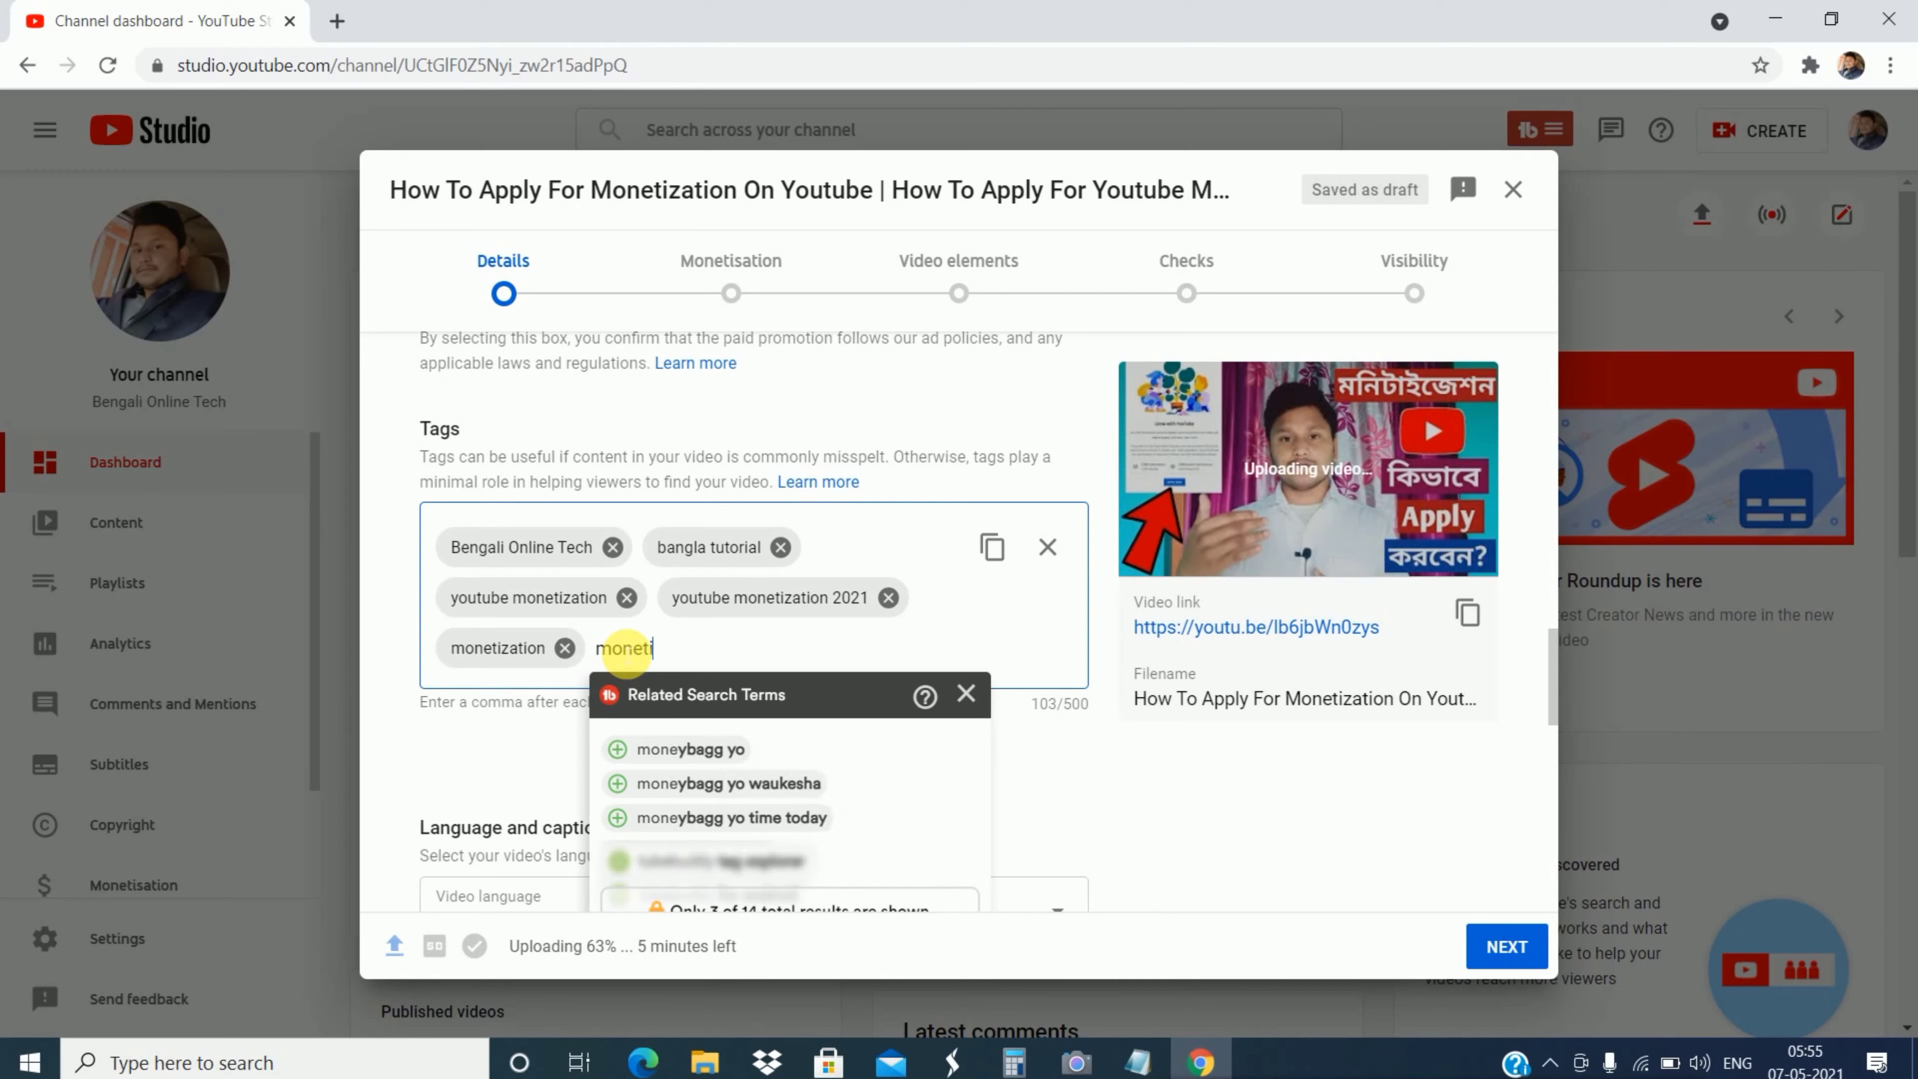
left_click(779, 764)
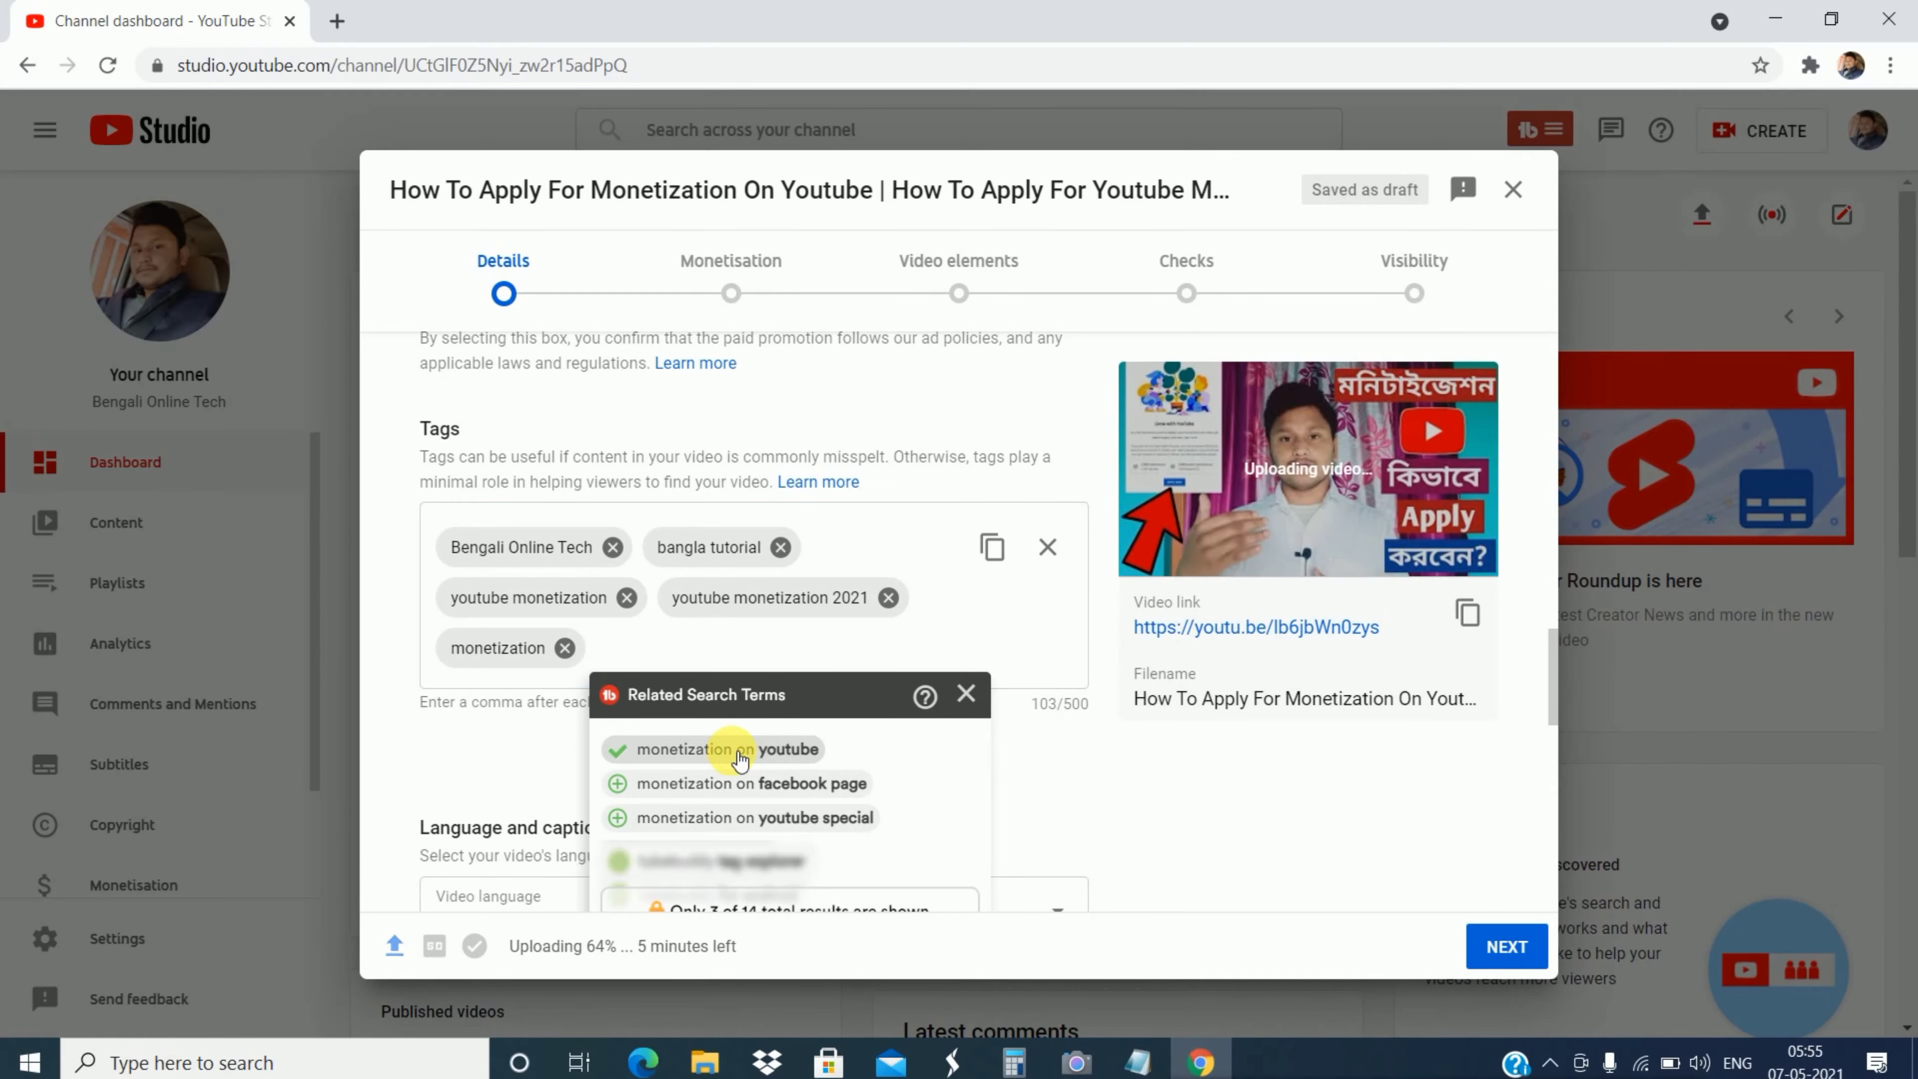
left_click(967, 694)
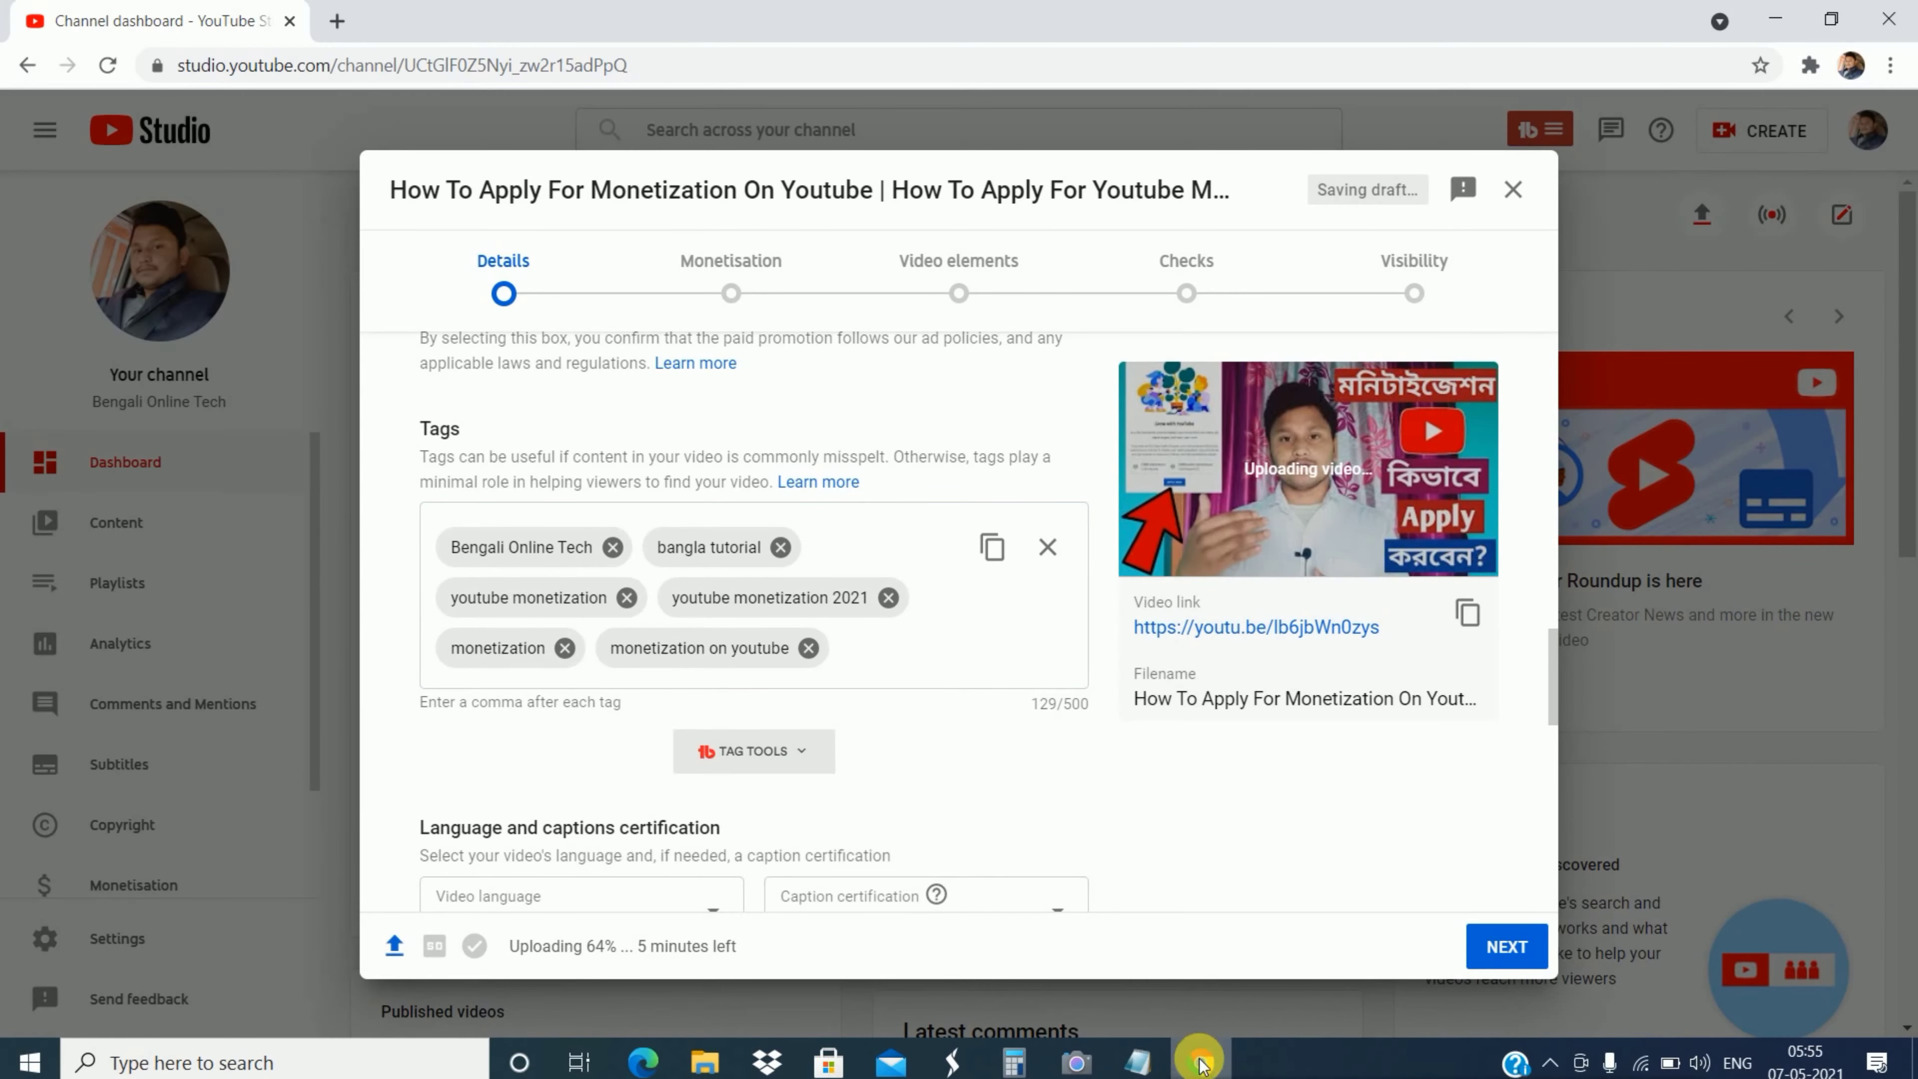
Step: Switch to the "new" note in Notepad, copy its whole comma-separated line of tags, and put the note away
left_click(1142, 1061)
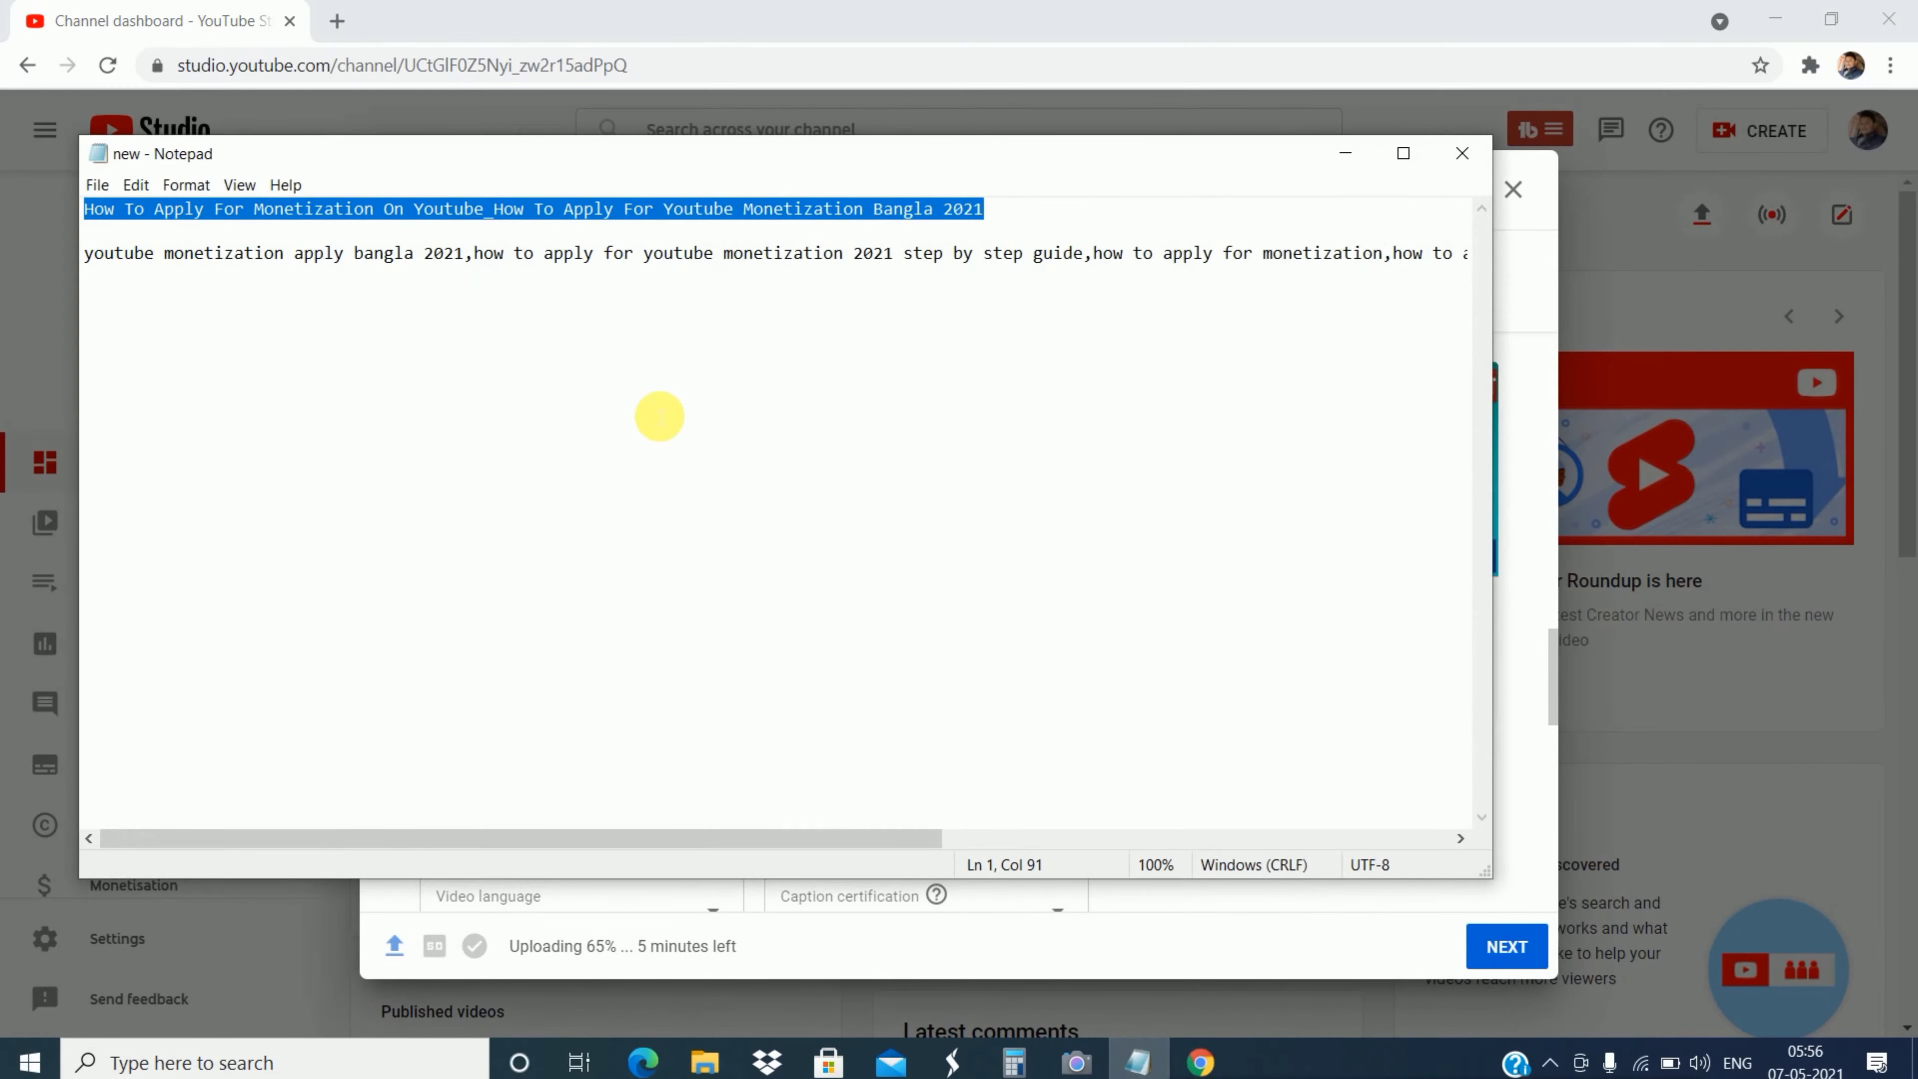
left_click(97, 261)
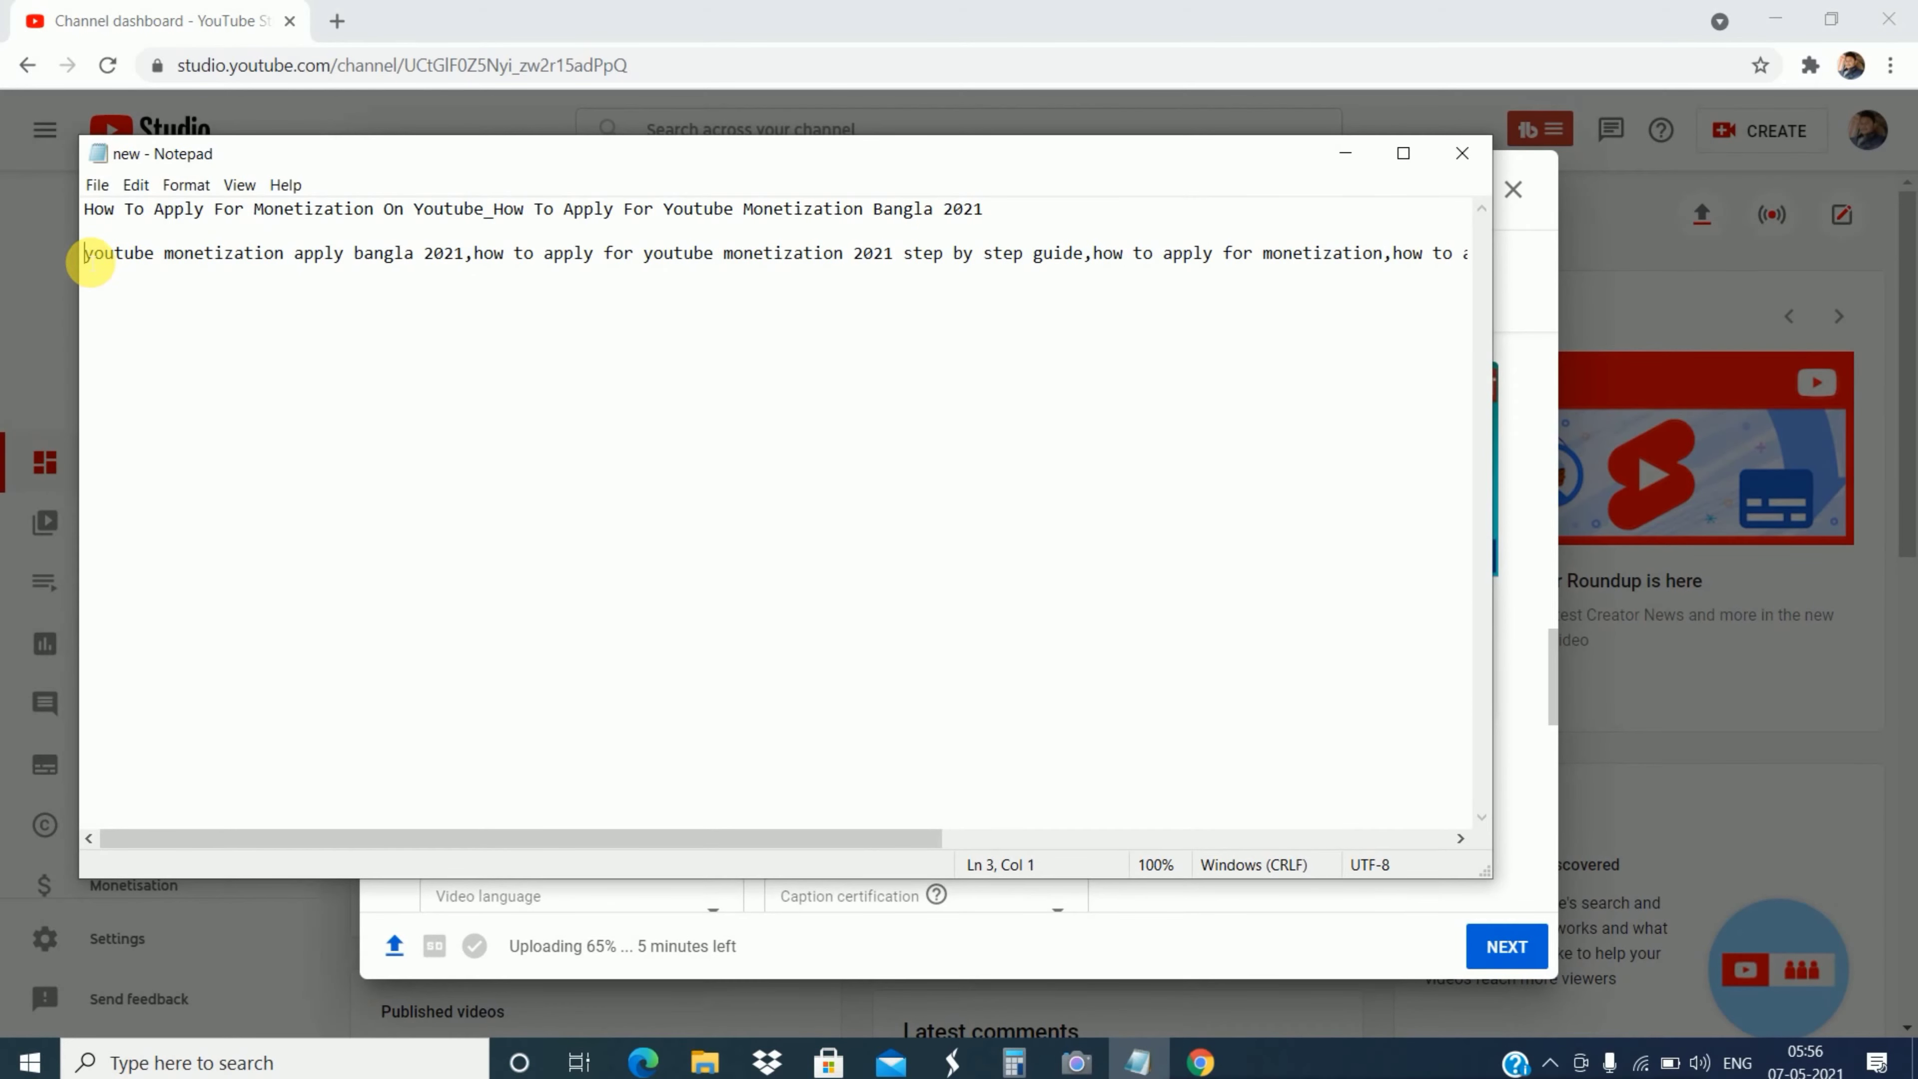
left_click_drag(91, 261, 1448, 302)
left_click(1453, 302)
left_click_drag(96, 262, 1850, 370)
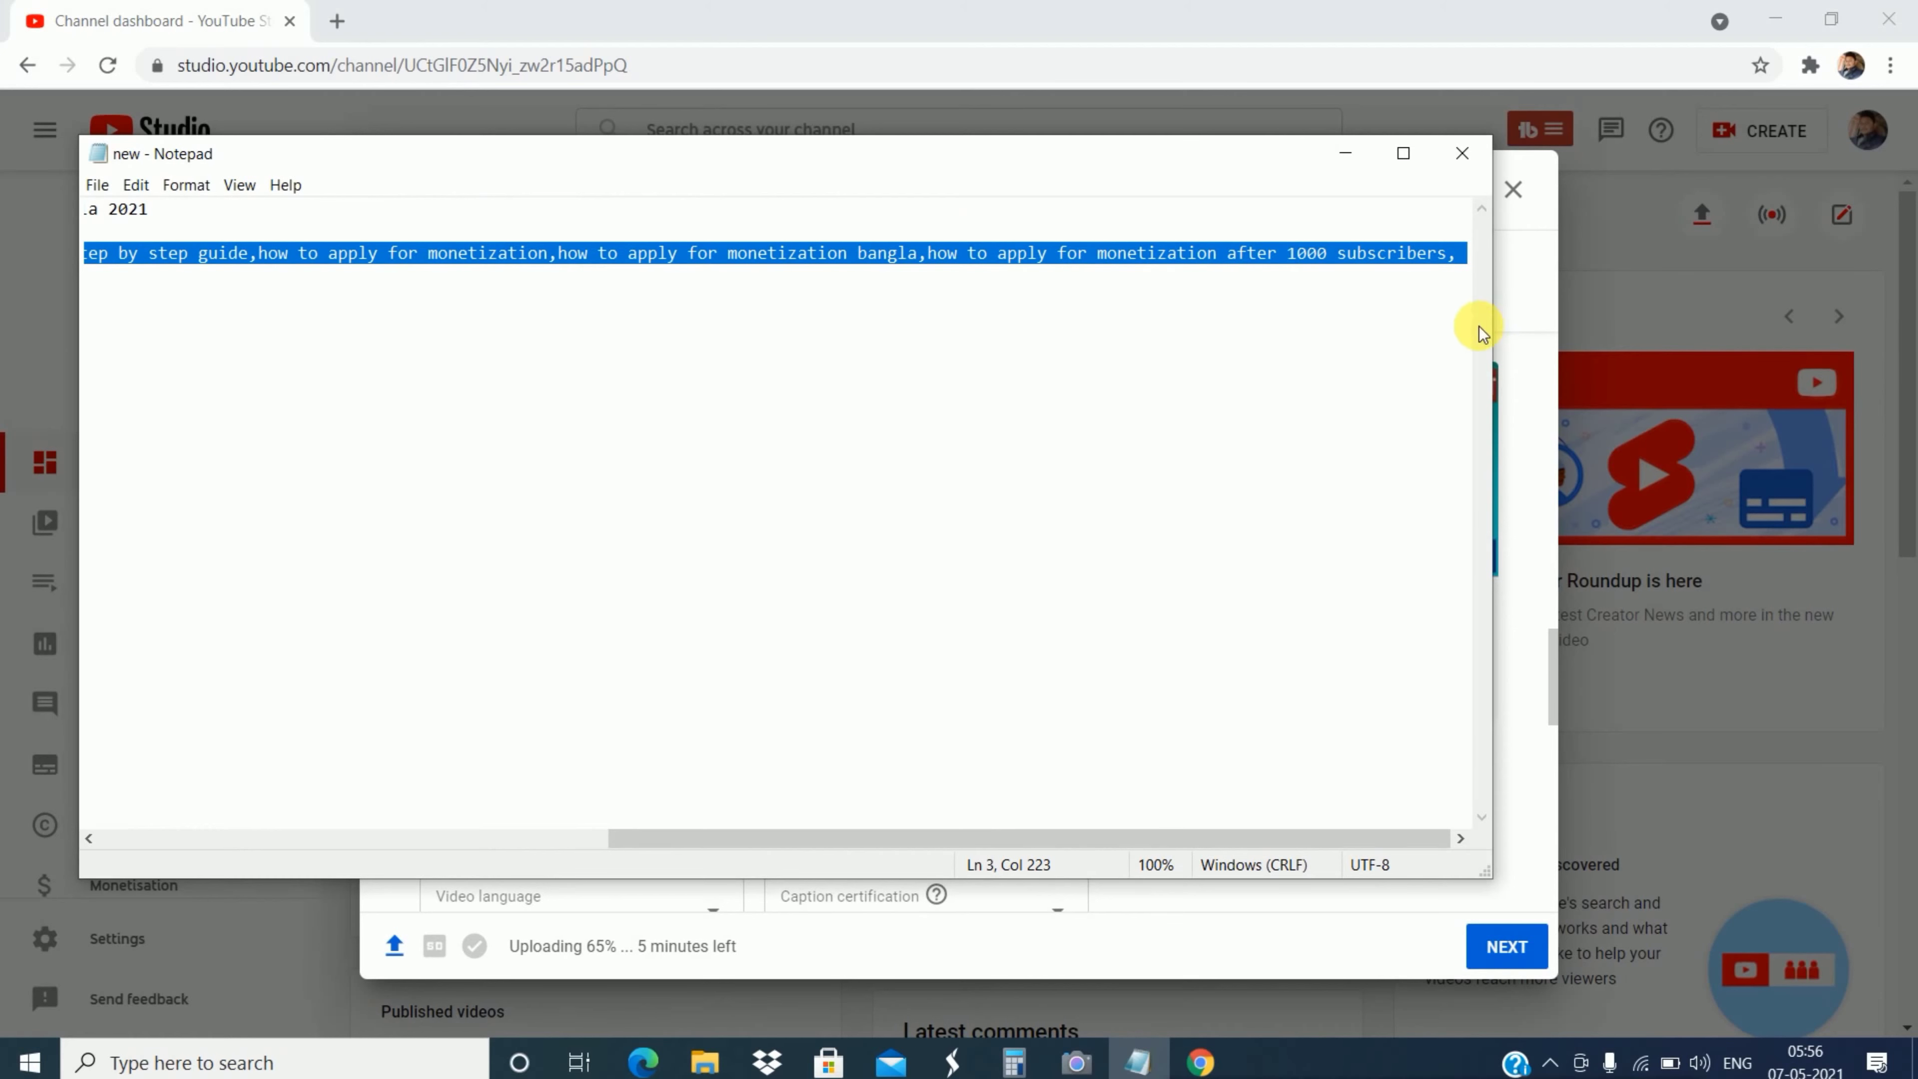
right_click(1387, 256)
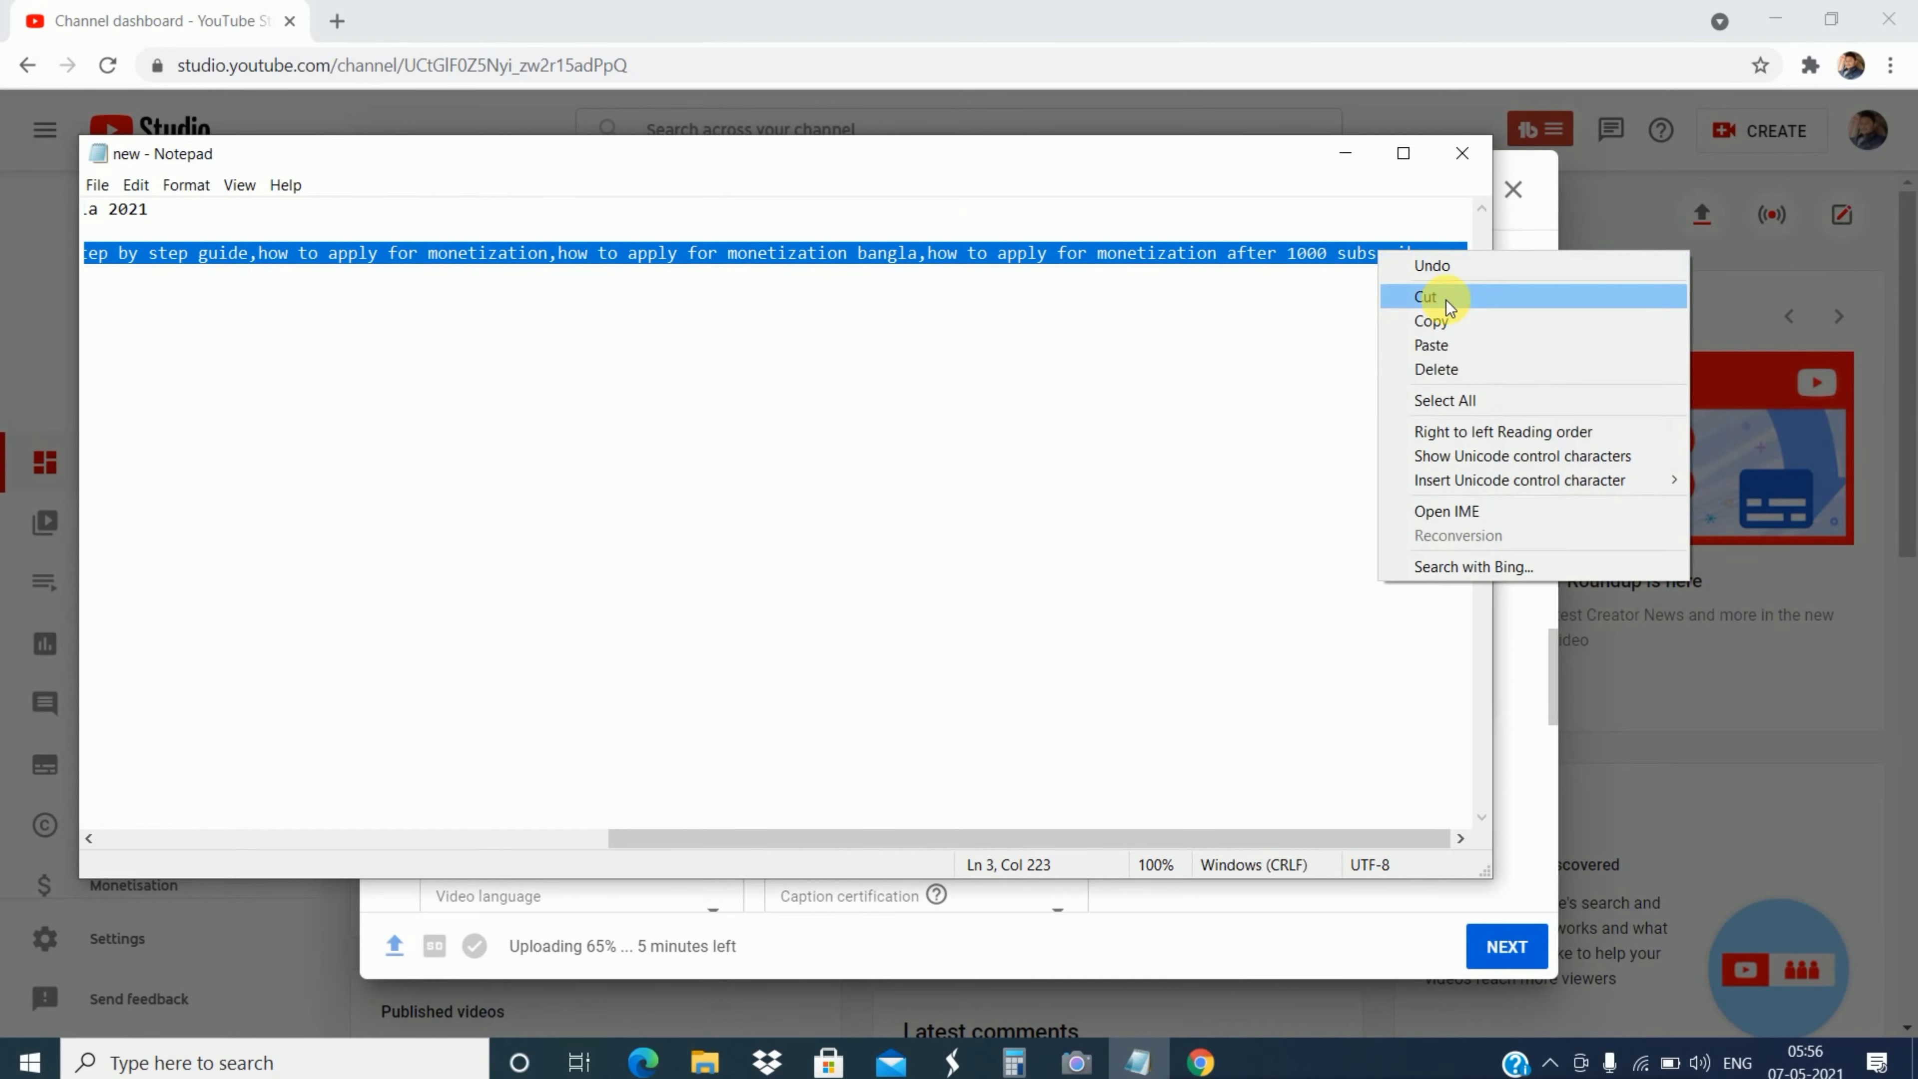
left_click(1450, 321)
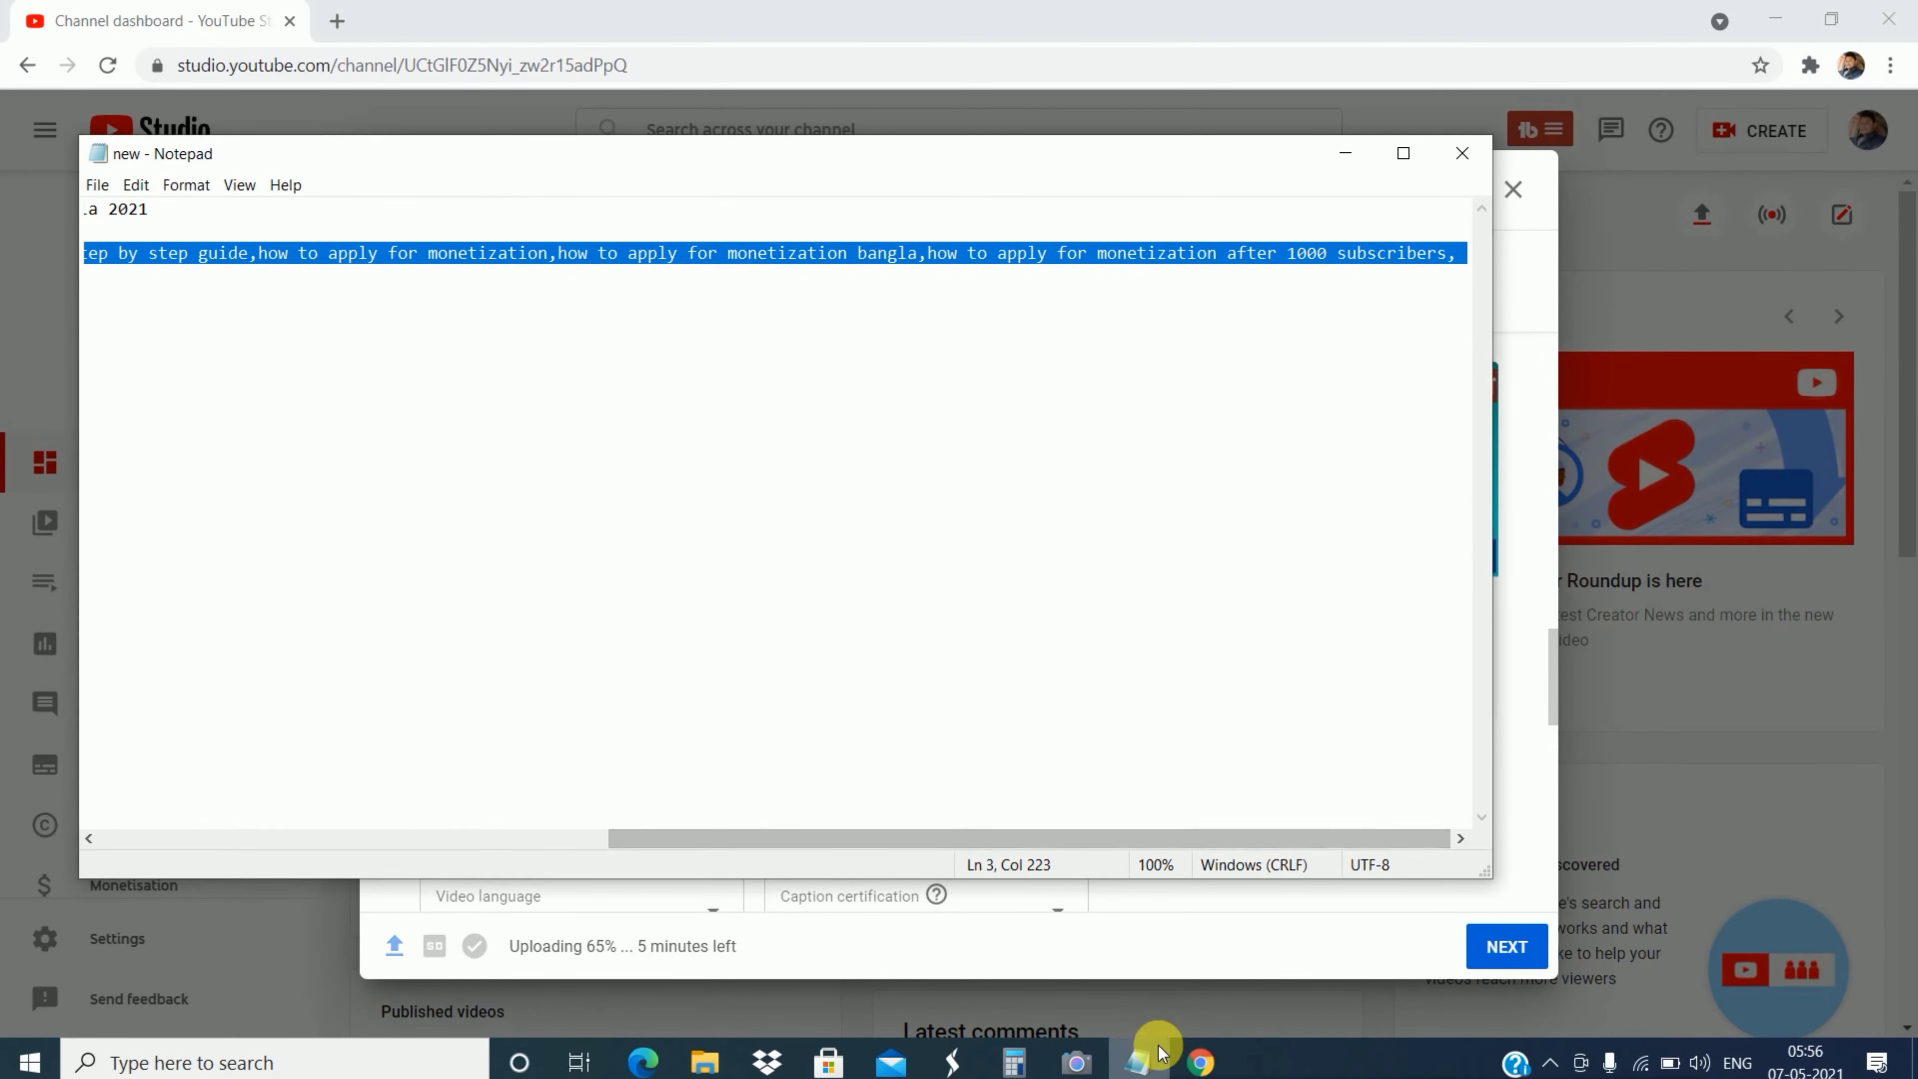
left_click(1138, 1060)
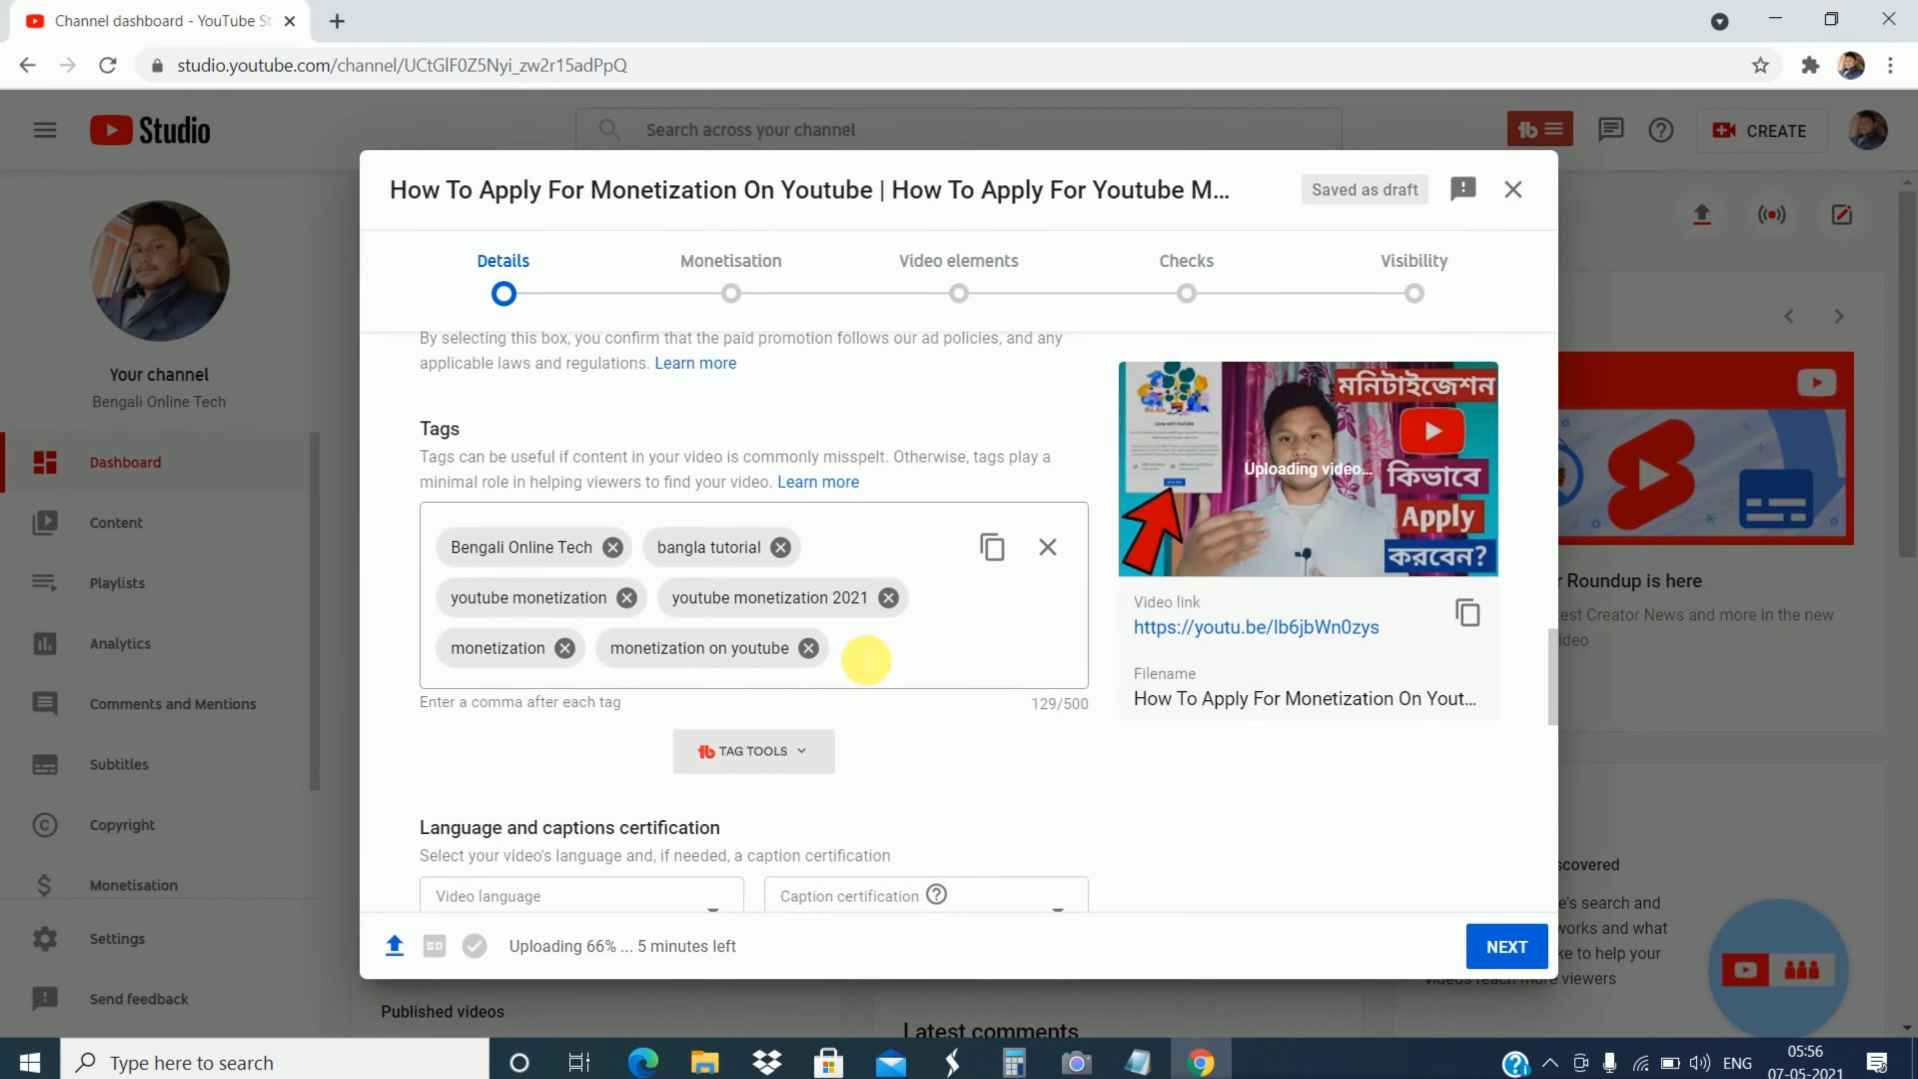
Step: Paste the copied list of tags into the video's tags after "monetization on youtube"
left_click(866, 660)
right_click(866, 660)
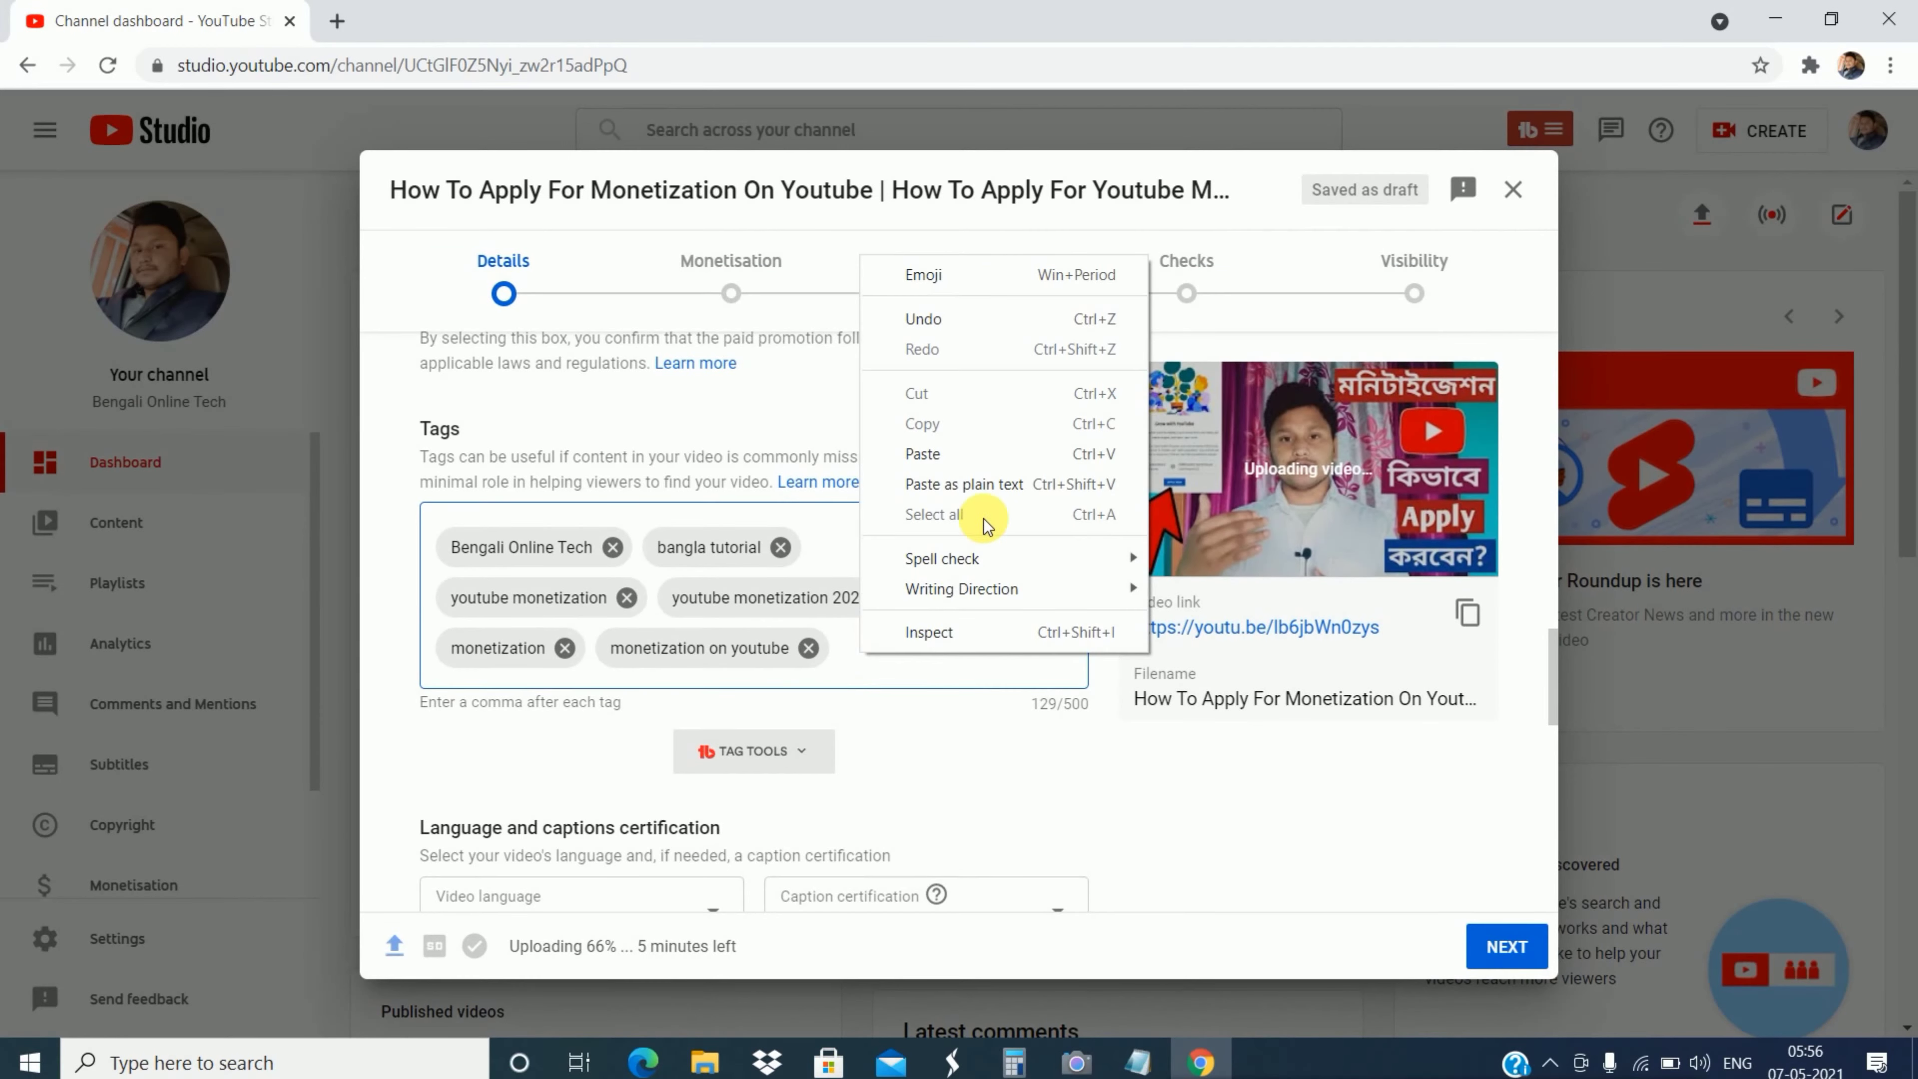
left_click(934, 454)
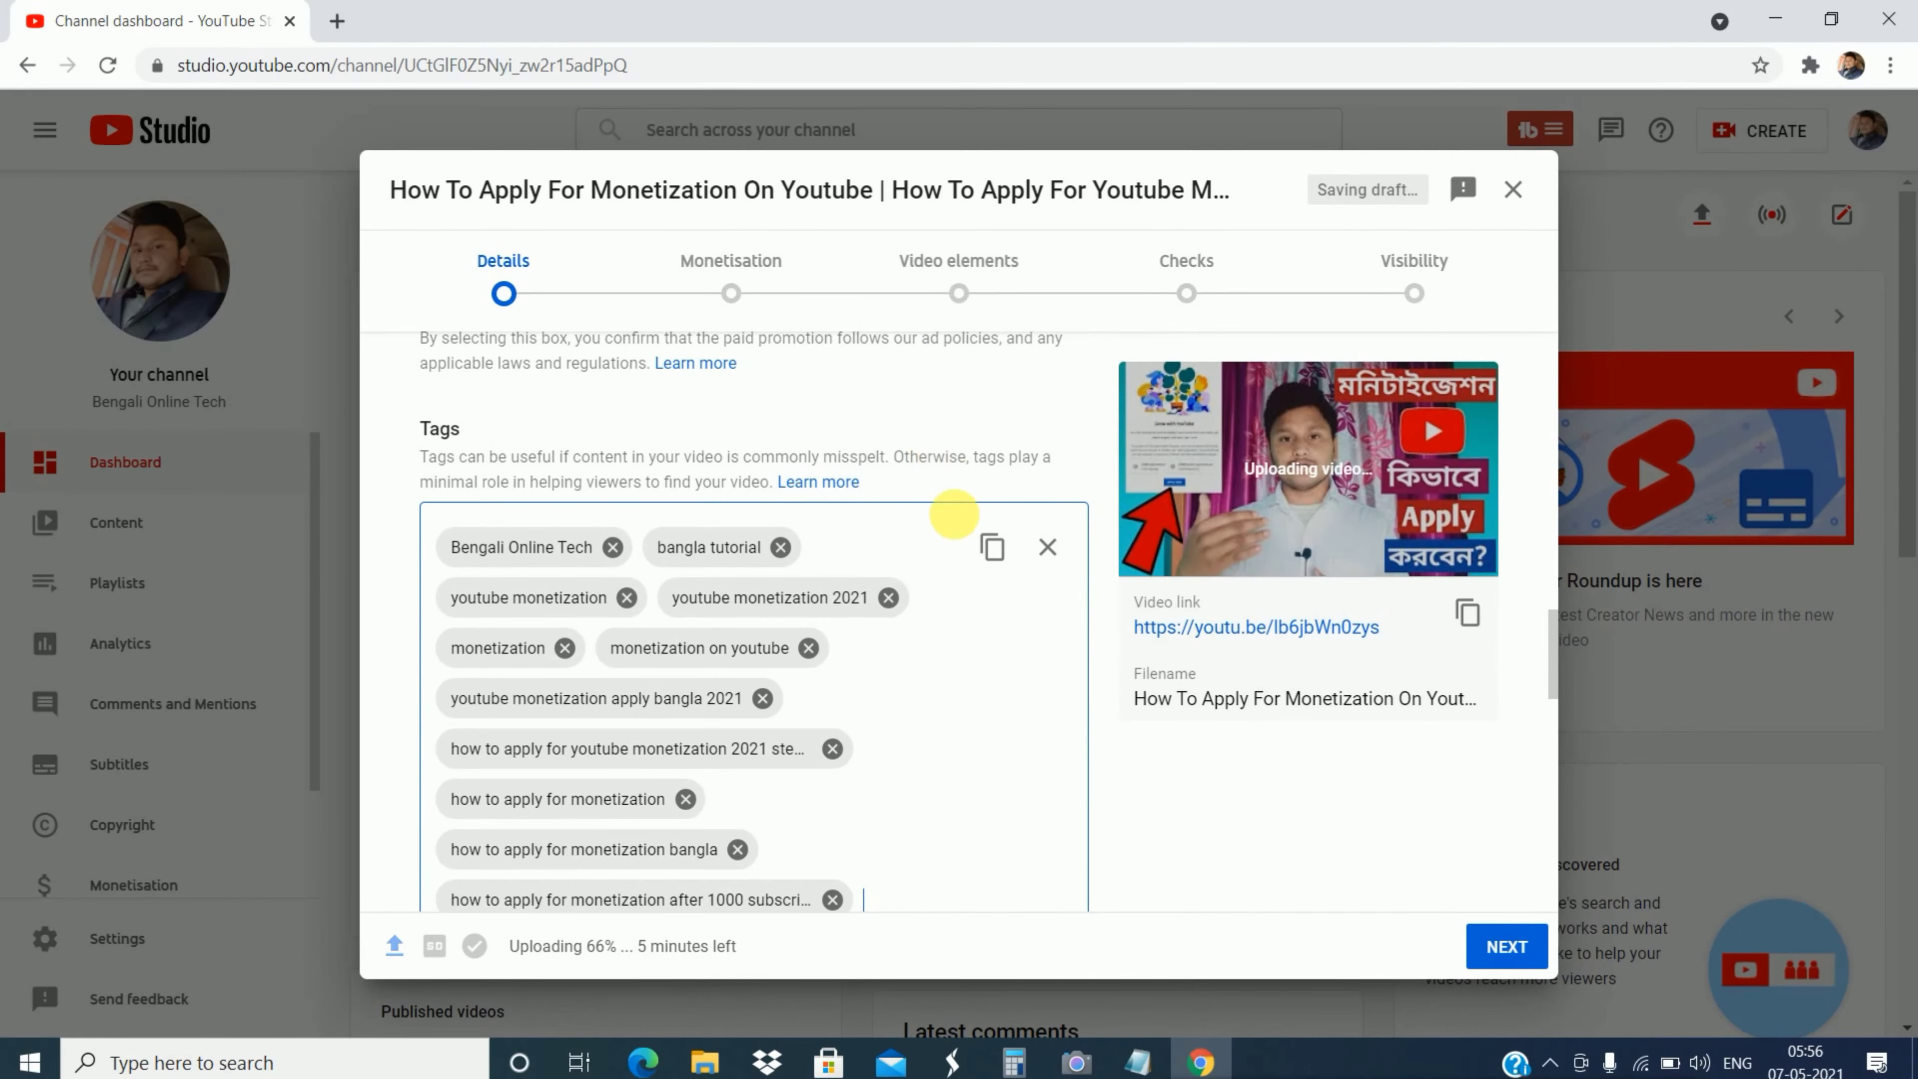
scroll(935, 774, "down", 1)
scroll(936, 778, "down", 1)
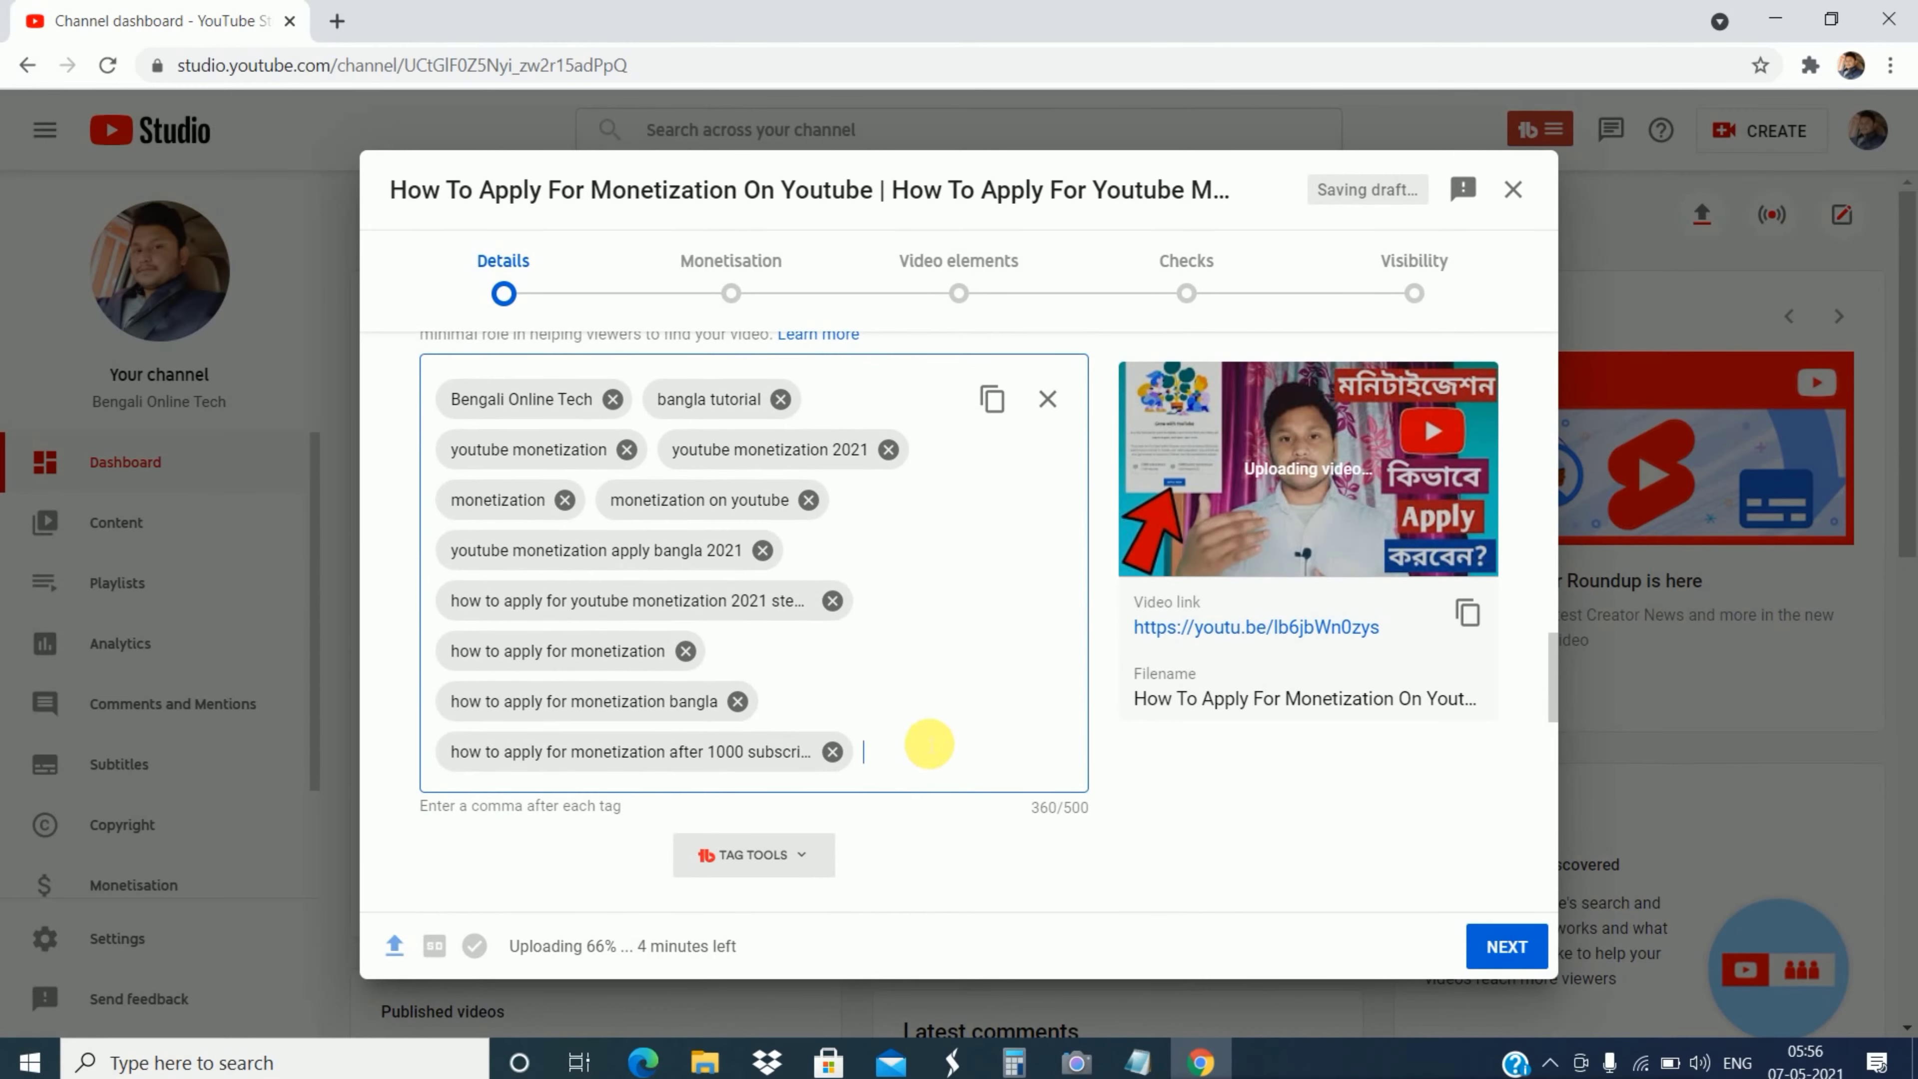
Step: Copy the full video title from the video details
scroll(928, 745, "up", 6)
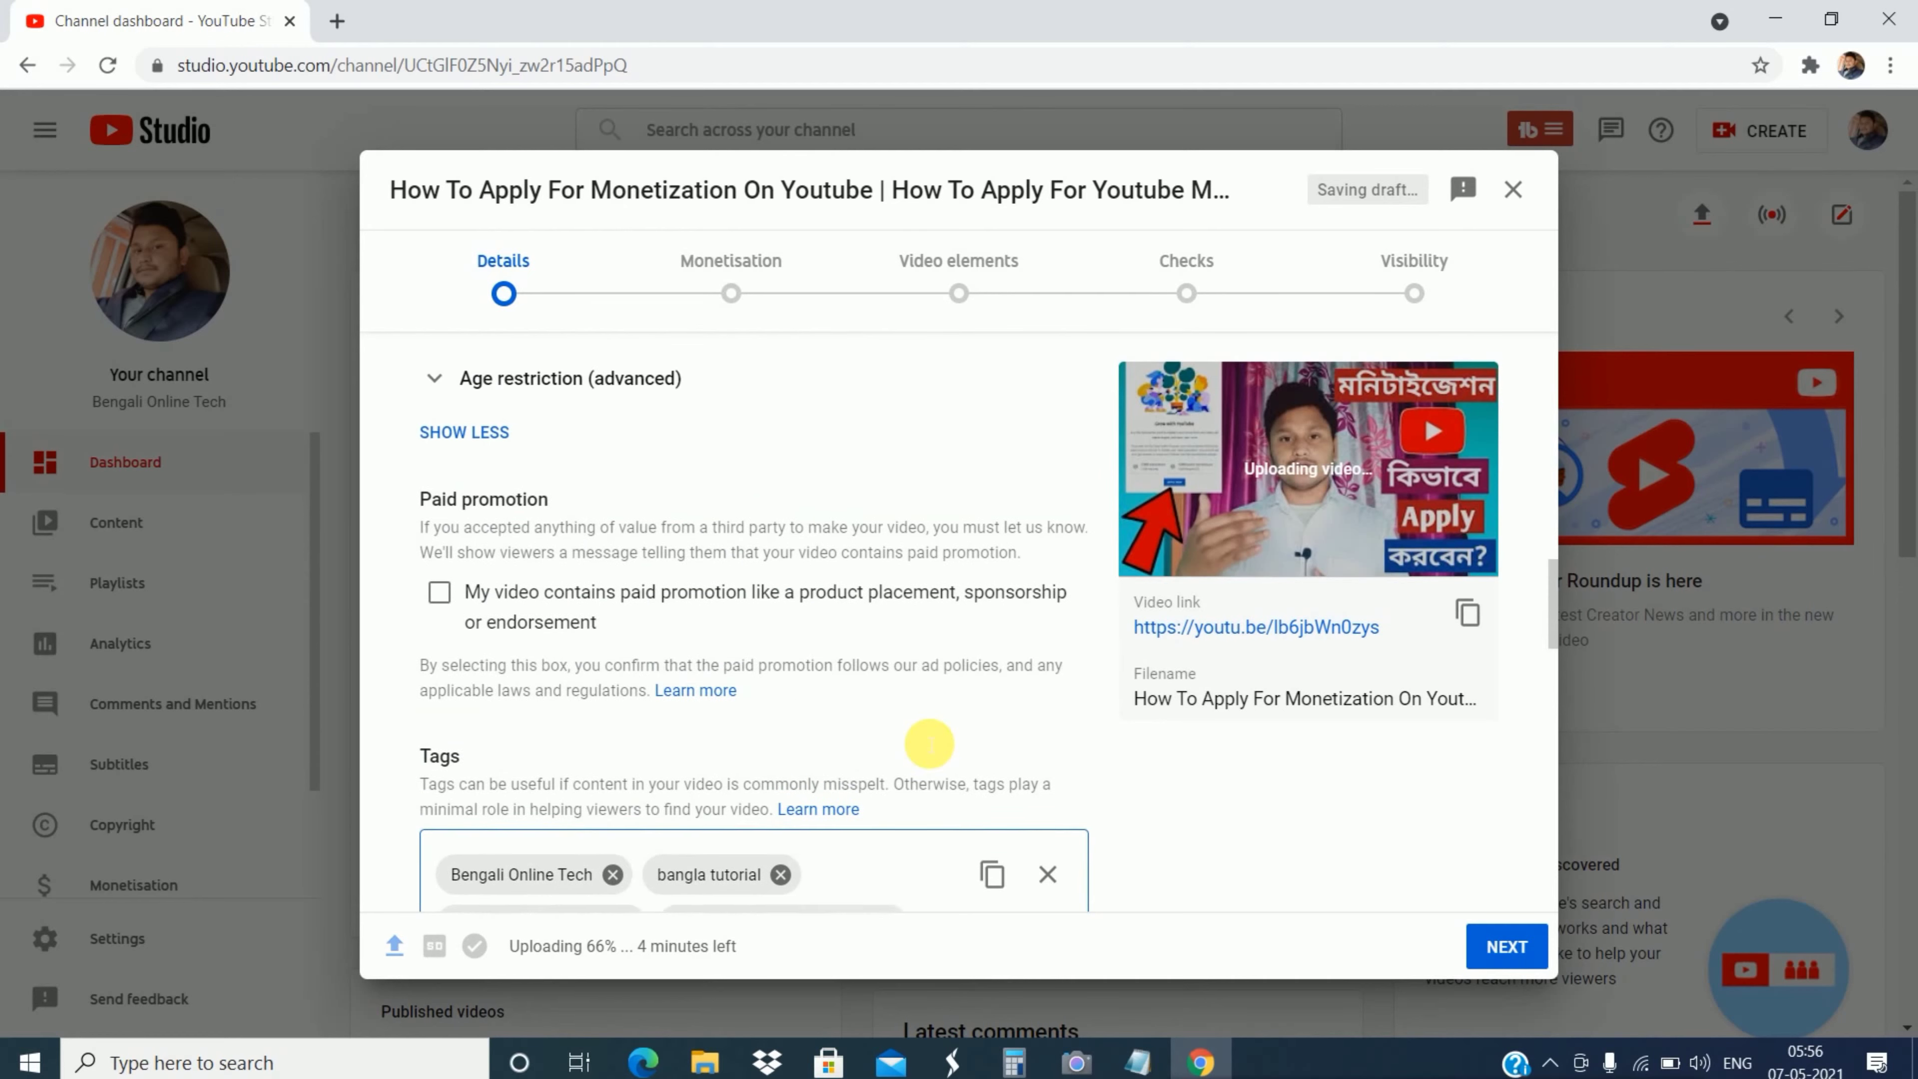
scroll(929, 744, "up", 10)
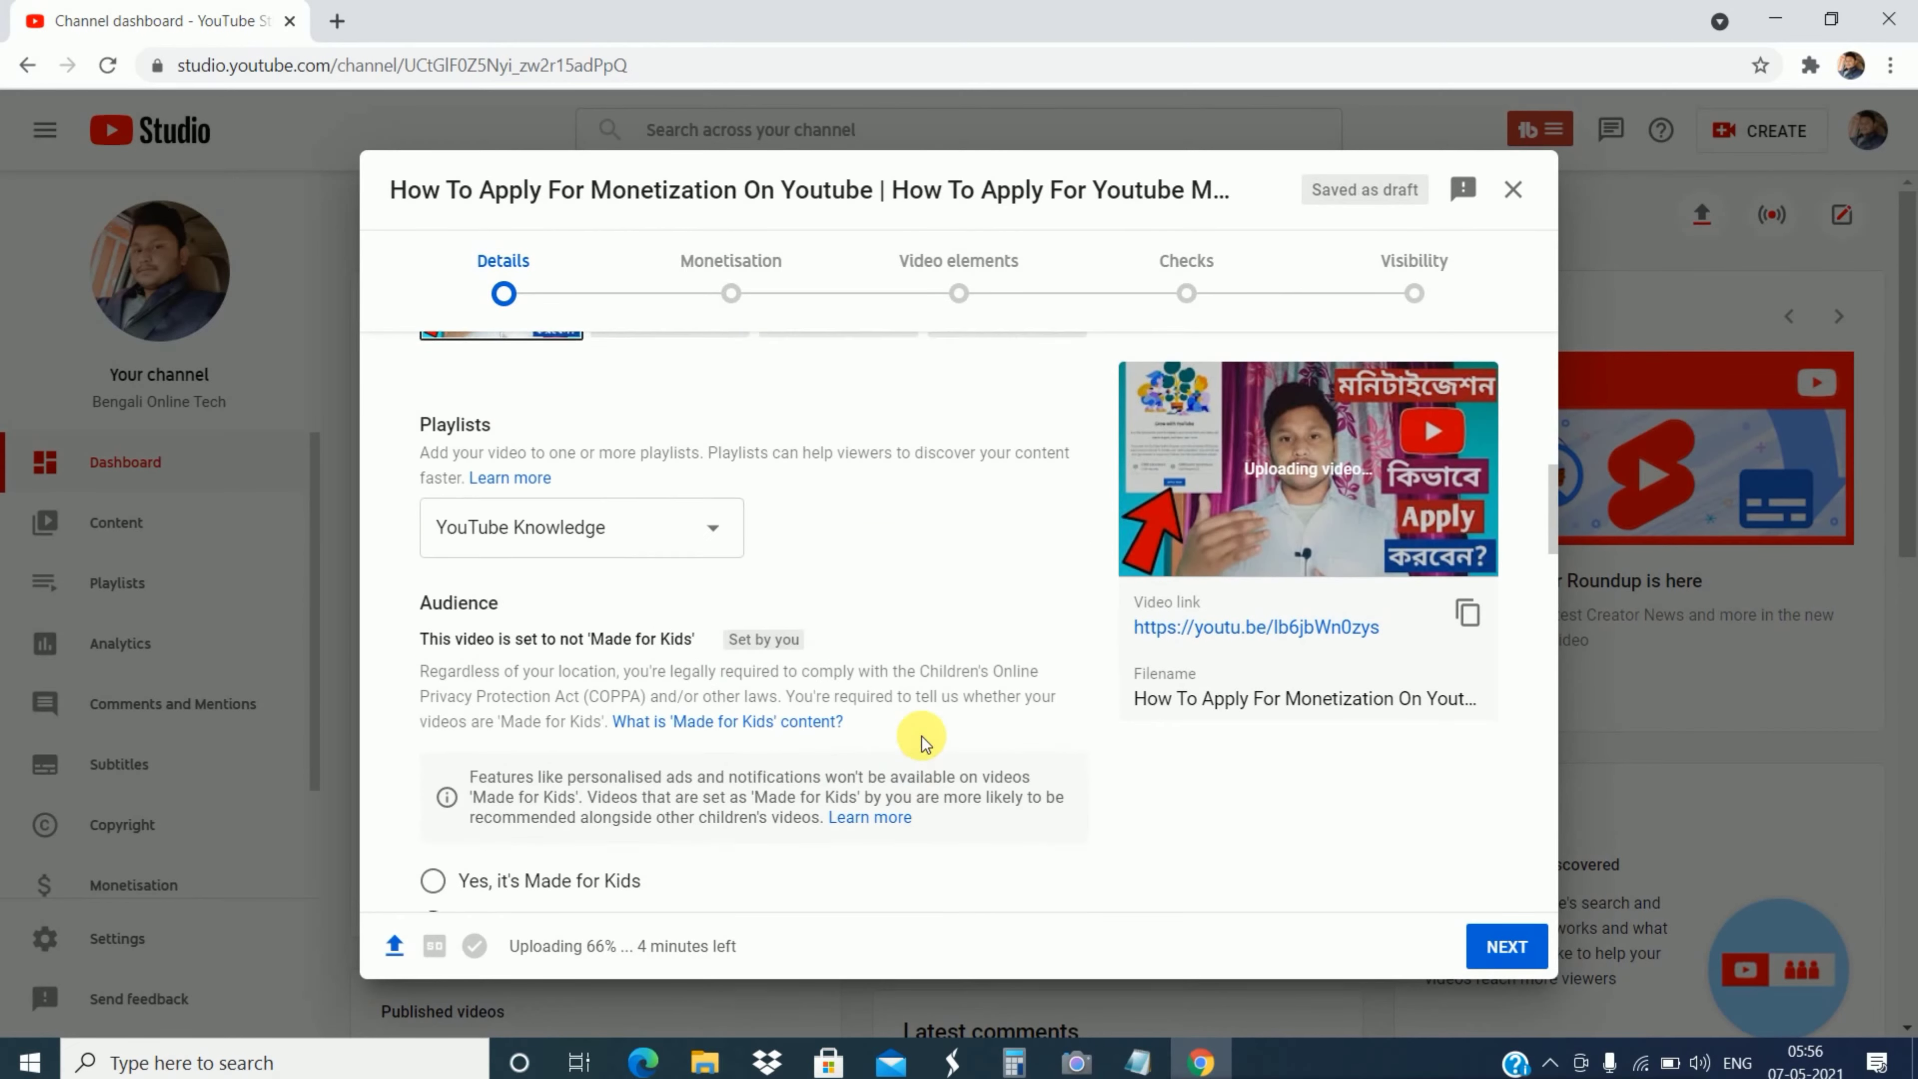
scroll(921, 736, "up", 5)
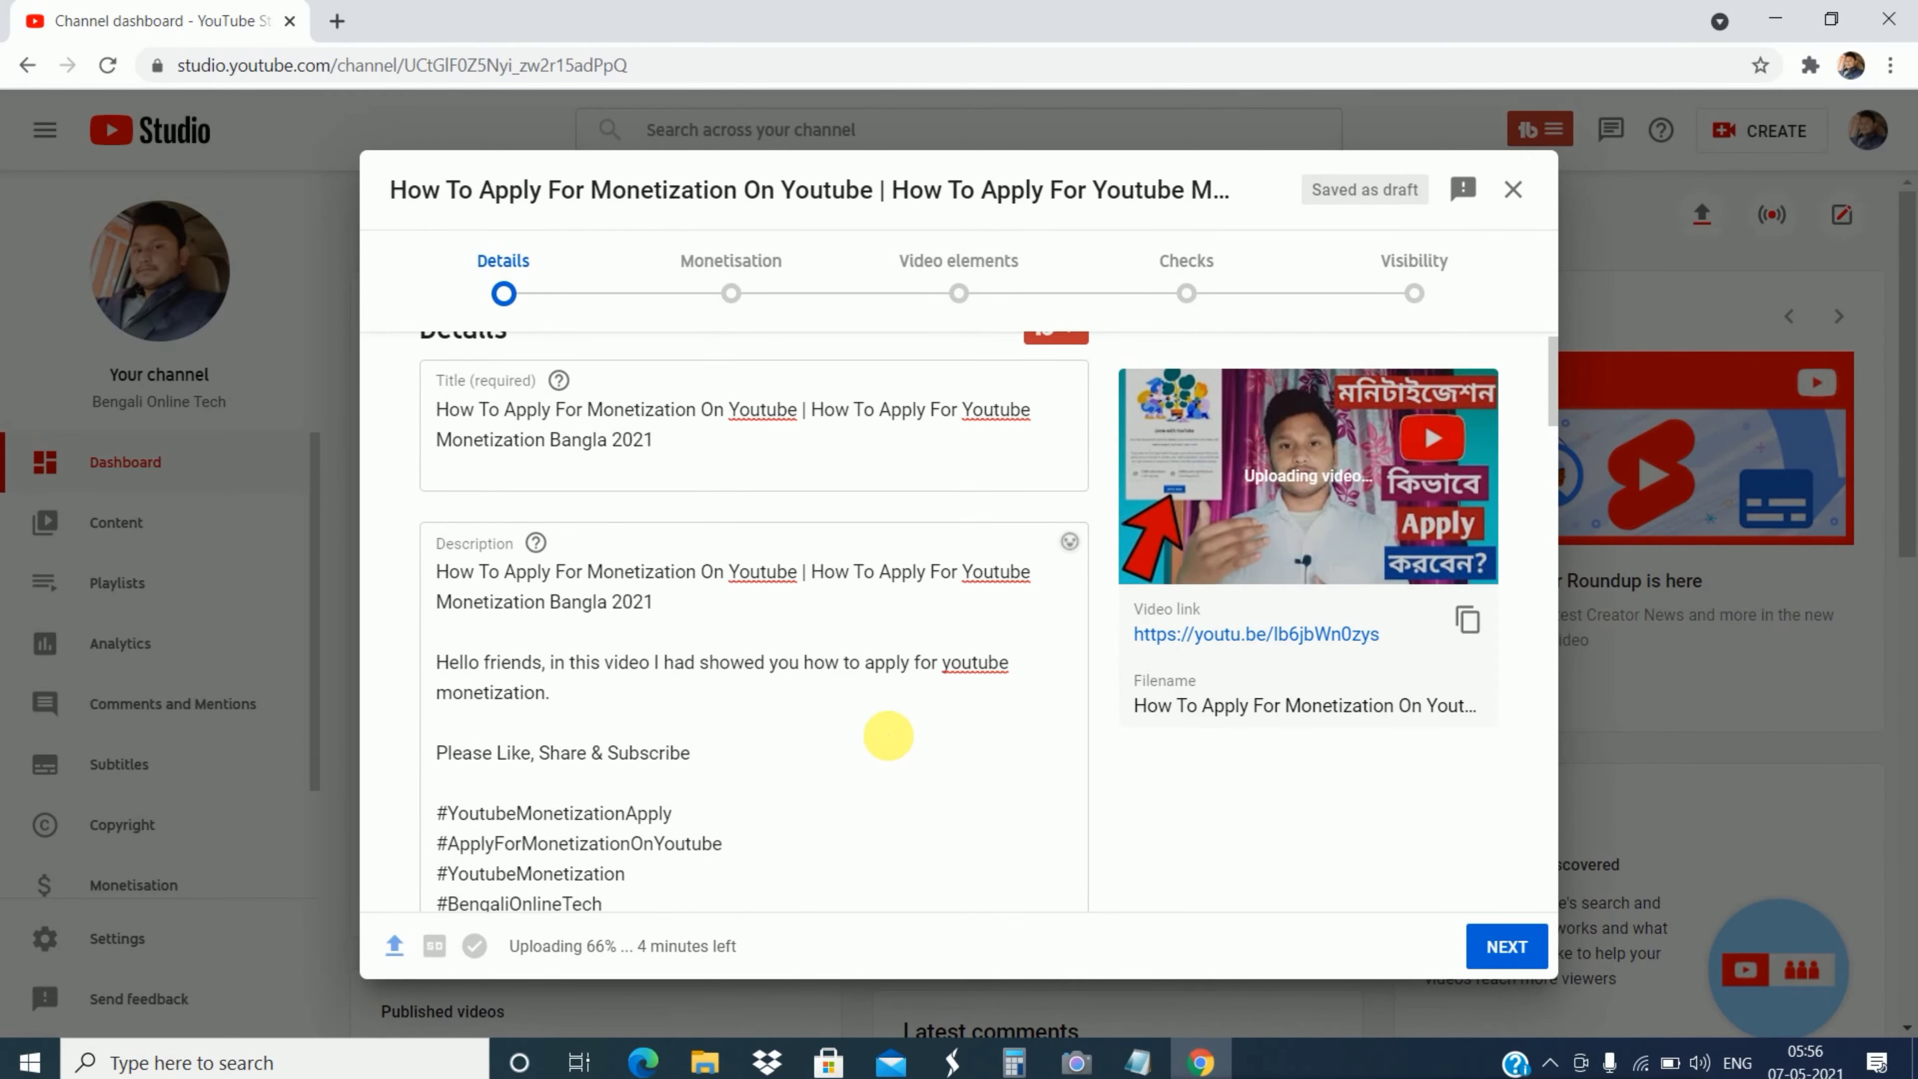
left_click(445, 416)
left_click_drag(453, 416, 704, 472)
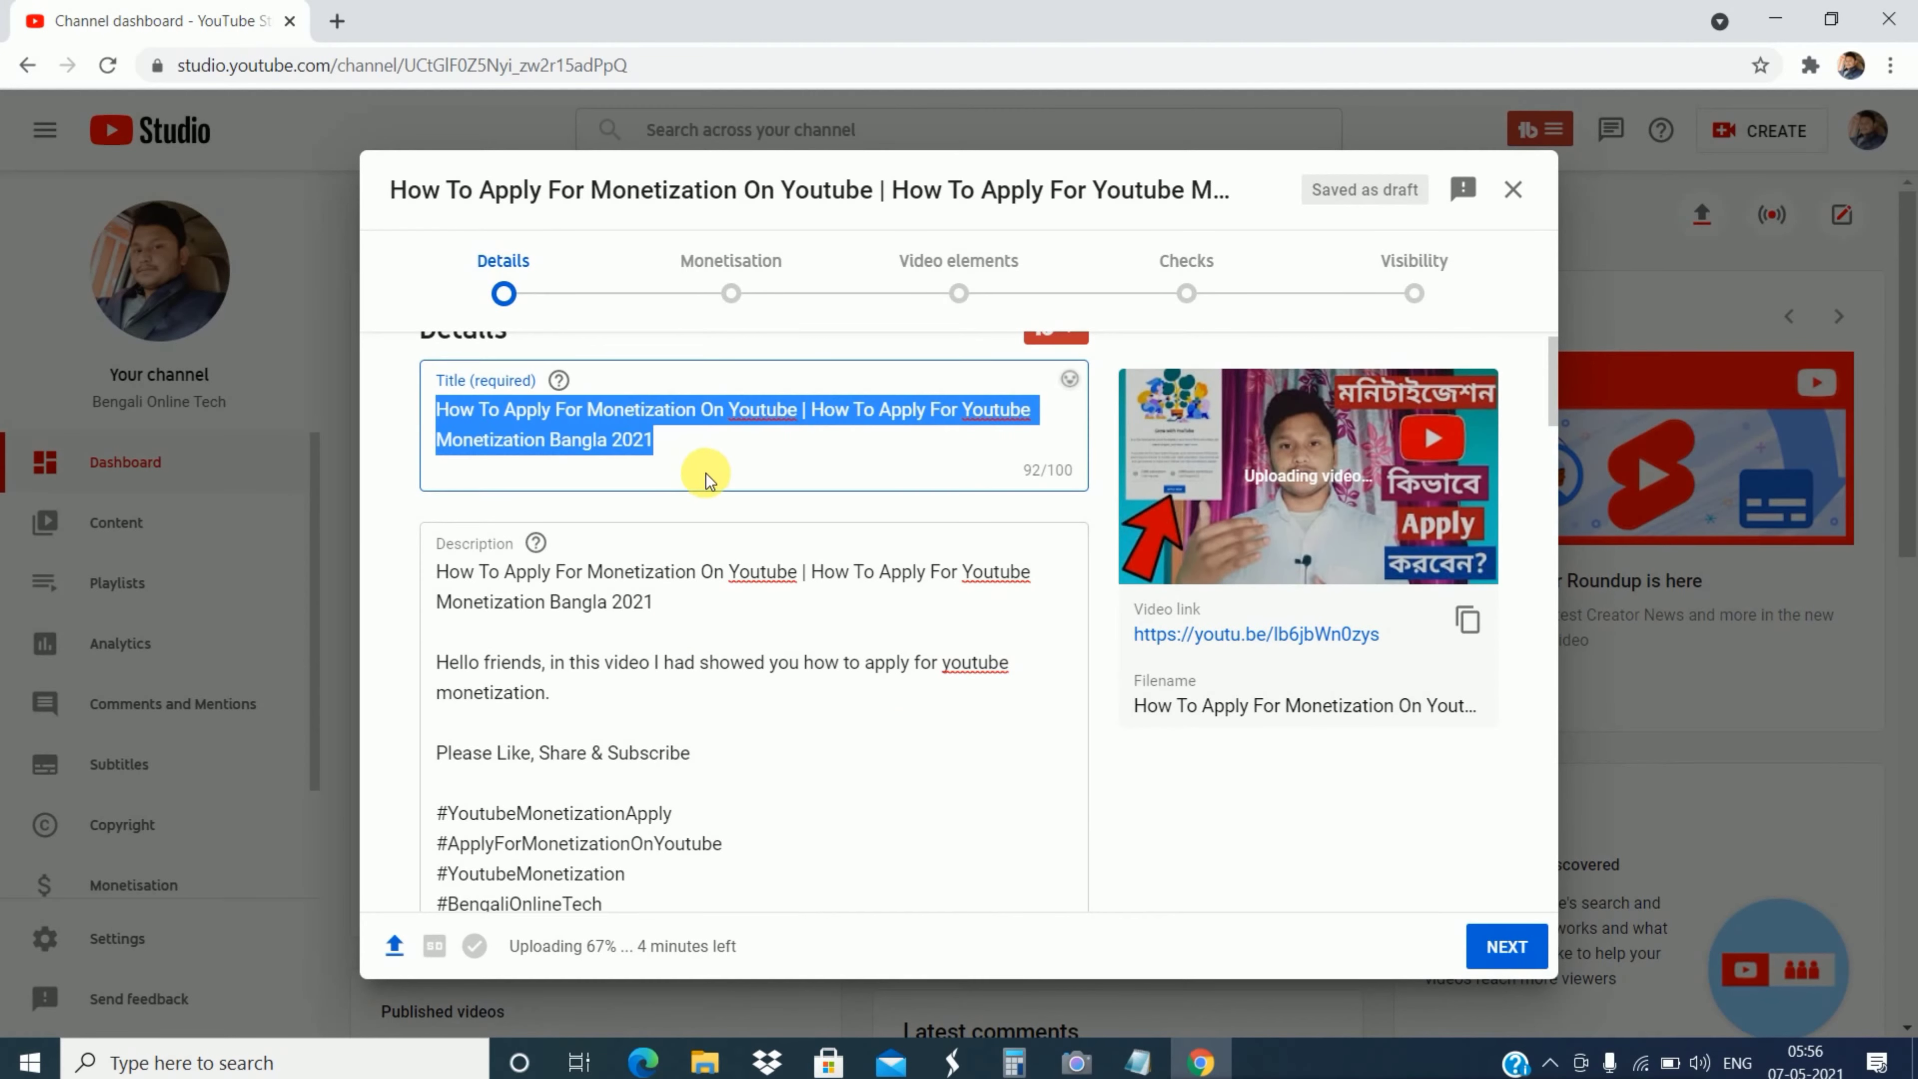
right_click(604, 436)
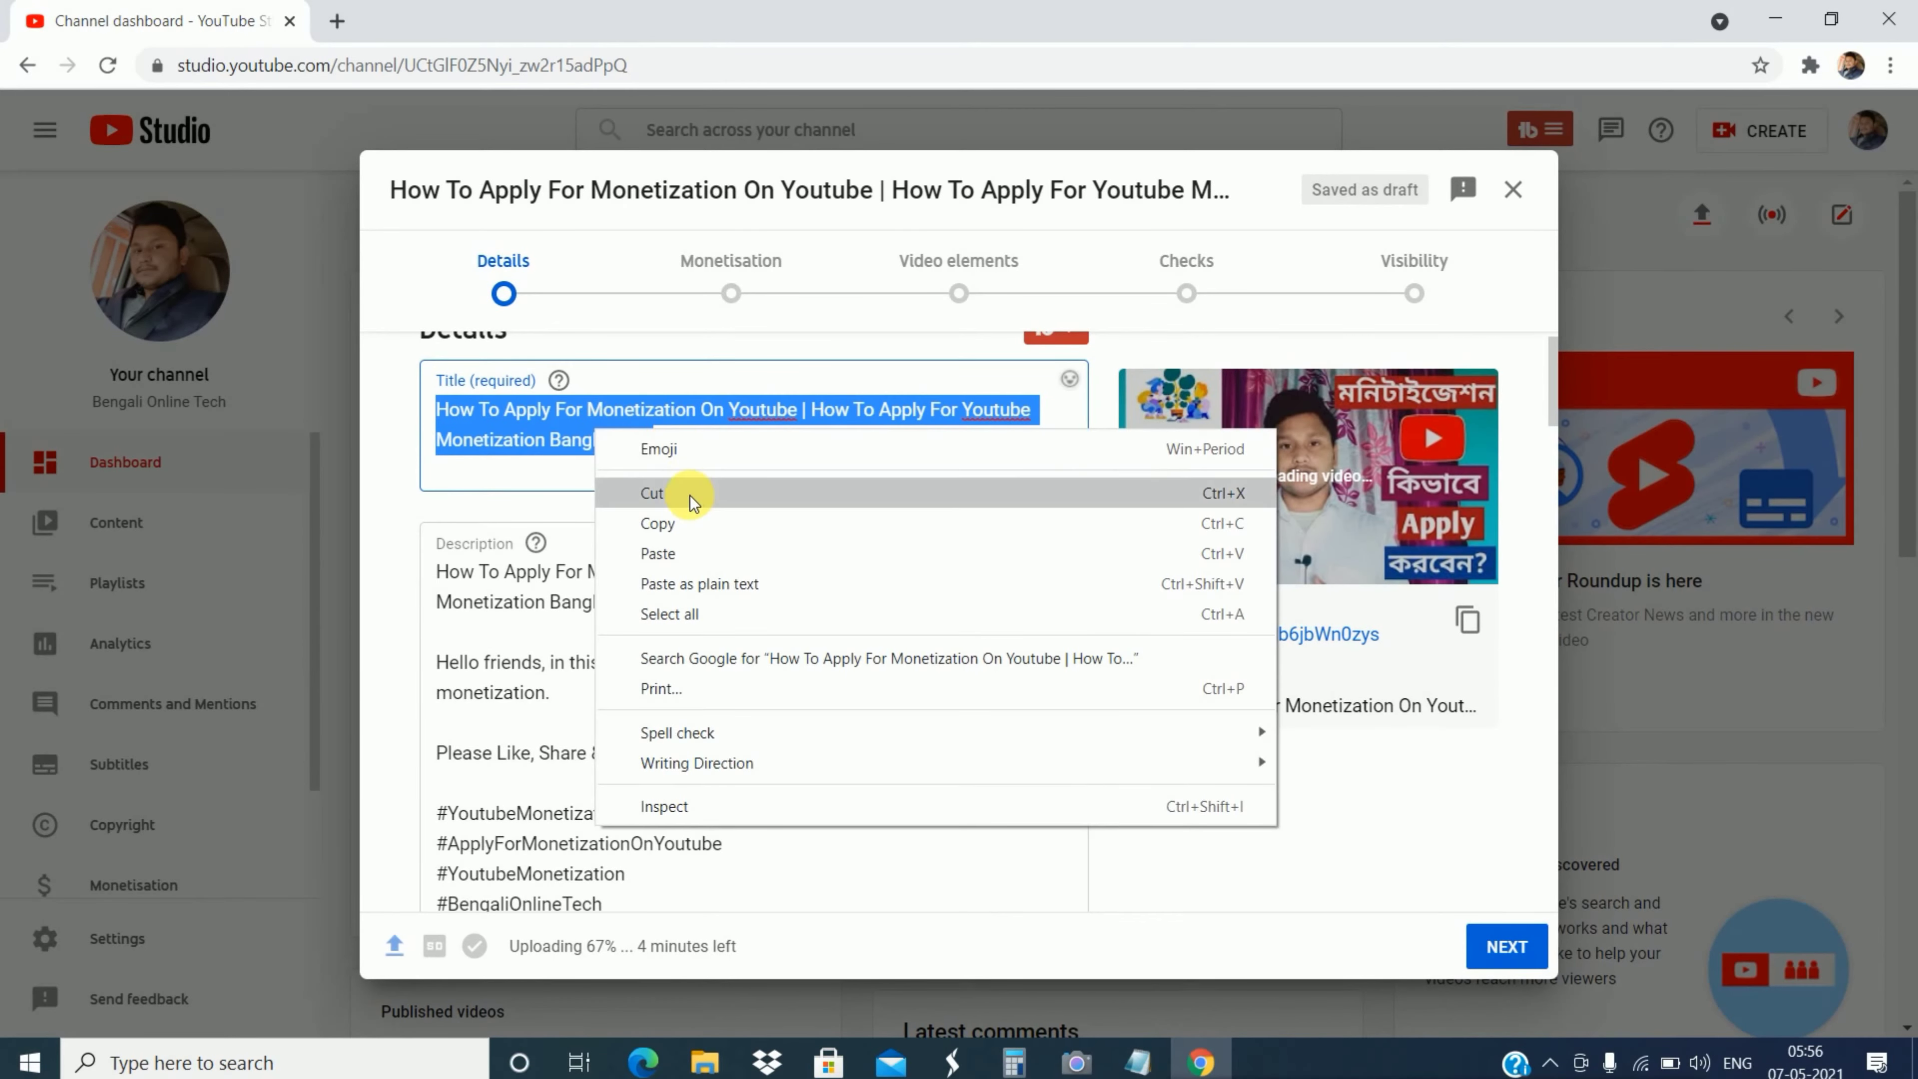
left_click(684, 520)
Step: Paste the copied video title as a tag at the end of the video's tags
scroll(929, 769, "down", 10)
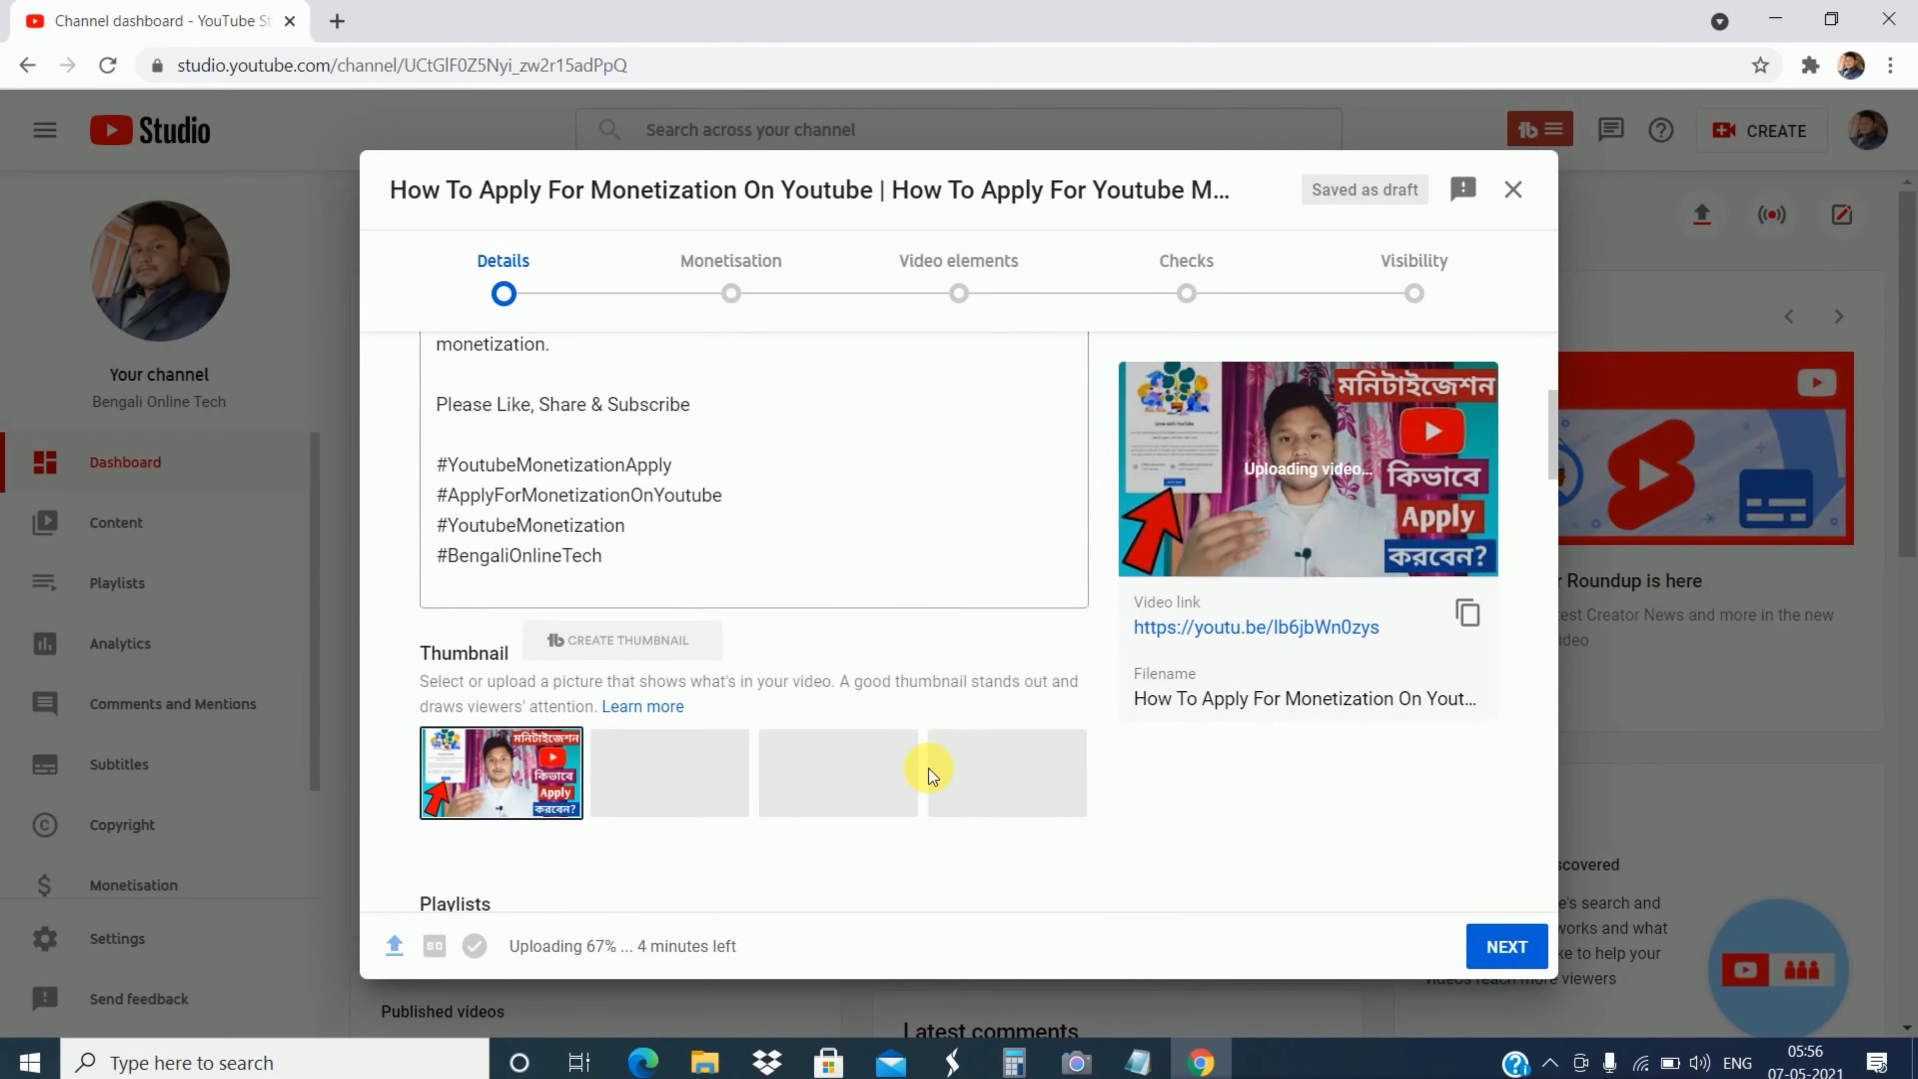
scroll(929, 769, "down", 12)
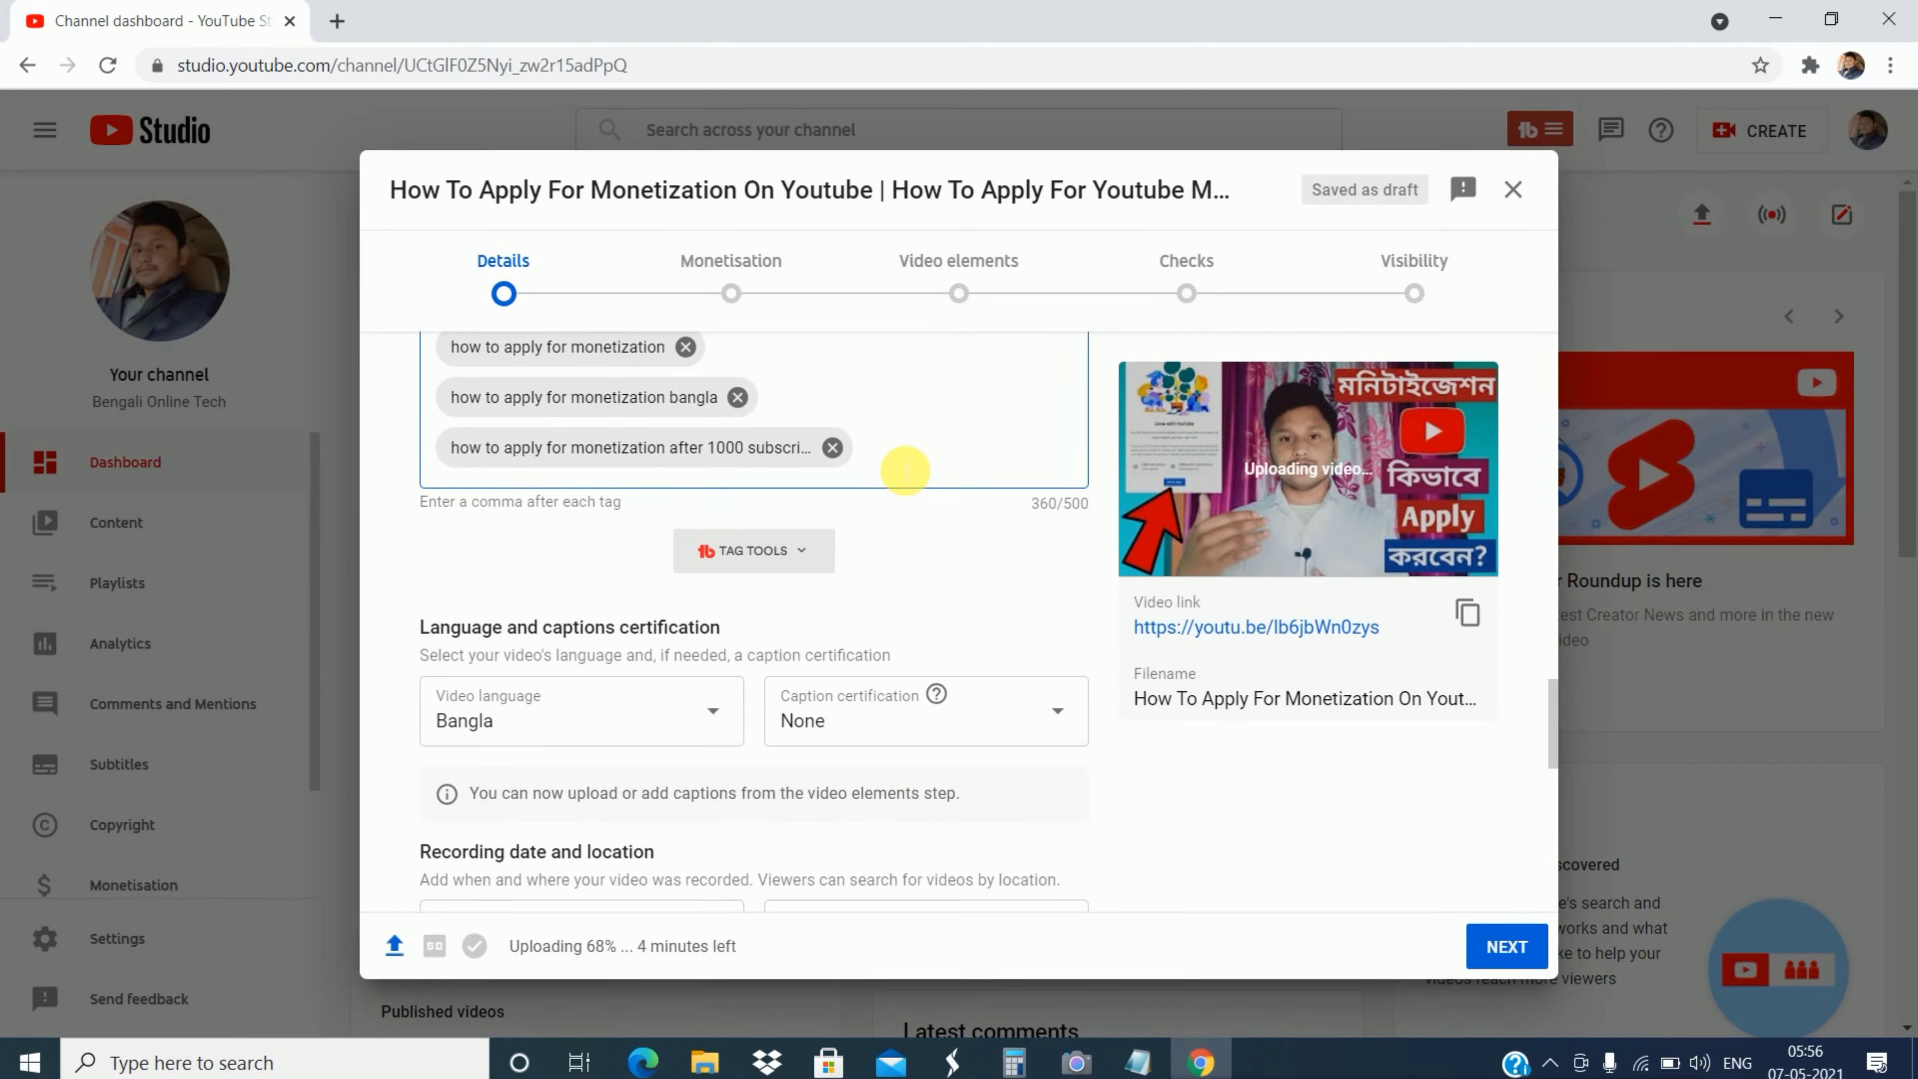
right_click(905, 470)
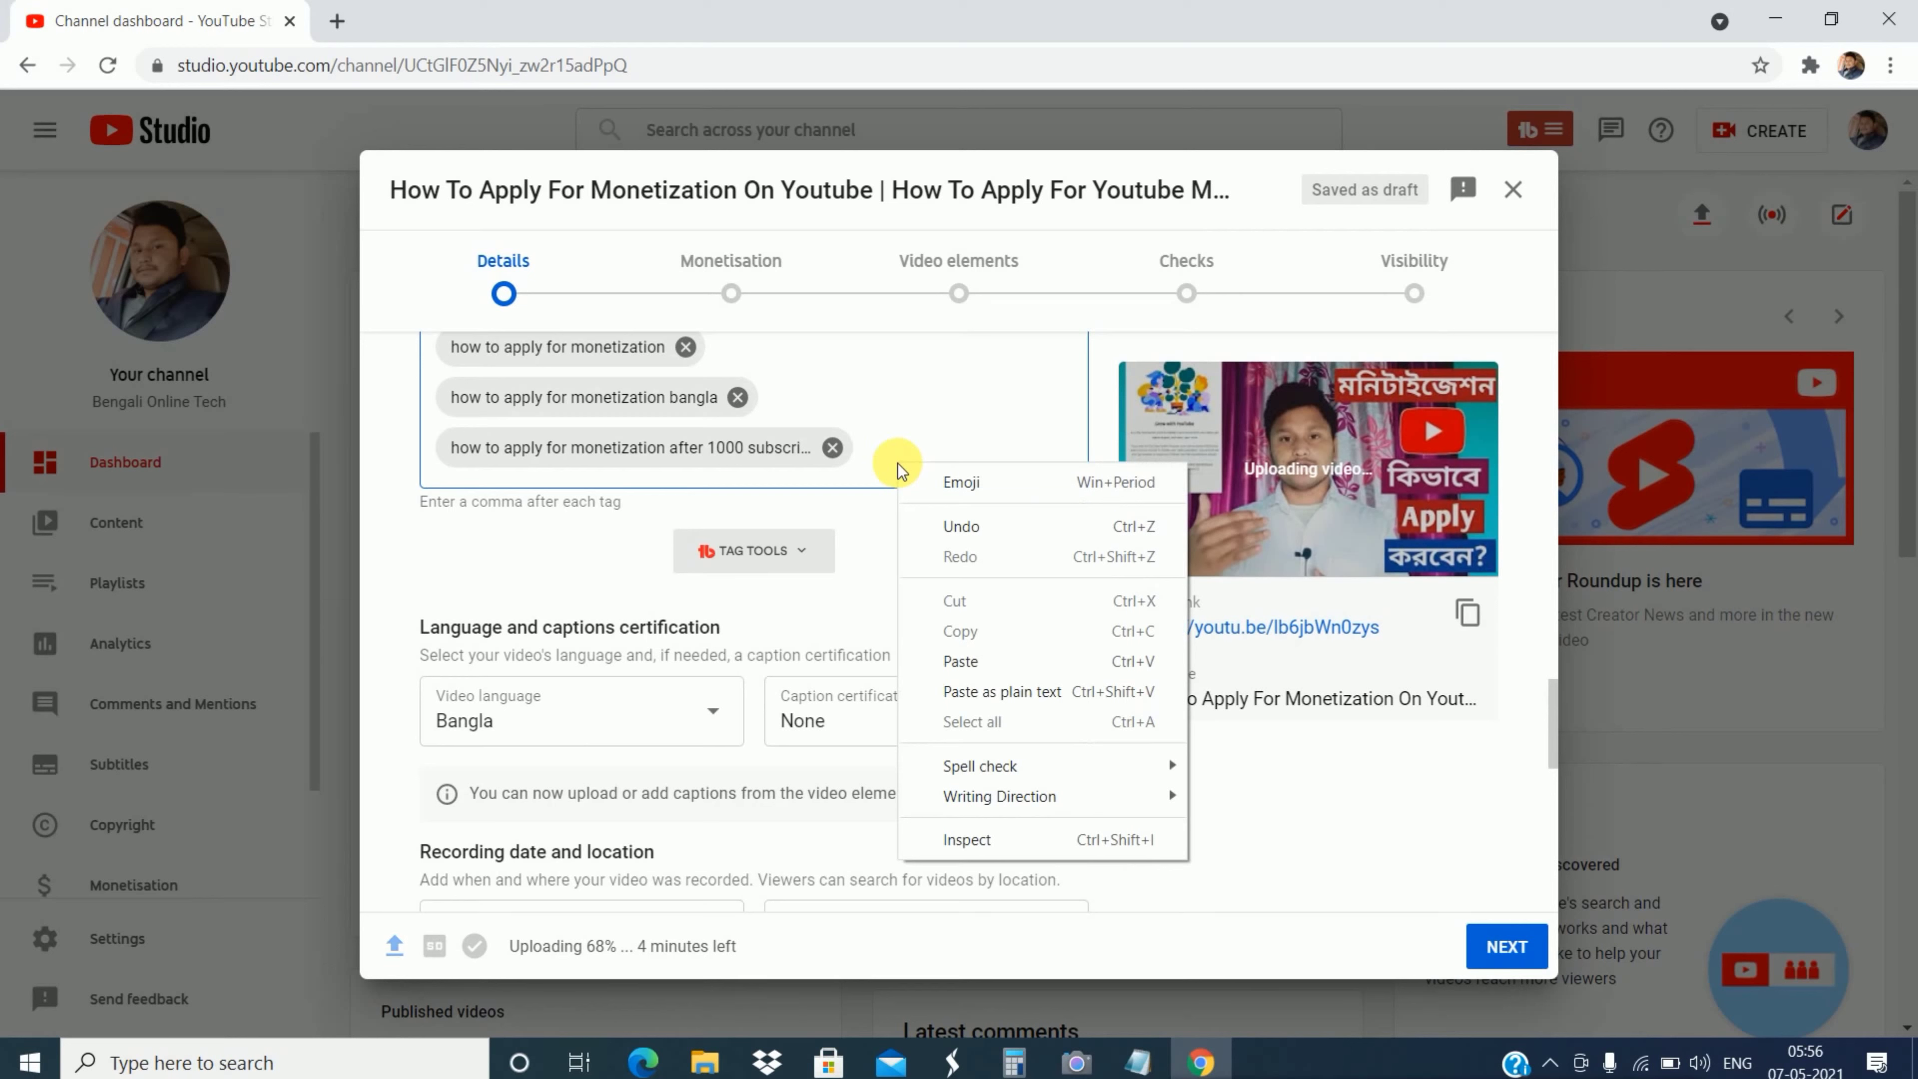
left_click(960, 662)
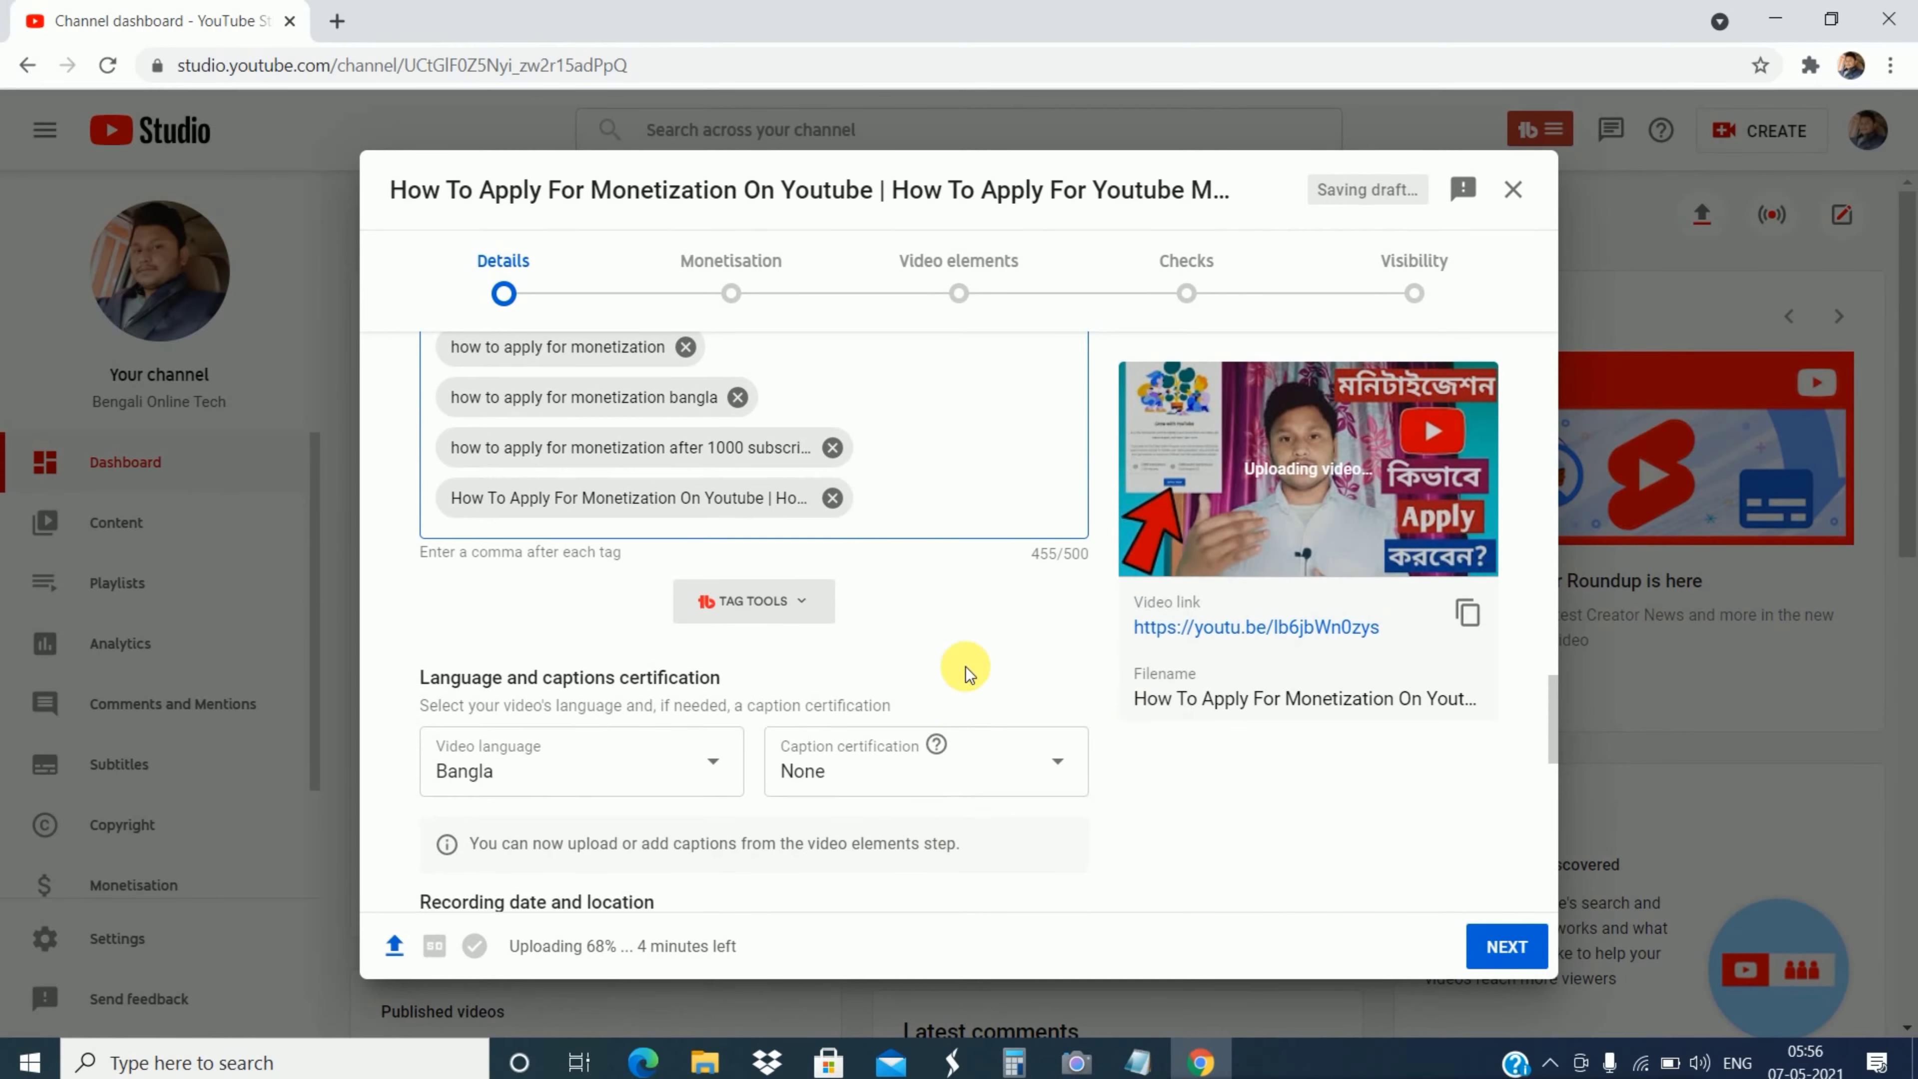
Step: Split the title tag at the vertical bar into "How To Apply For Monetization On Youtube" and "How To Apply For Youtube Monetization Bangla 2021"
left_click(778, 500)
double_click(780, 501)
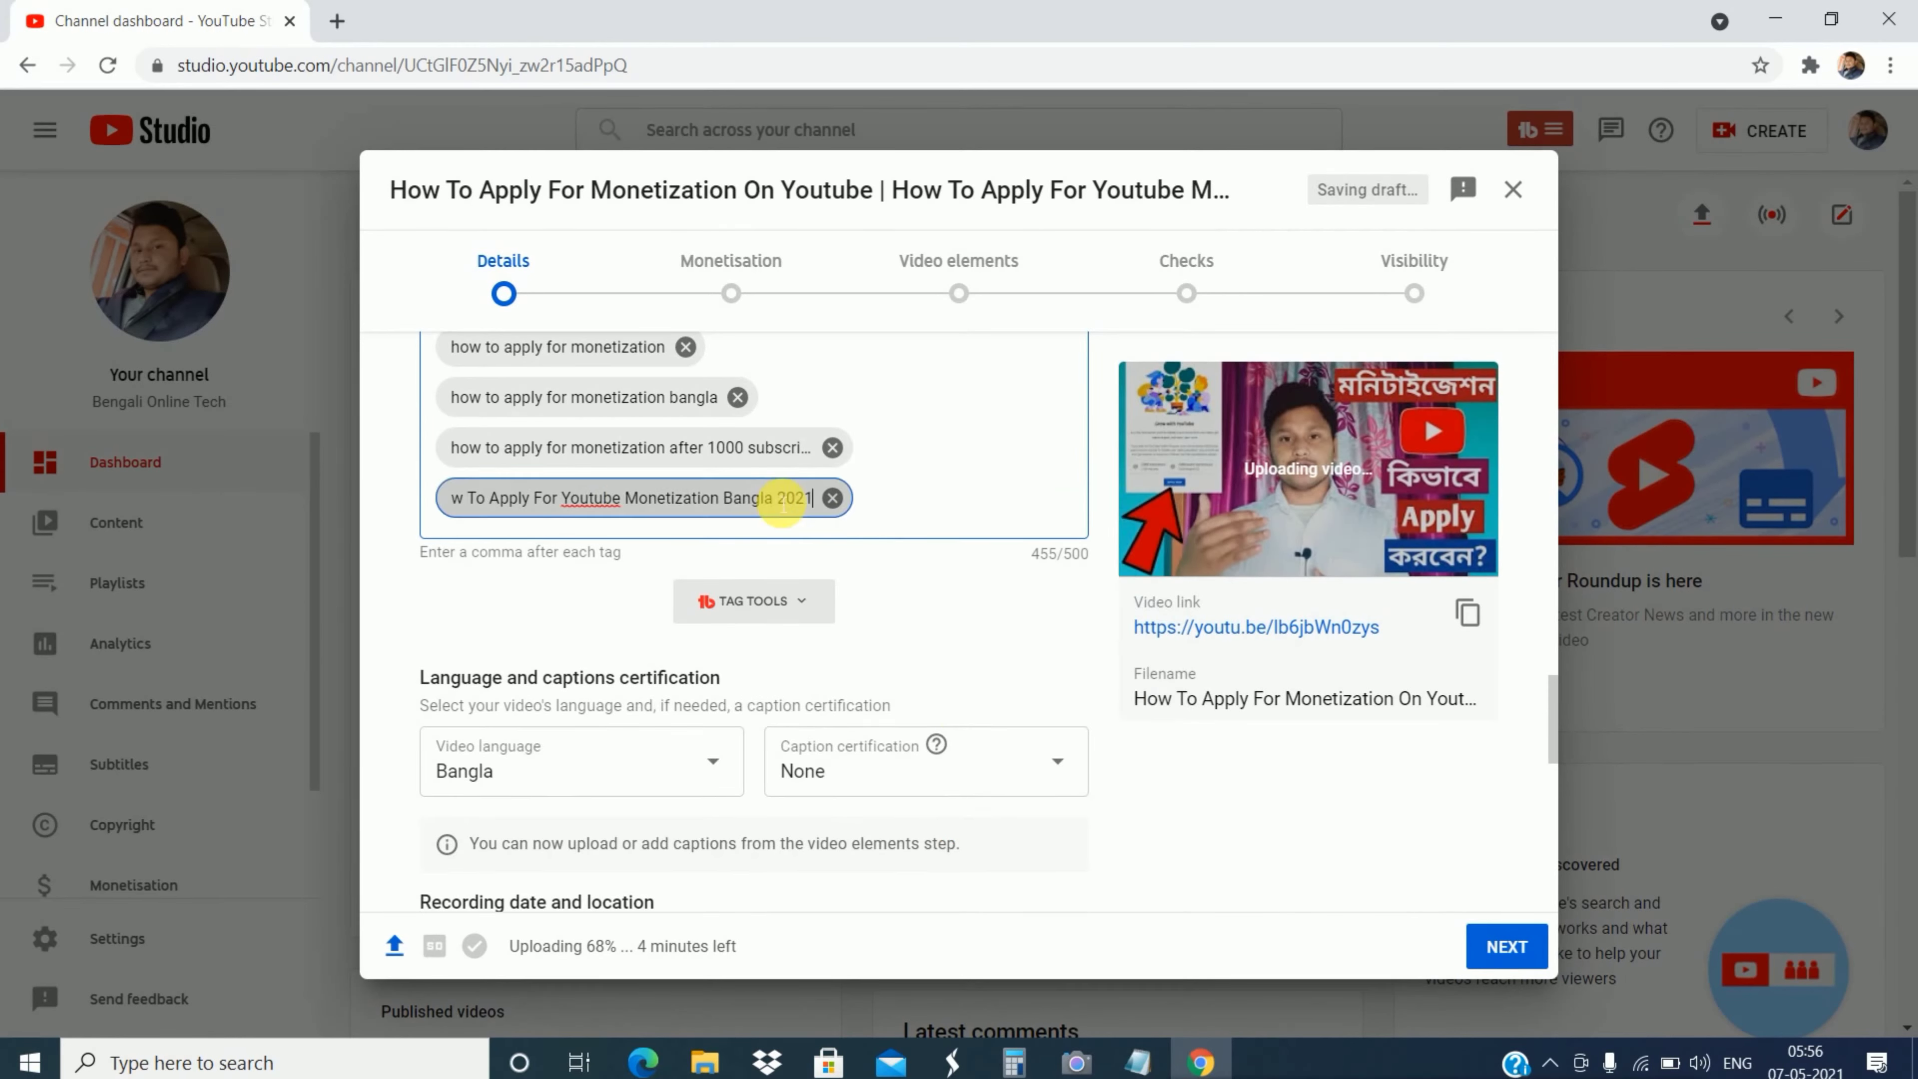
key("Left")
key("Left")
key("Left")
key("Left")
key("Left")
key("Left")
key("Left")
key("Left")
key("Left")
key("Left")
key("Left")
key("Left")
key("Left")
key("Left")
key("Left")
key("Left")
key("Left")
key("Left")
key("Left")
key("Left")
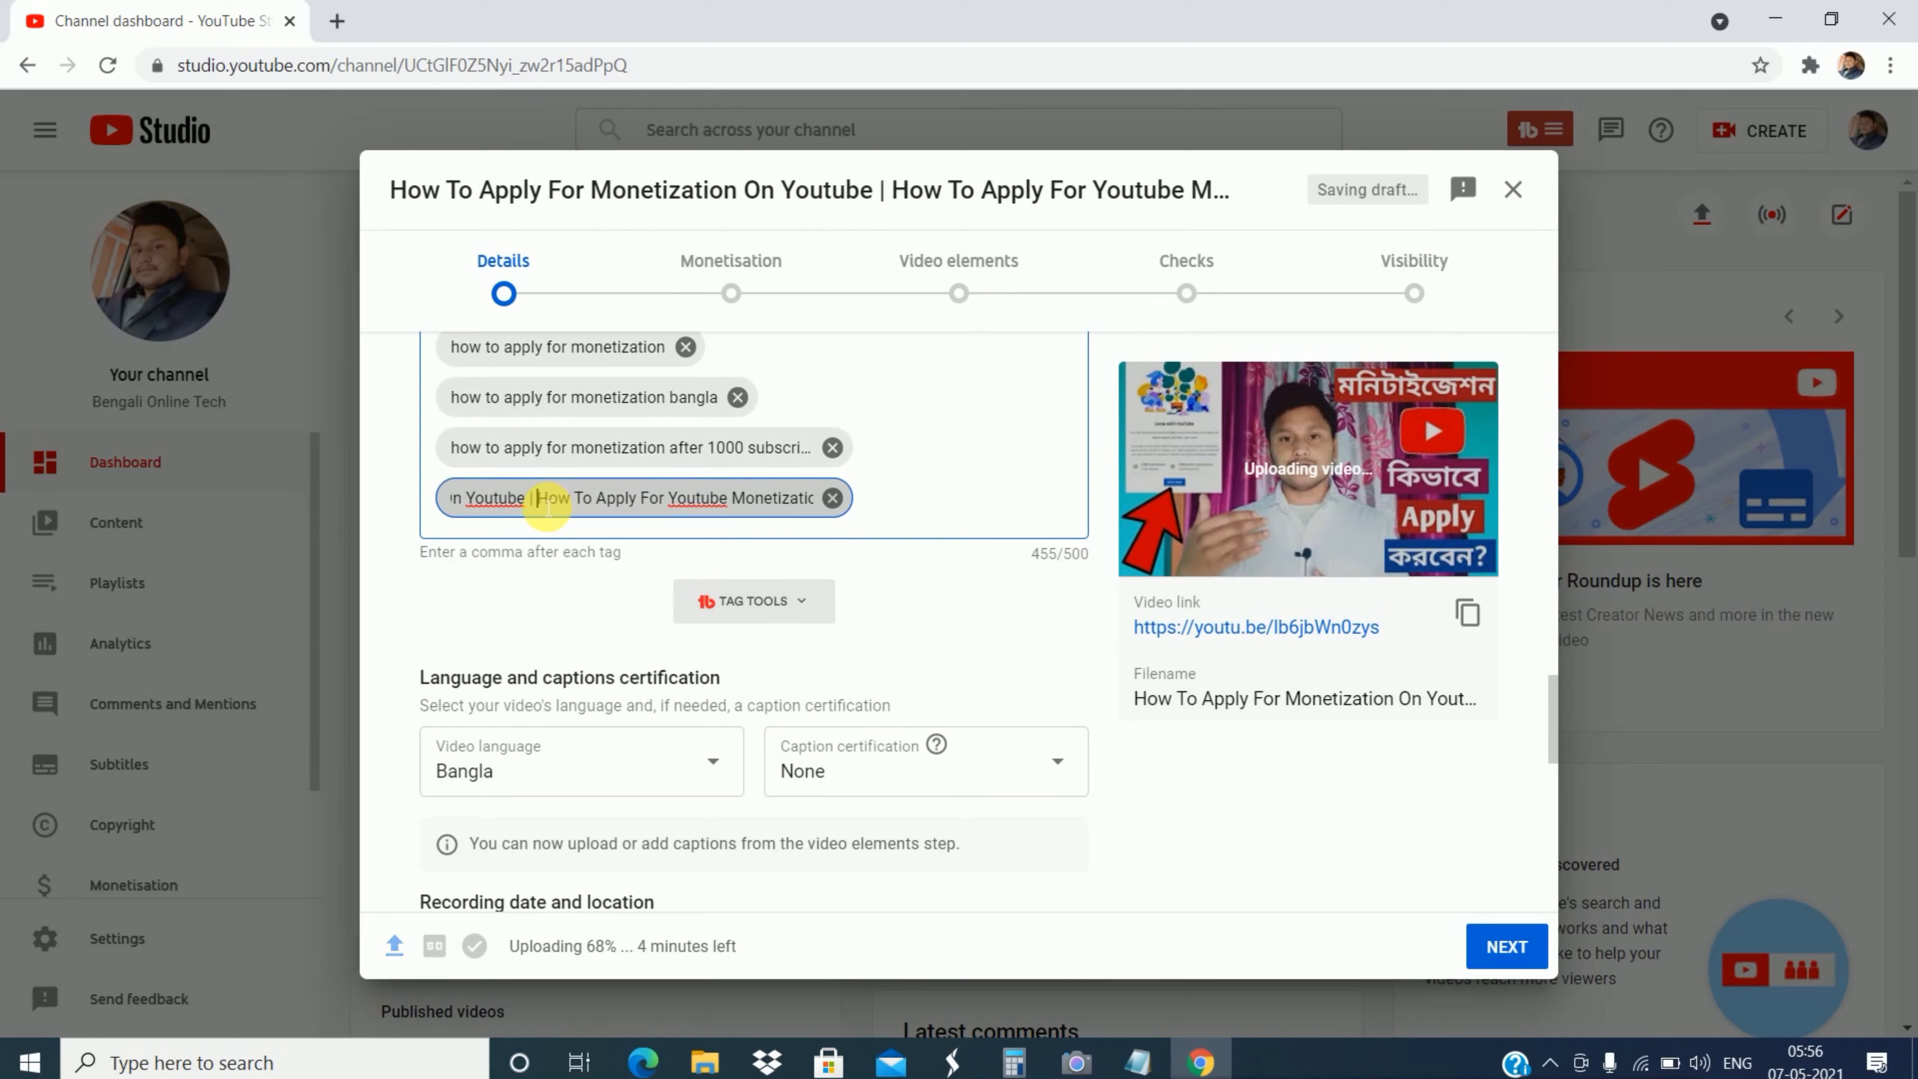
key("BackSpace")
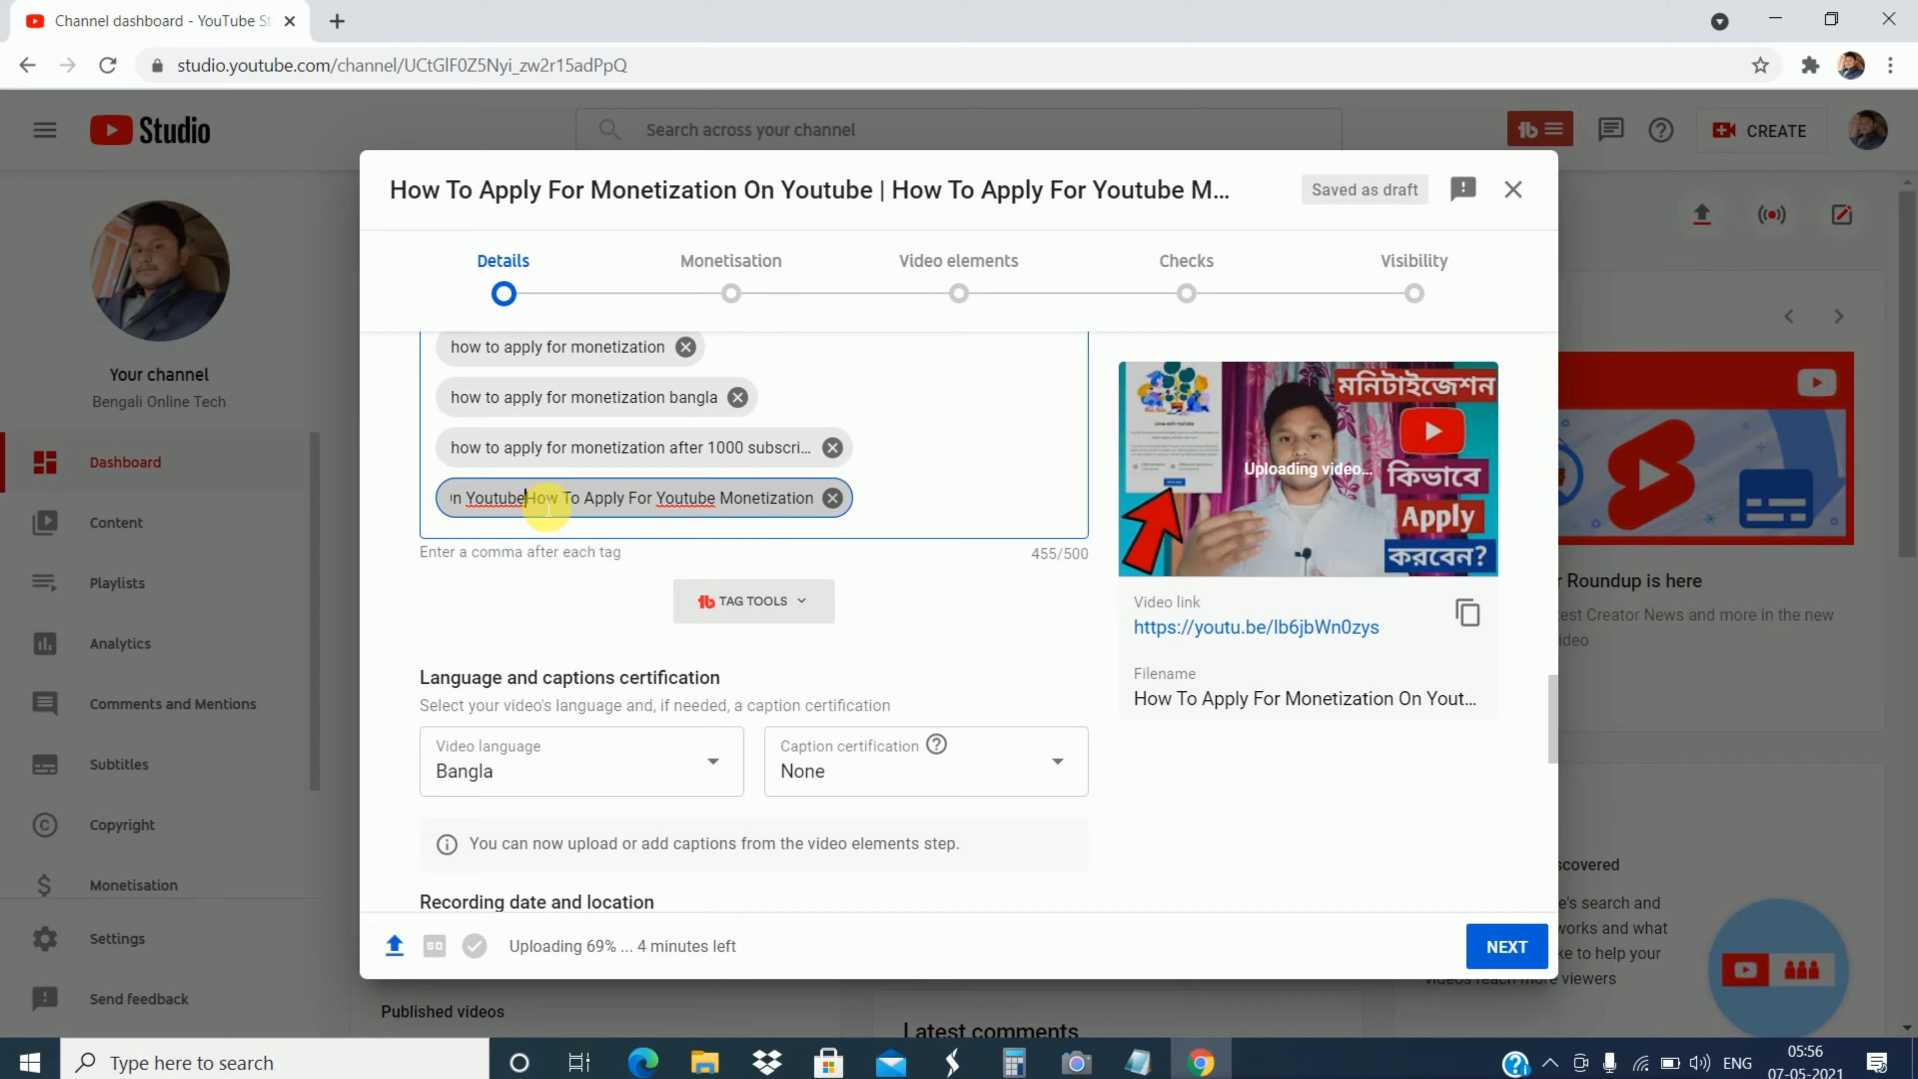
type(",")
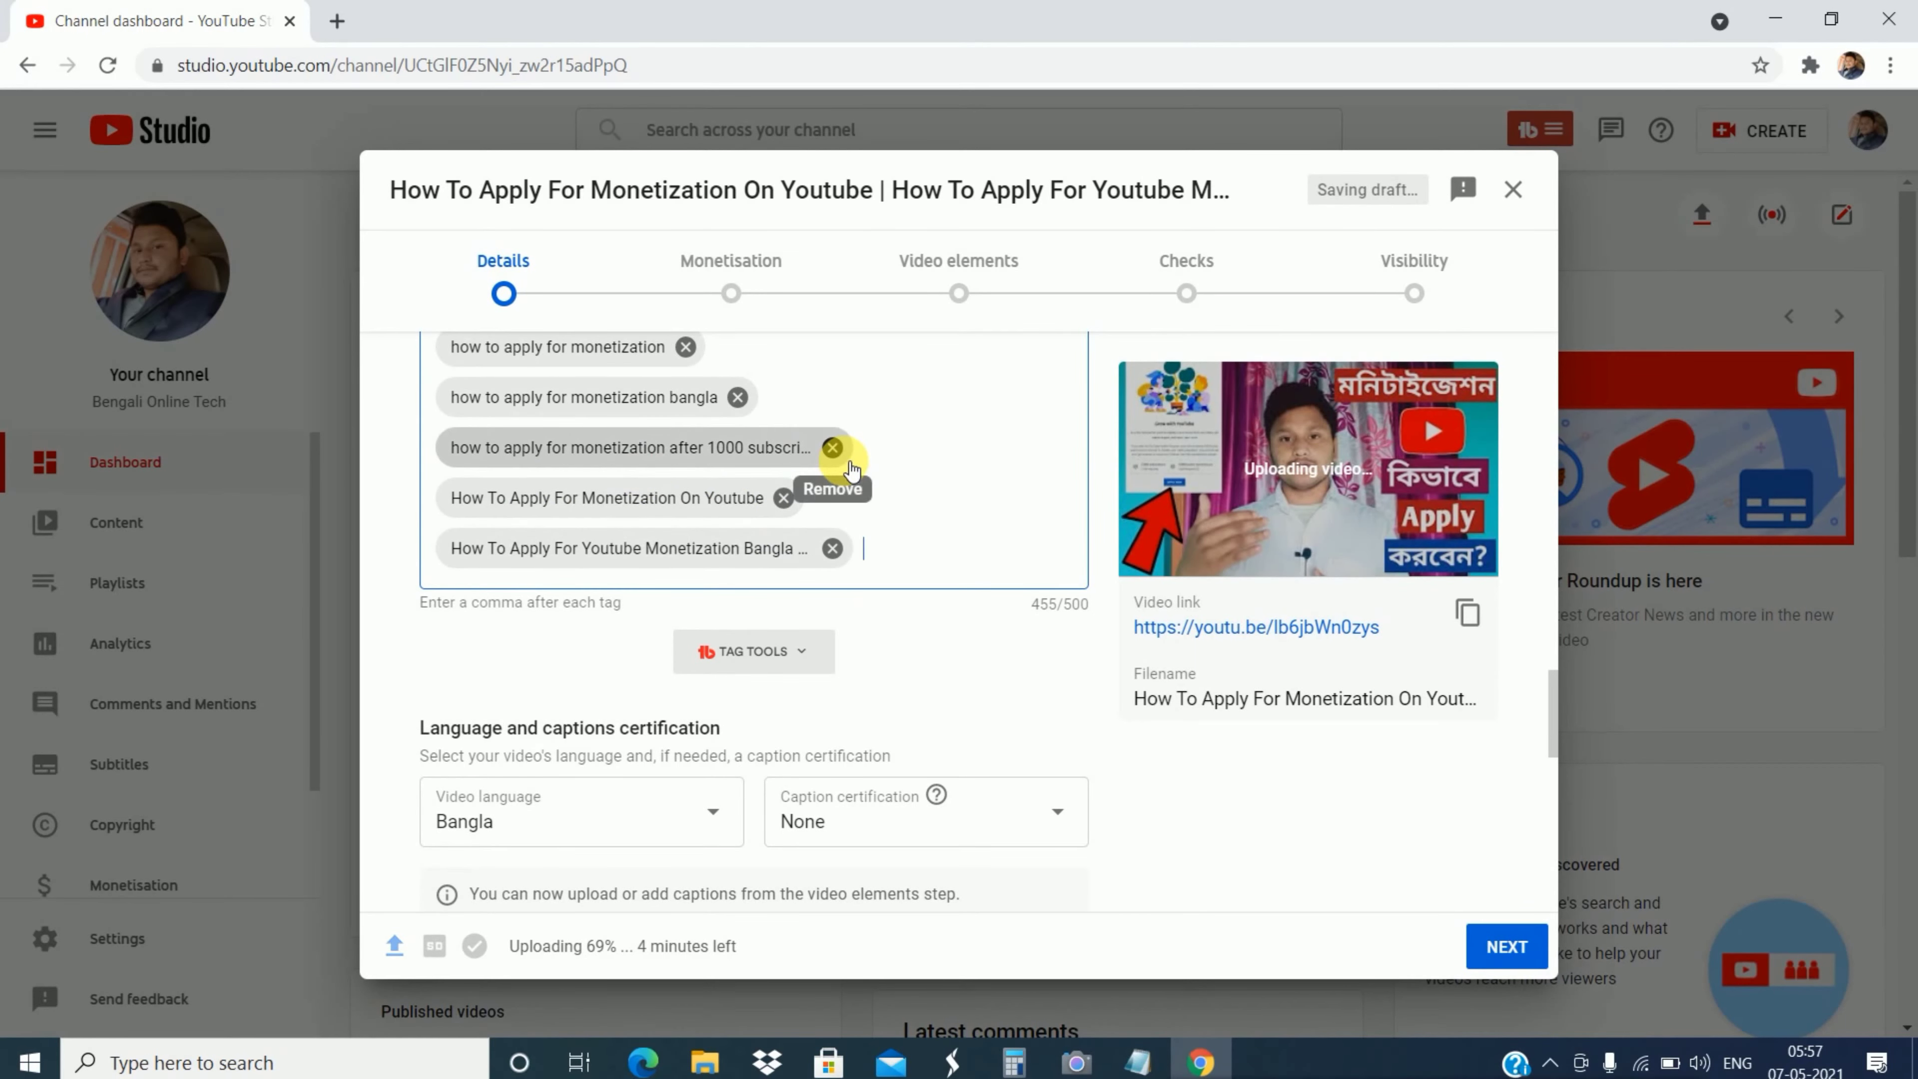
Step: Add the suggested tag "youtube monetization explained" and extend it to "youtube monetization explained in bengali"
scroll(851, 469, "up", 5)
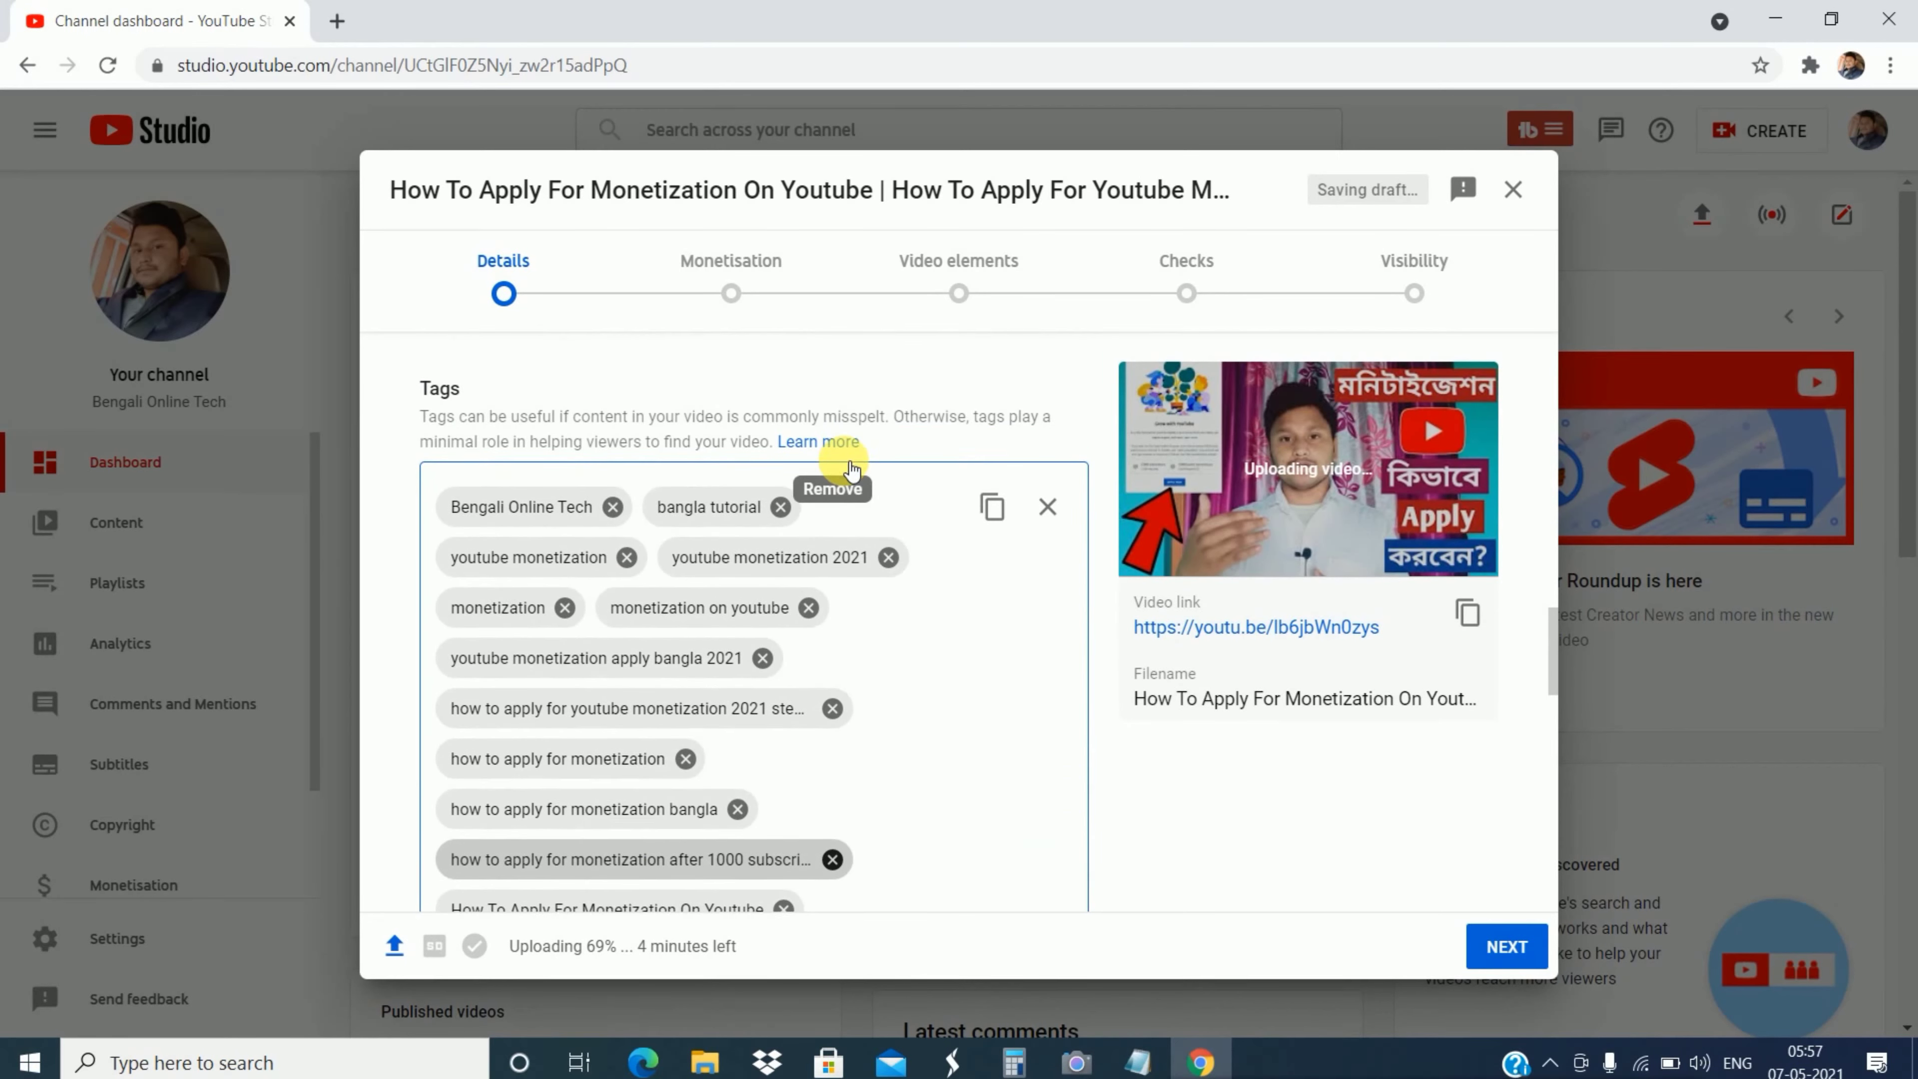
scroll(845, 465, "down", 4)
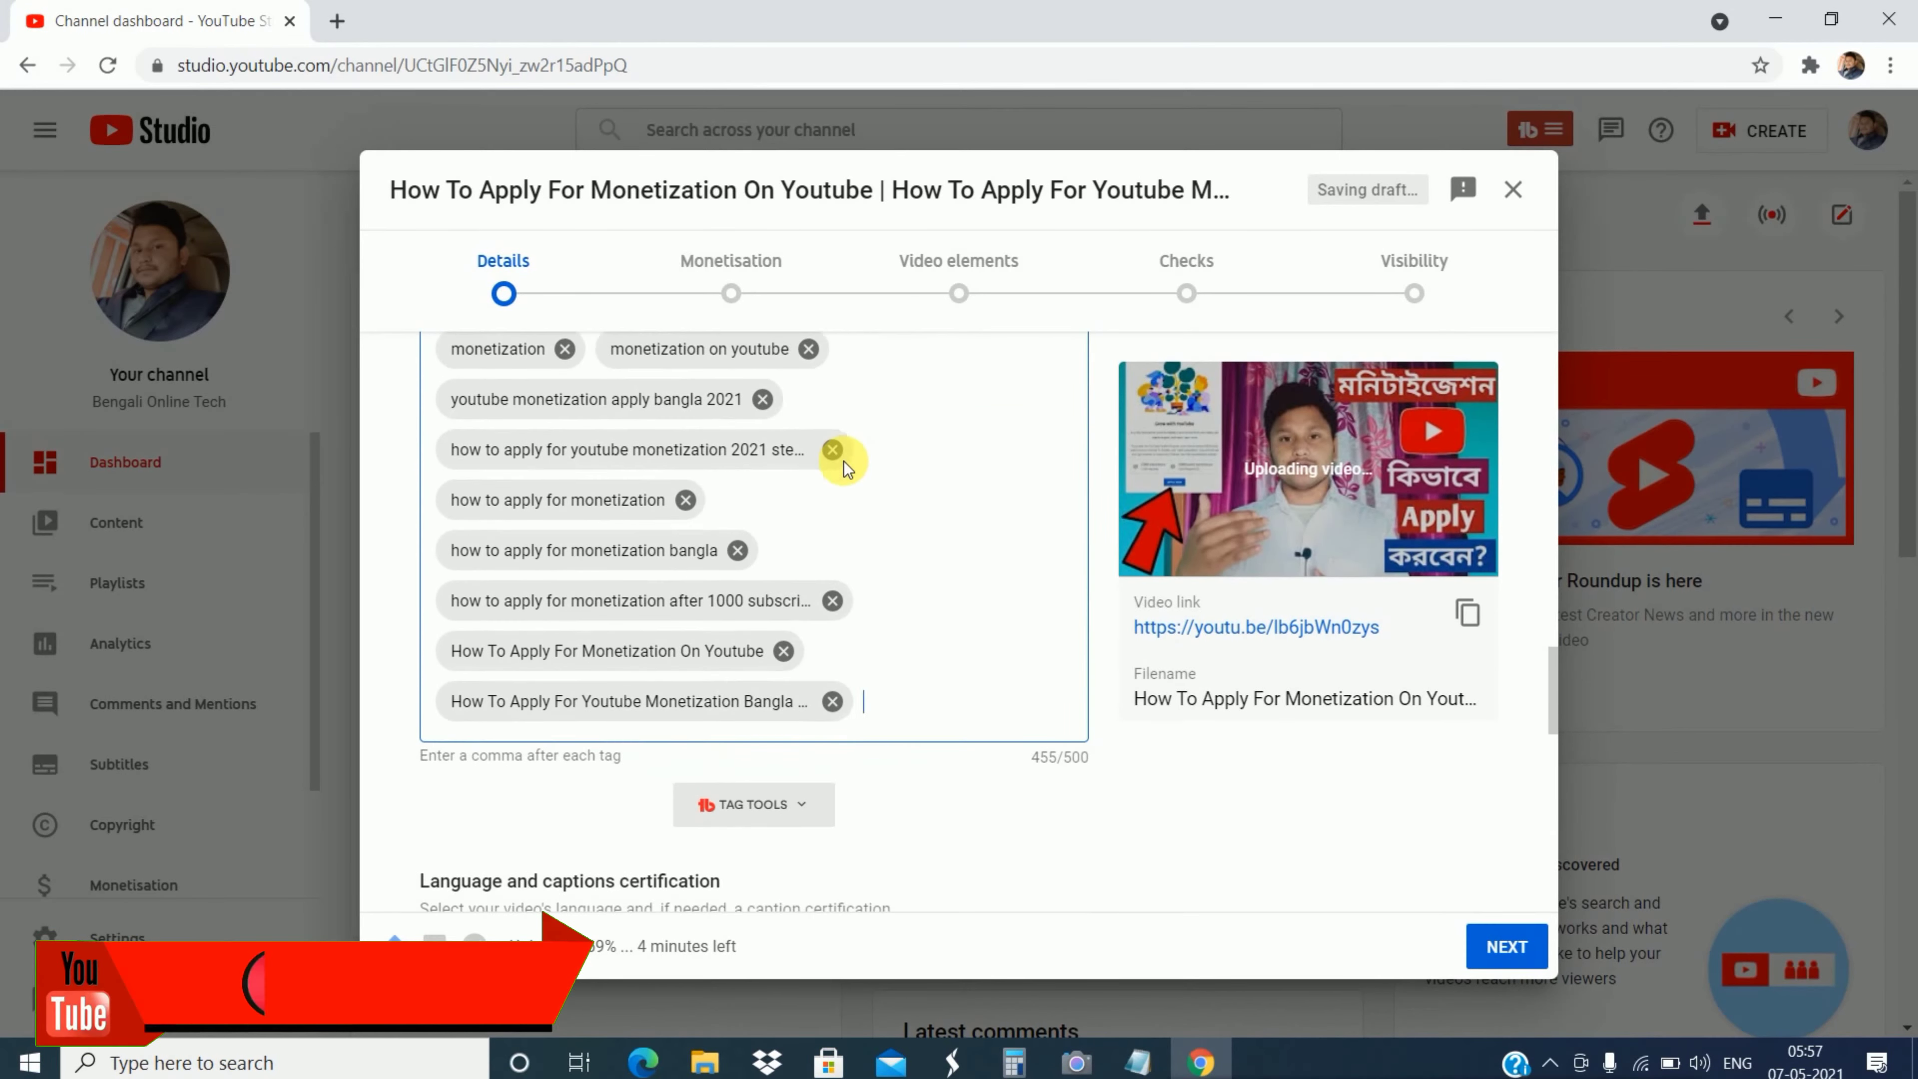
scroll(843, 462, "down", 3)
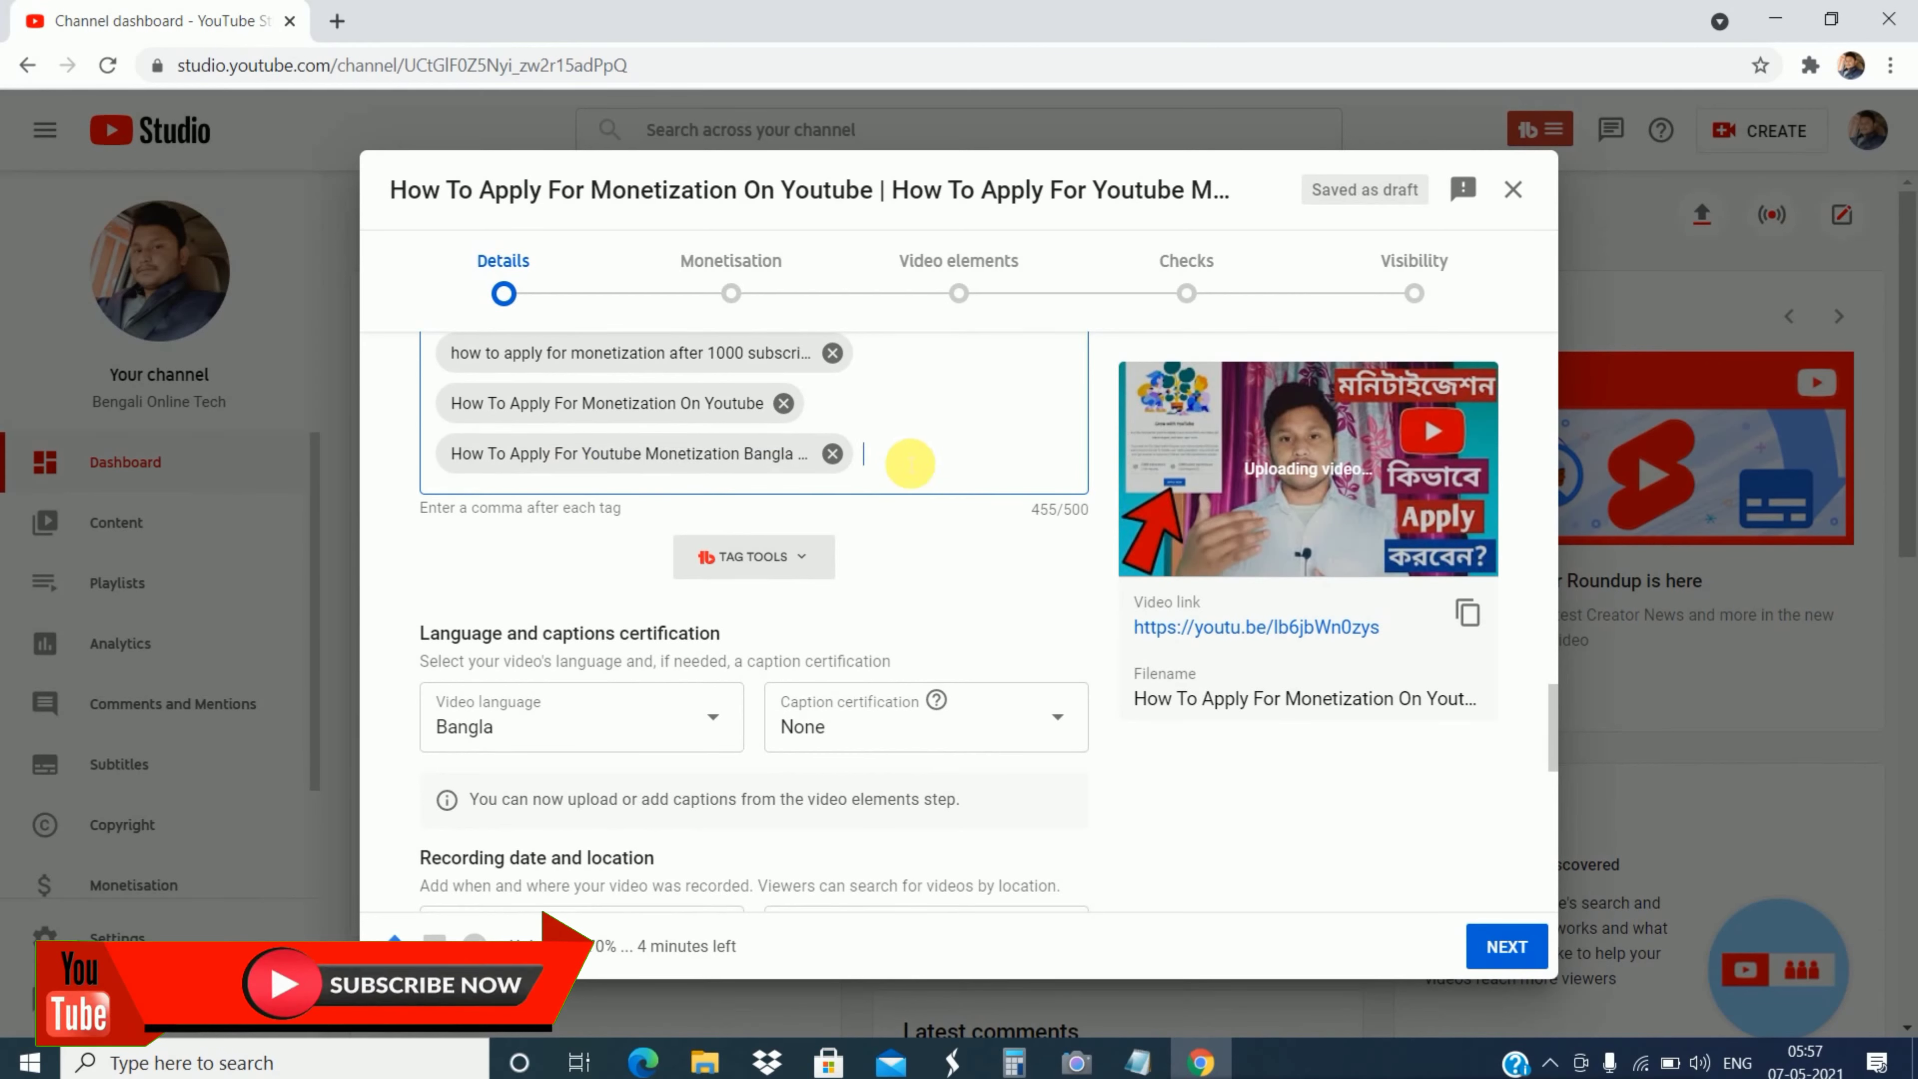
type("youtube monetization ex")
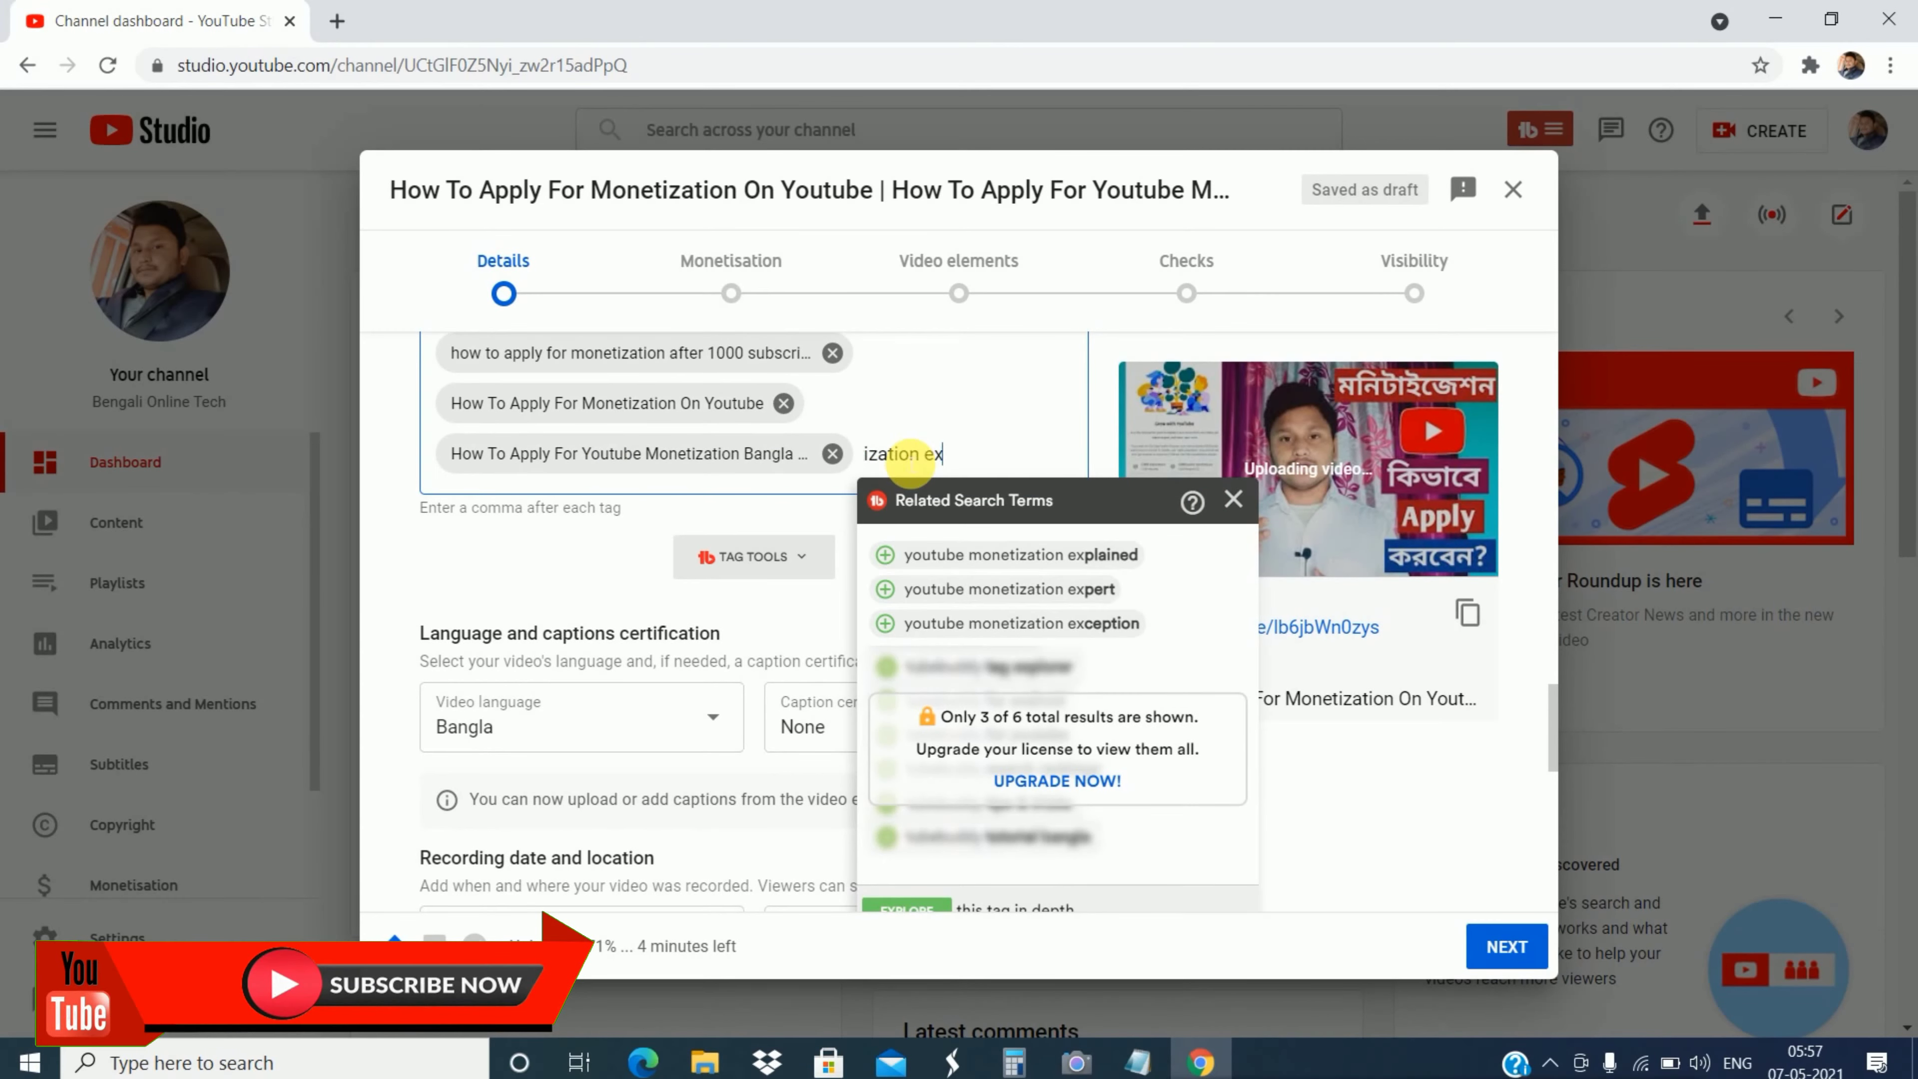
left_click(1070, 554)
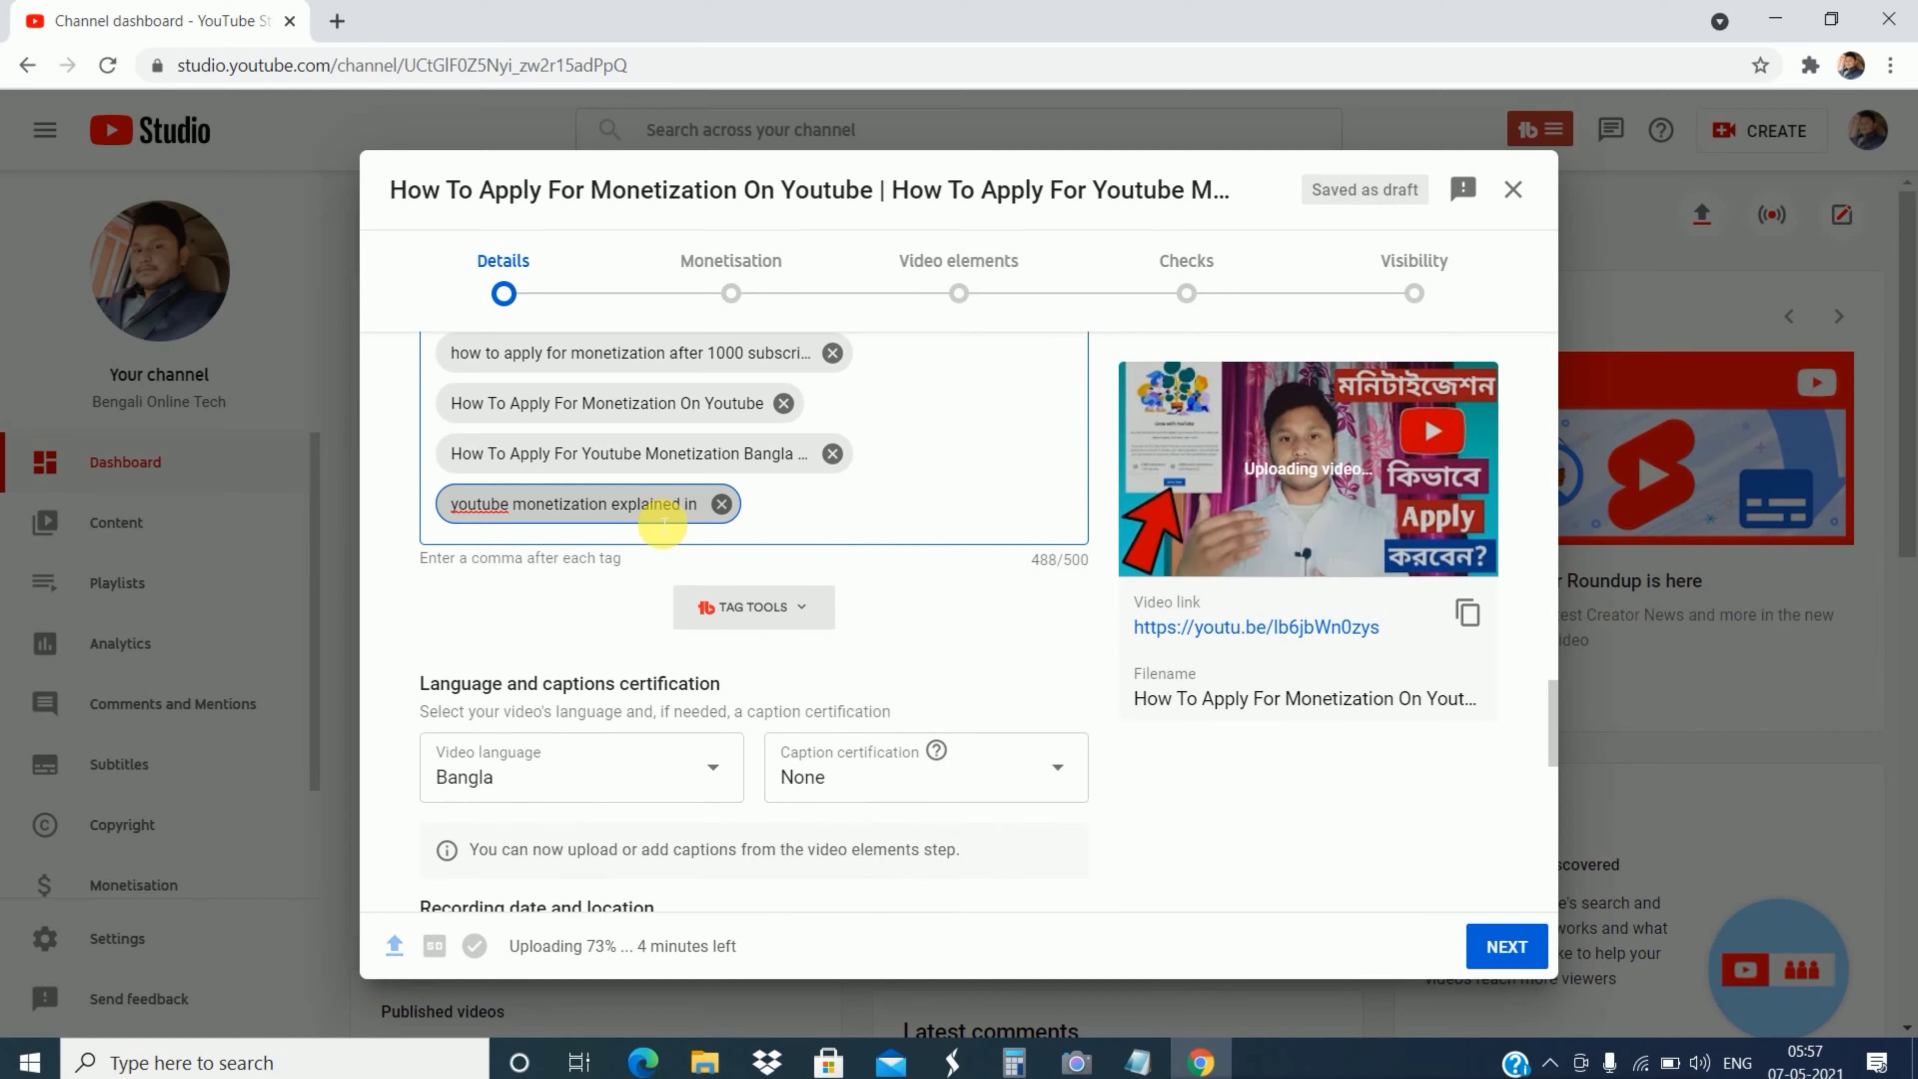
type("in bengali")
key("Return")
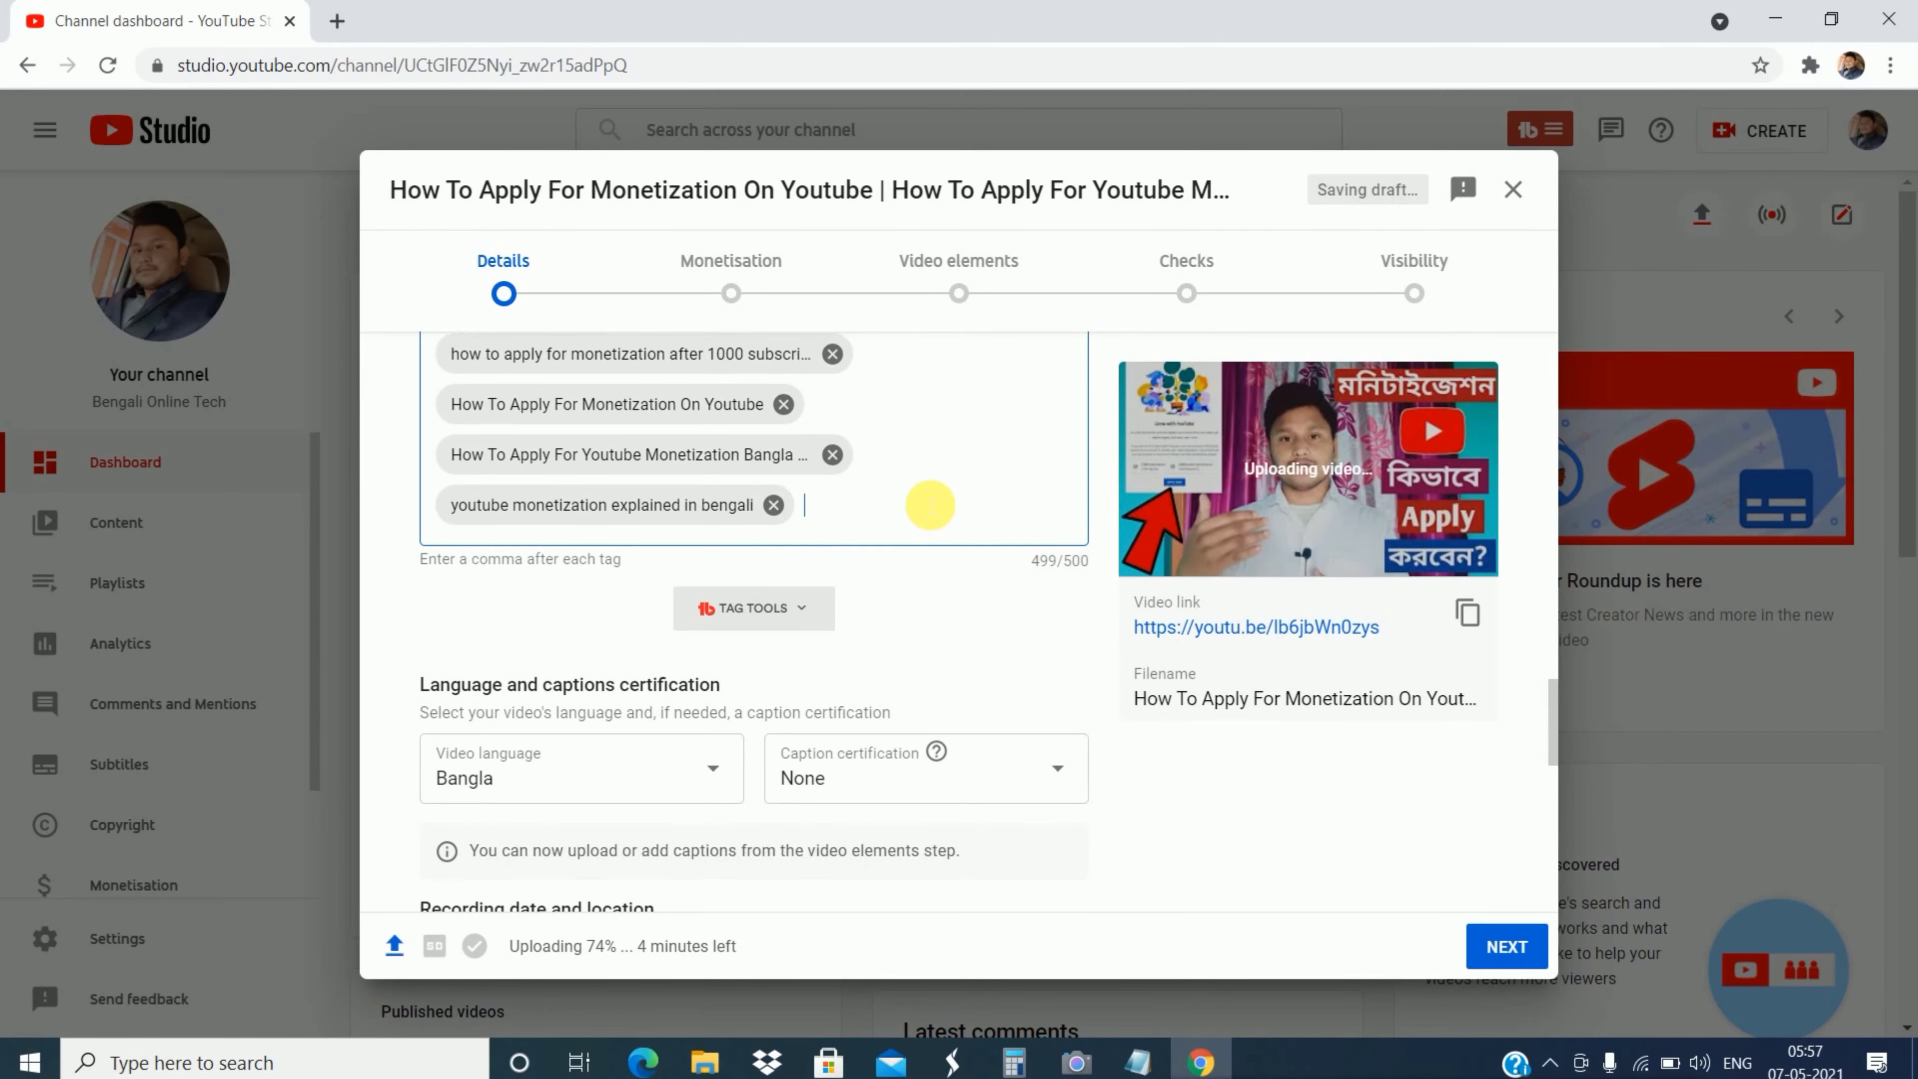
scroll(930, 504, "up", 2)
scroll(930, 505, "up", 4)
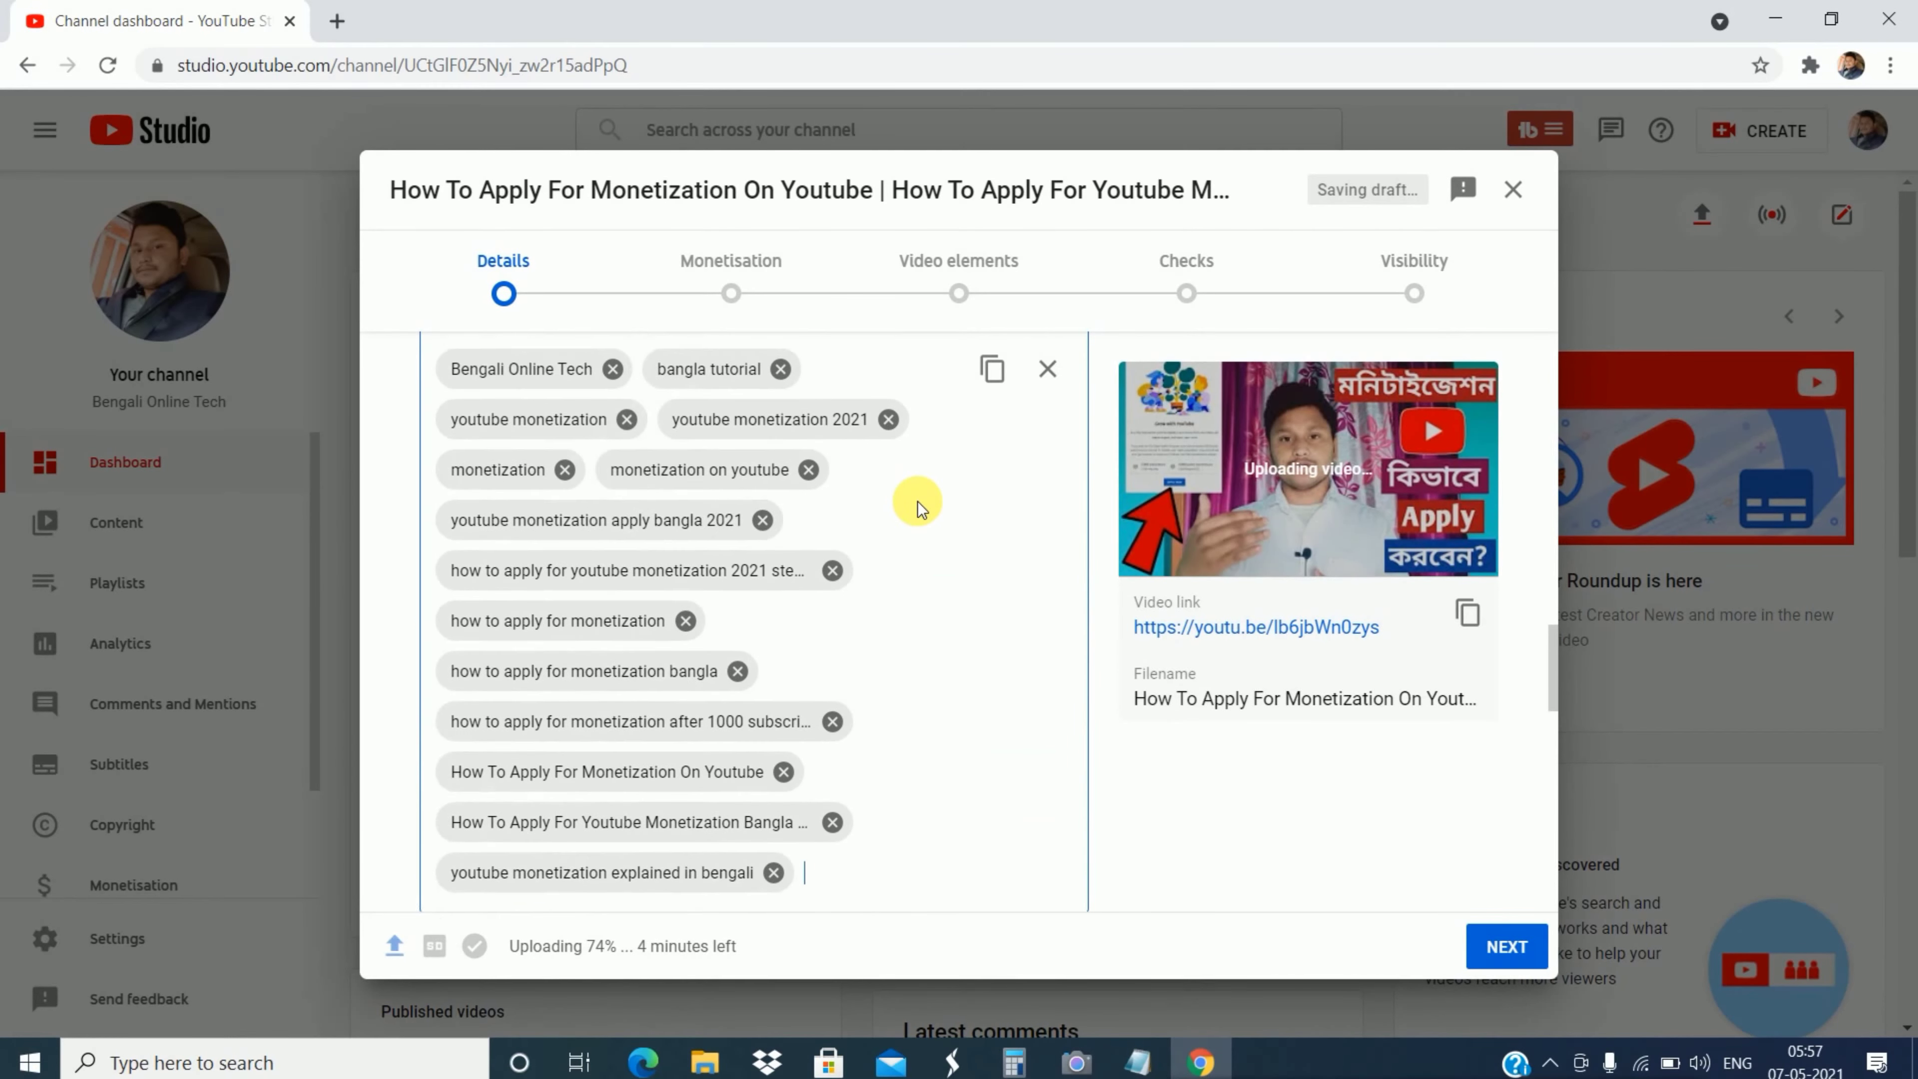
scroll(917, 506, "down", 8)
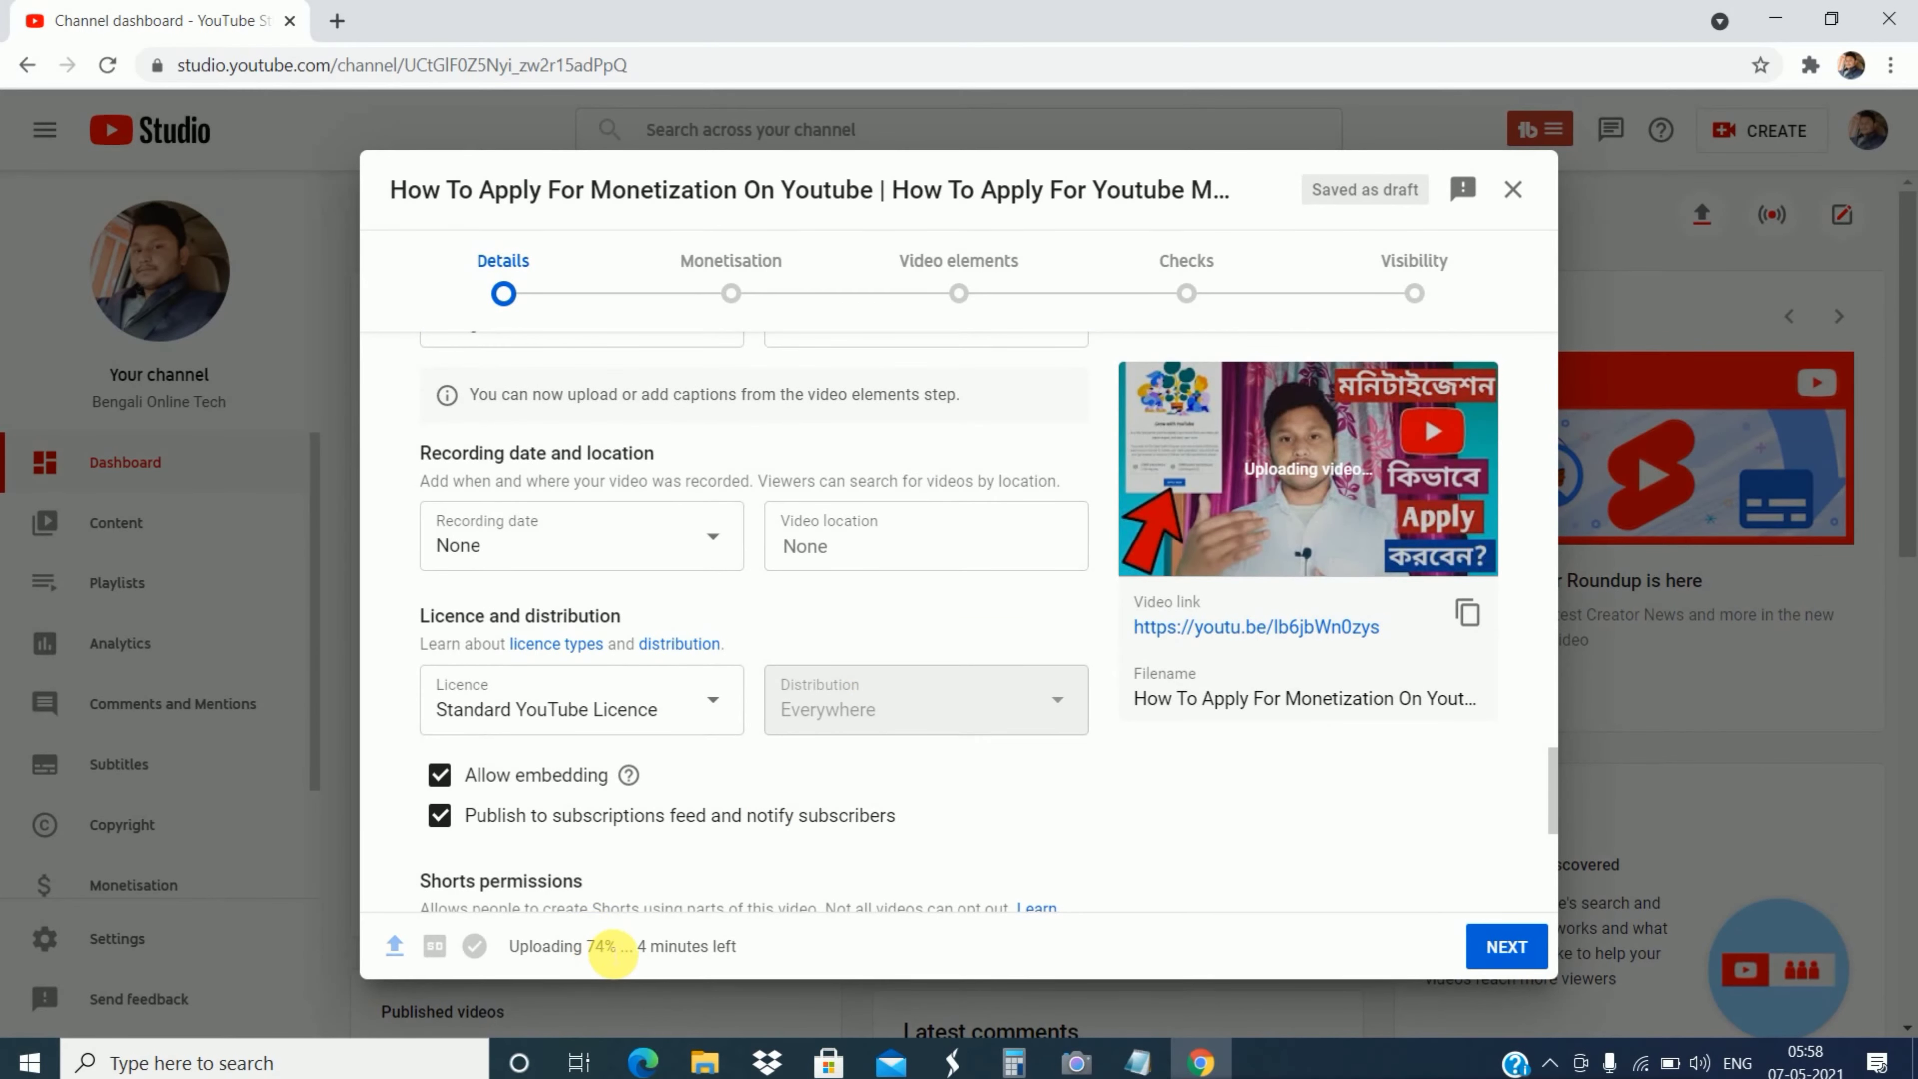
scroll(982, 472, "up", 6)
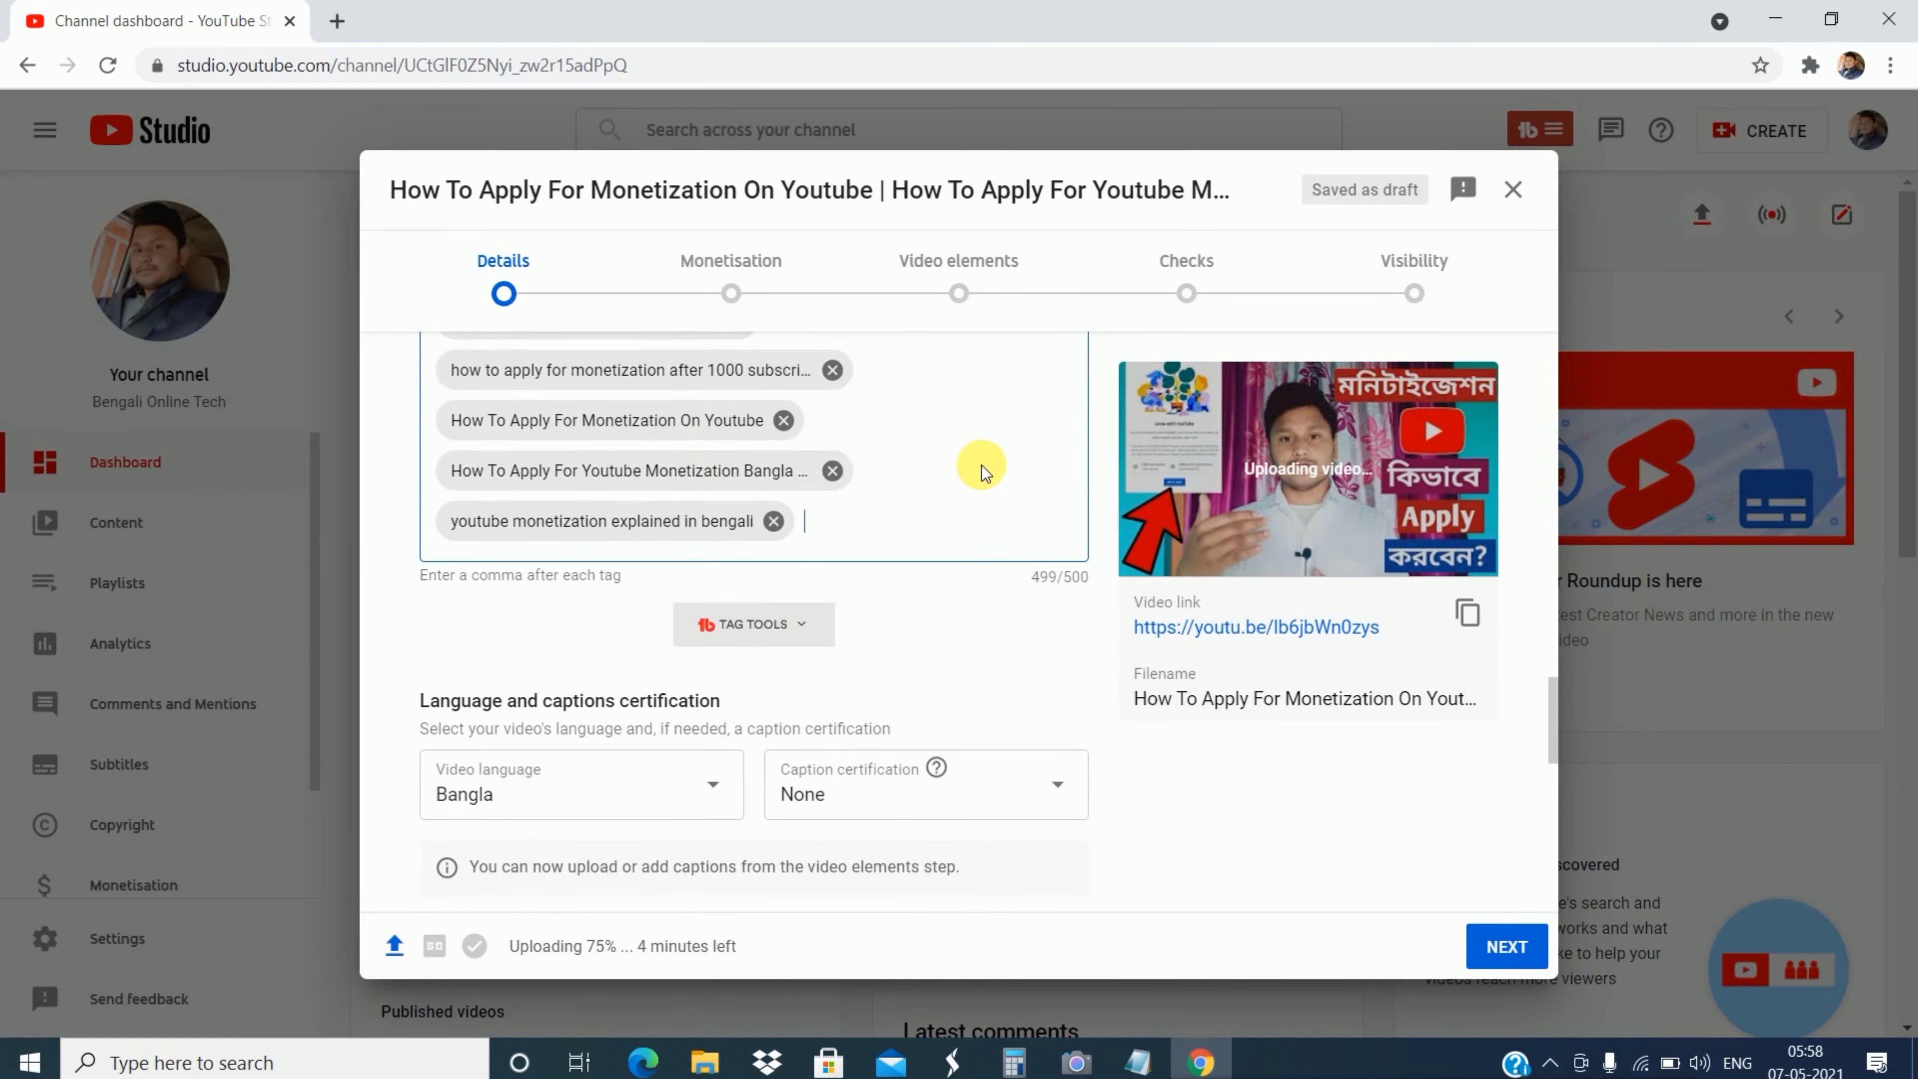
scroll(981, 472, "down", 3)
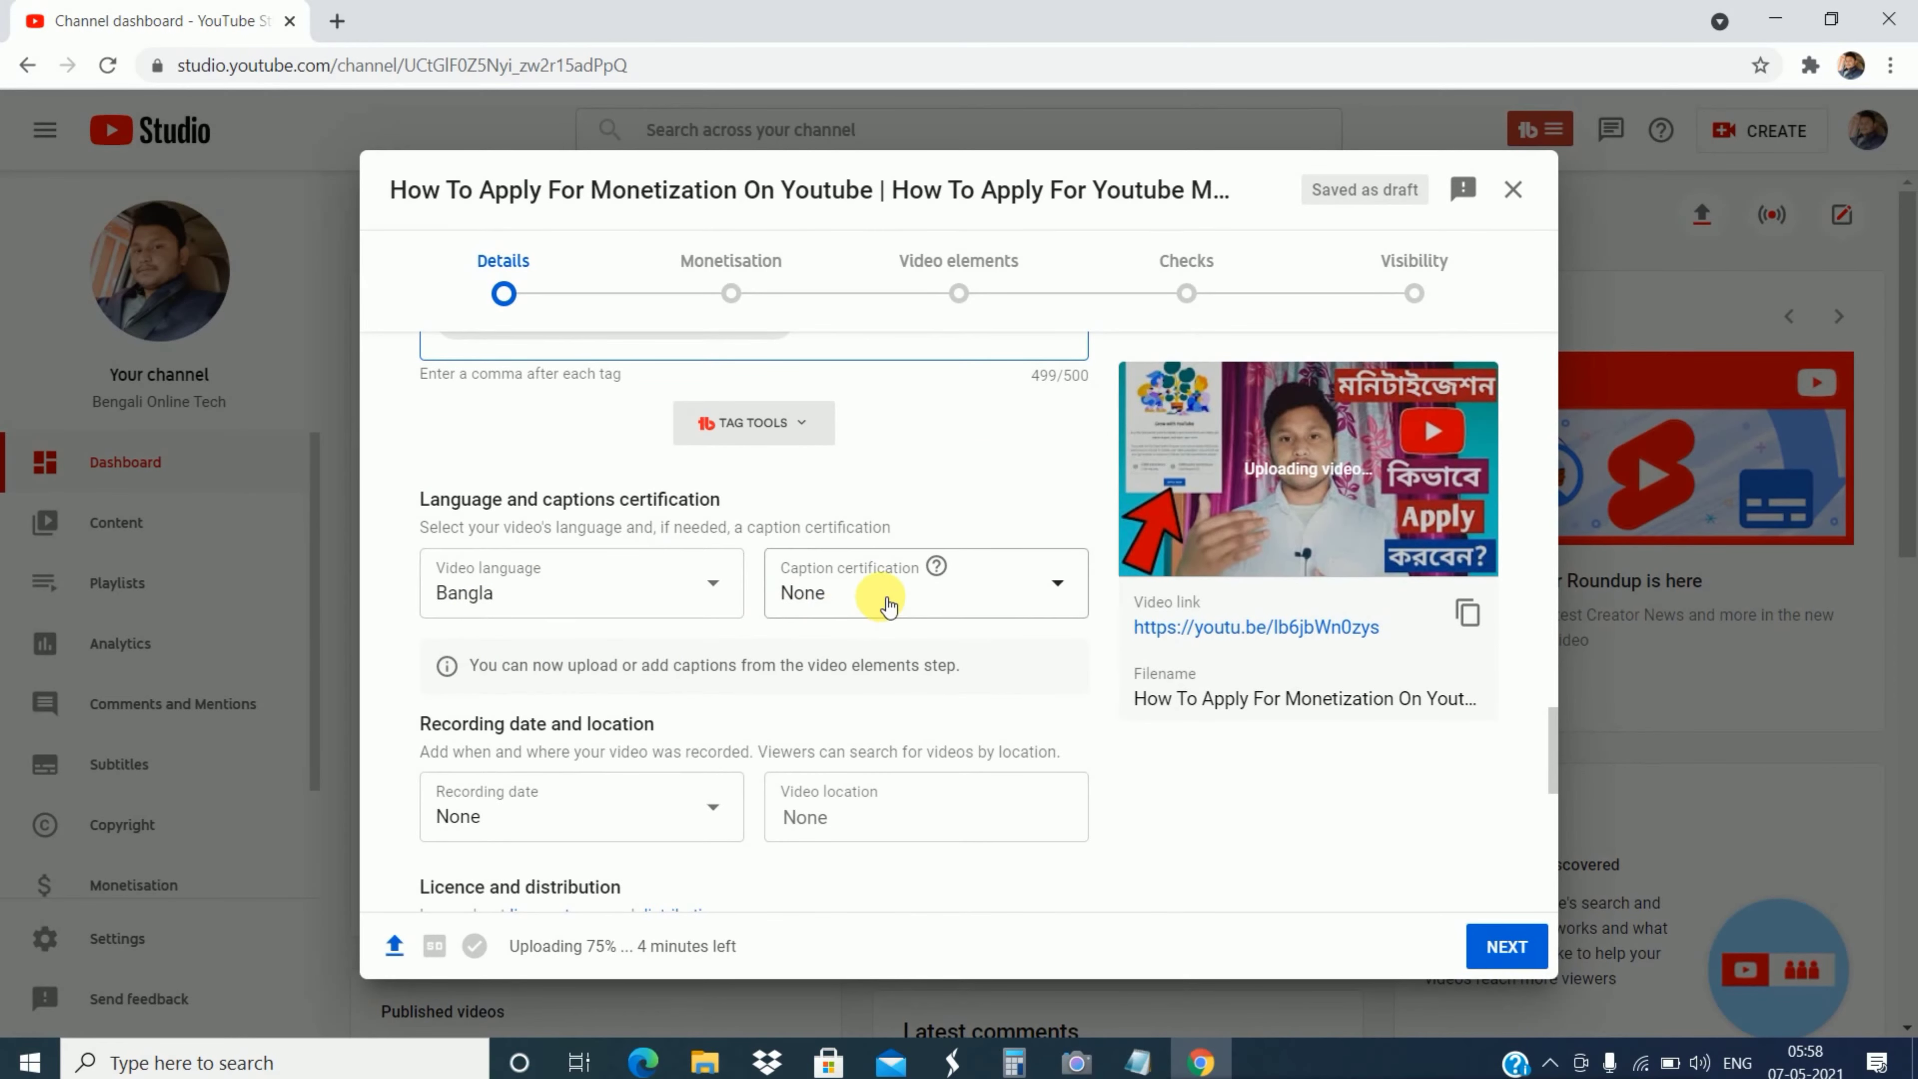
Step: Review the remaining language, licence, category and comment settings in the video details and continue to the Monetisation stage
scroll(888, 604, "down", 5)
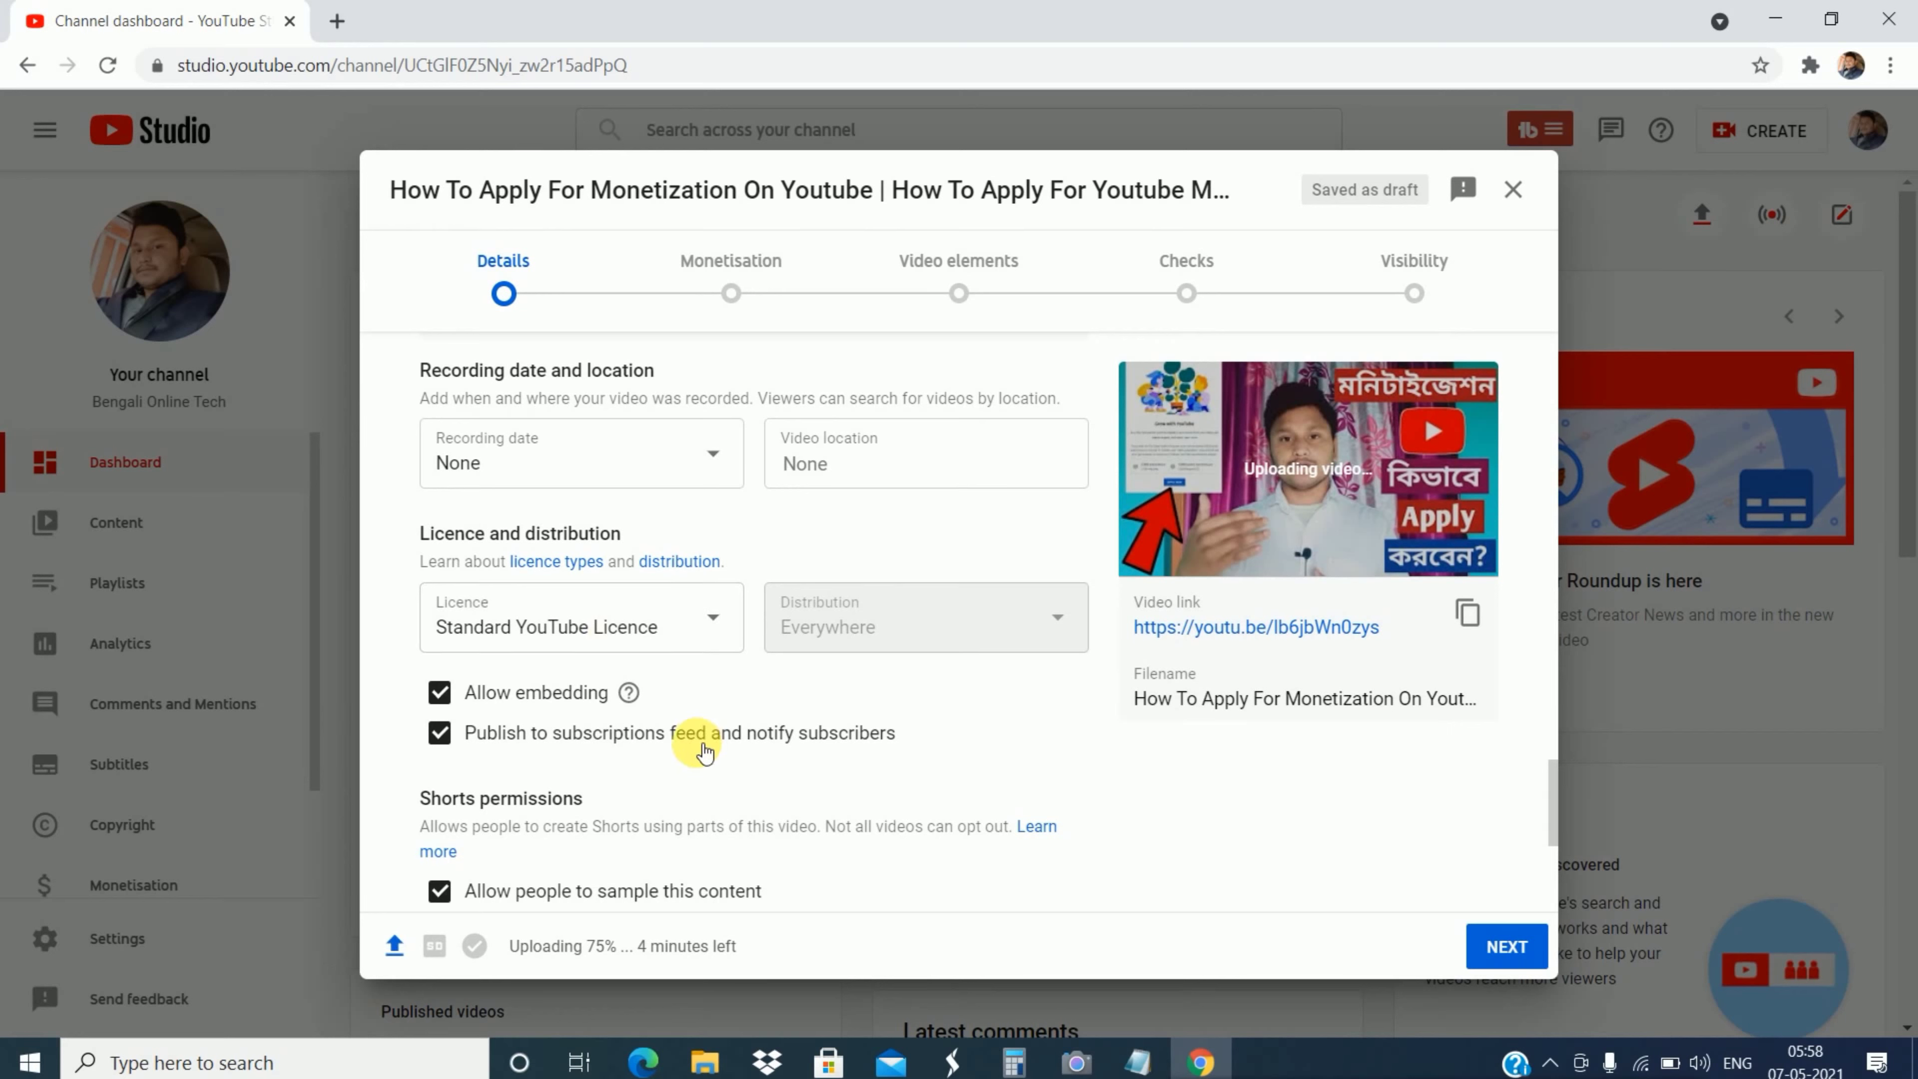
scroll(704, 752, "down", 5)
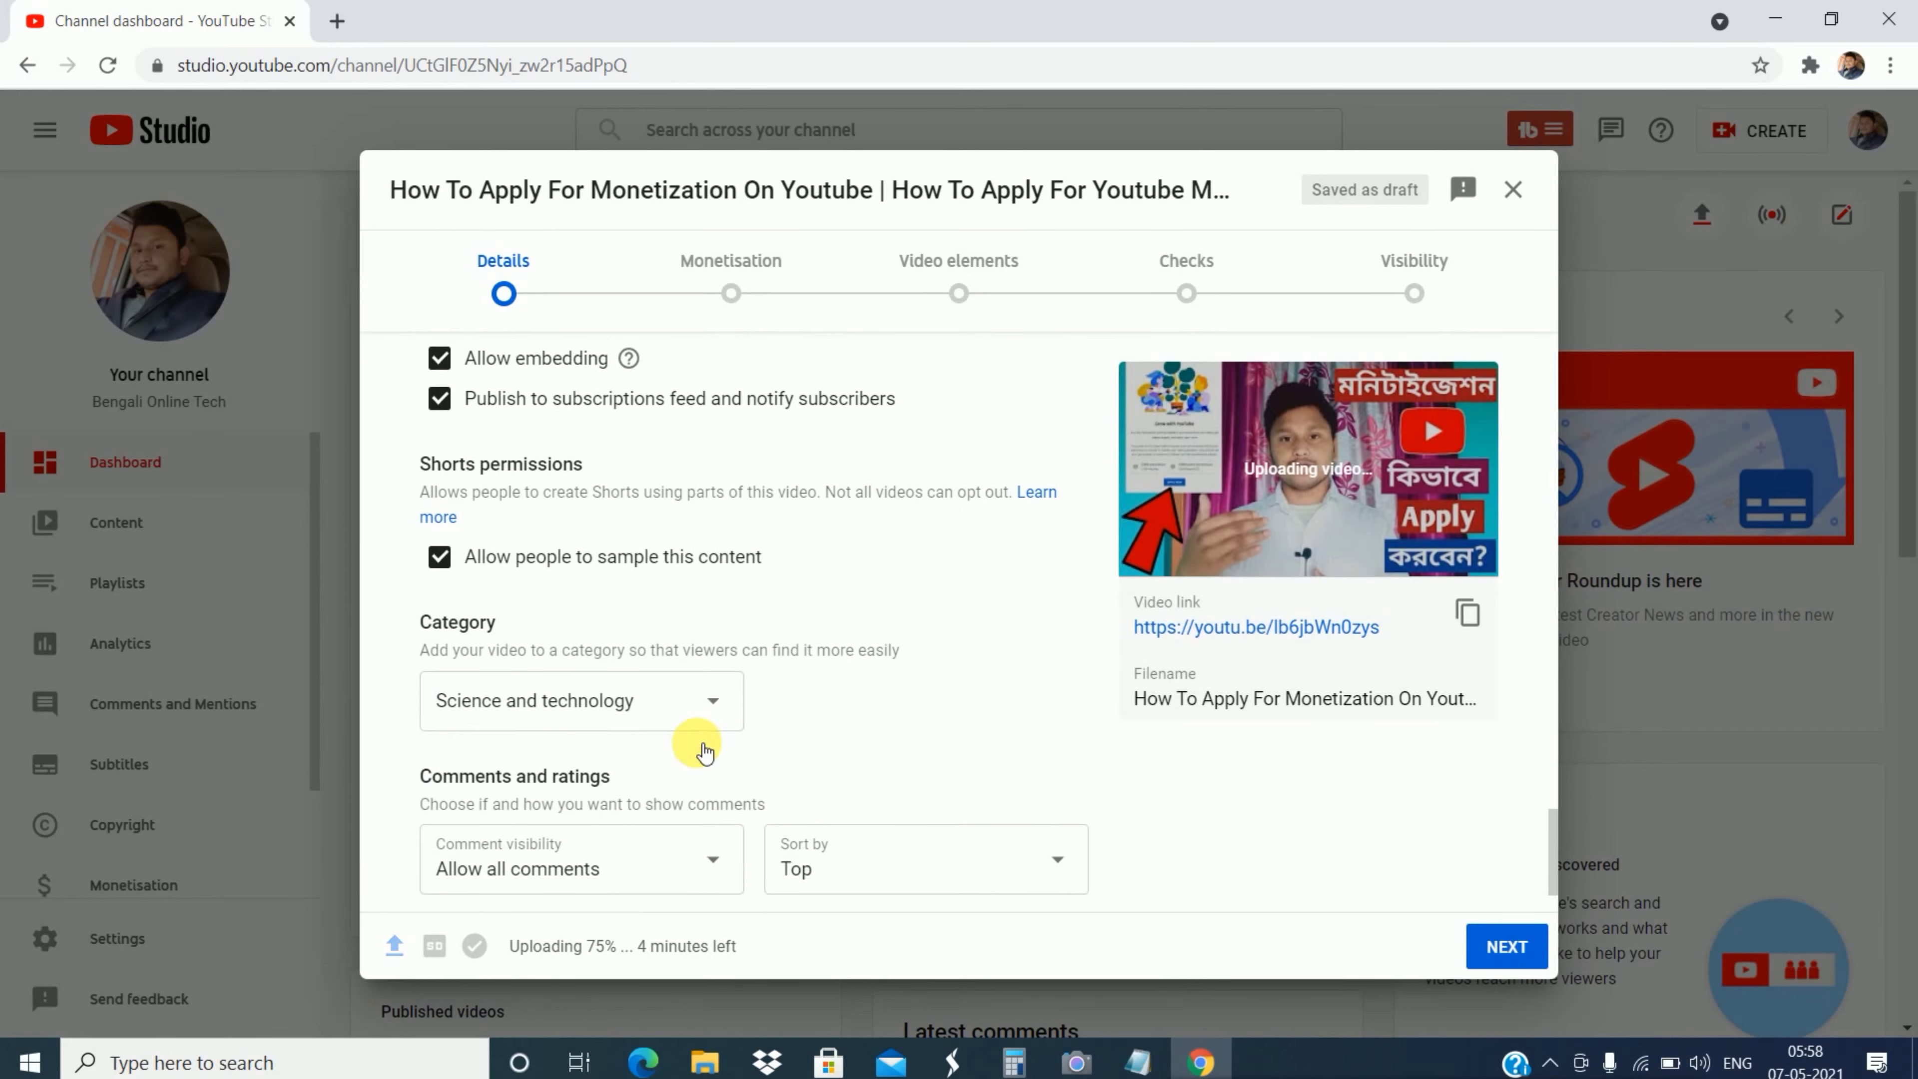
scroll(701, 748, "down", 2)
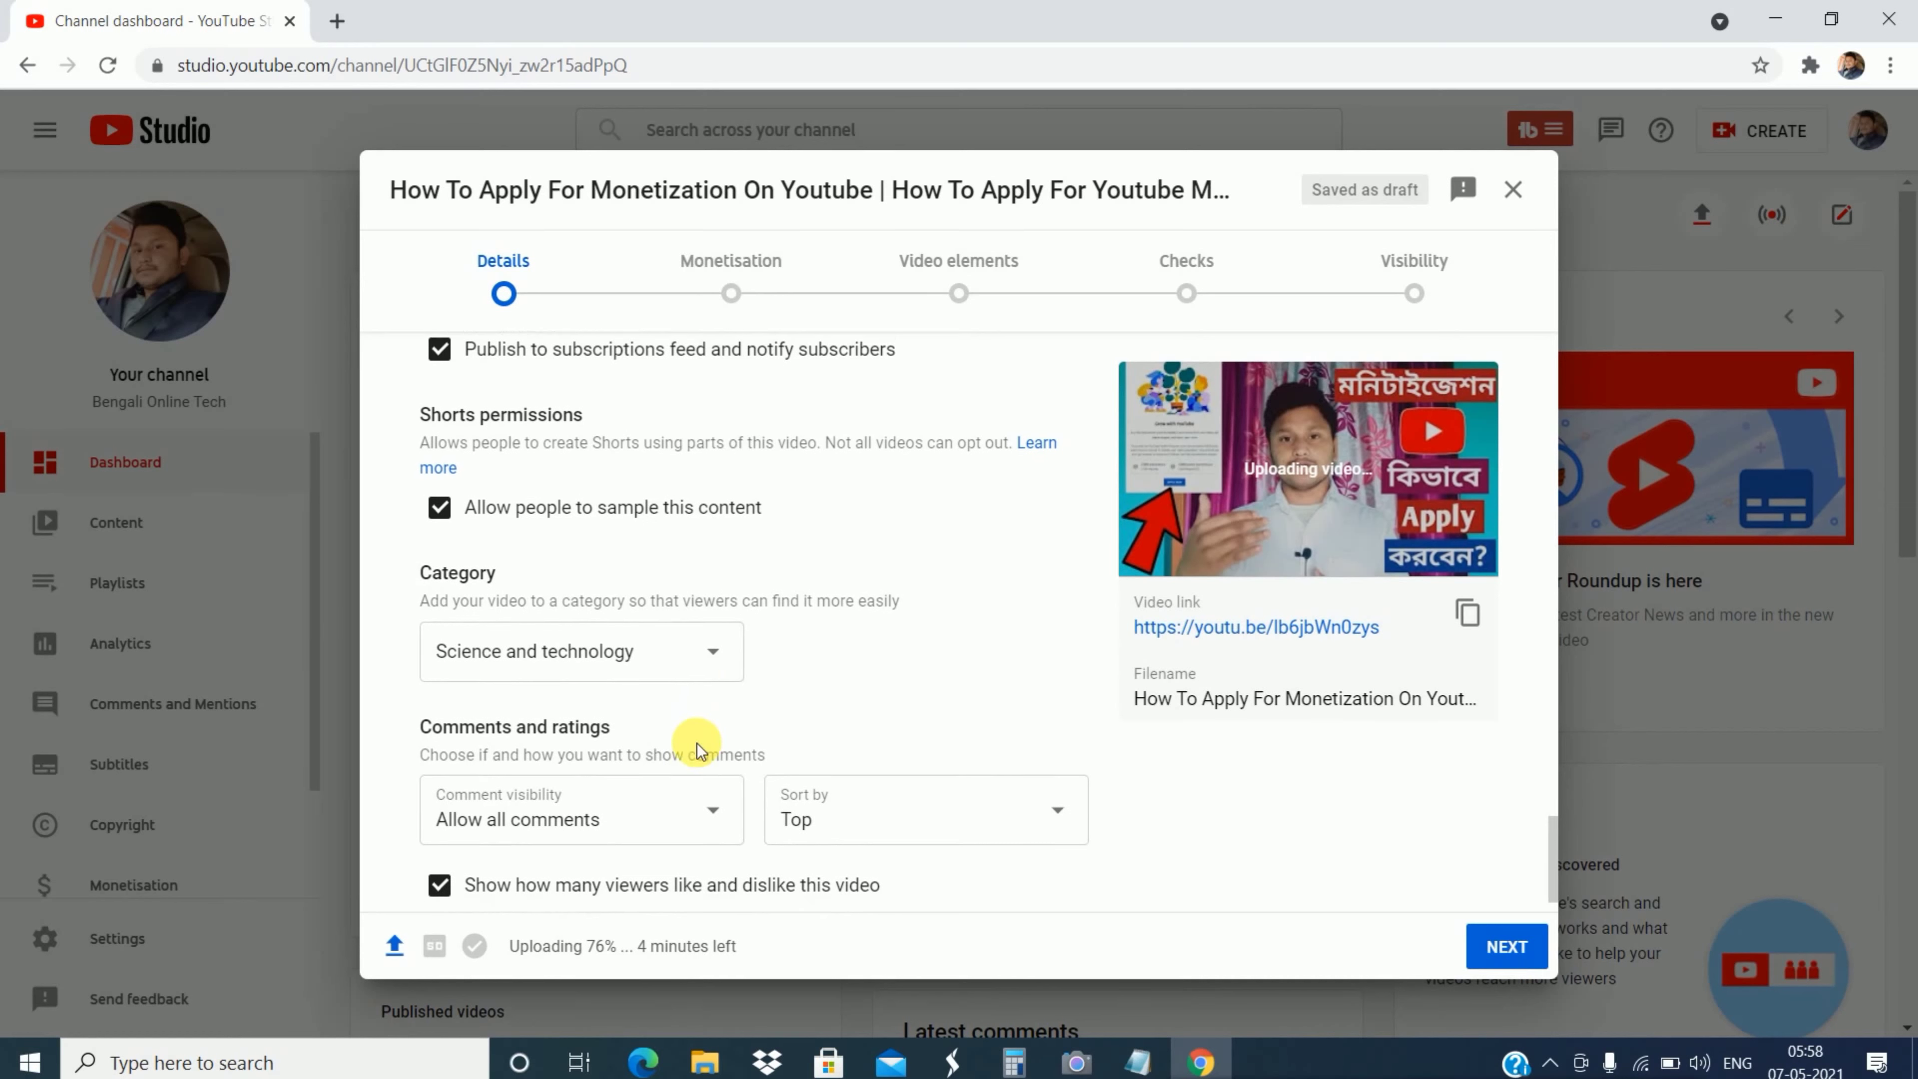
scroll(697, 744, "down", 1)
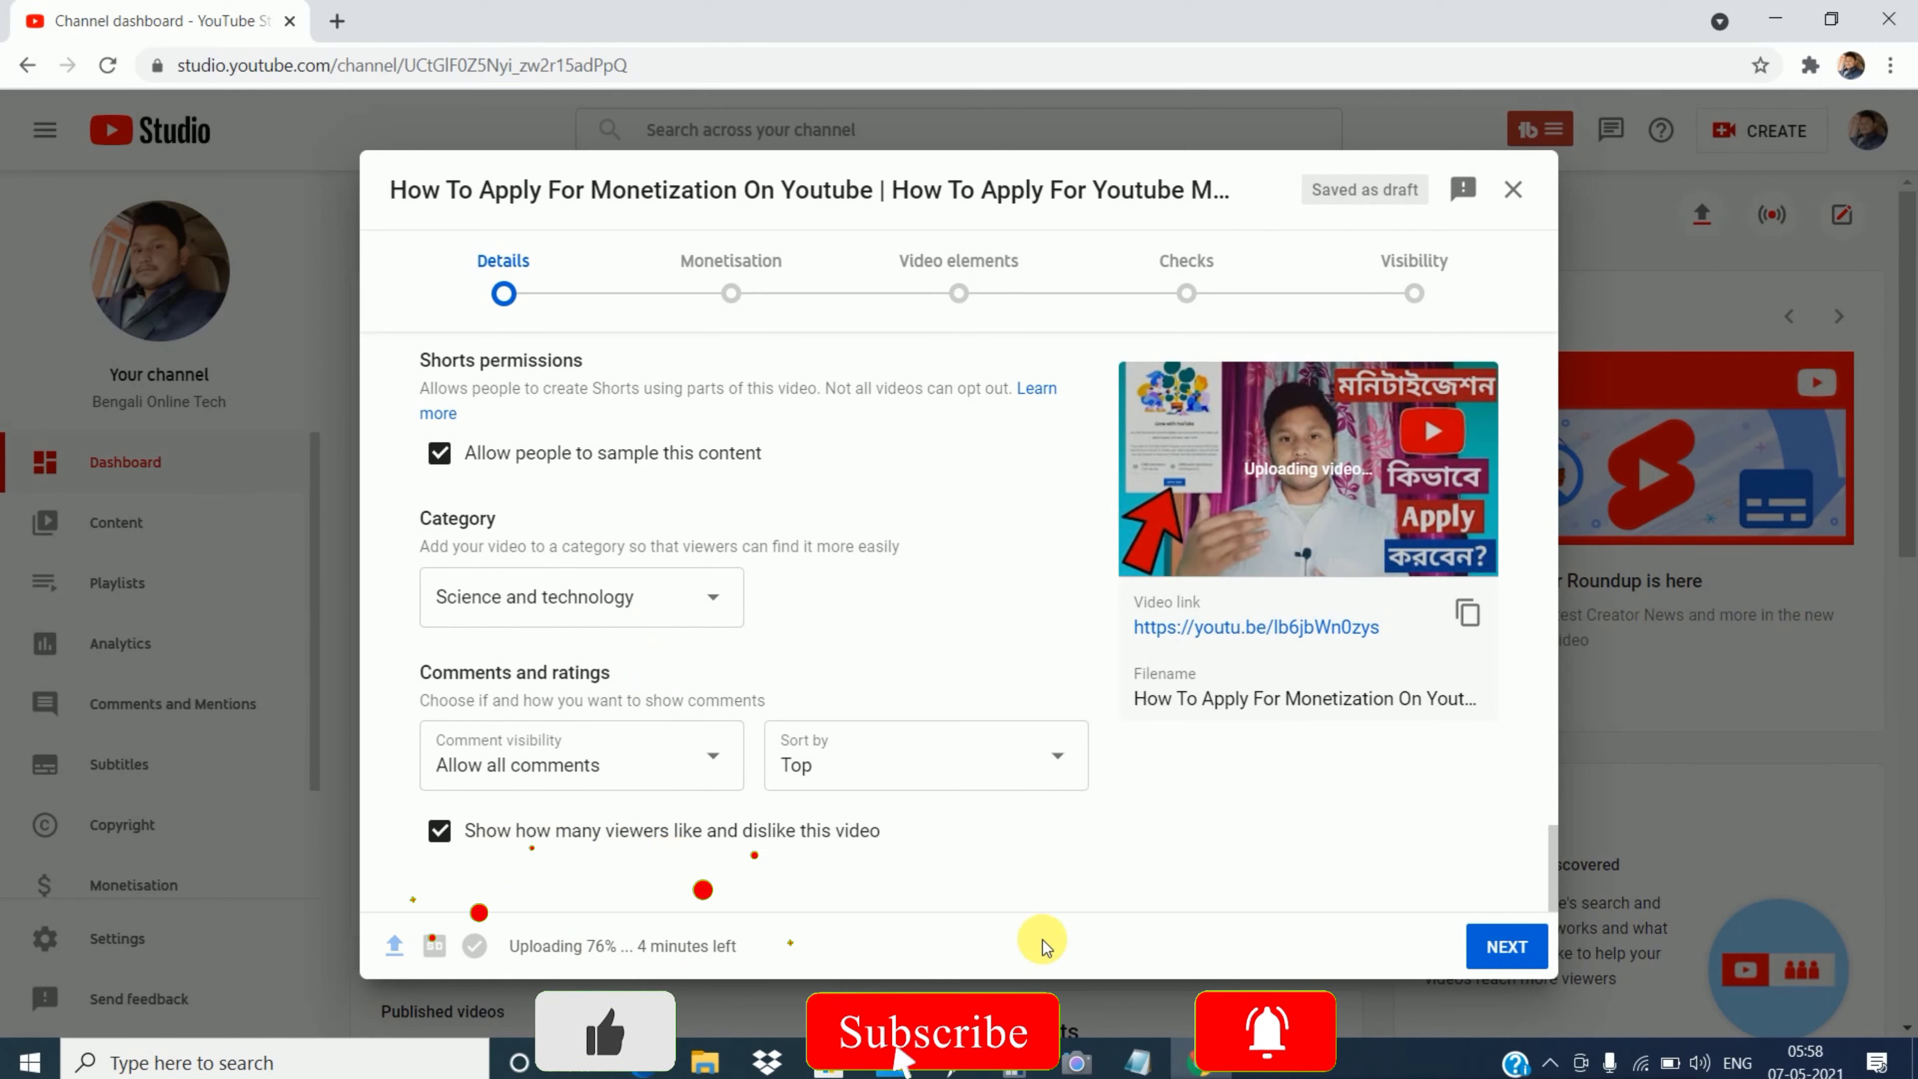
left_click(1511, 948)
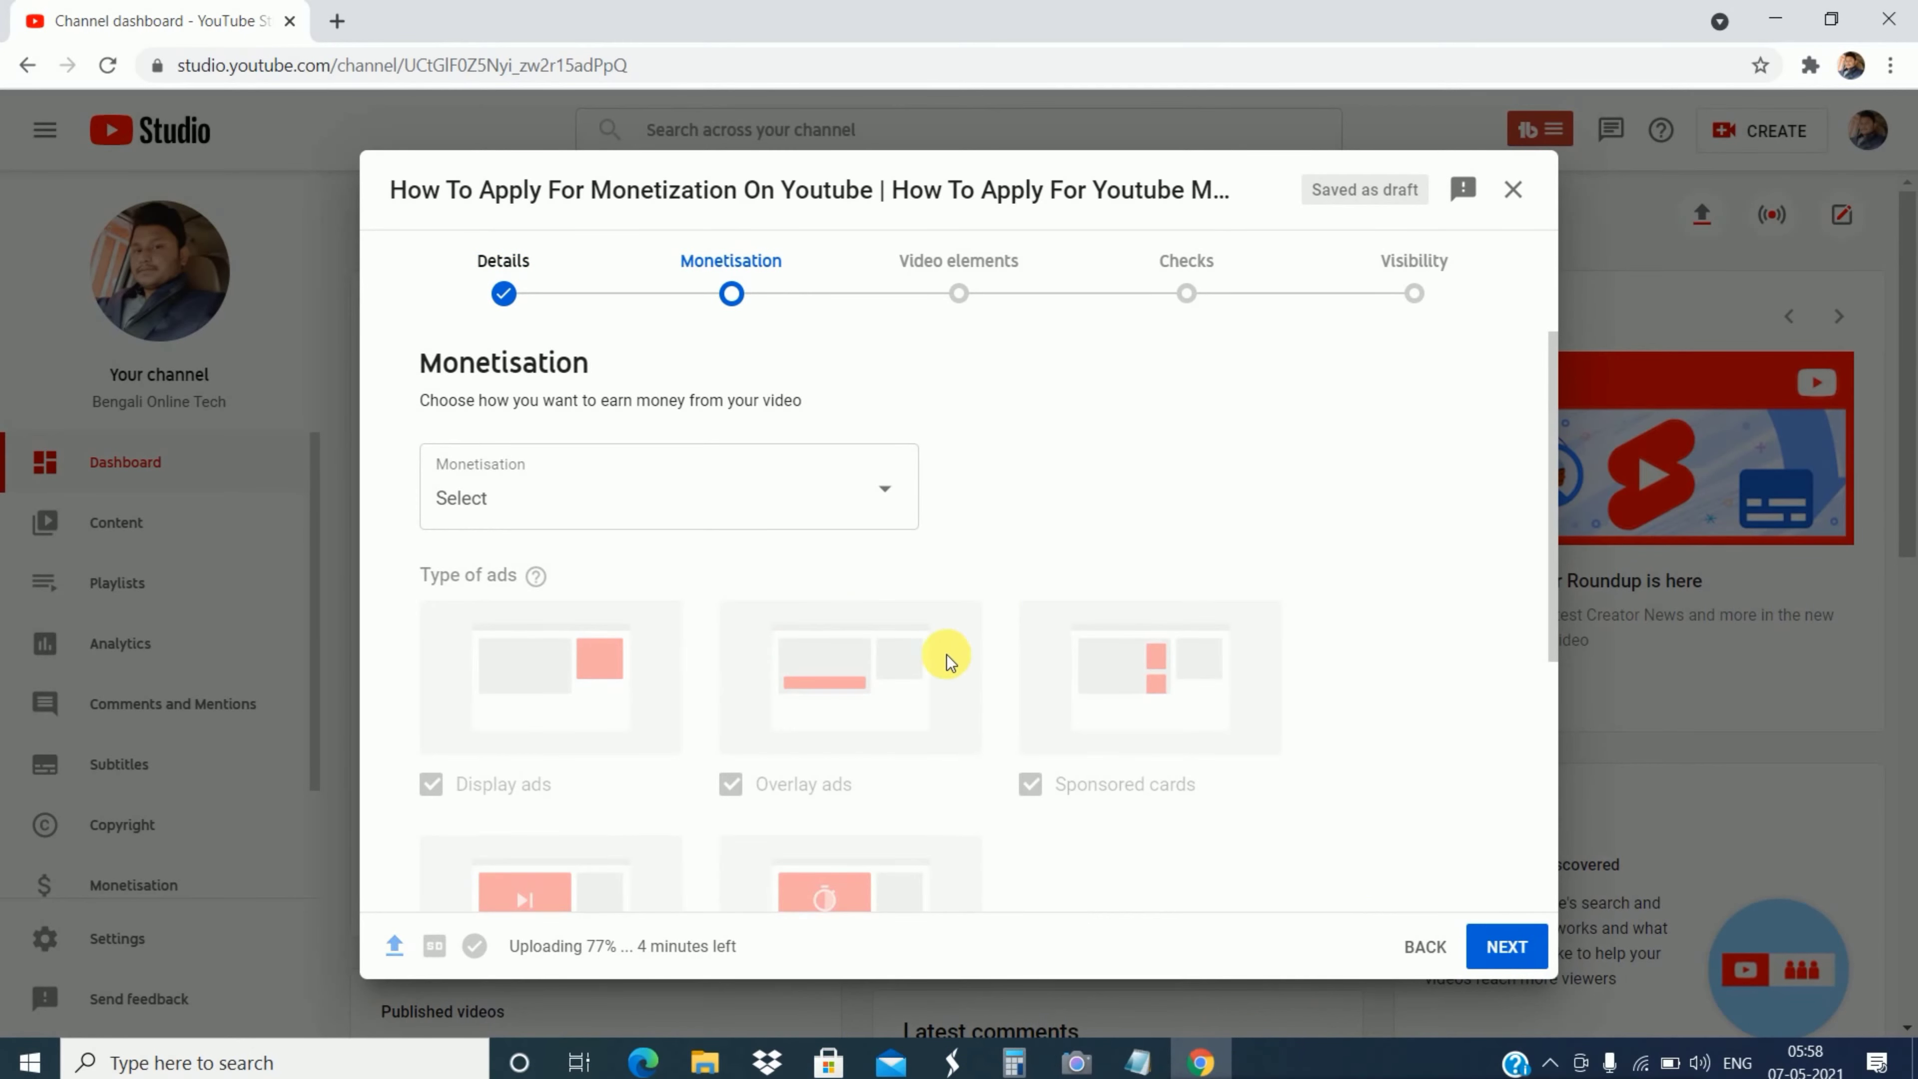
Step: Set the video's monetisation to On
scroll(947, 655, "down", 5)
scroll(947, 655, "up", 5)
left_click(506, 293)
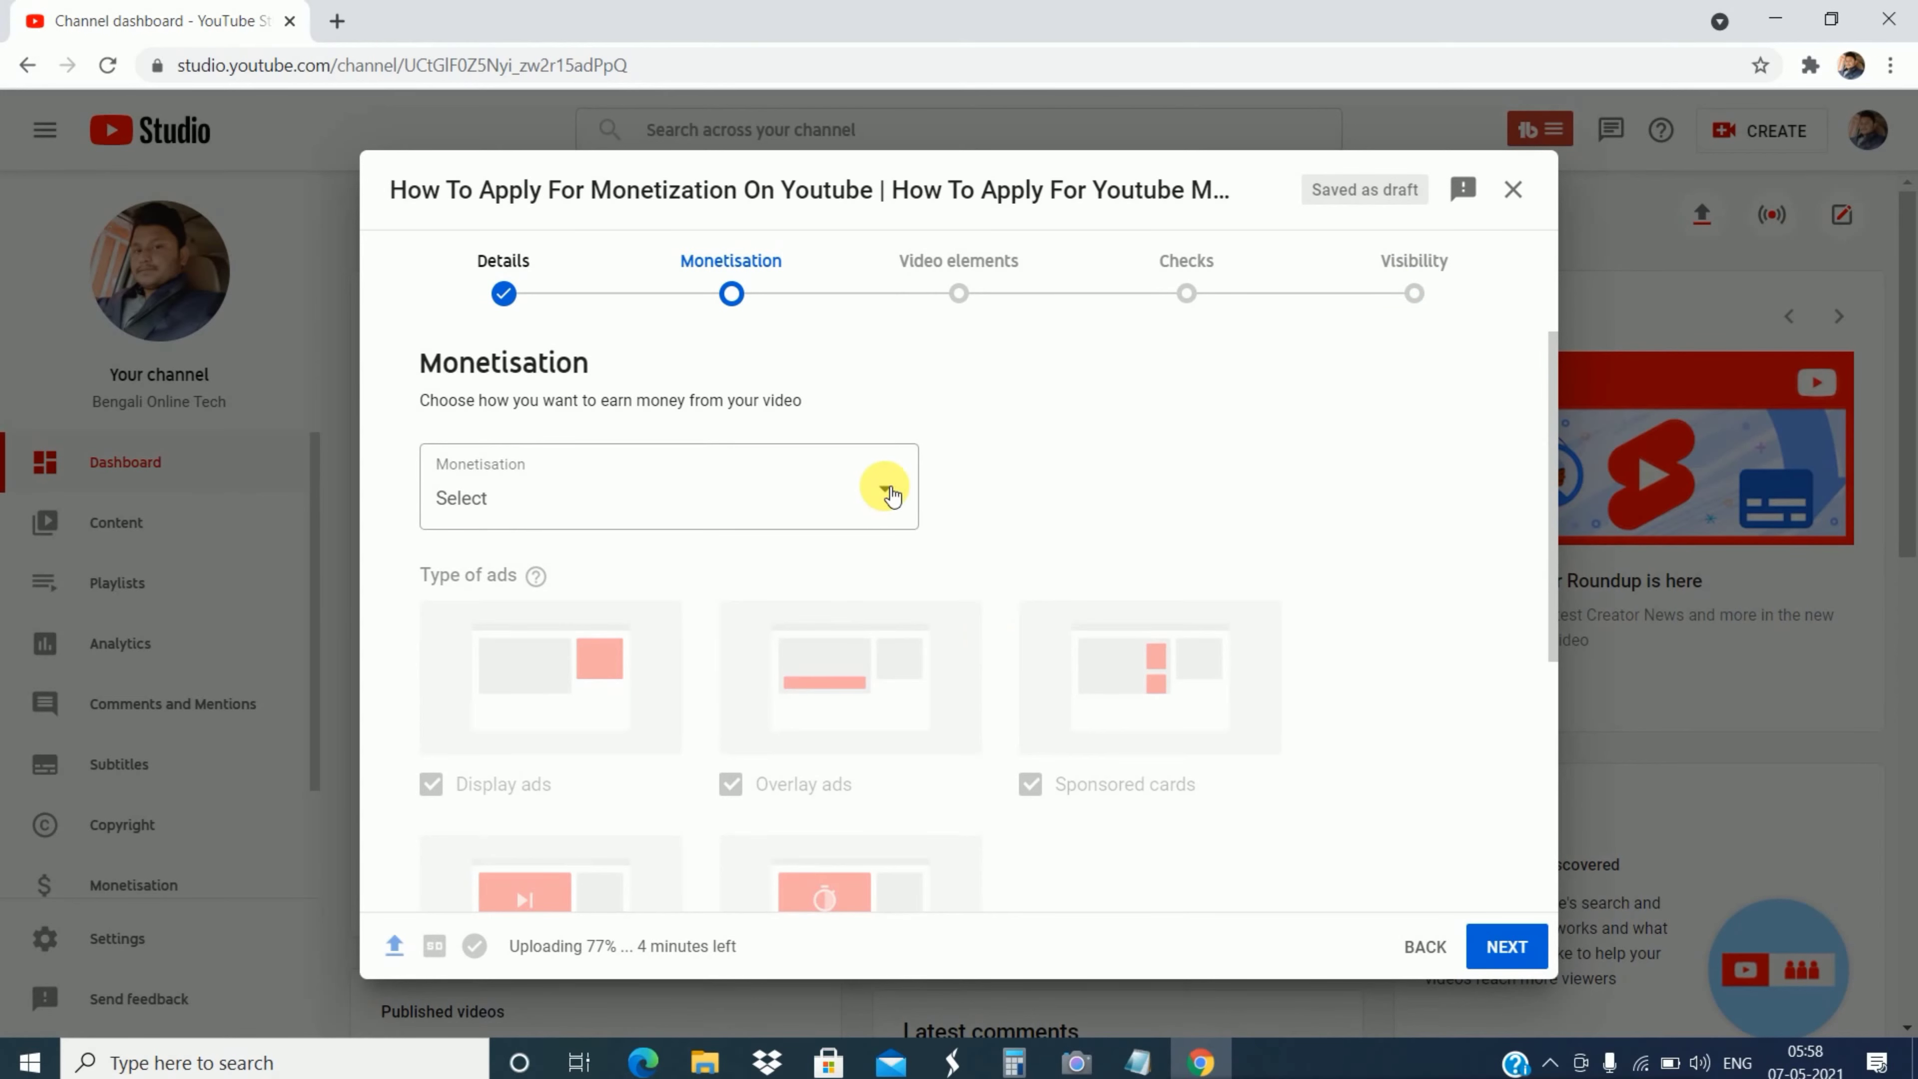
left_click(890, 495)
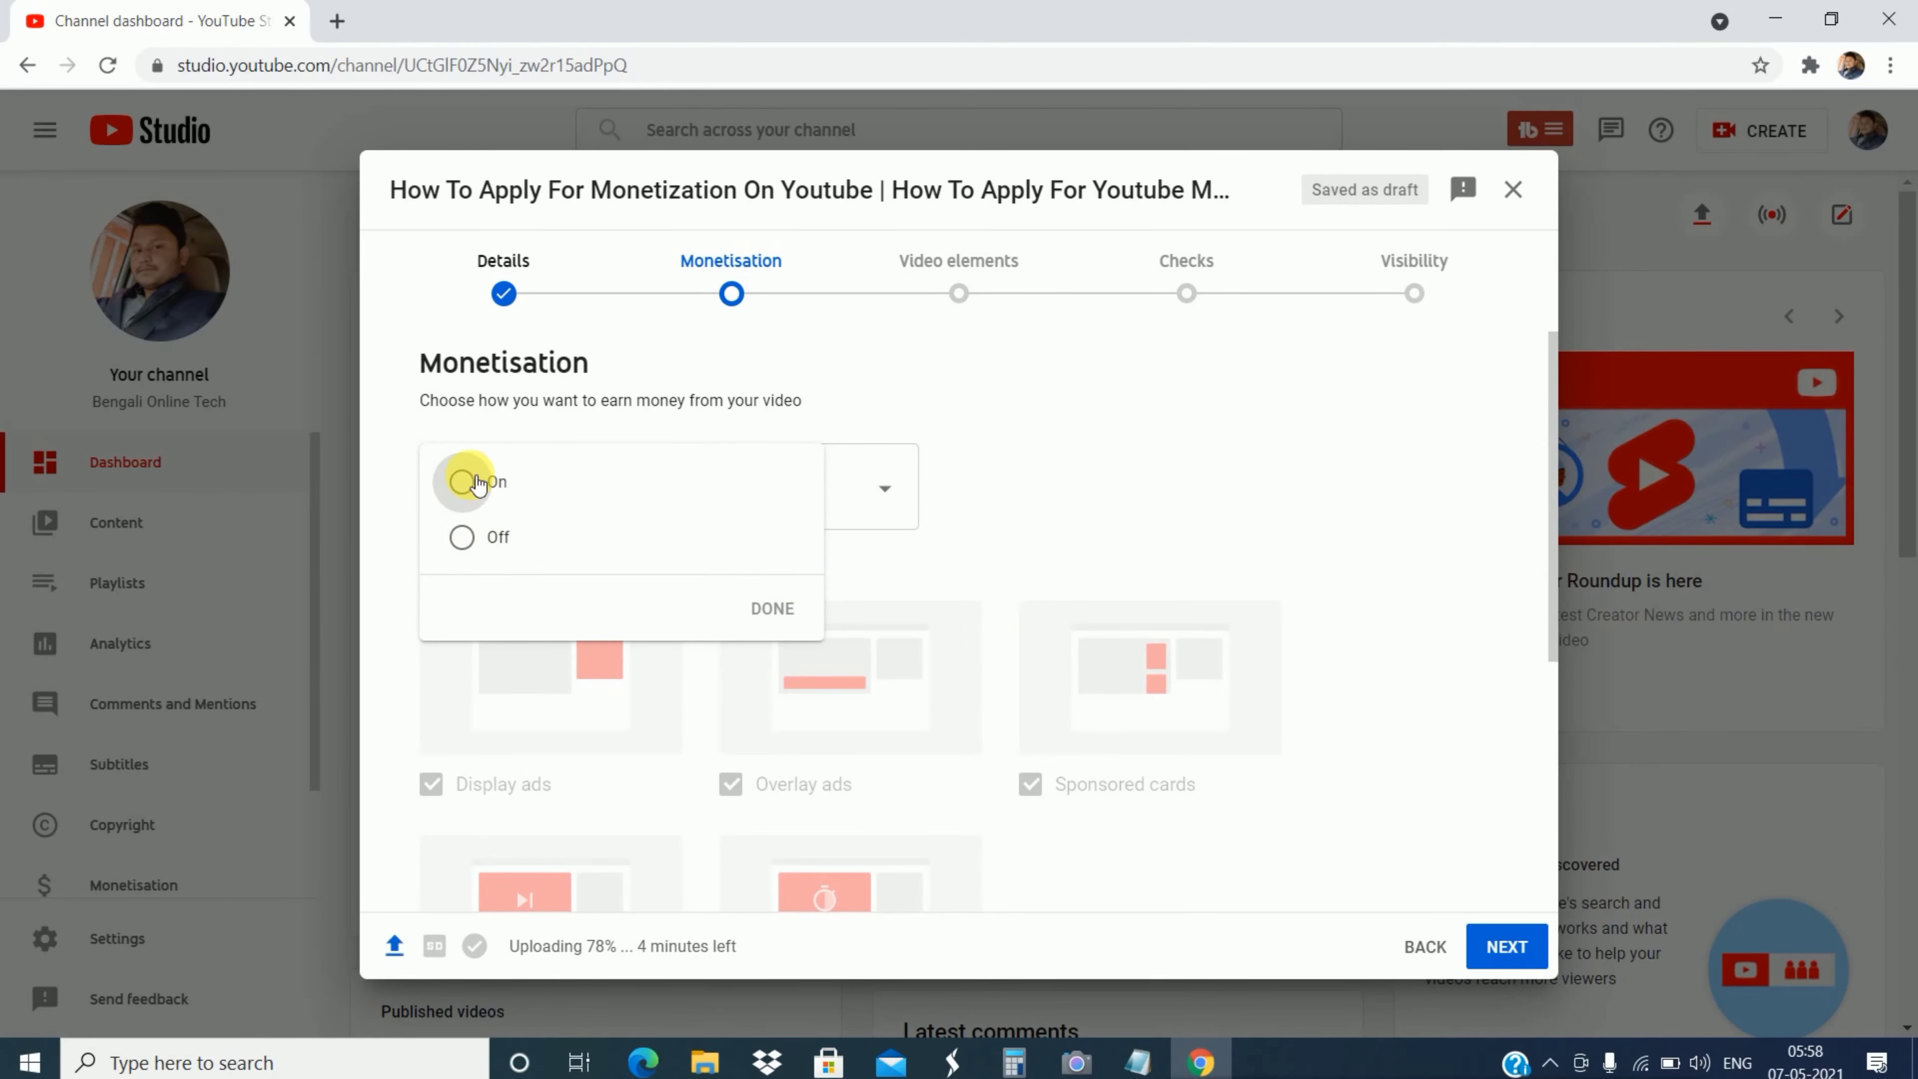
left_click(464, 482)
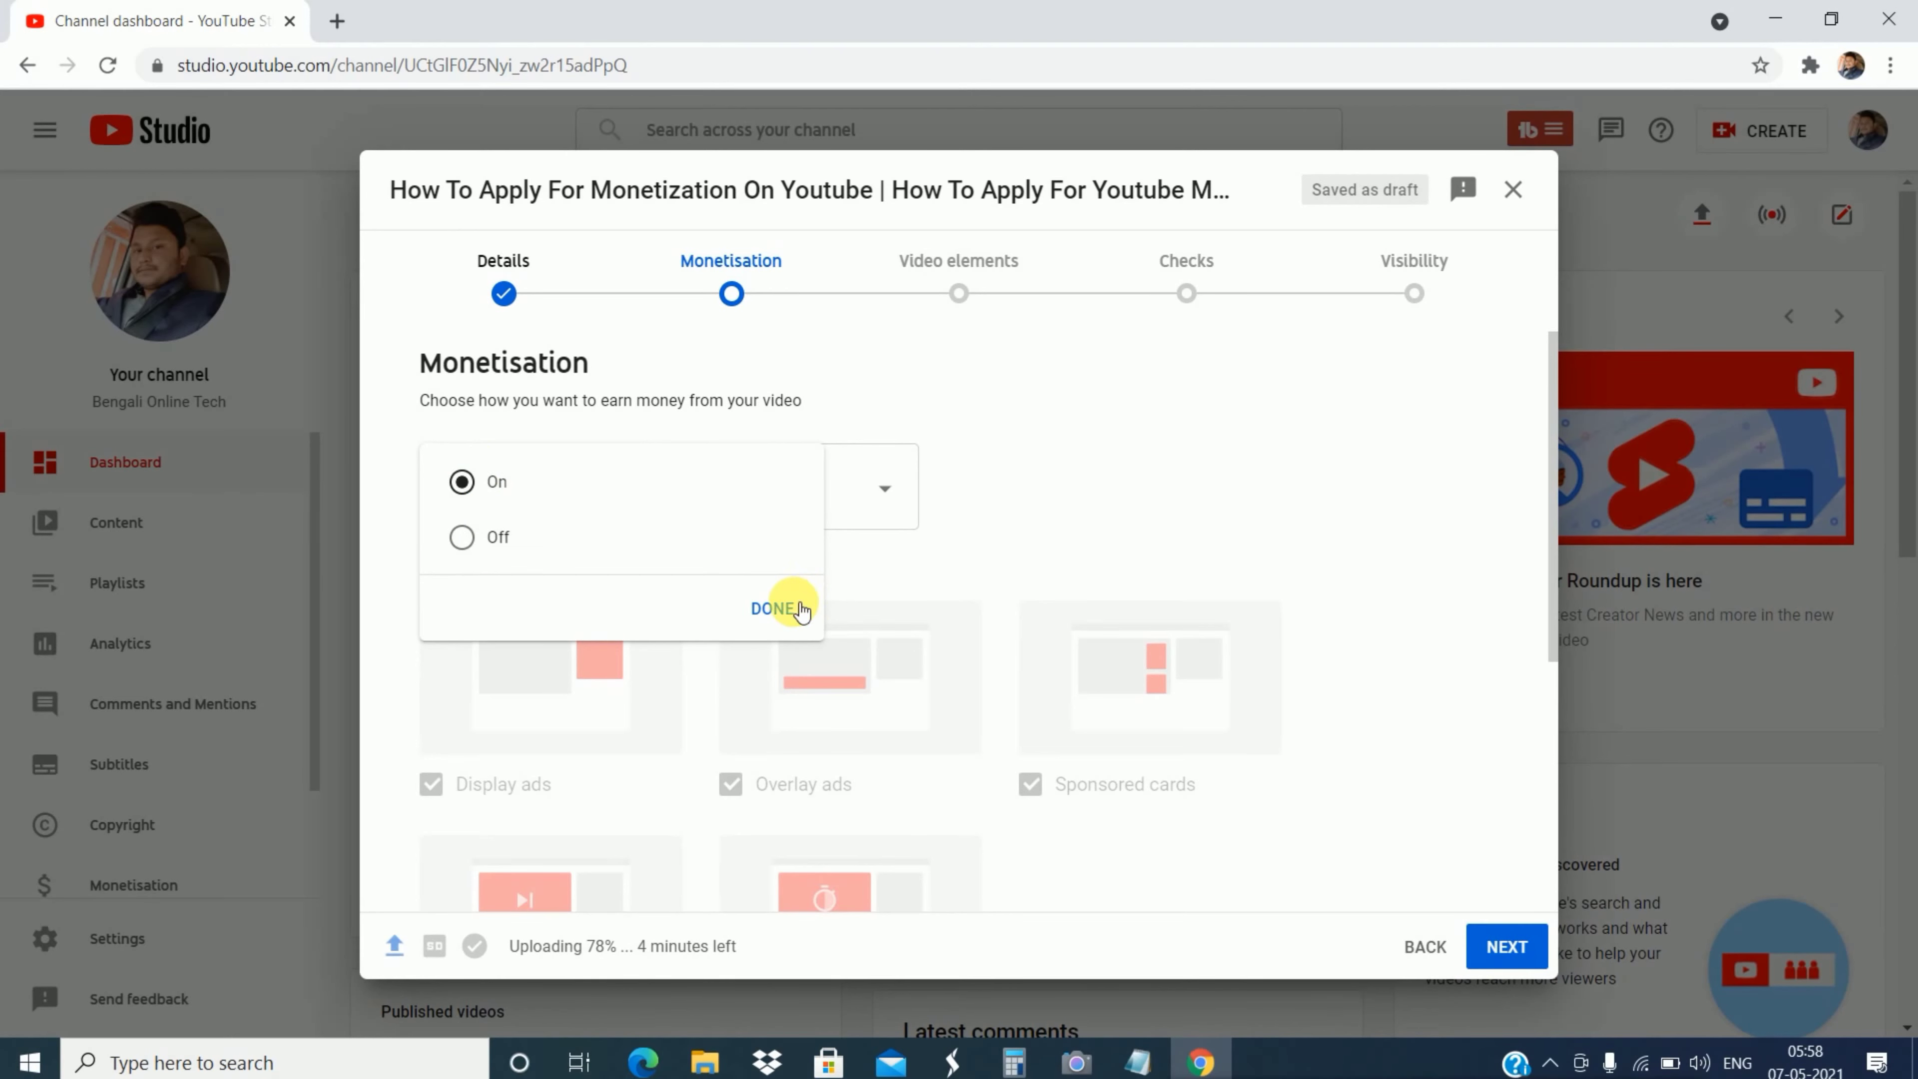
left_click(771, 606)
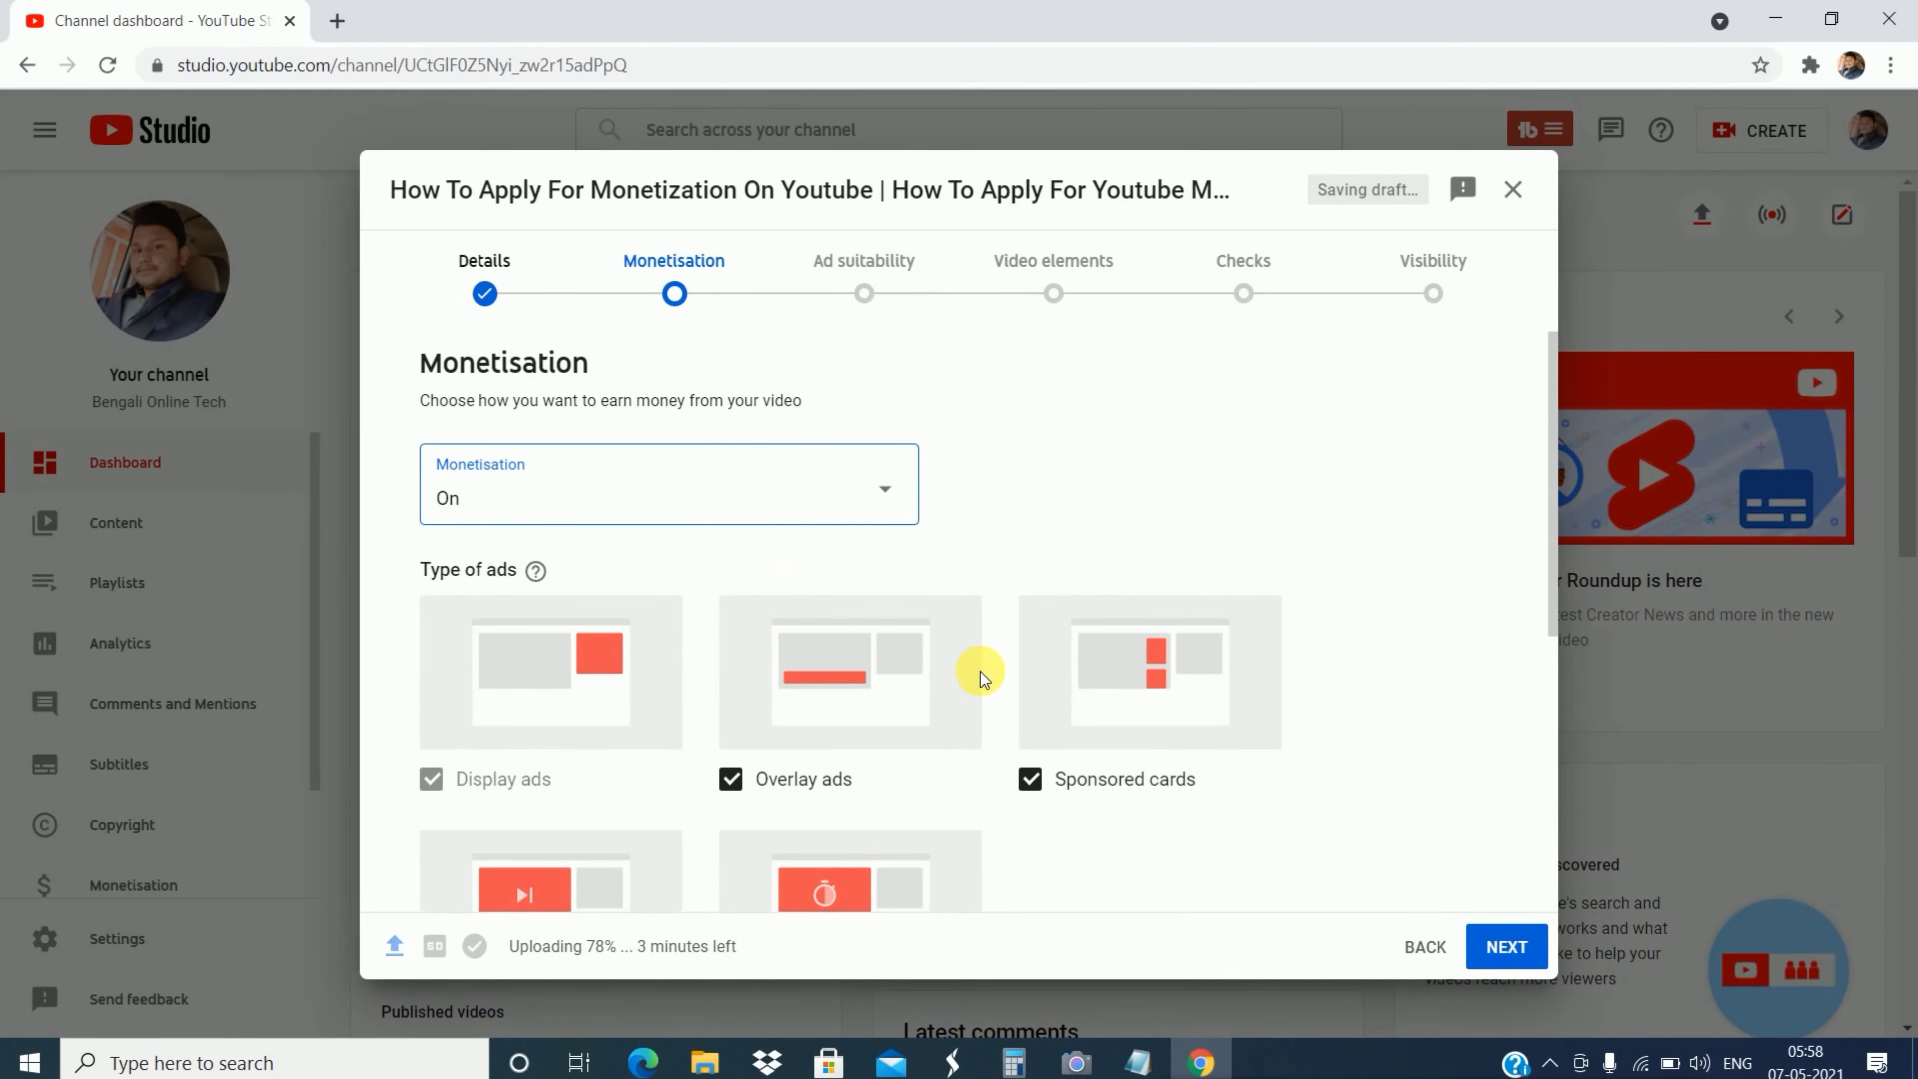
Step: Review the ad types and video ad locations, keep them all enabled, and continue to the Ad suitability stage
scroll(980, 672, "down", 5)
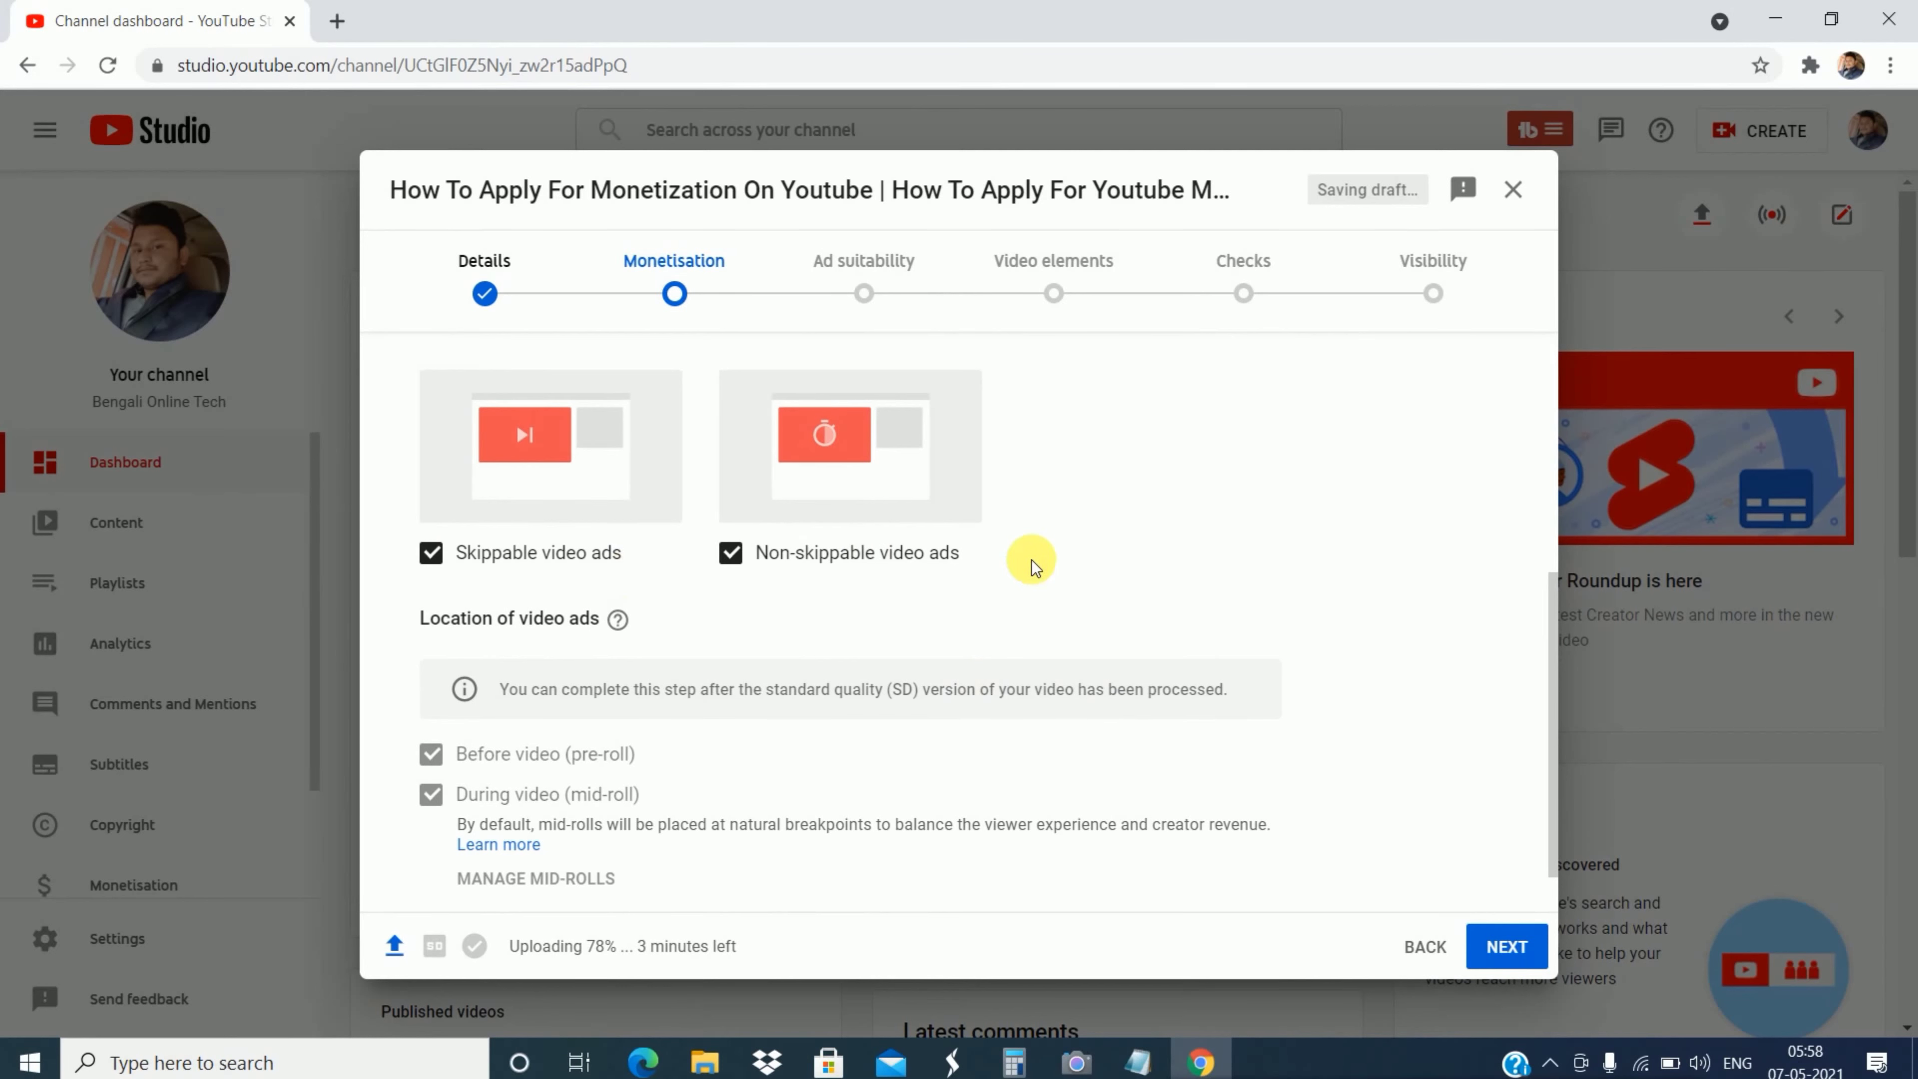
scroll(1031, 559, "up", 2)
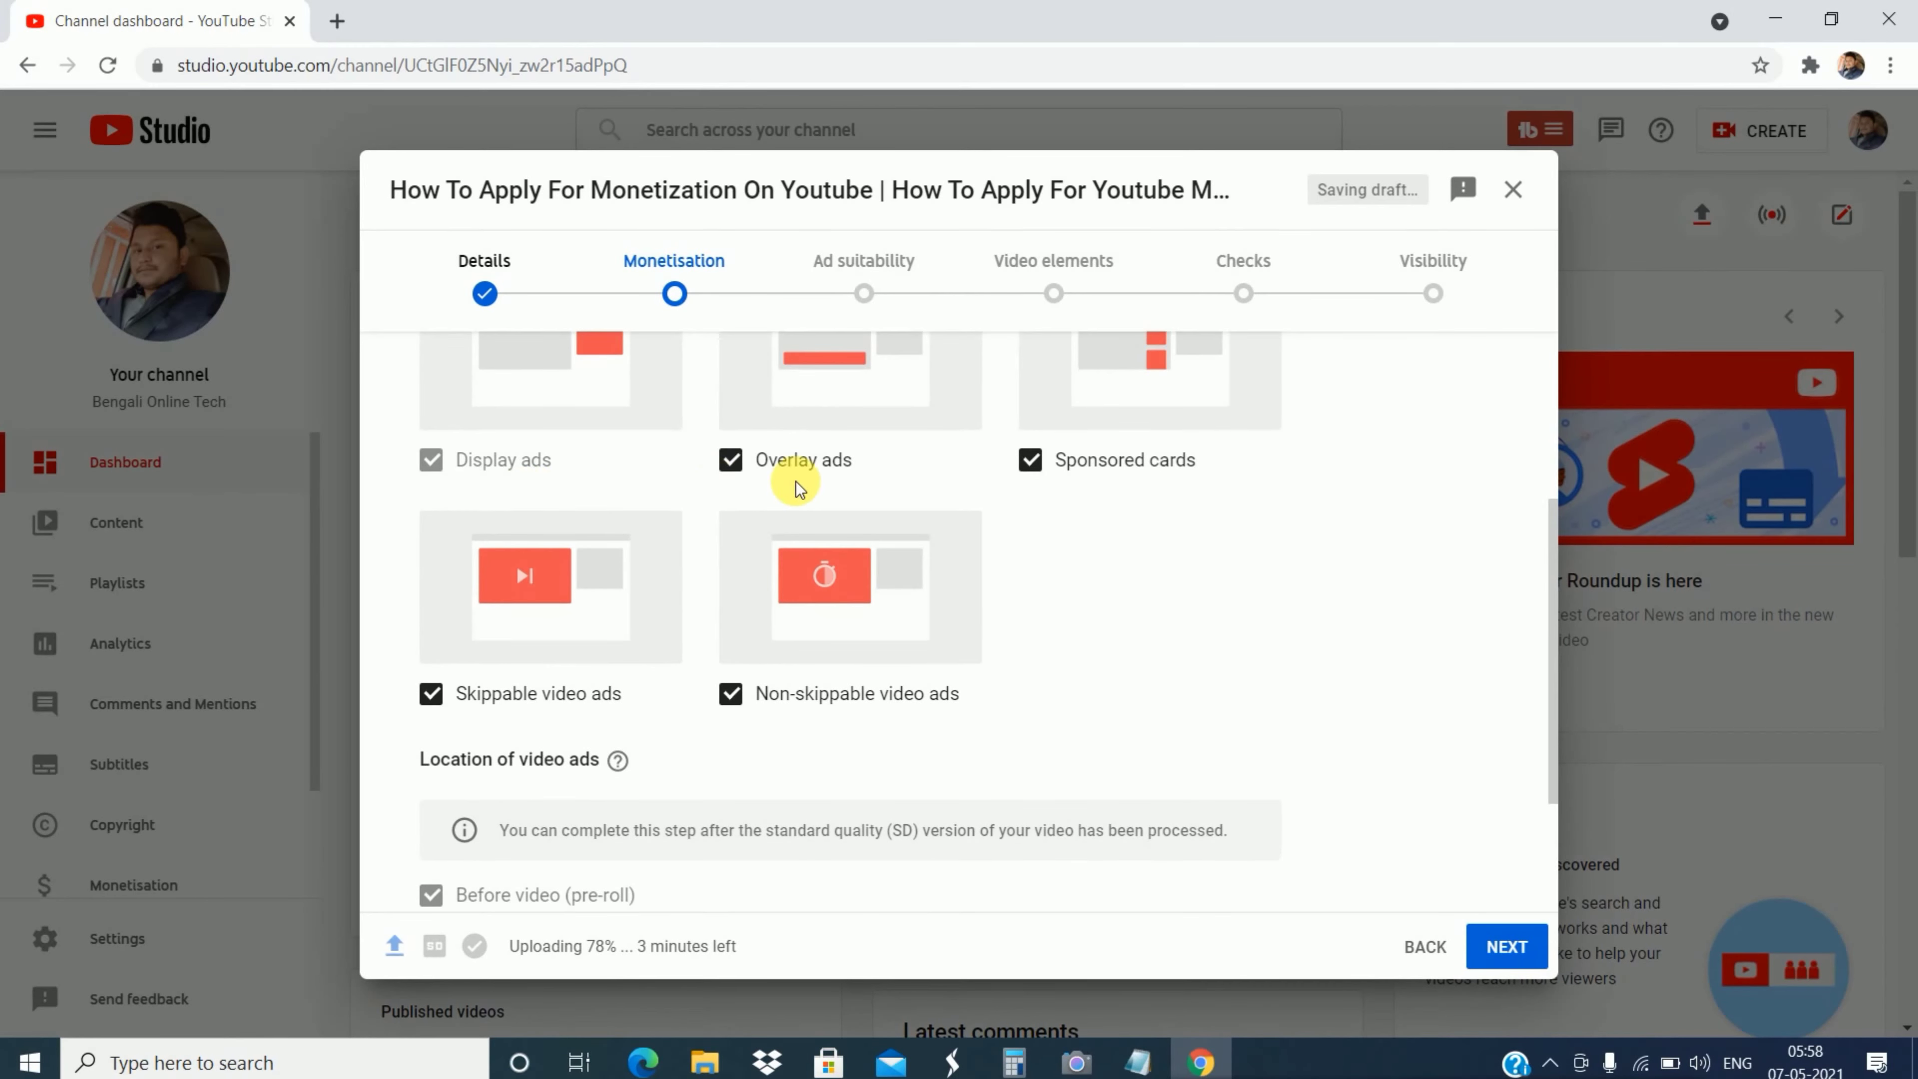
scroll(813, 706, "down", 3)
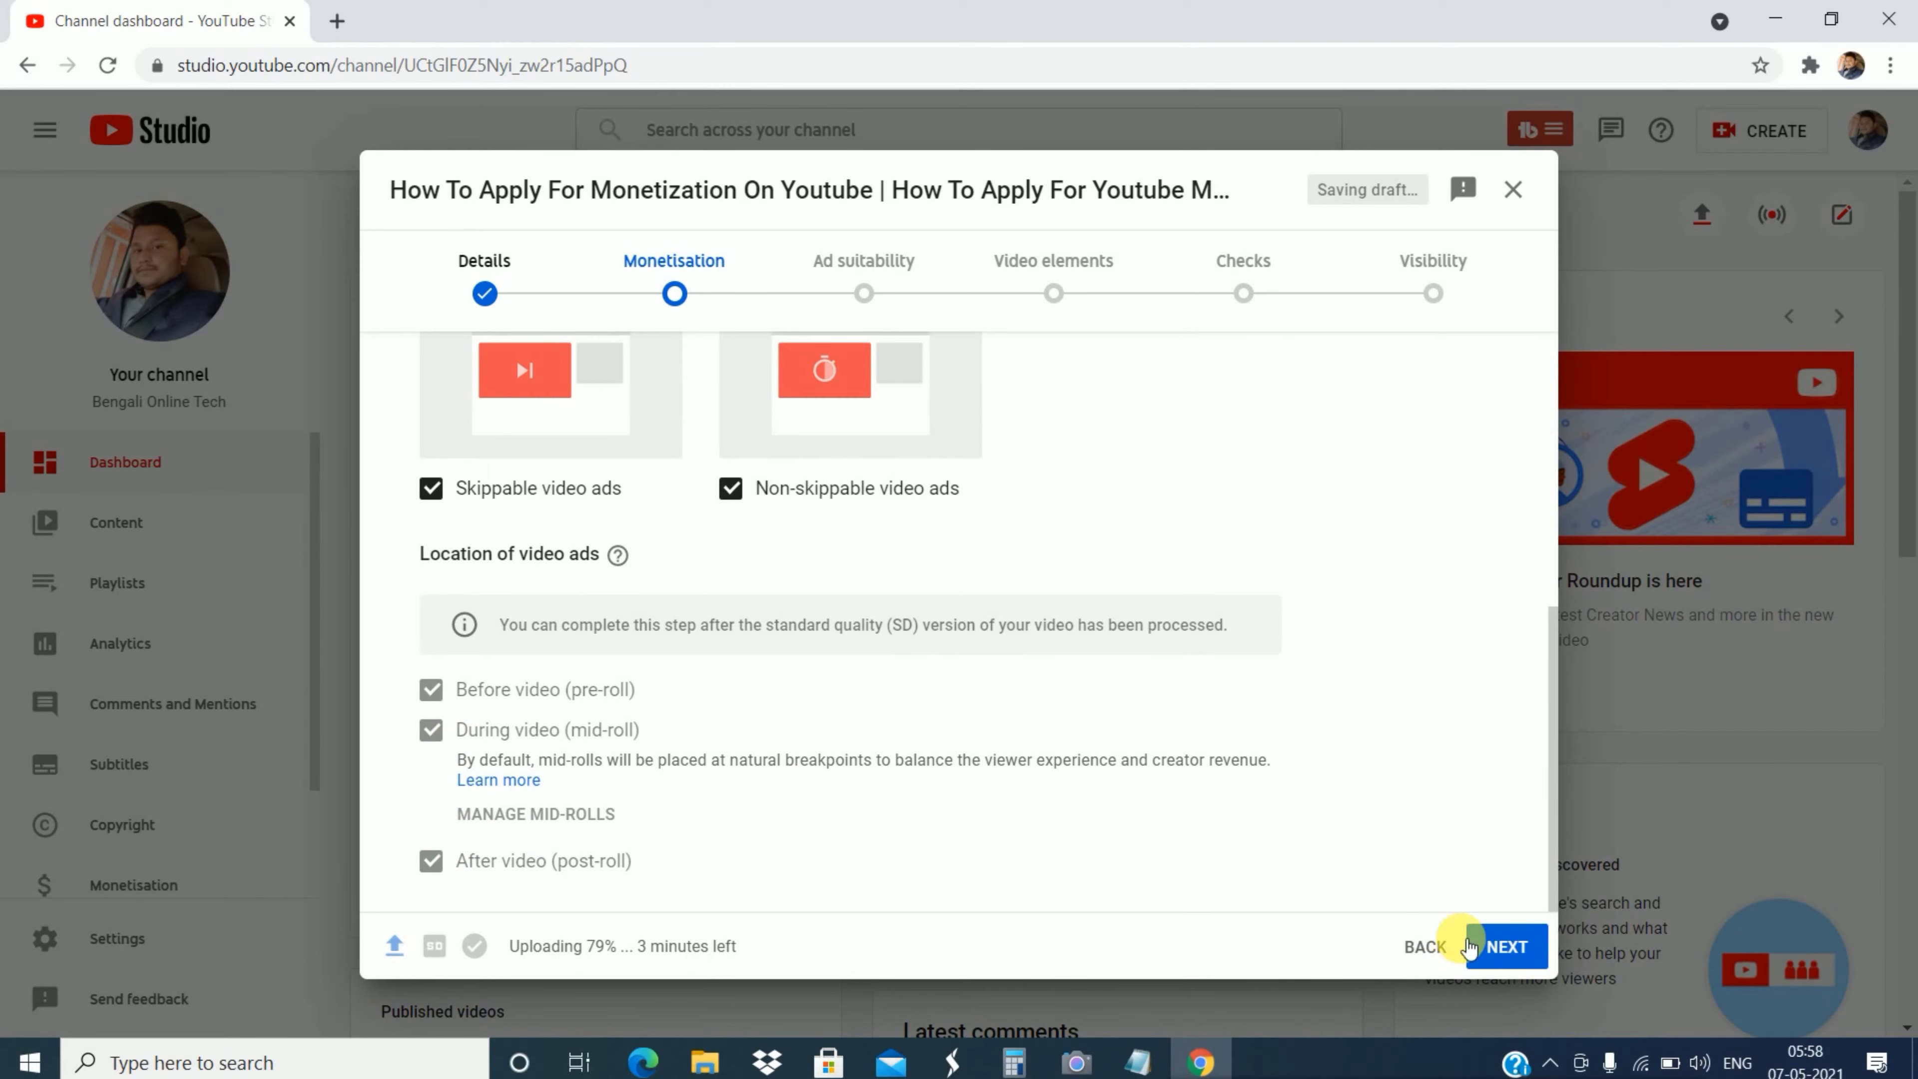
left_click(1501, 949)
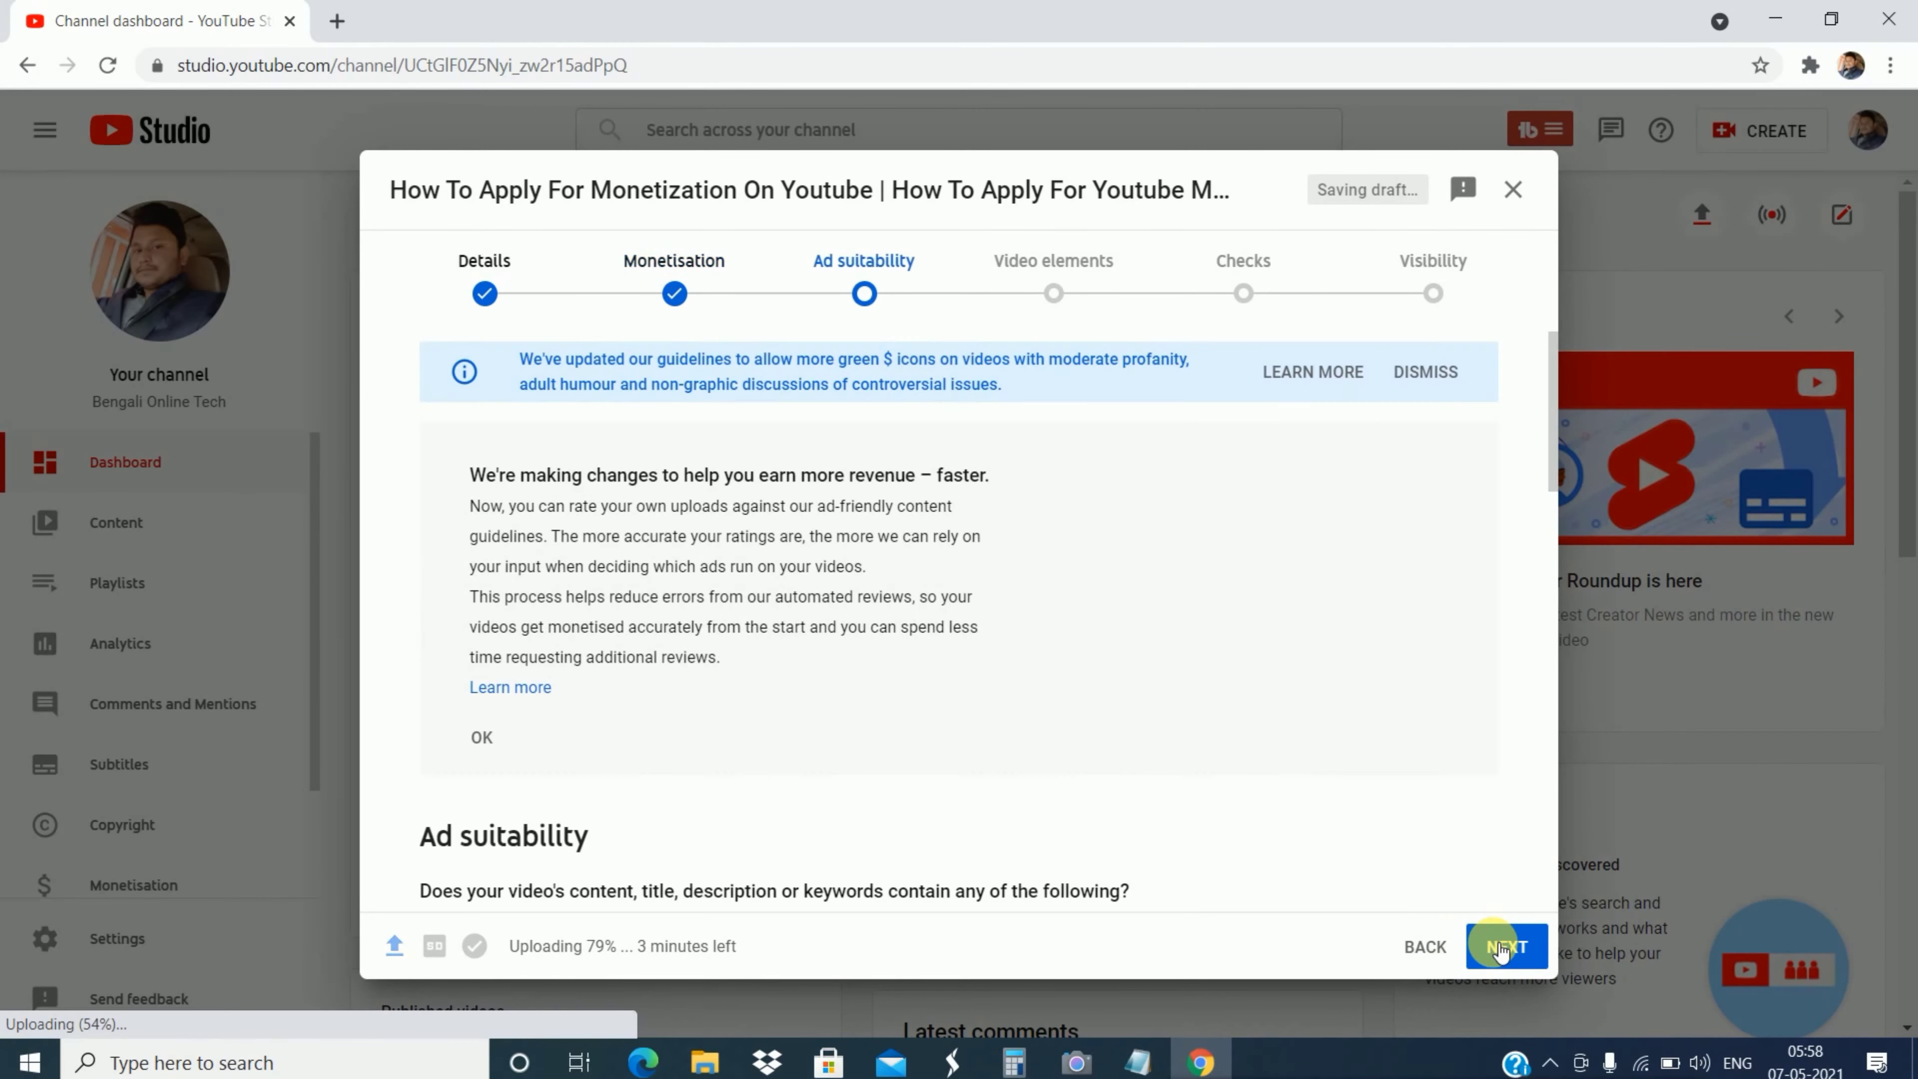
Step: Rate the video's ad suitability as "None of the above" and submit the rating
scroll(980, 722, "down", 5)
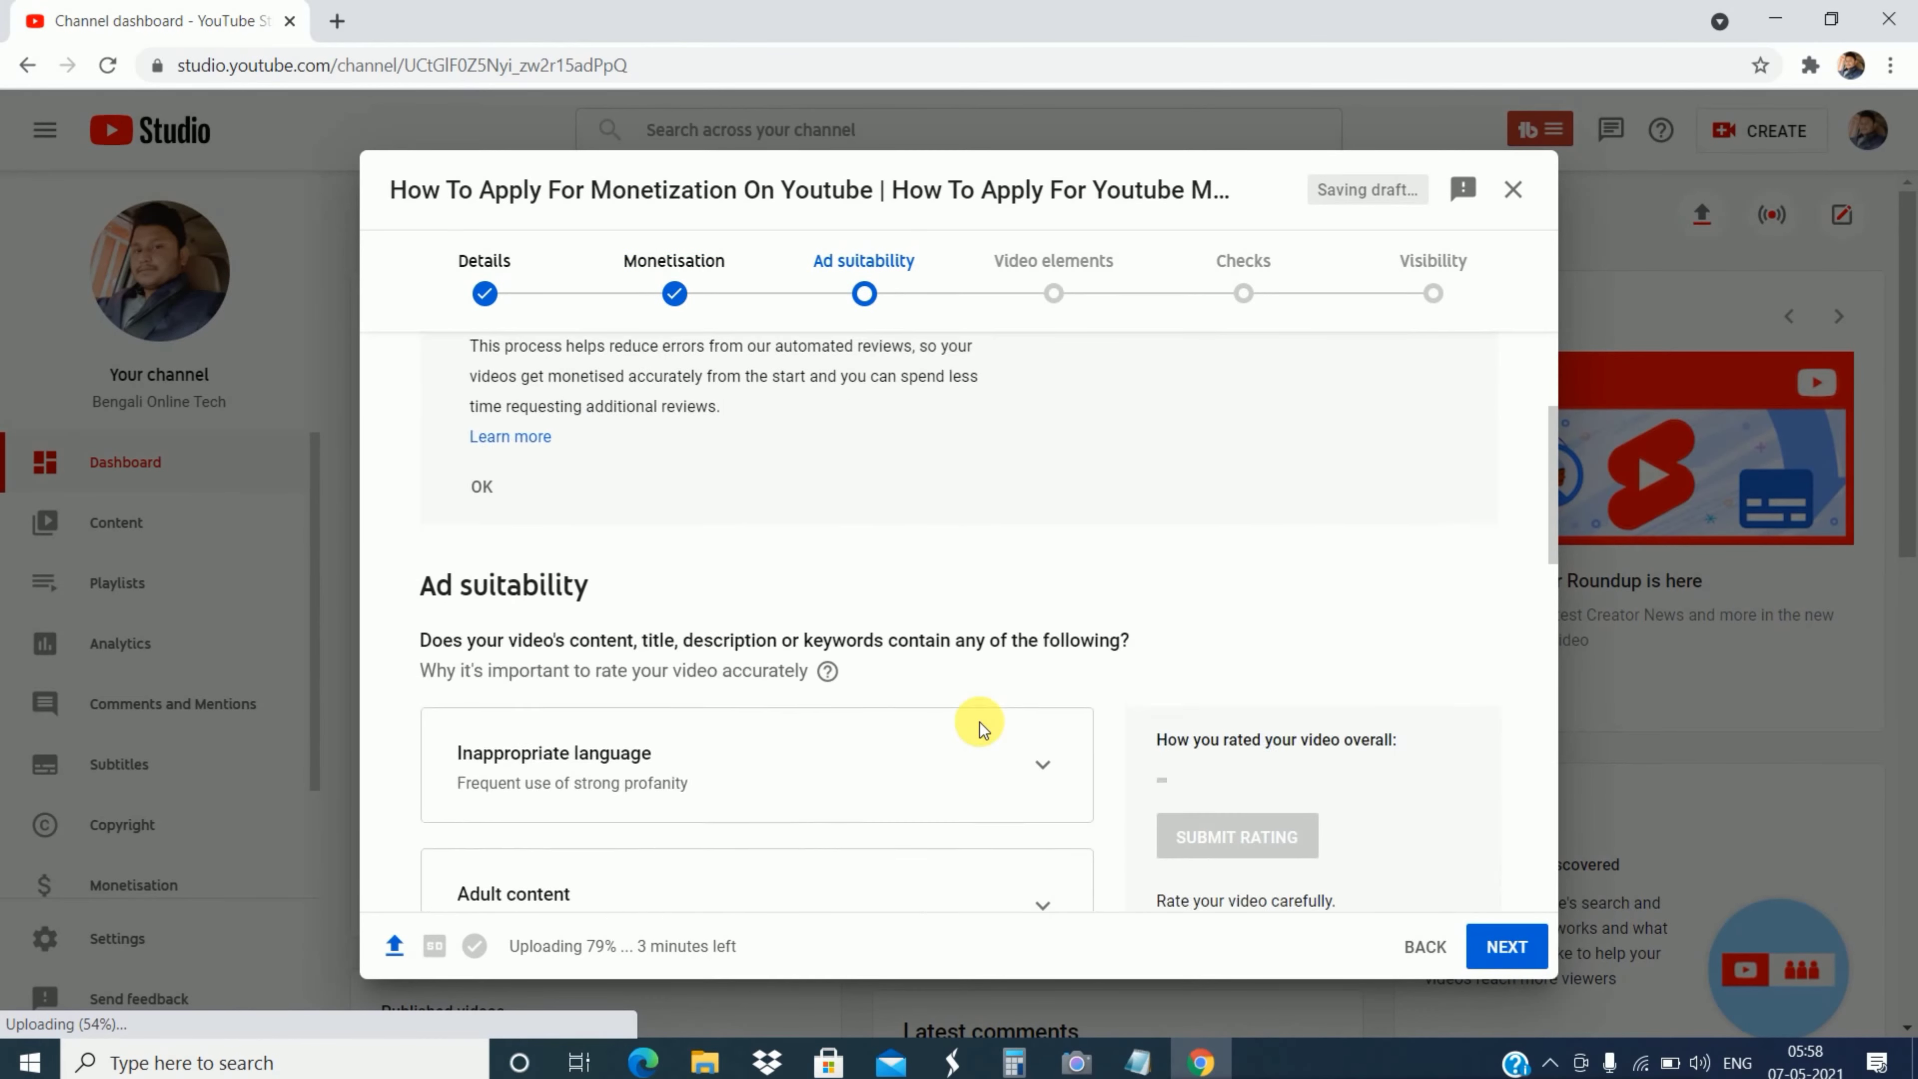
scroll(980, 722, "up", 3)
scroll(979, 722, "up", 3)
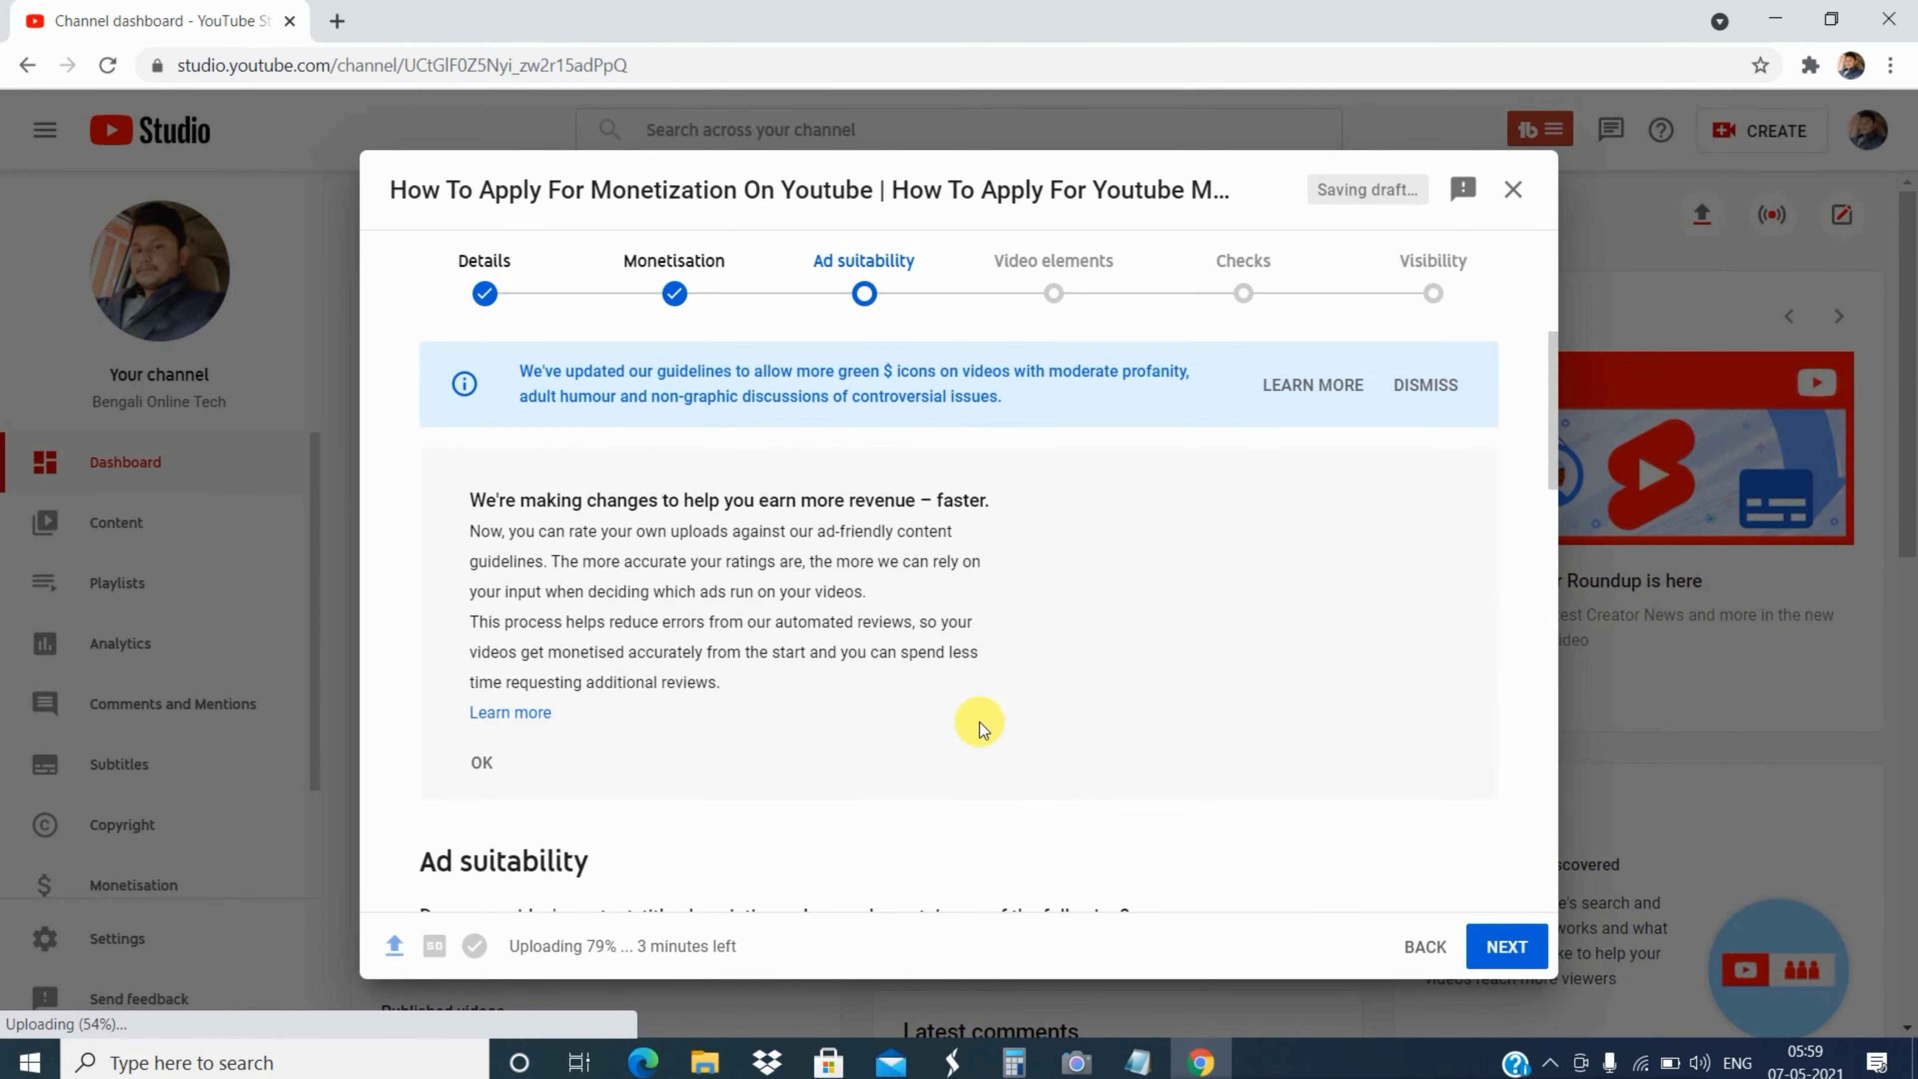
scroll(980, 723, "down", 8)
scroll(985, 729, "down", 9)
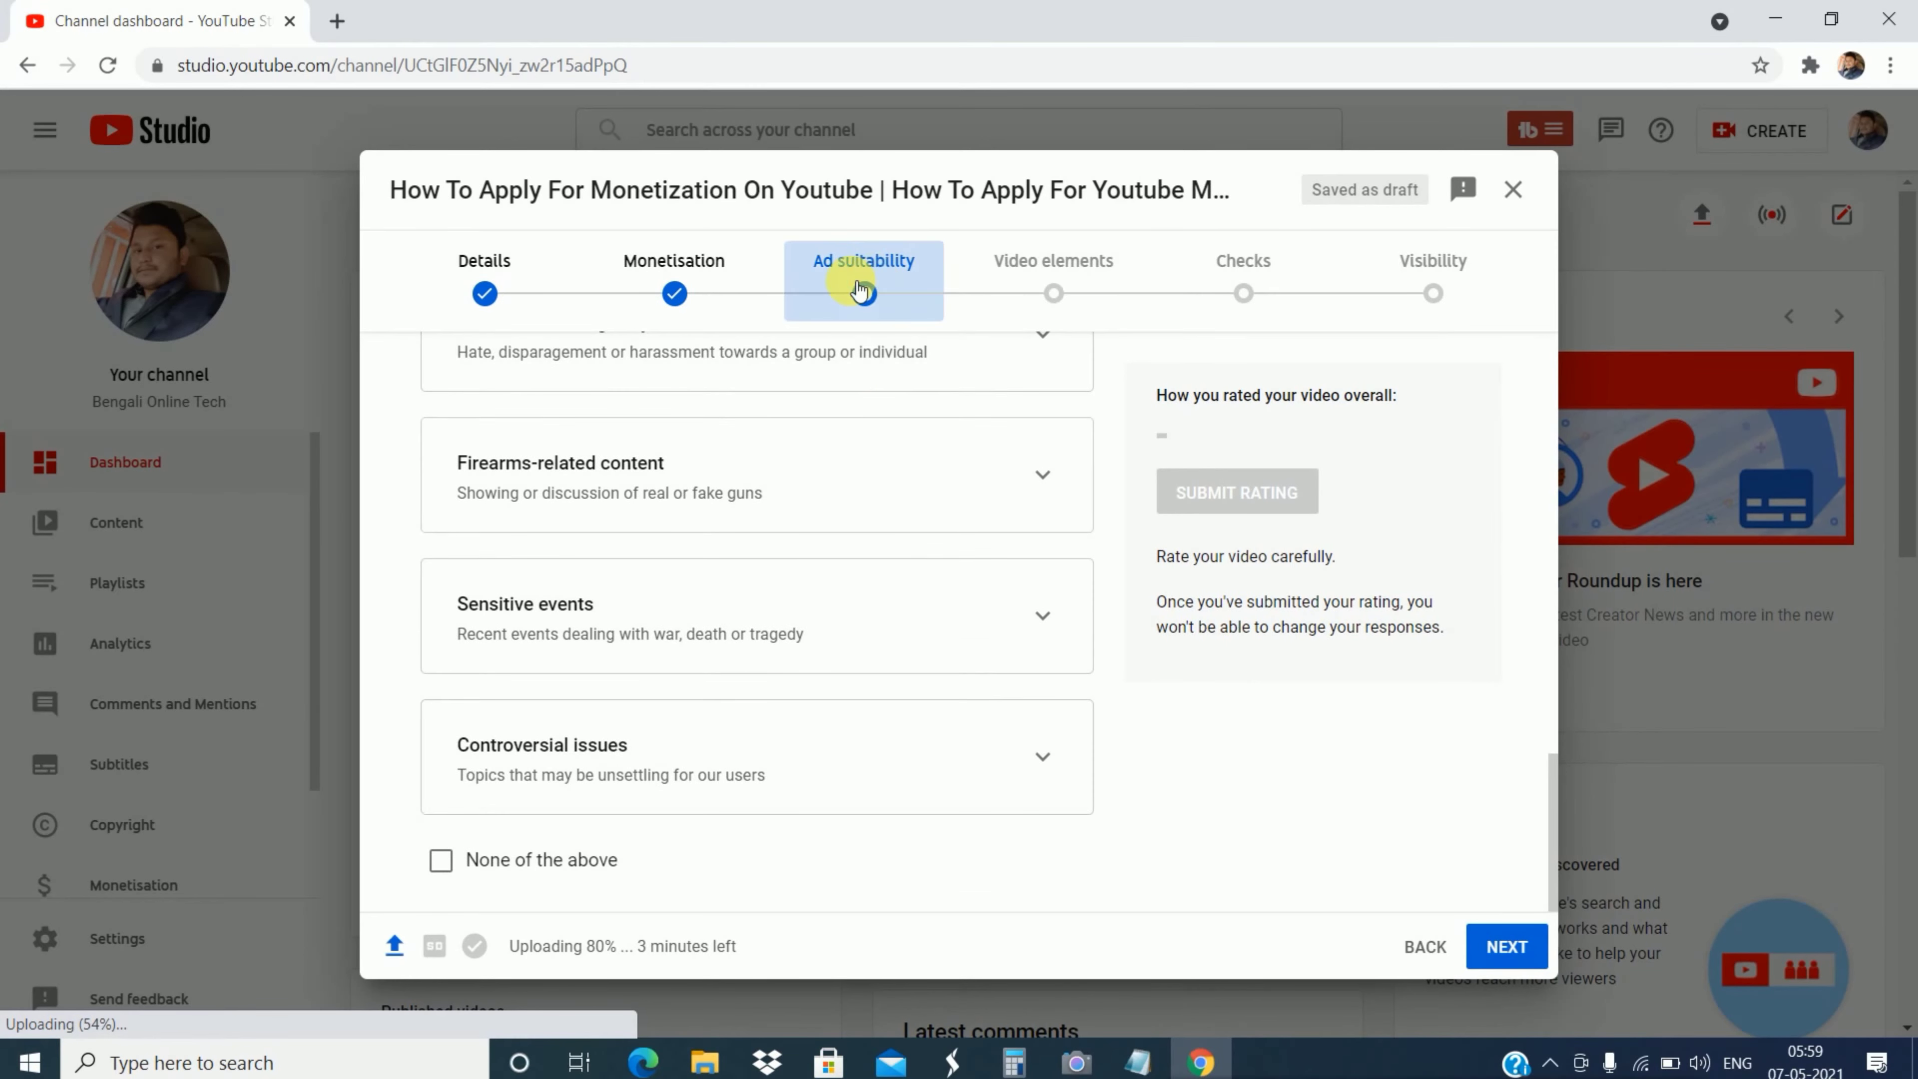
left_click(443, 861)
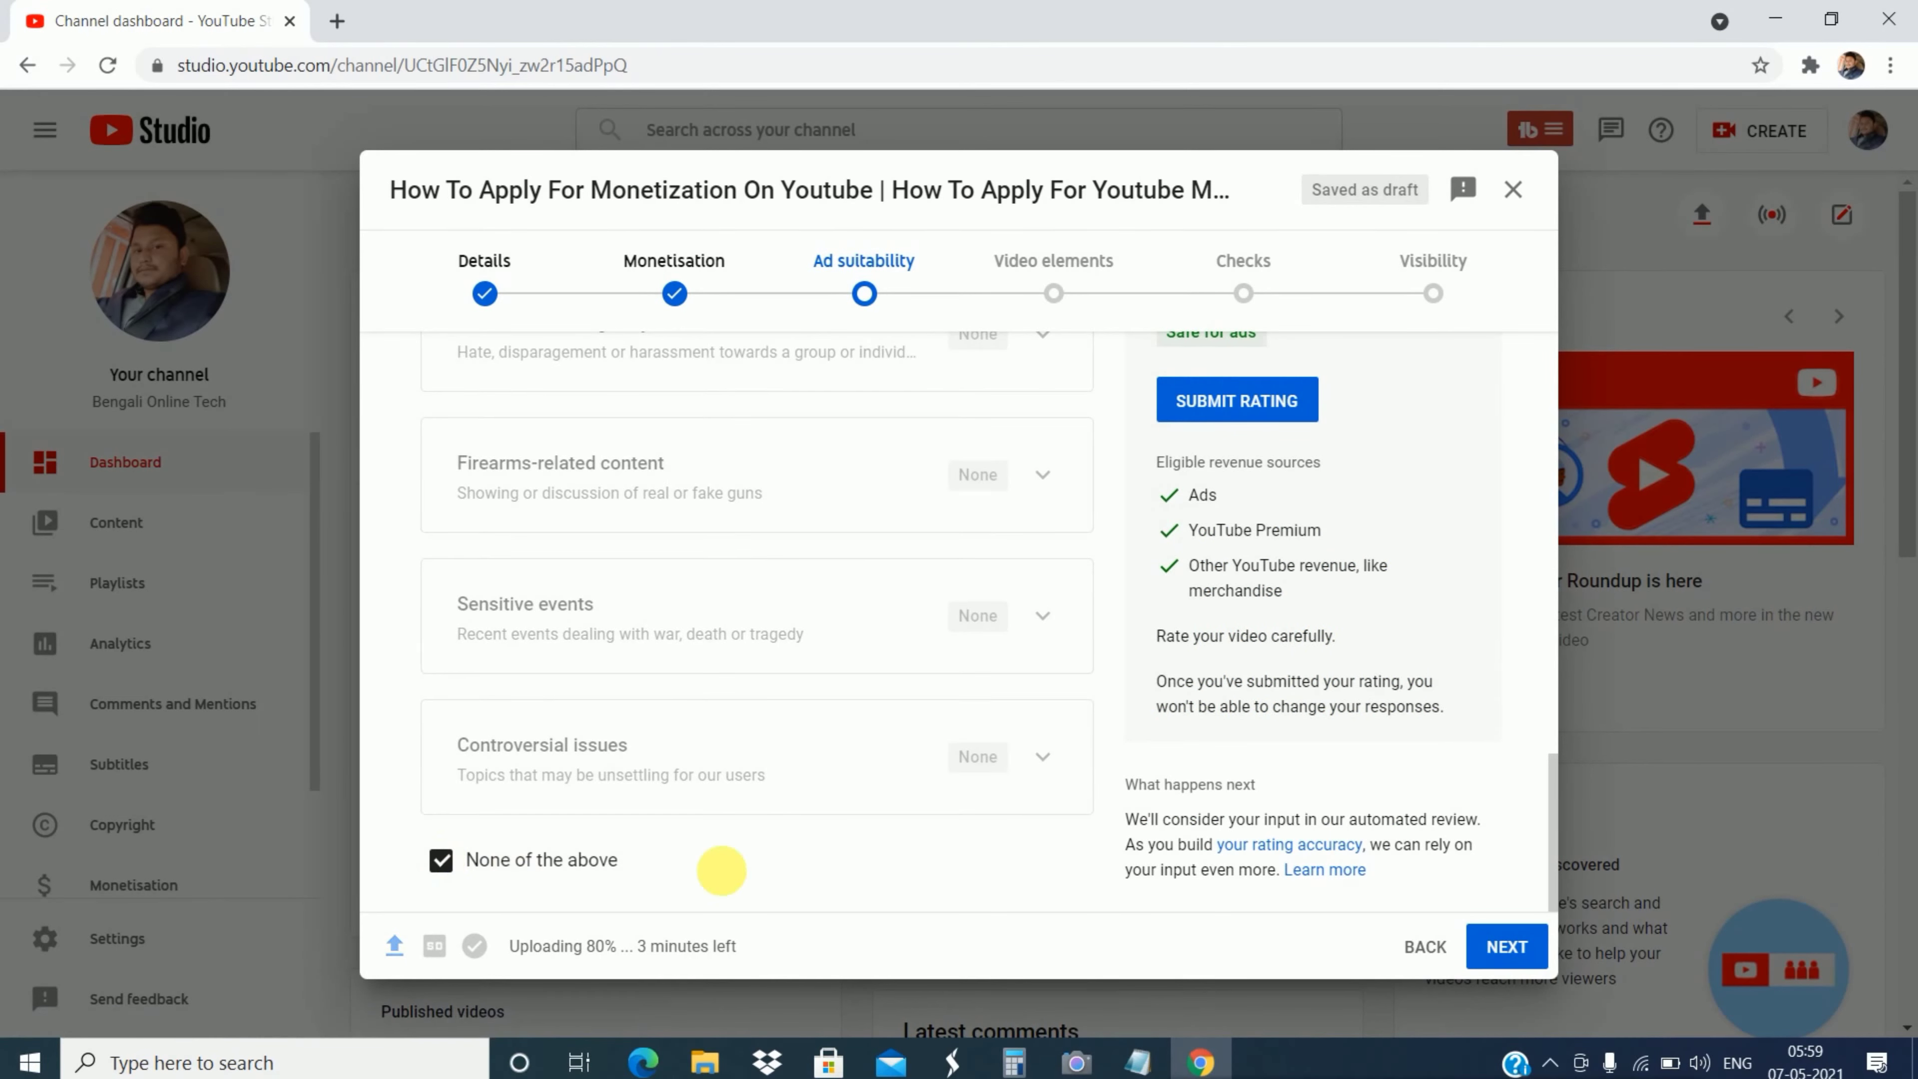
left_click(1238, 402)
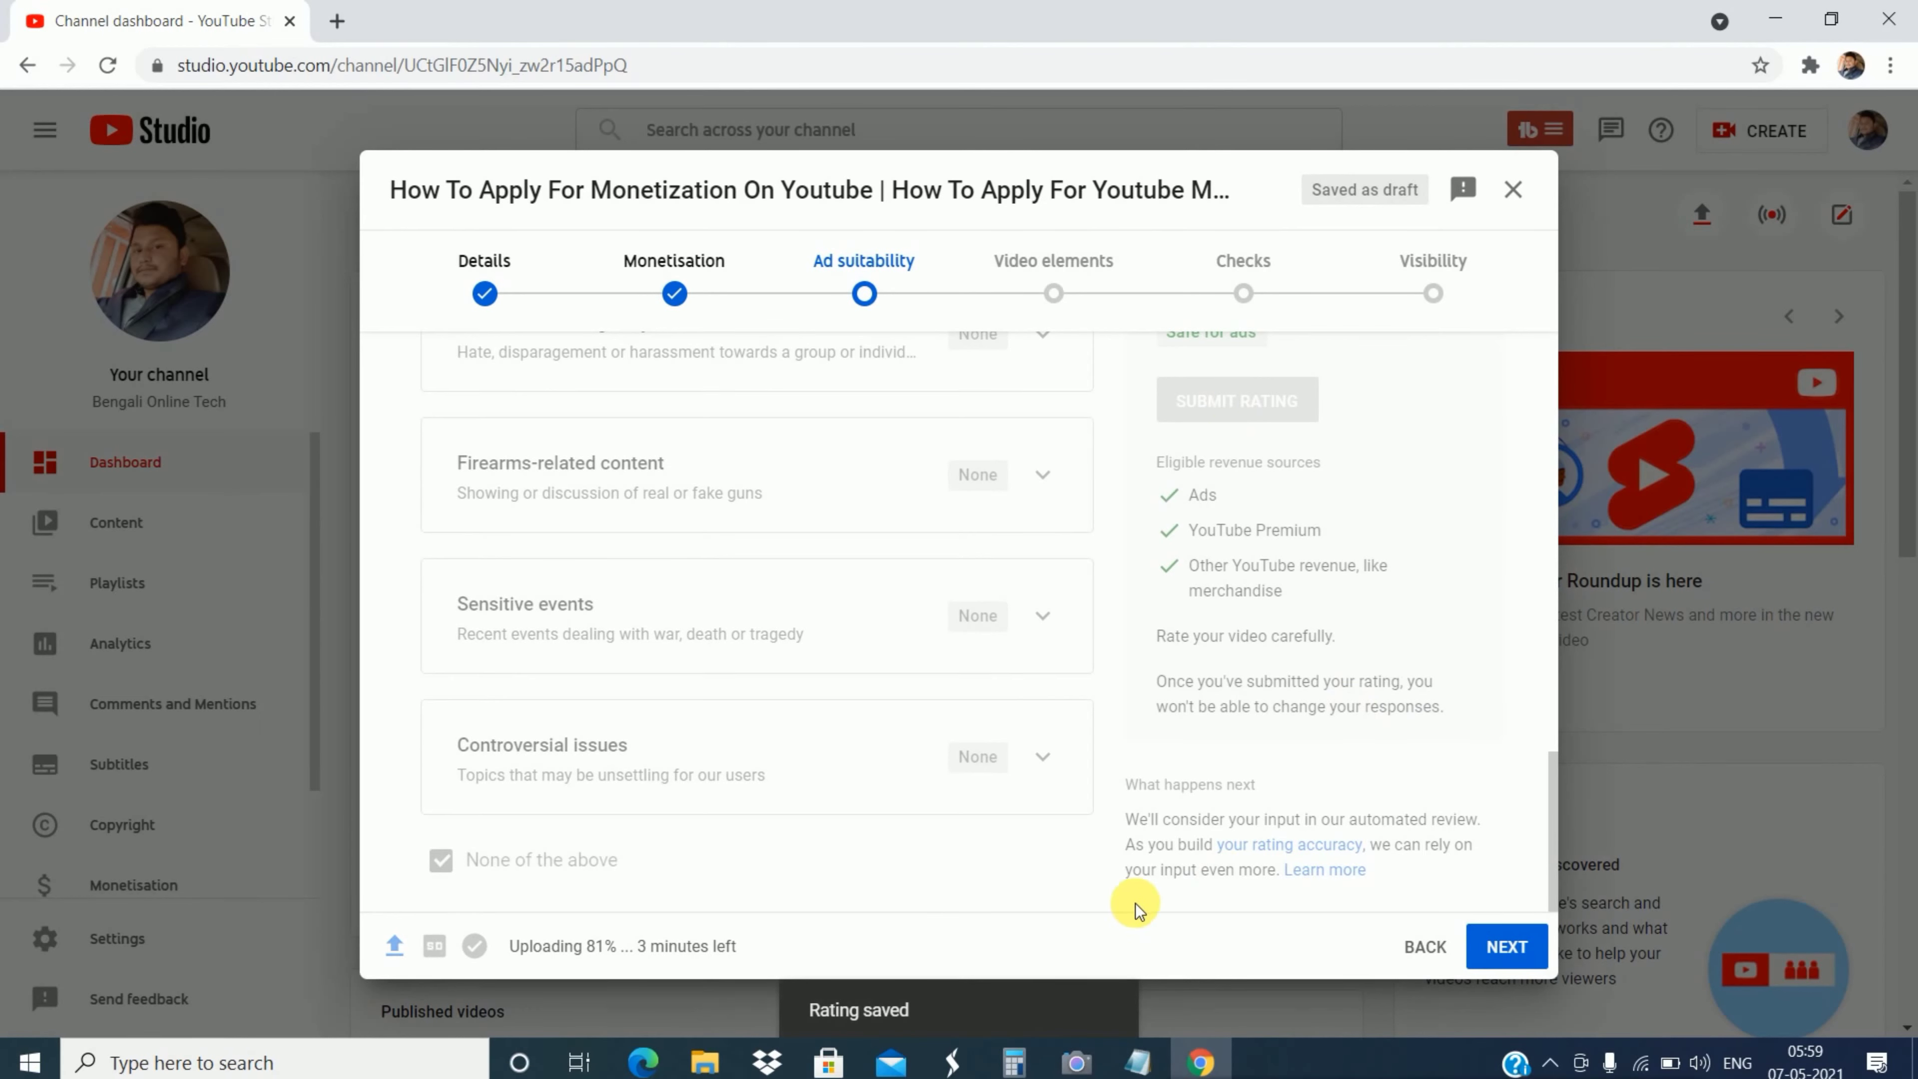
Step: Advance through the Video elements and Checks stages to Visibility without adding anything
left_click(1511, 944)
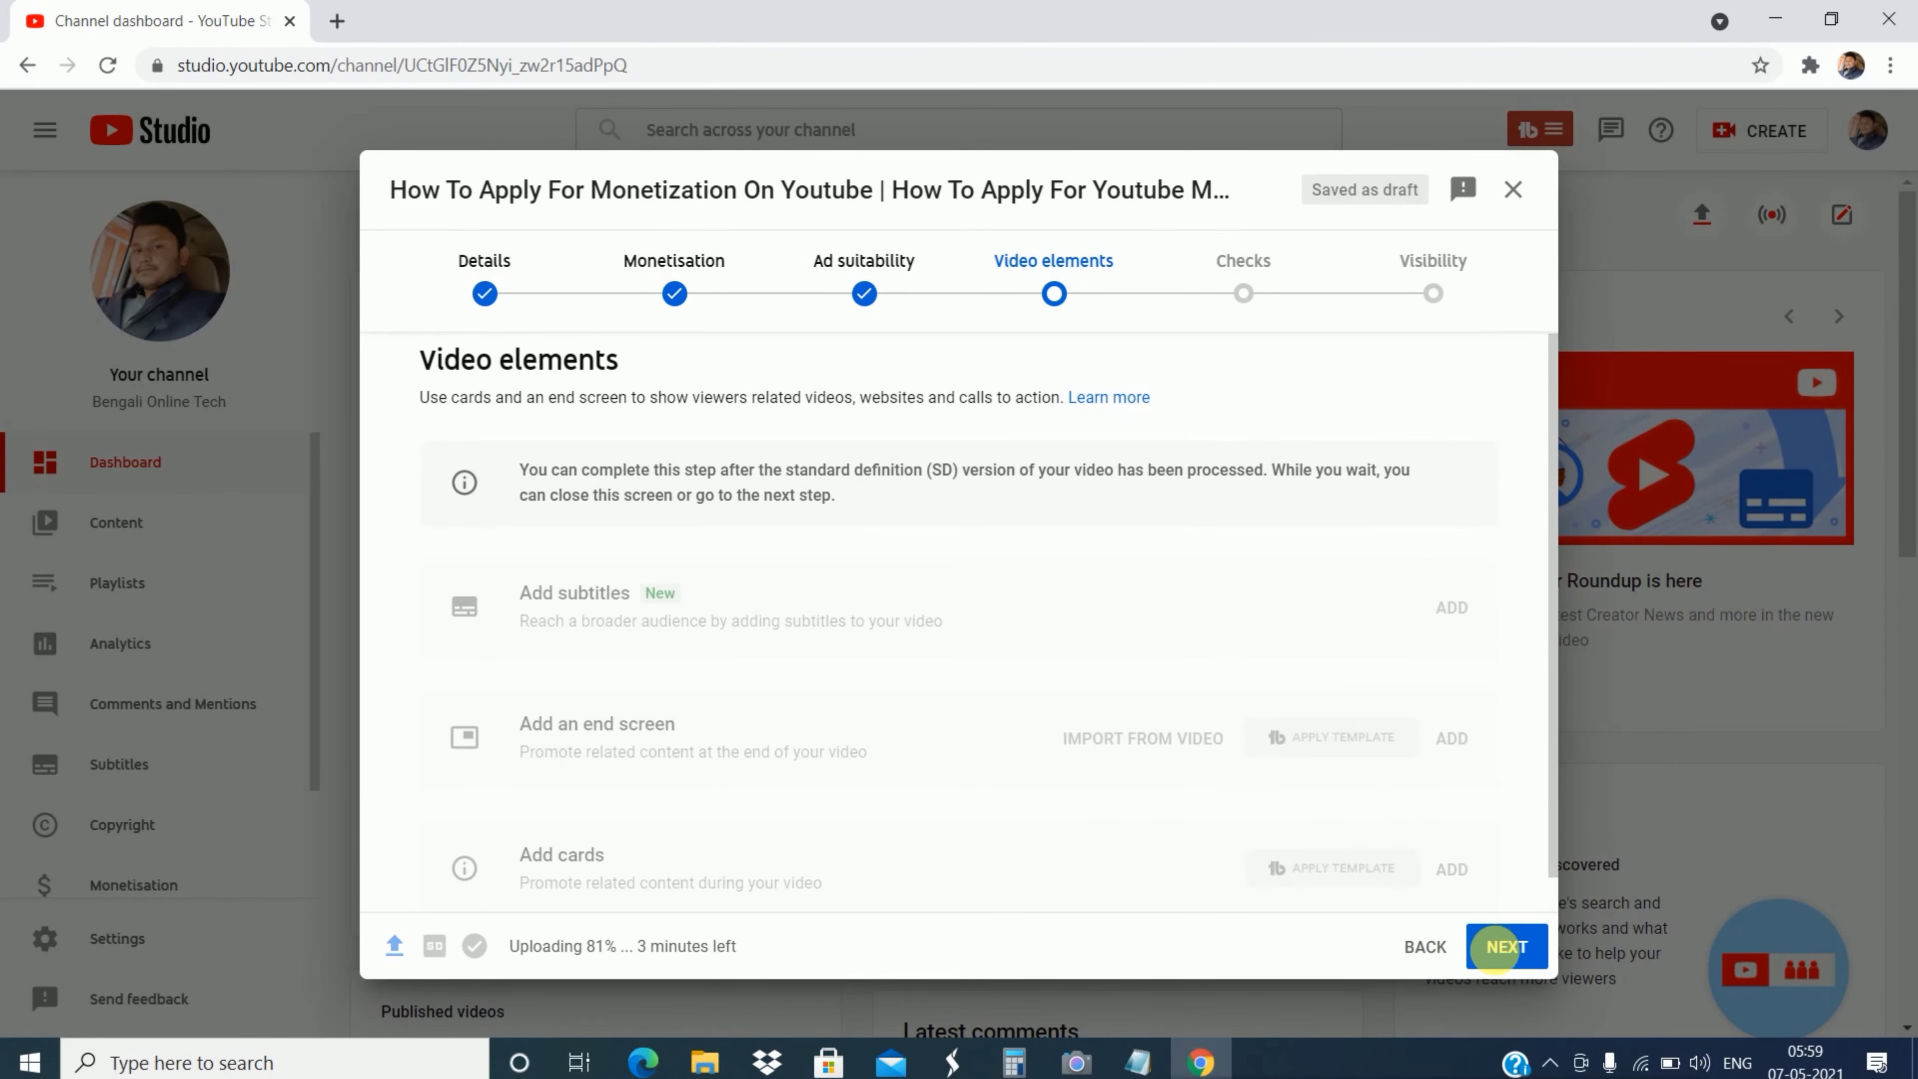
left_click(1510, 946)
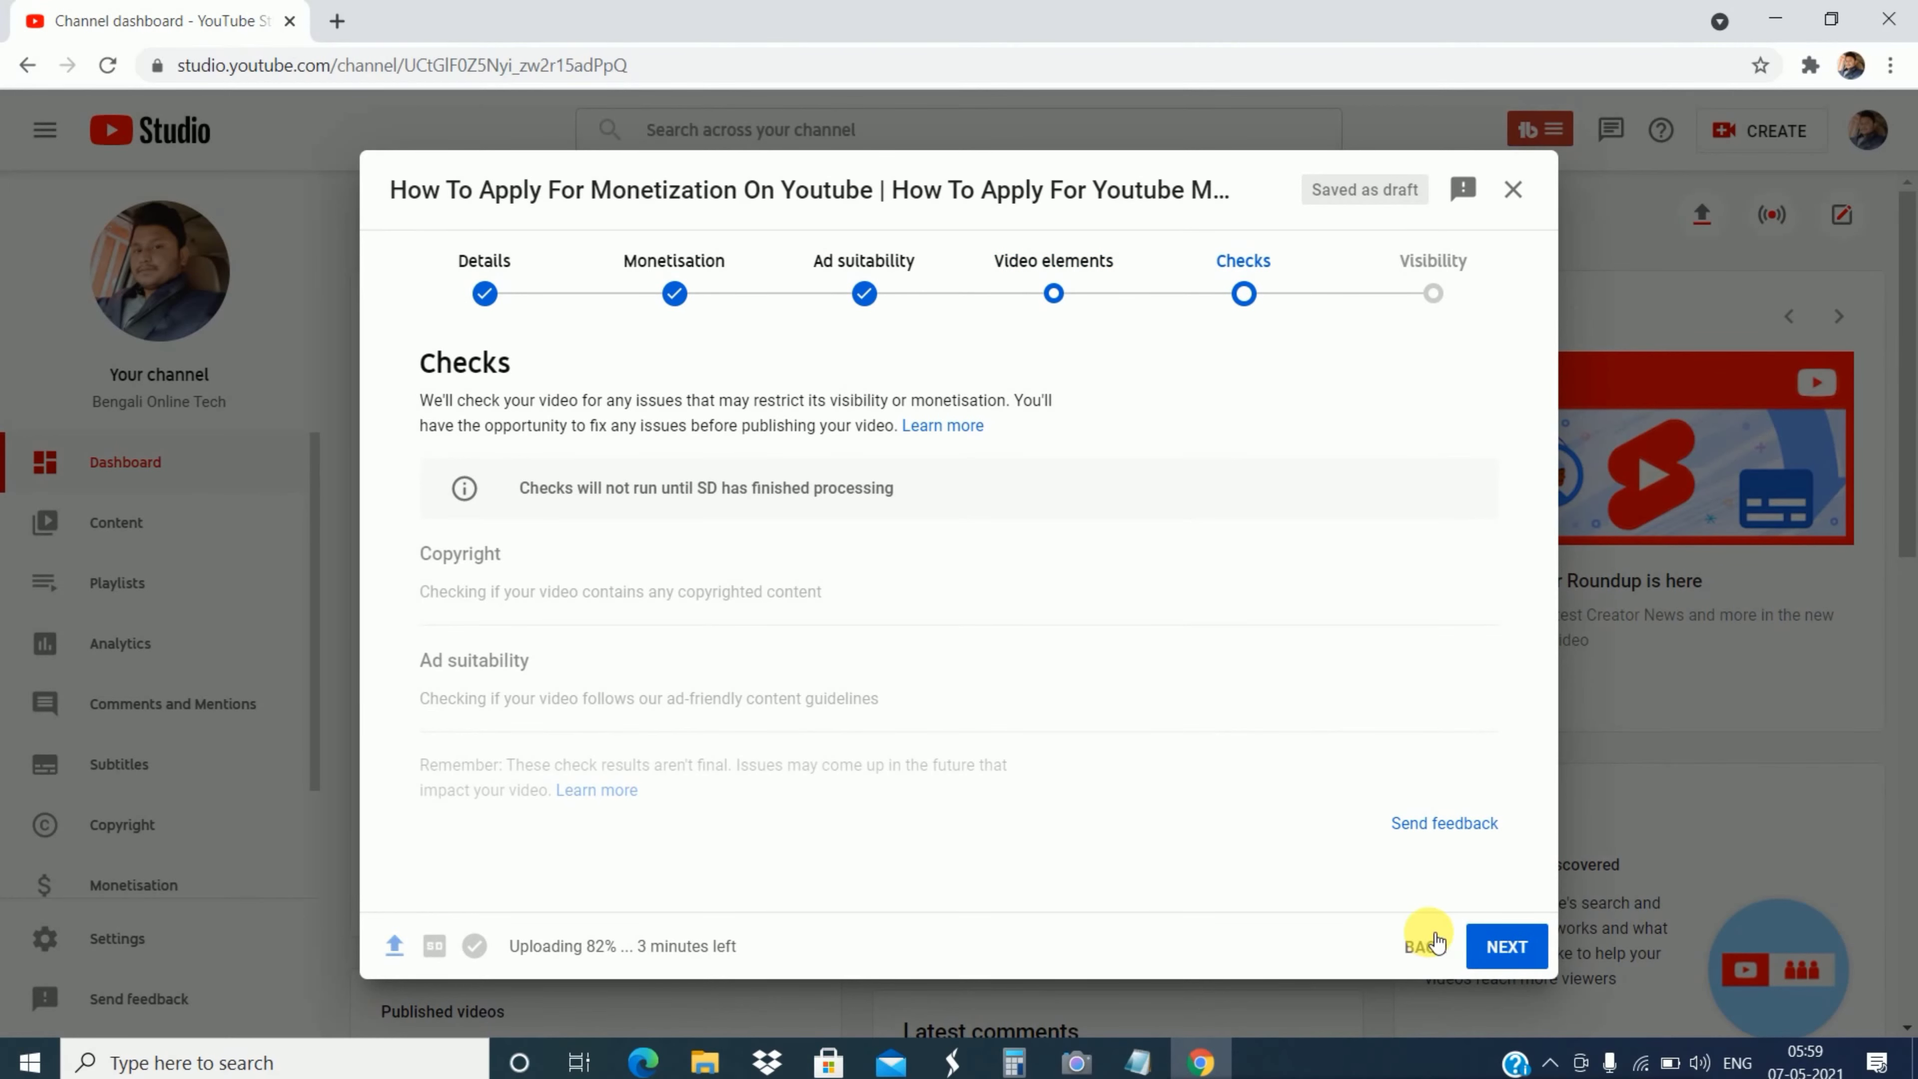
left_click(1514, 948)
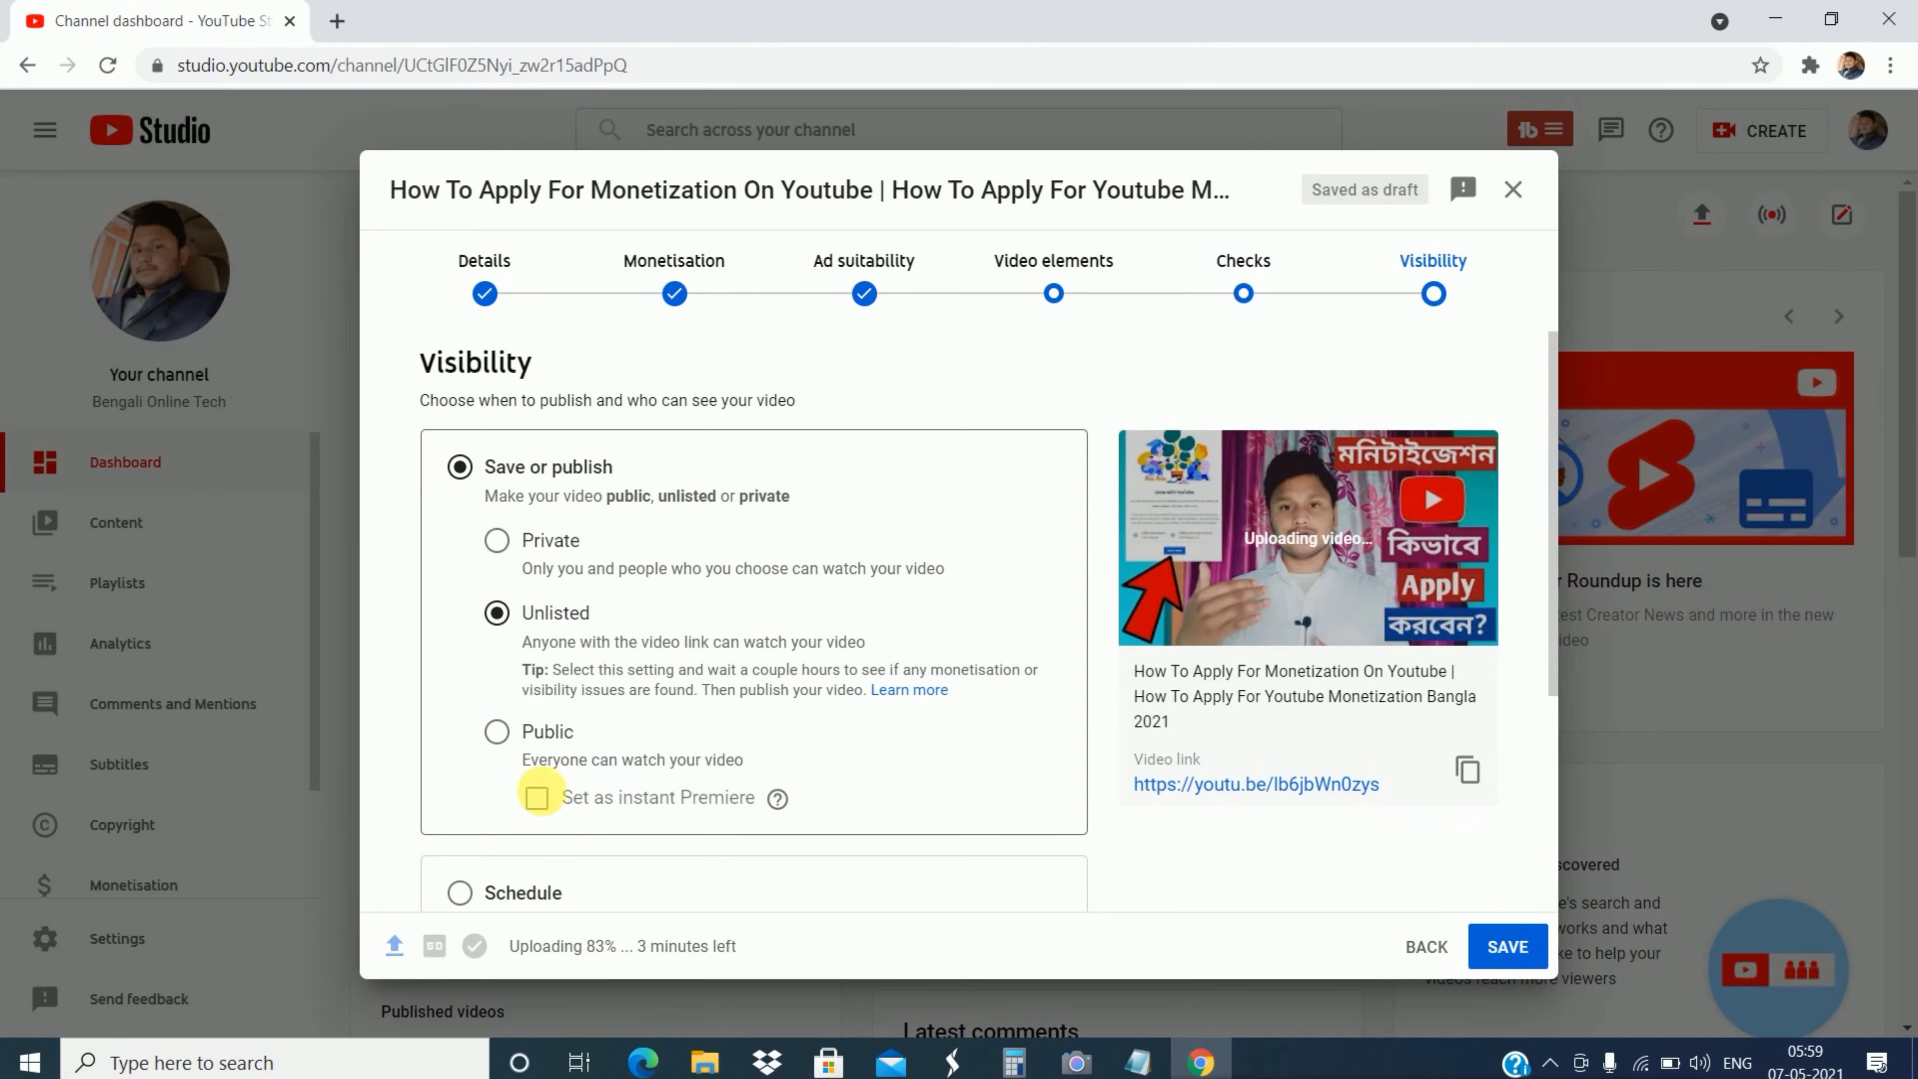
Step: Review the visibility and schedule options, keep the video Unlisted, and save it
scroll(578, 895, "down", 1)
scroll(578, 895, "down", 1)
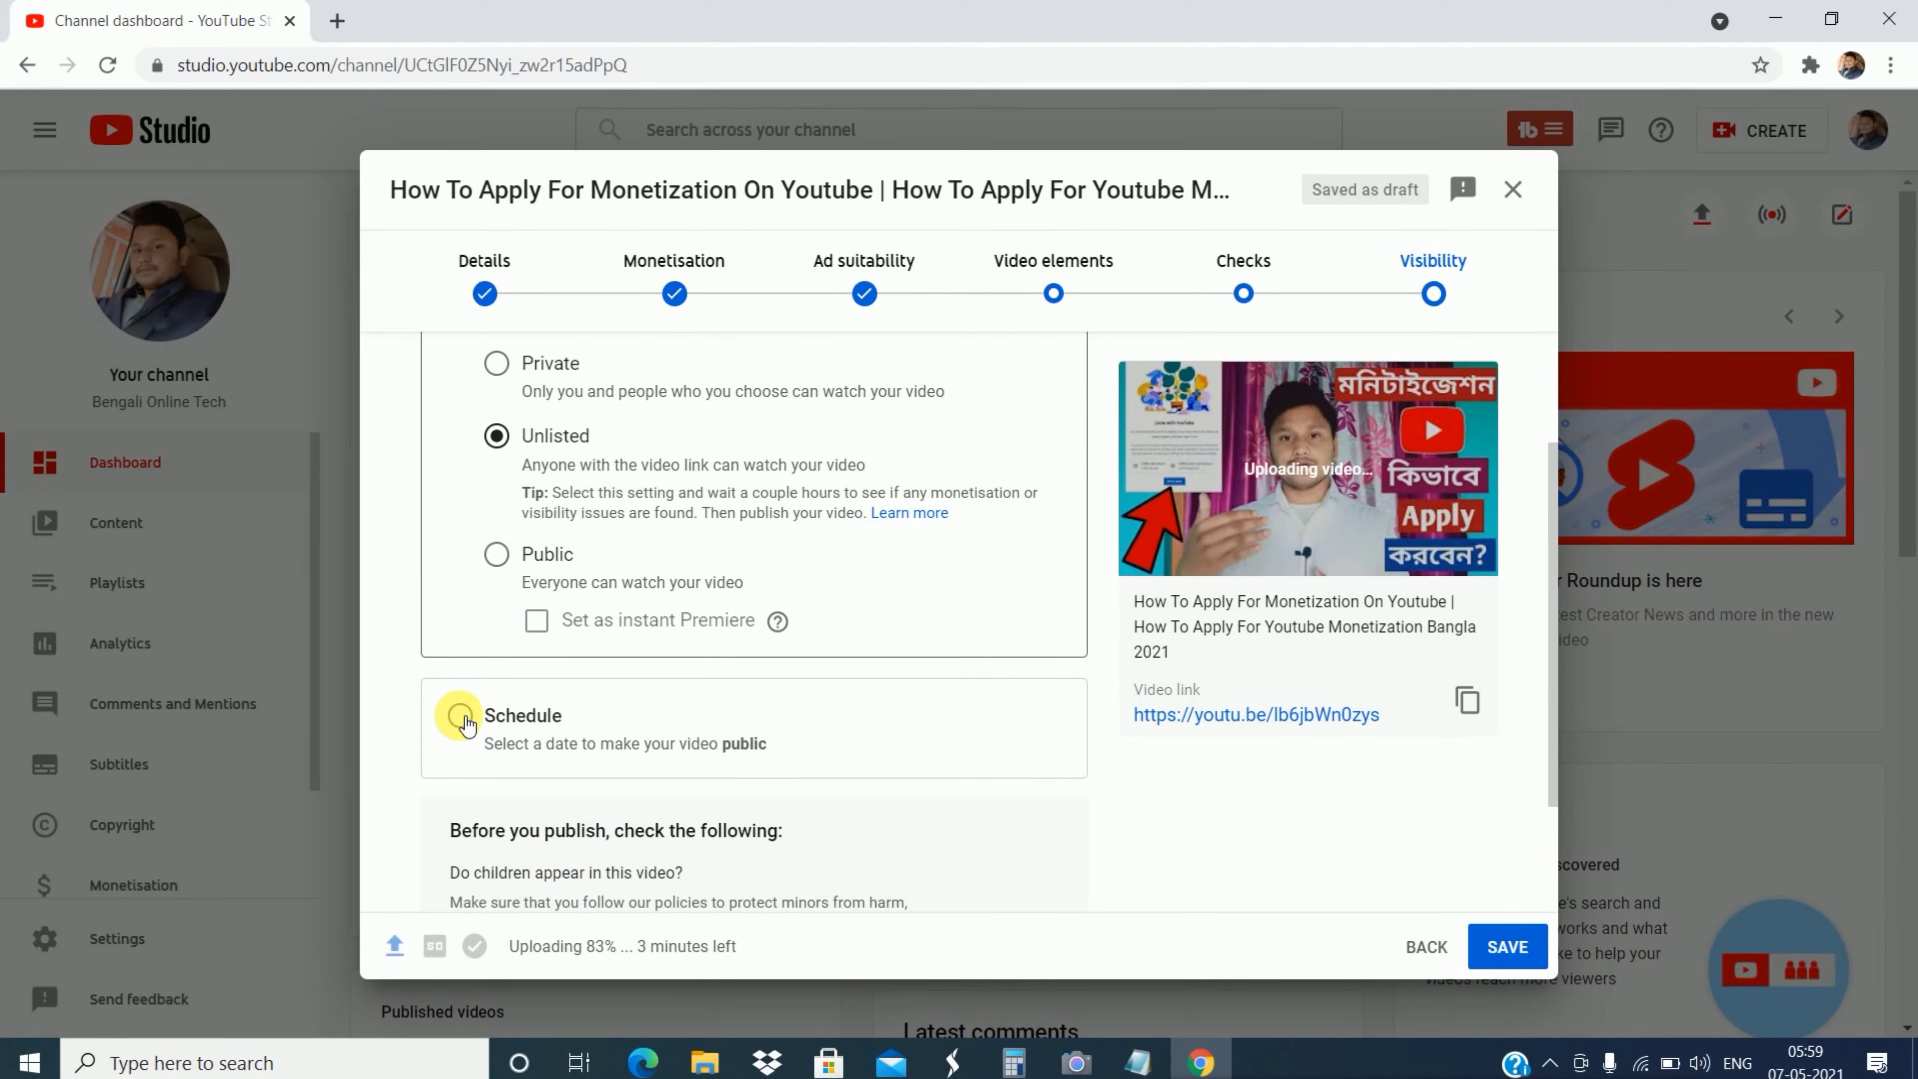
scroll(614, 702, "up", 2)
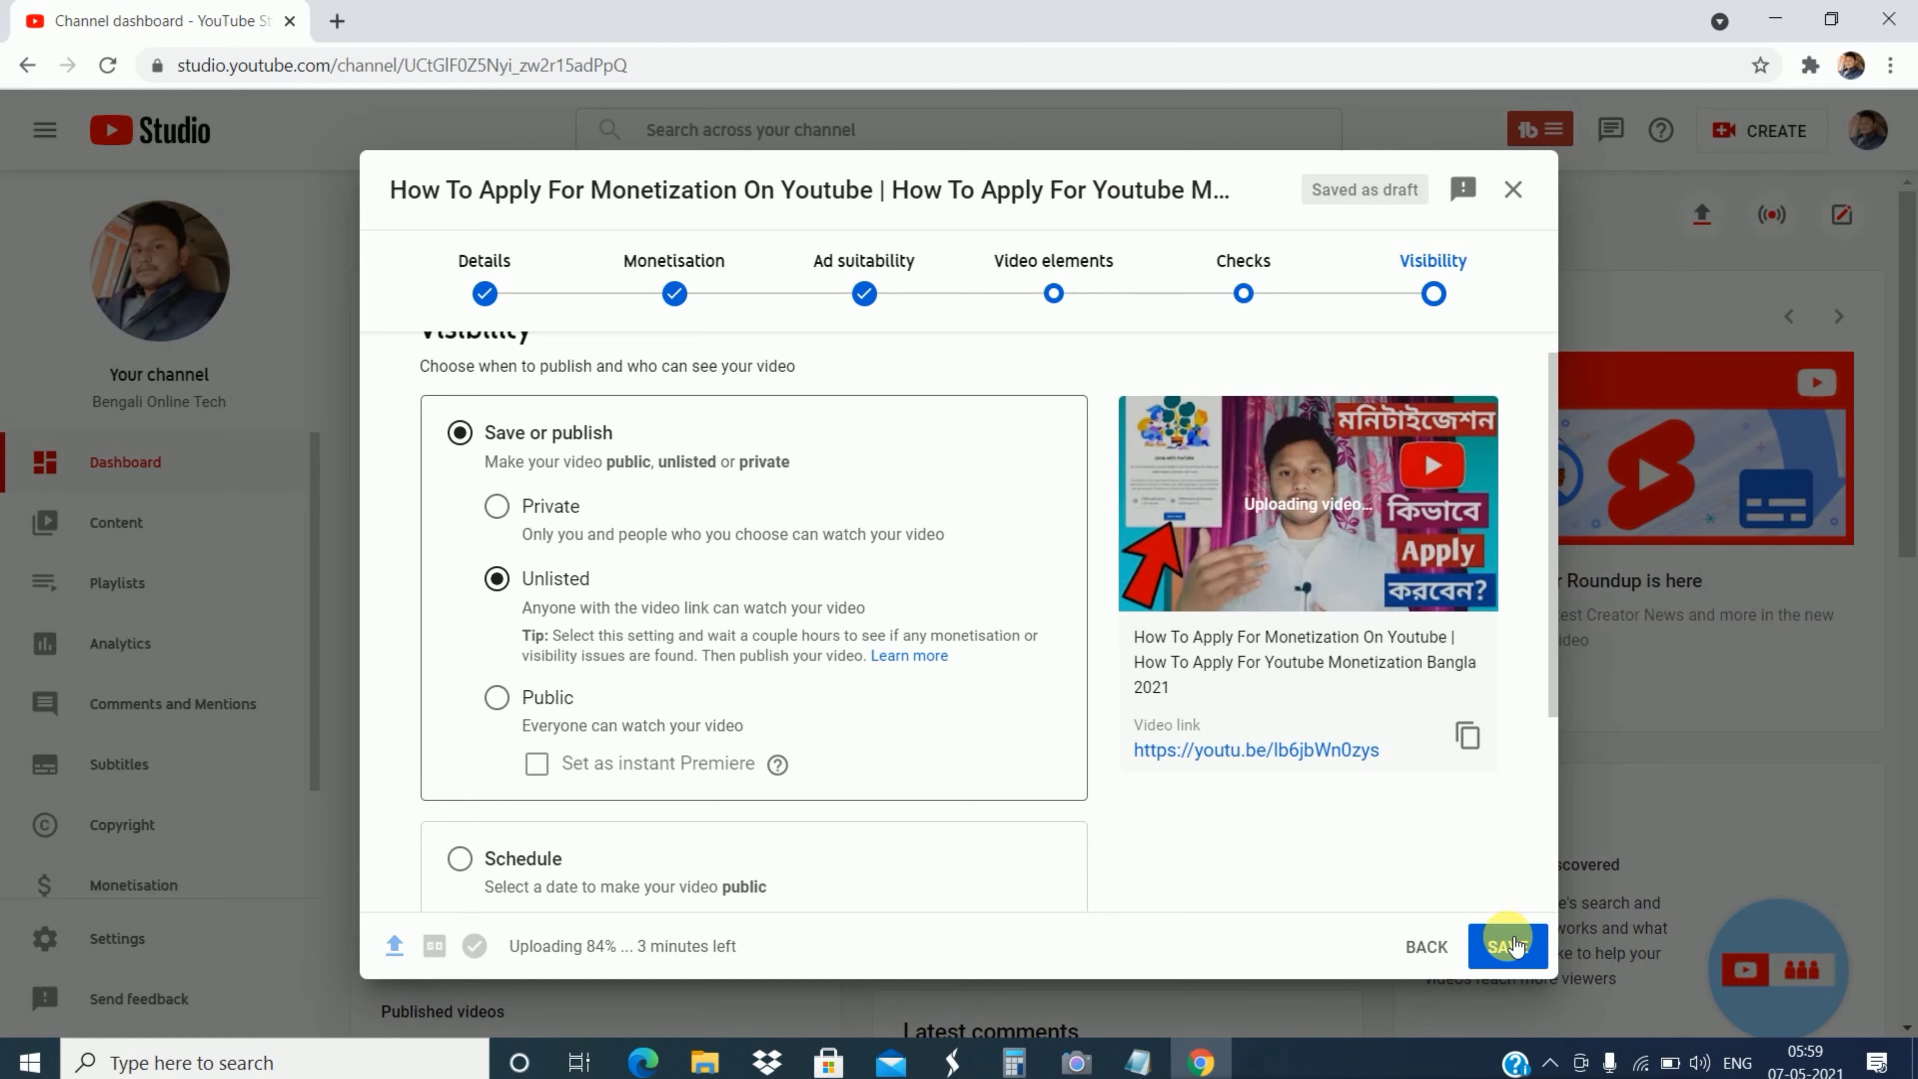
left_click(1516, 944)
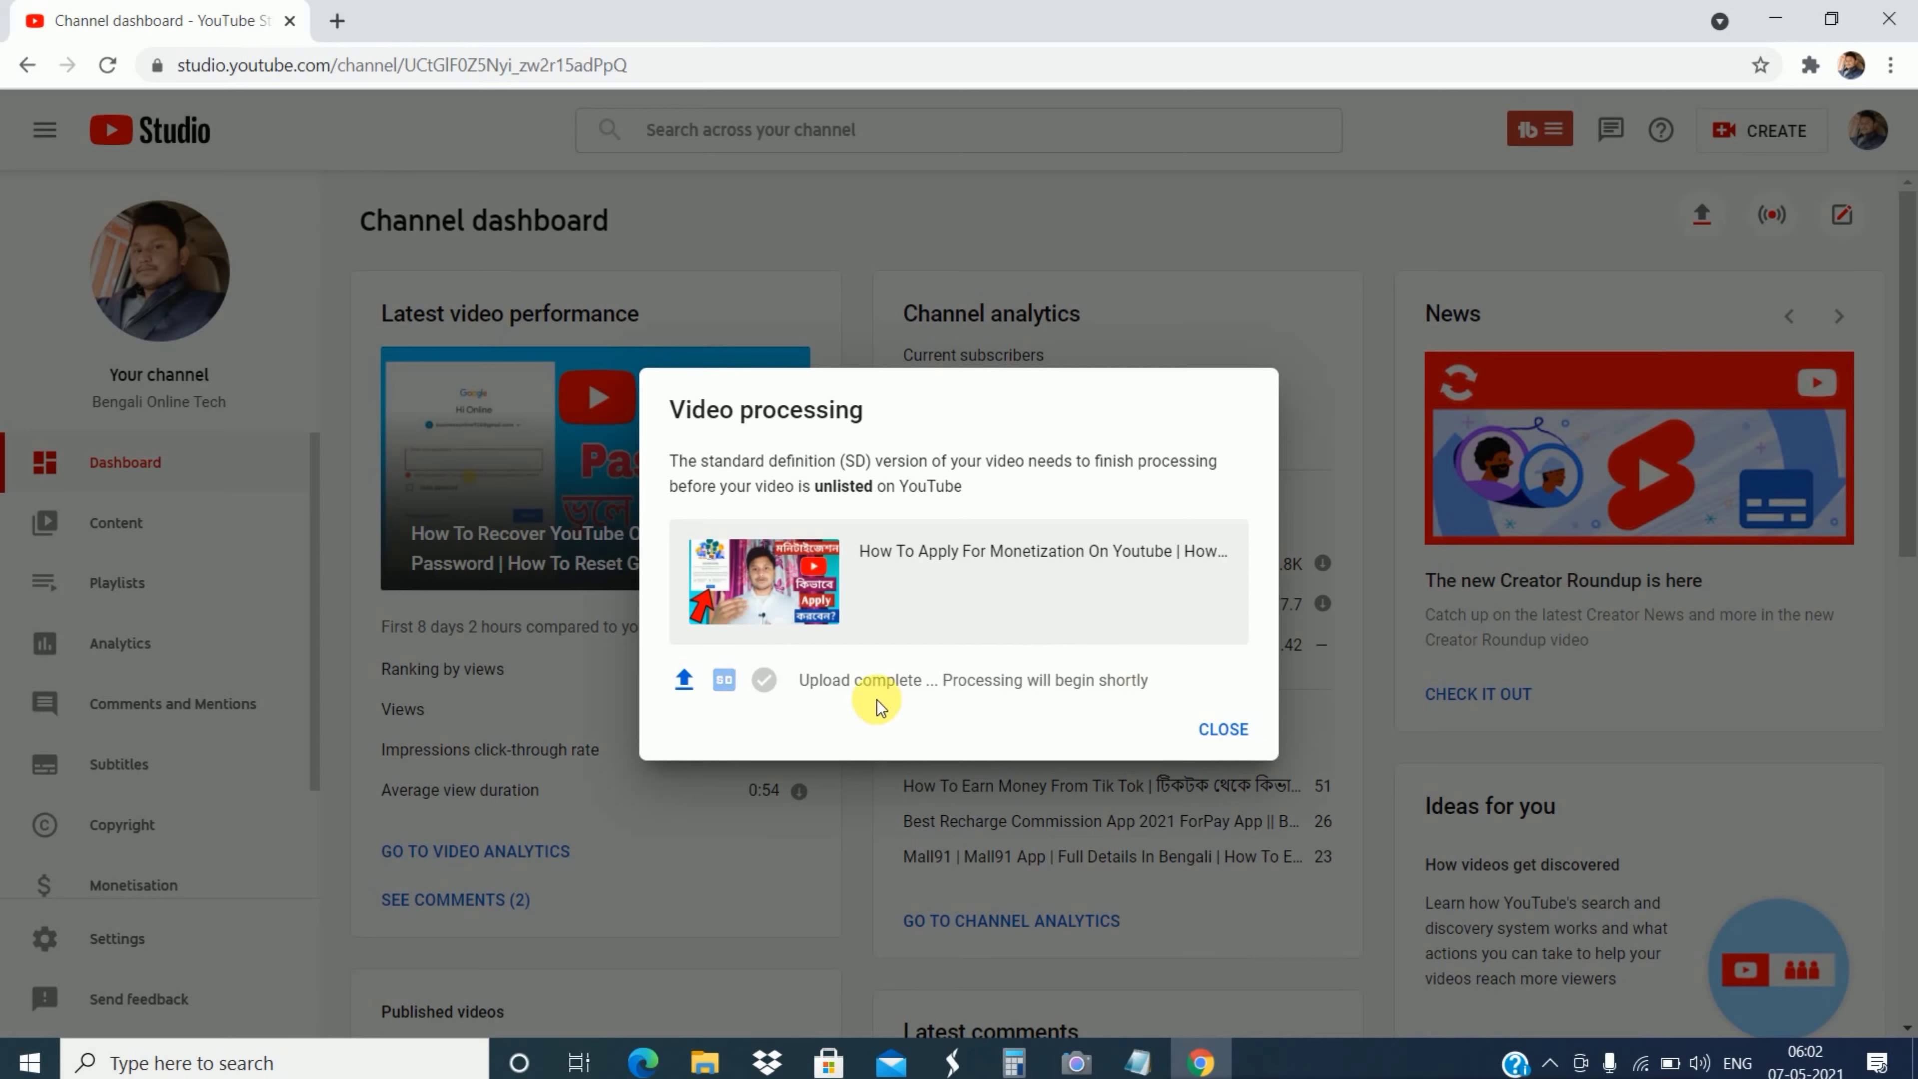
Step: Close the video processing notice and open the newly uploaded video's details from the channel content list
left_click(1243, 1058)
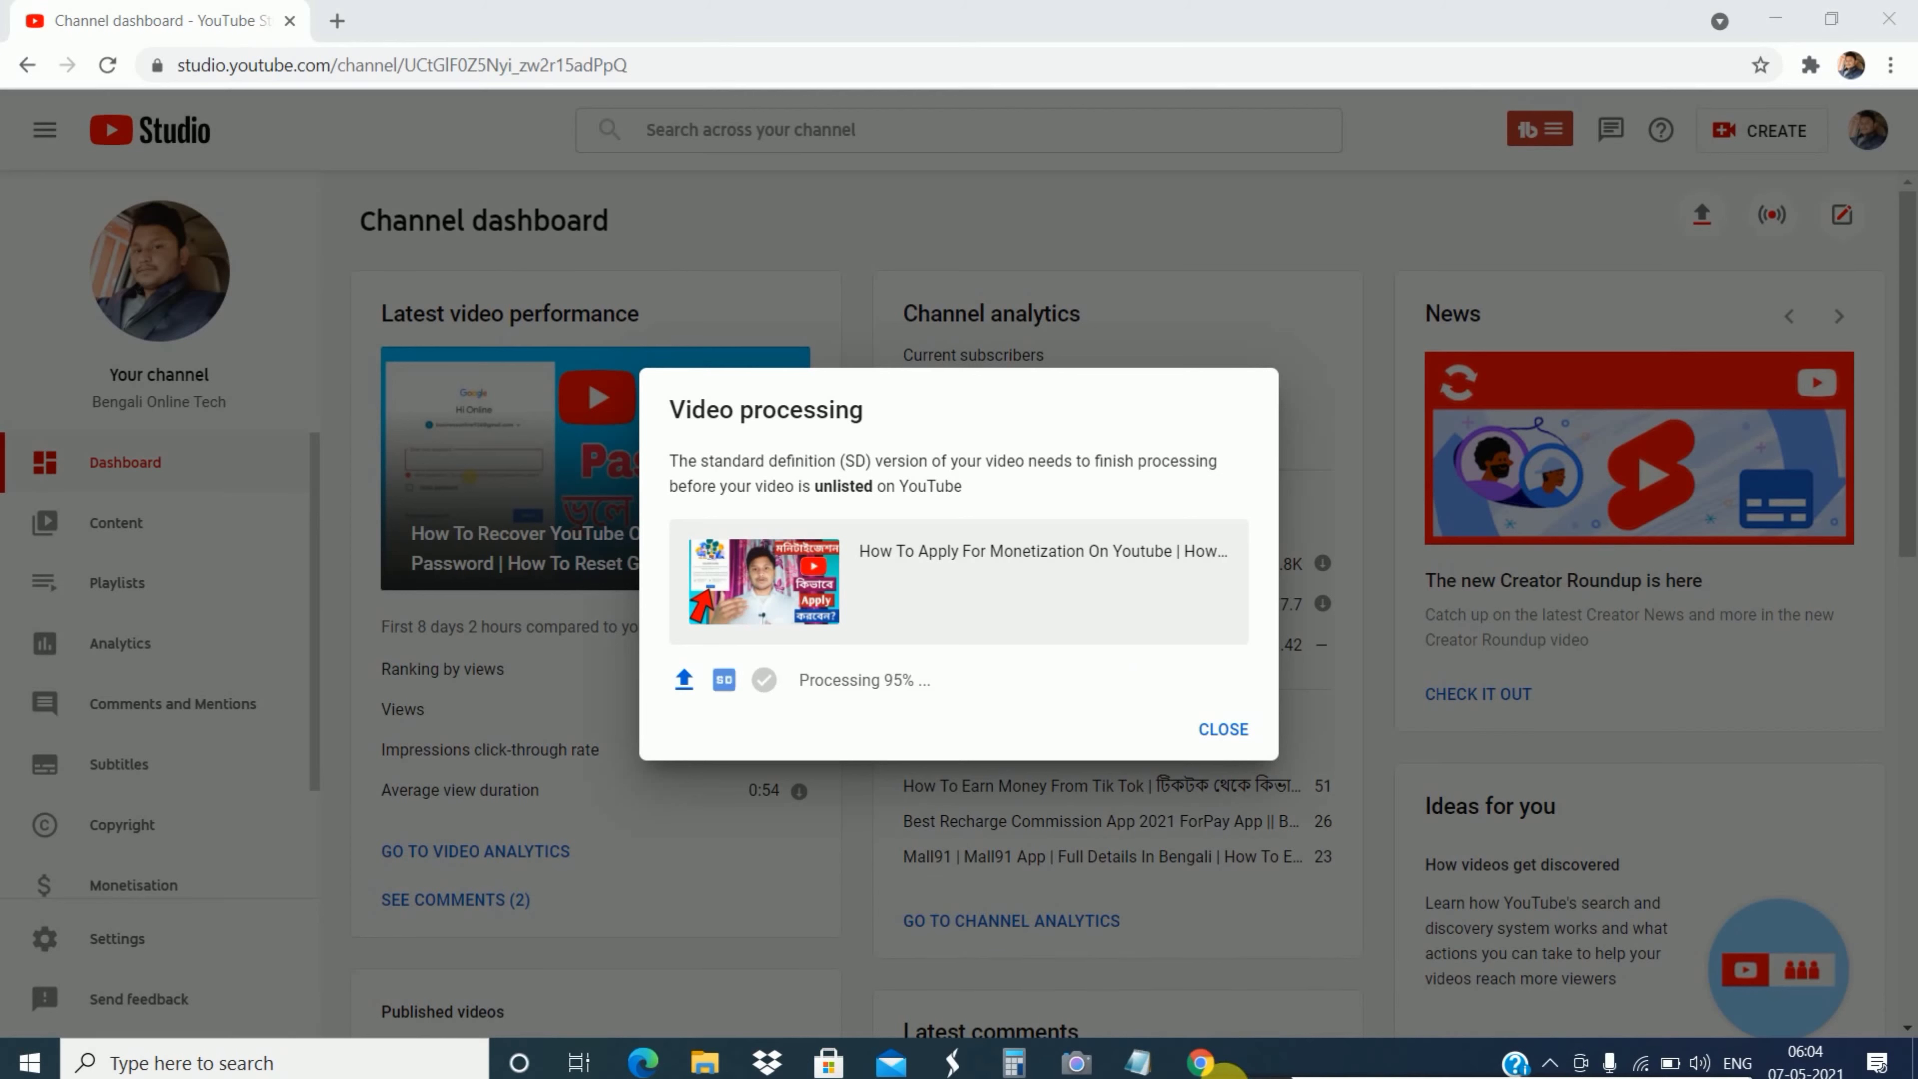
triple_click(938, 689)
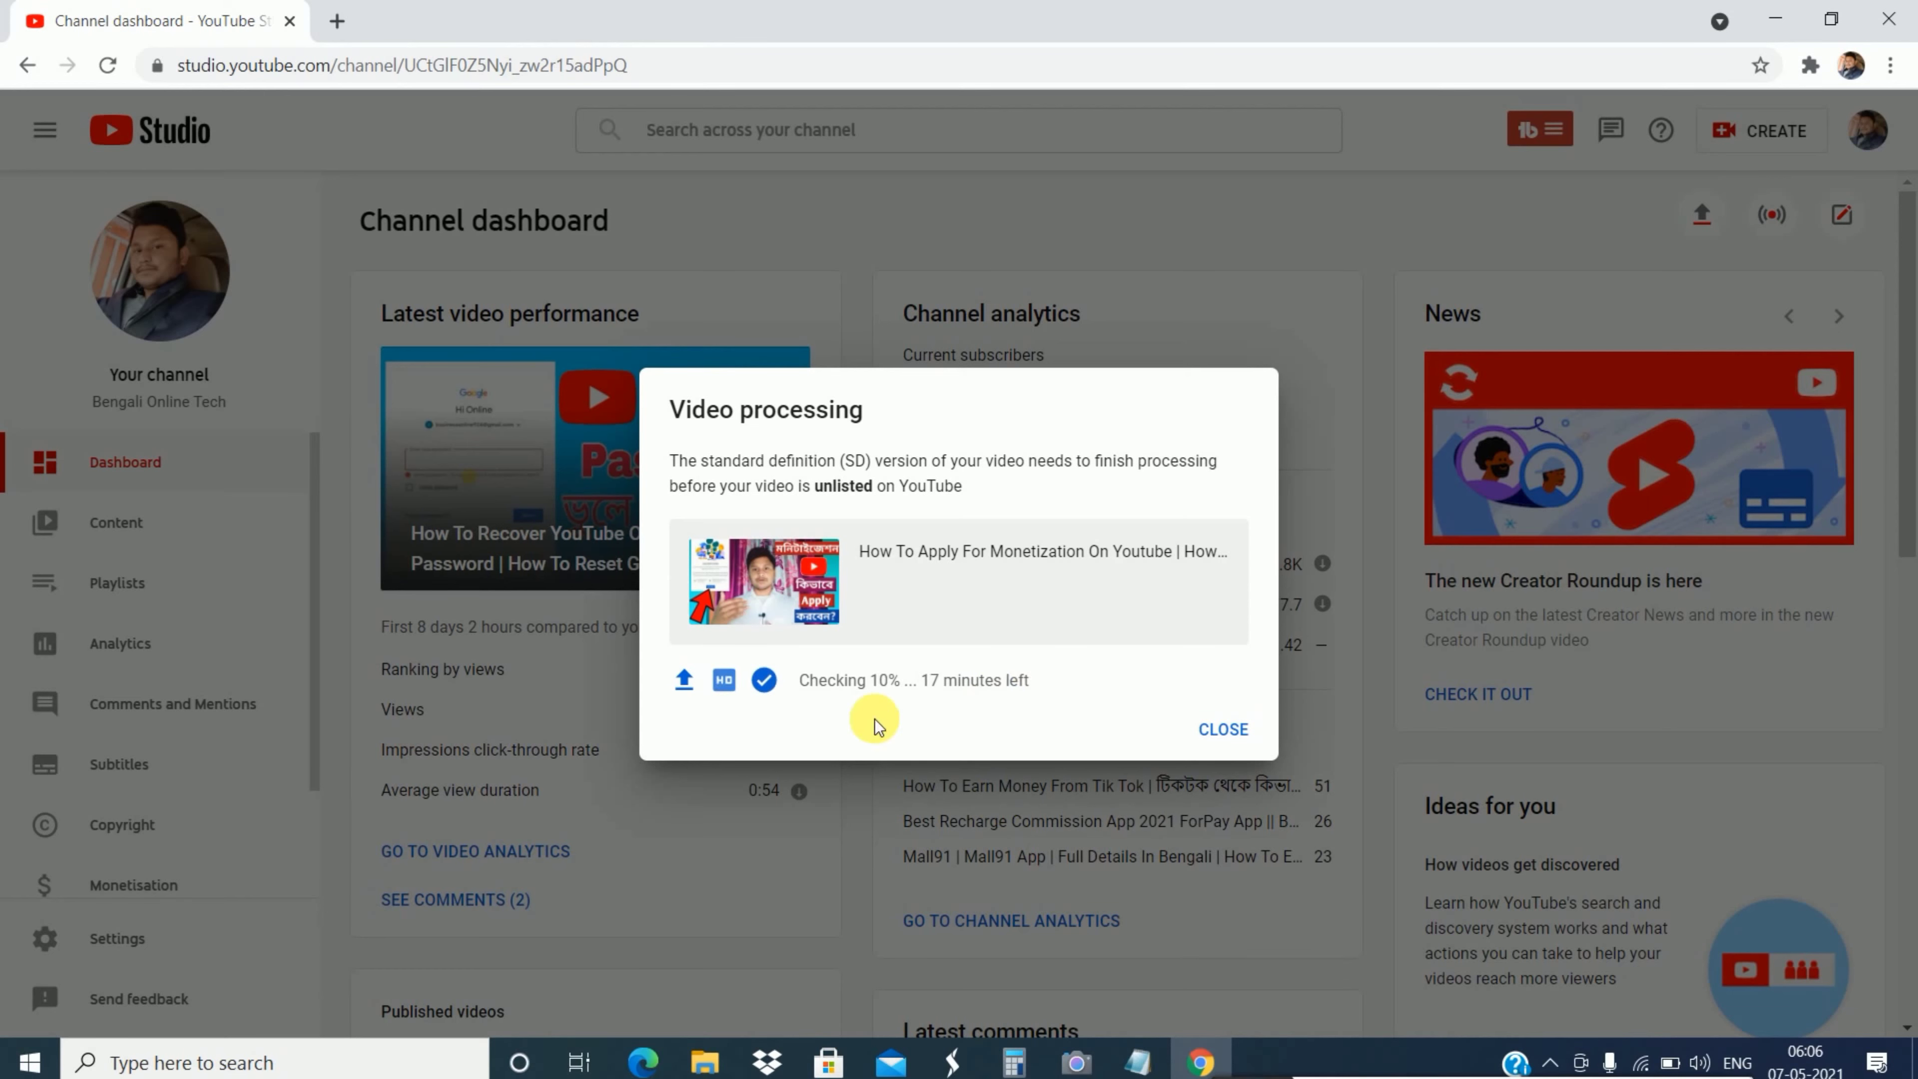
left_click(1227, 731)
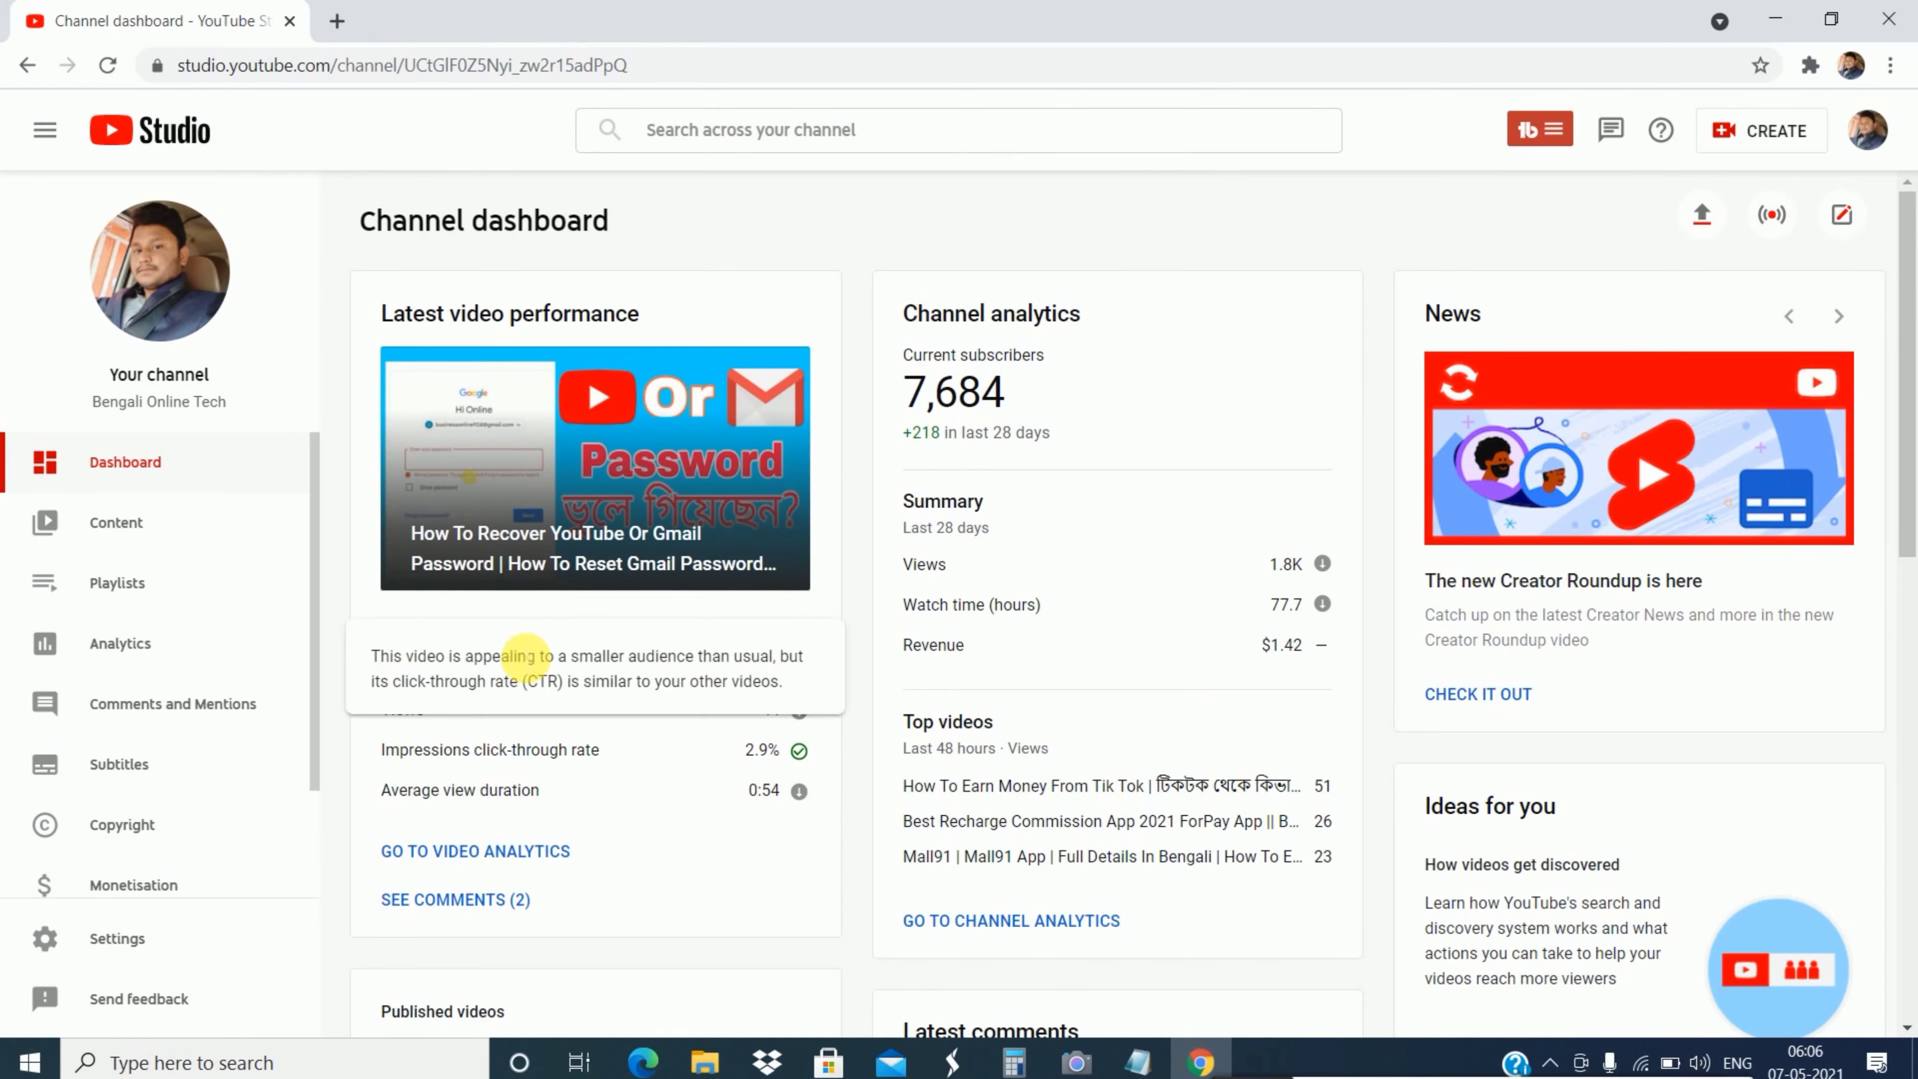
left_click(121, 525)
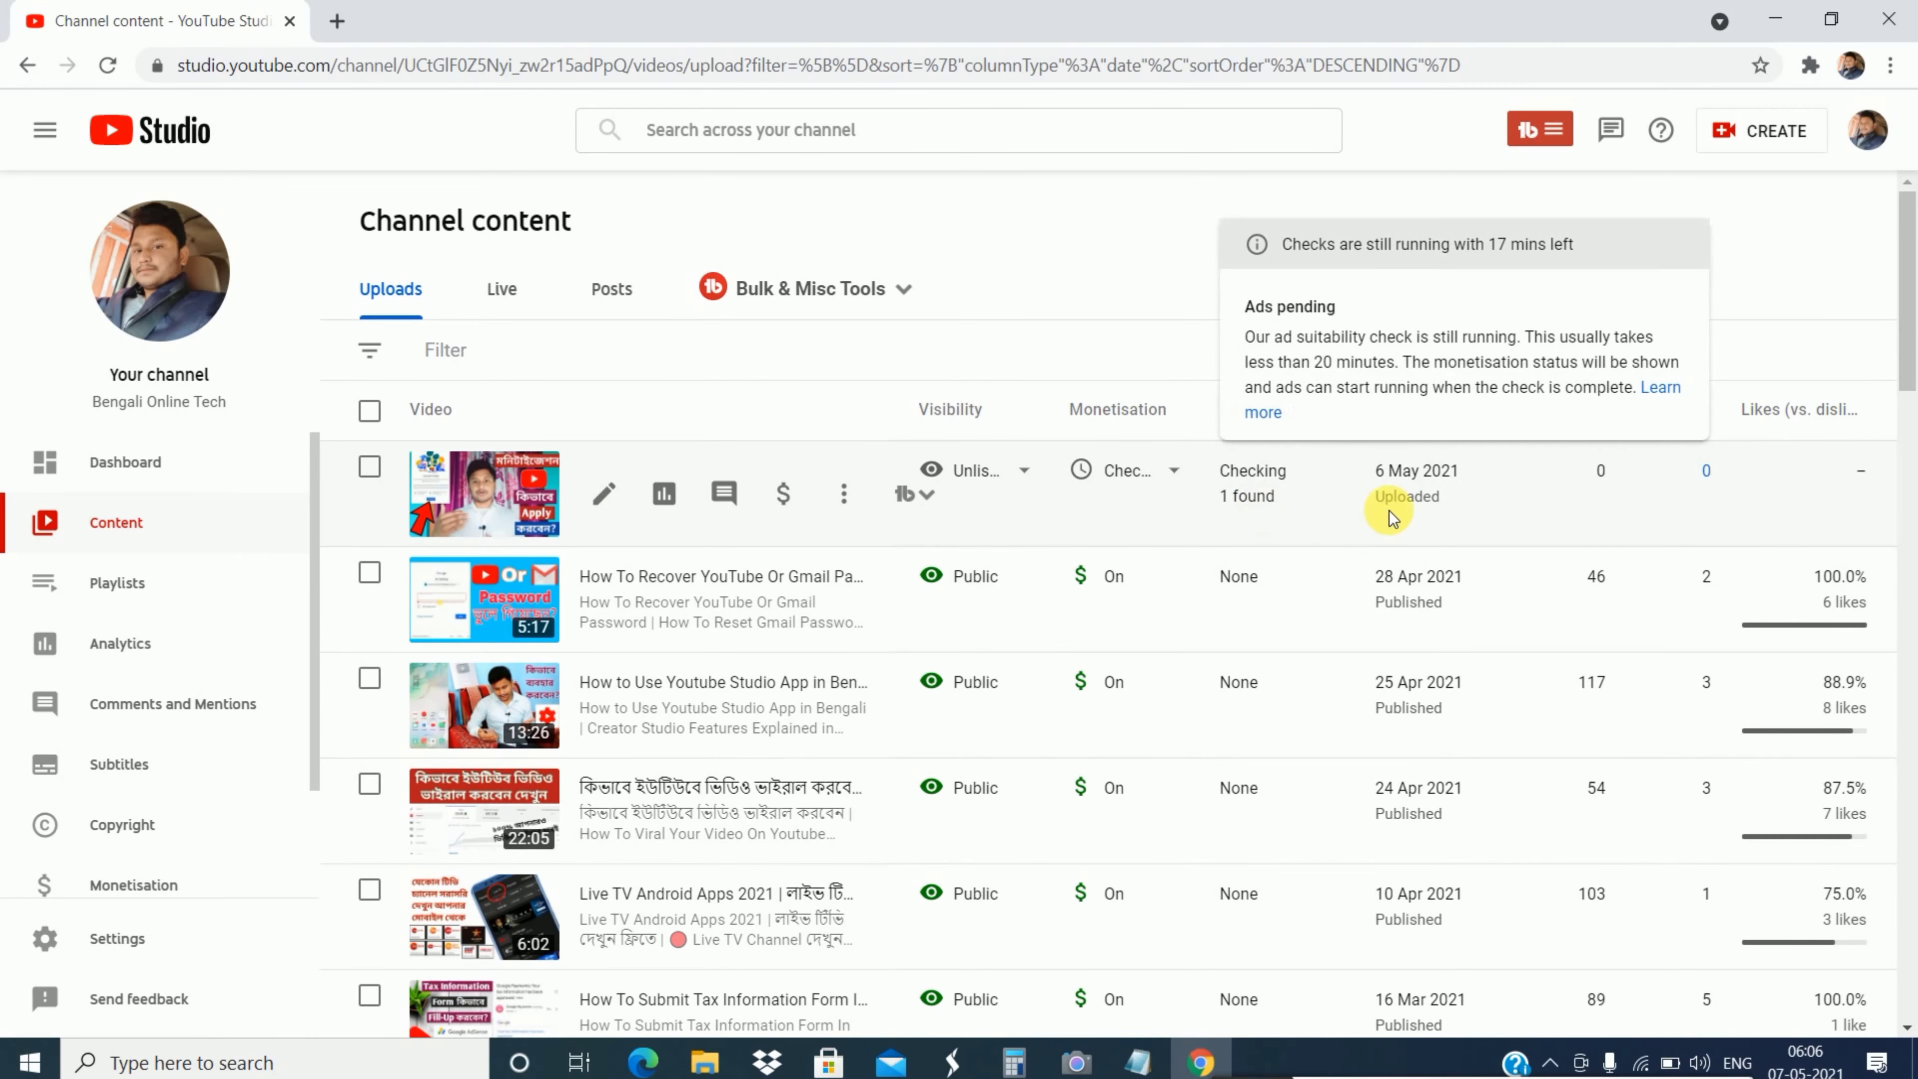
left_click(611, 494)
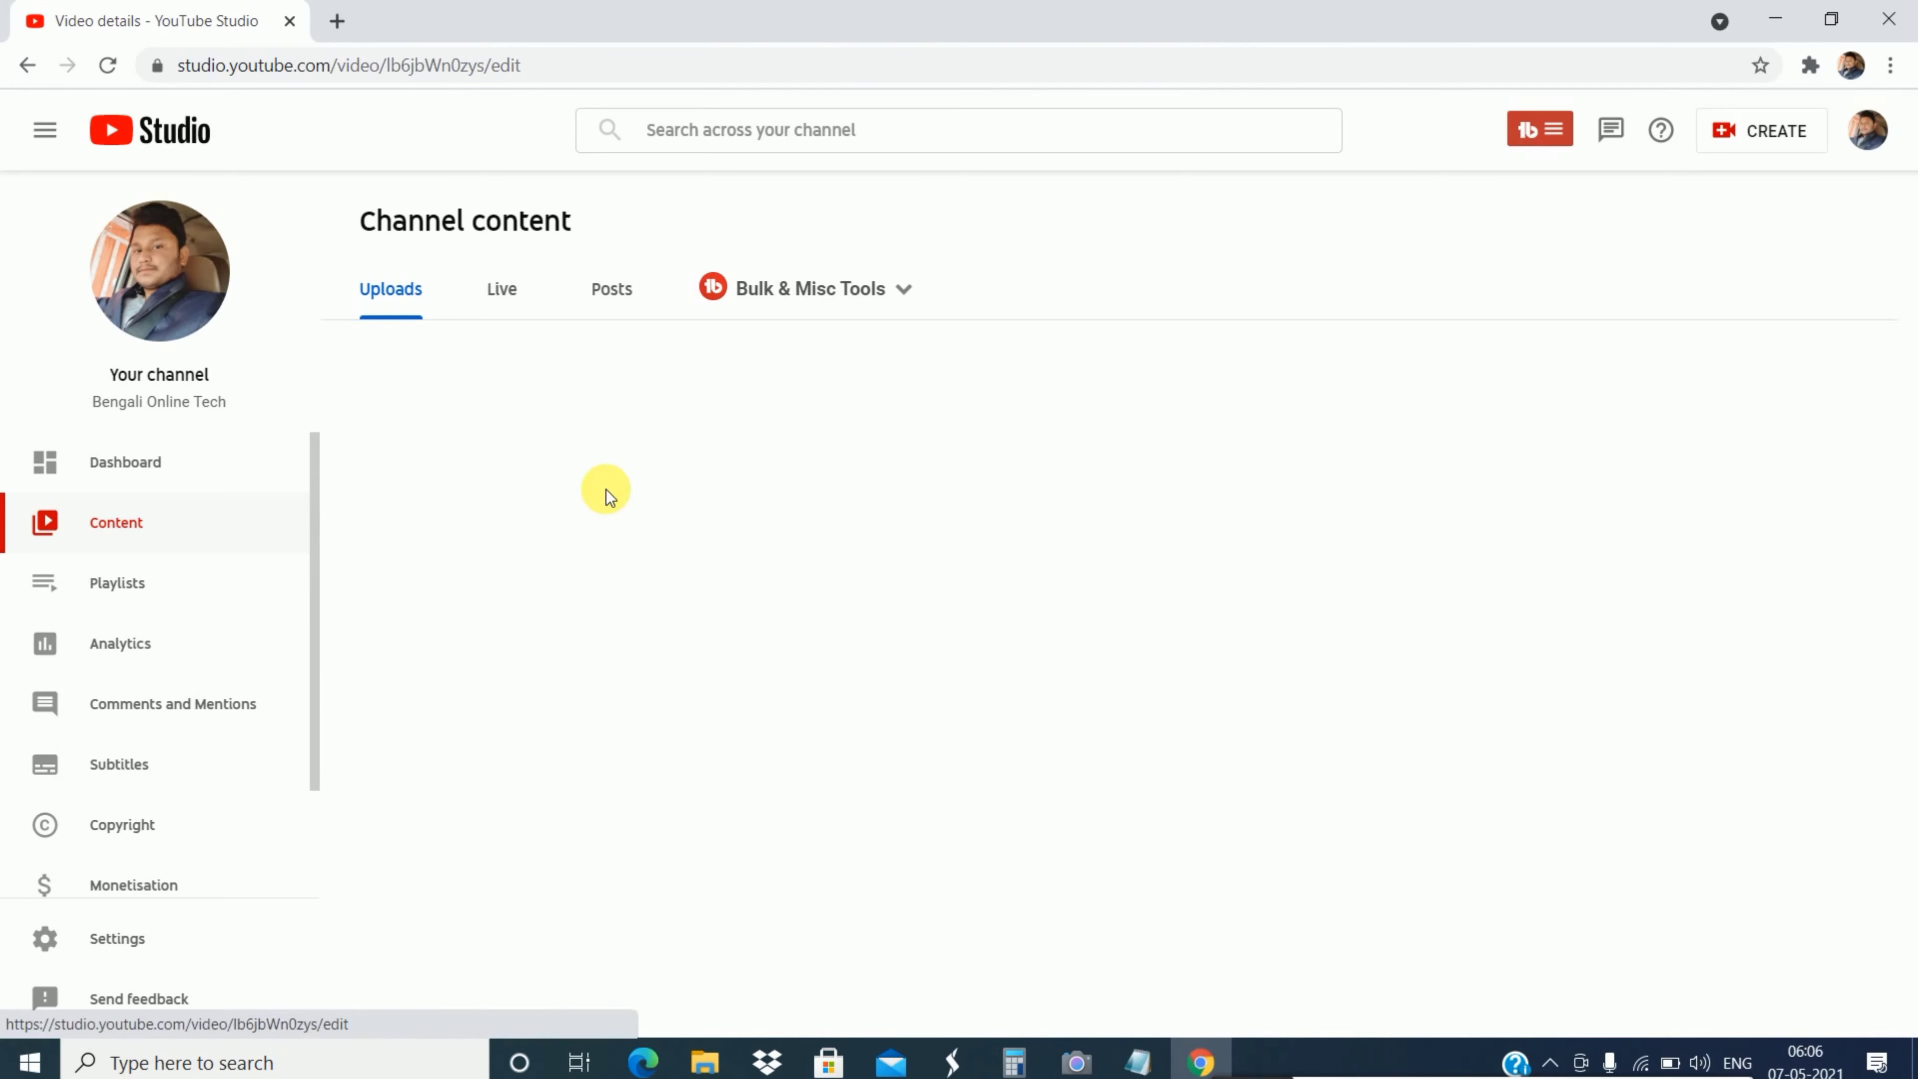